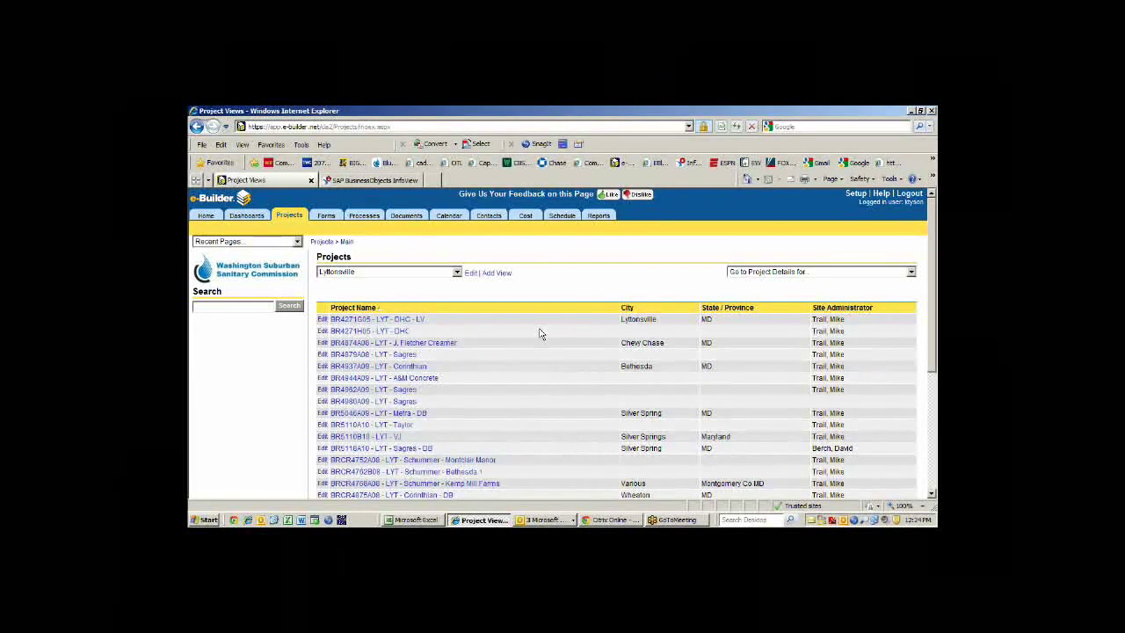
Keep the Lyttonsville saved project view and scroll the grid to the CI4925F08 - LYT - Miller project
click(457, 273)
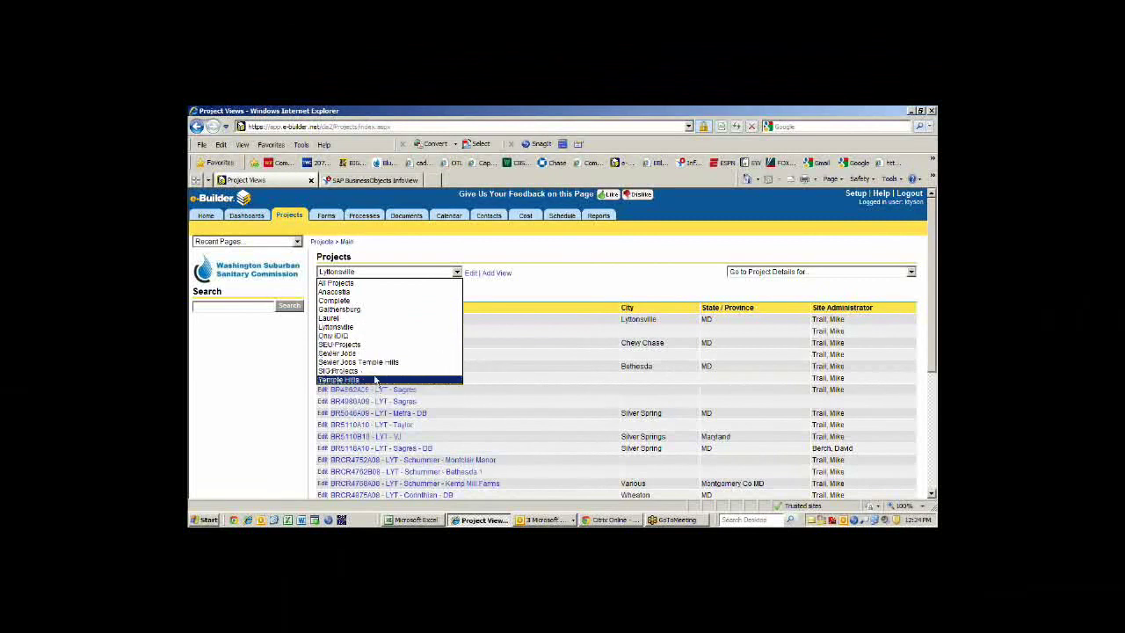
click(387, 329)
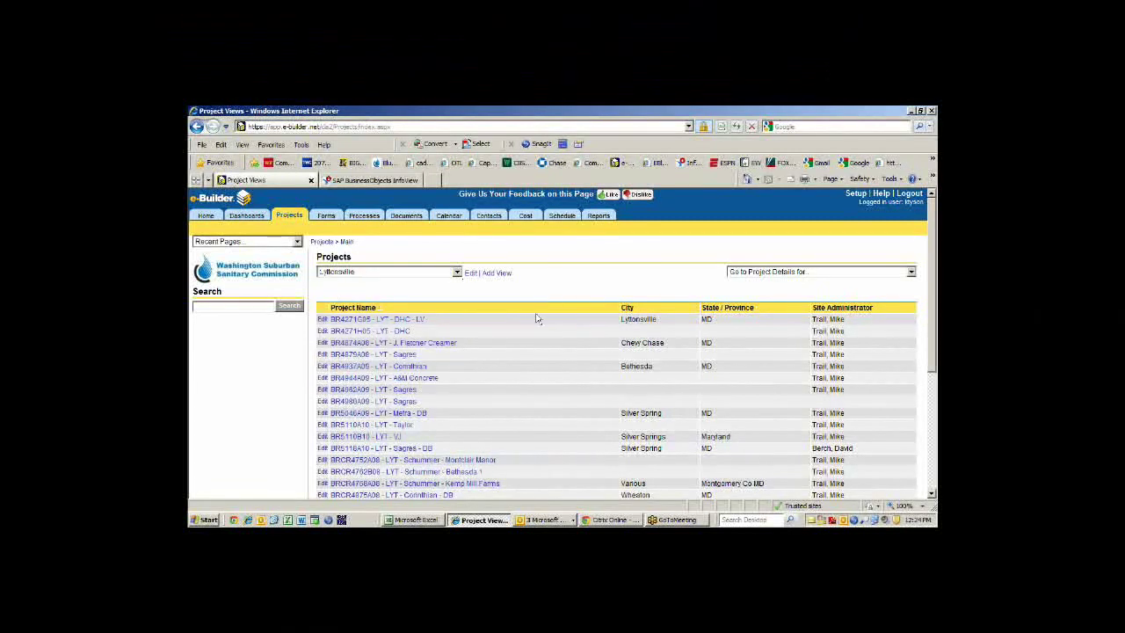
scroll(538, 318, down, 2)
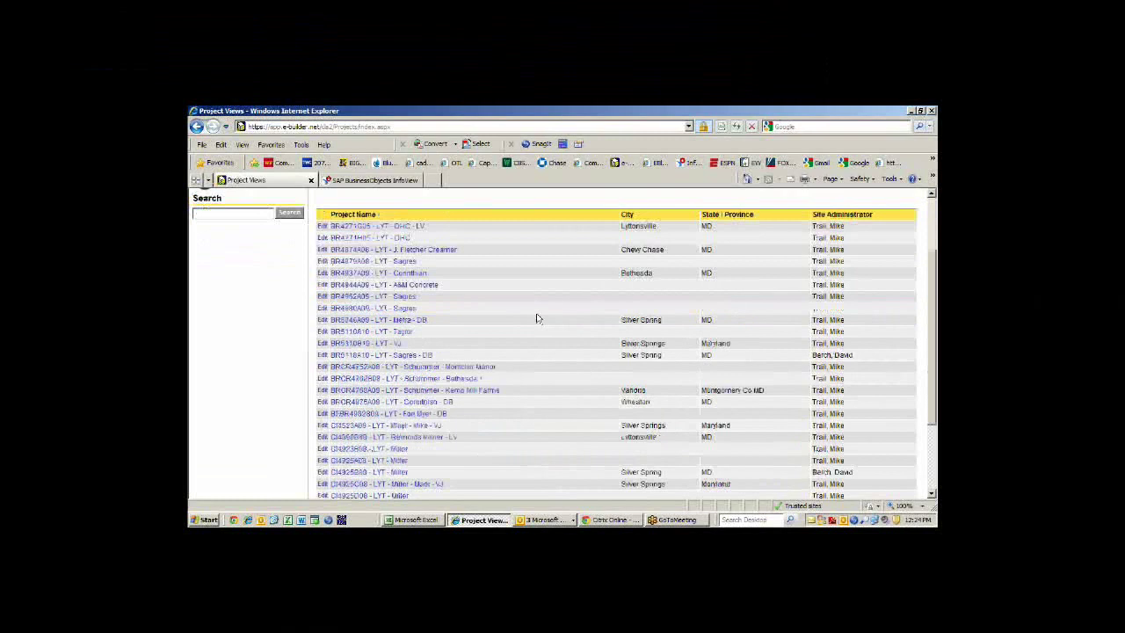
scroll(455, 351, down, 1)
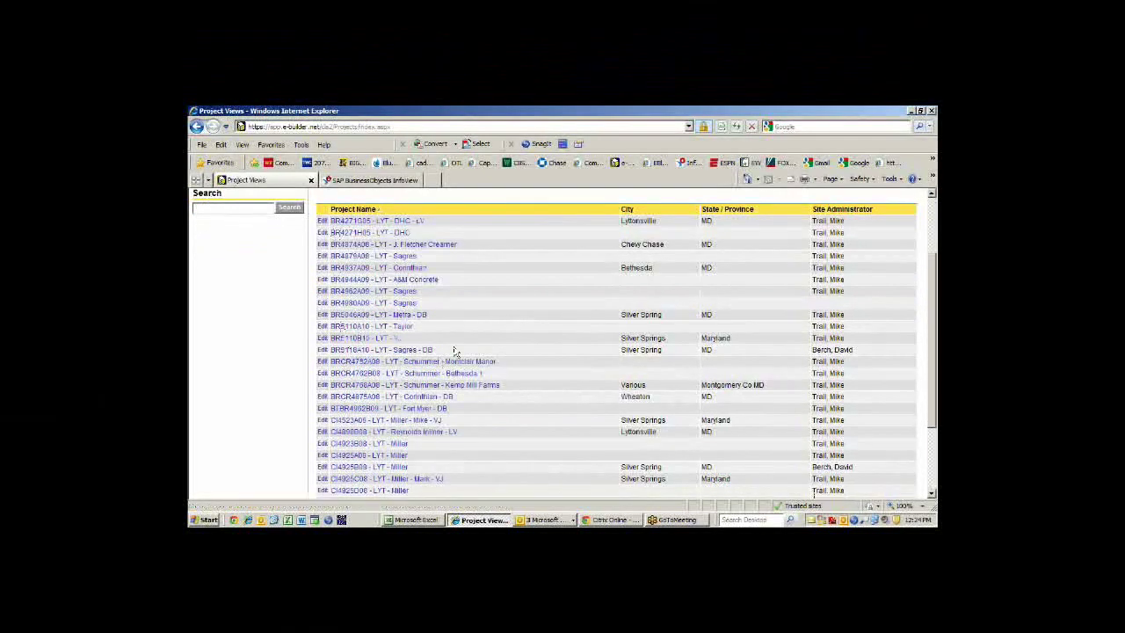
scroll(455, 352, down, 1)
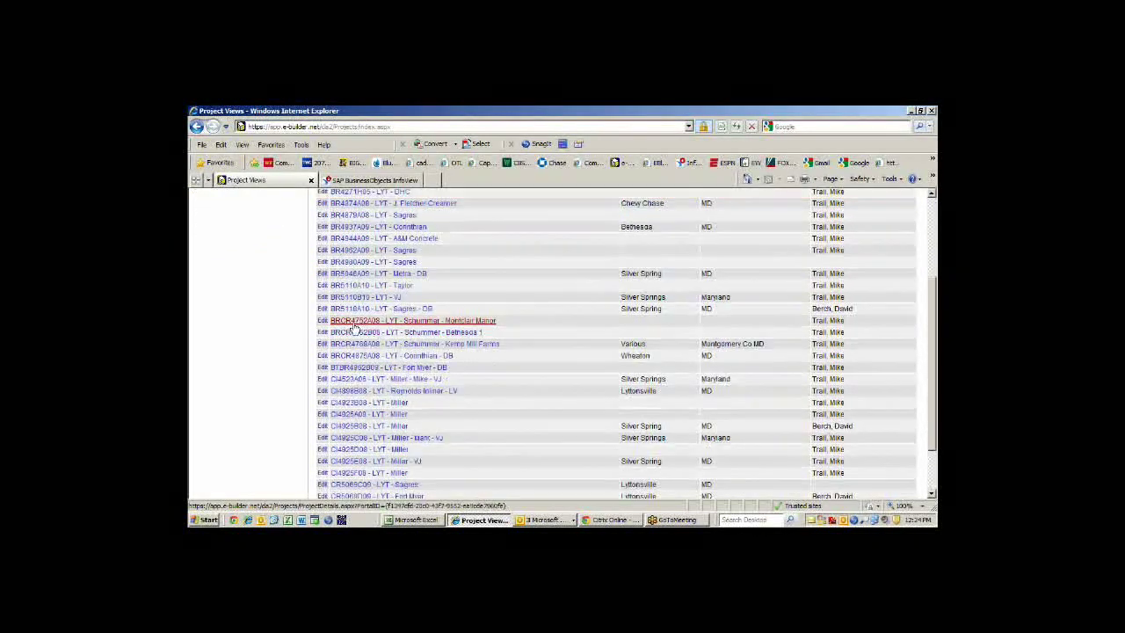
scroll(349, 327, down, 2)
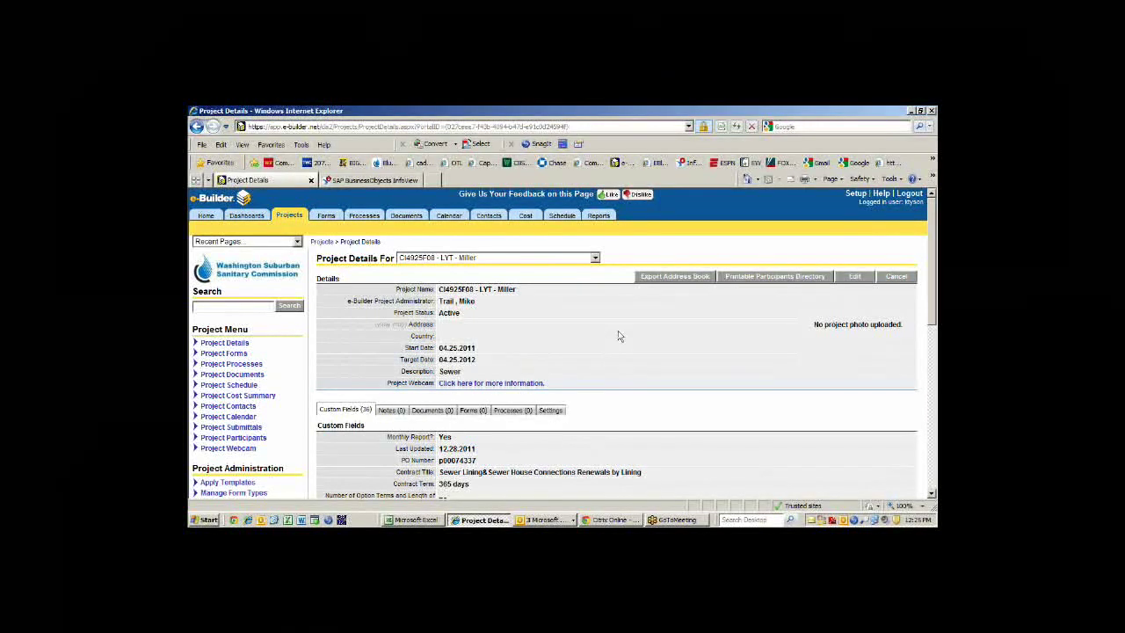
scroll(617, 333, down, 1)
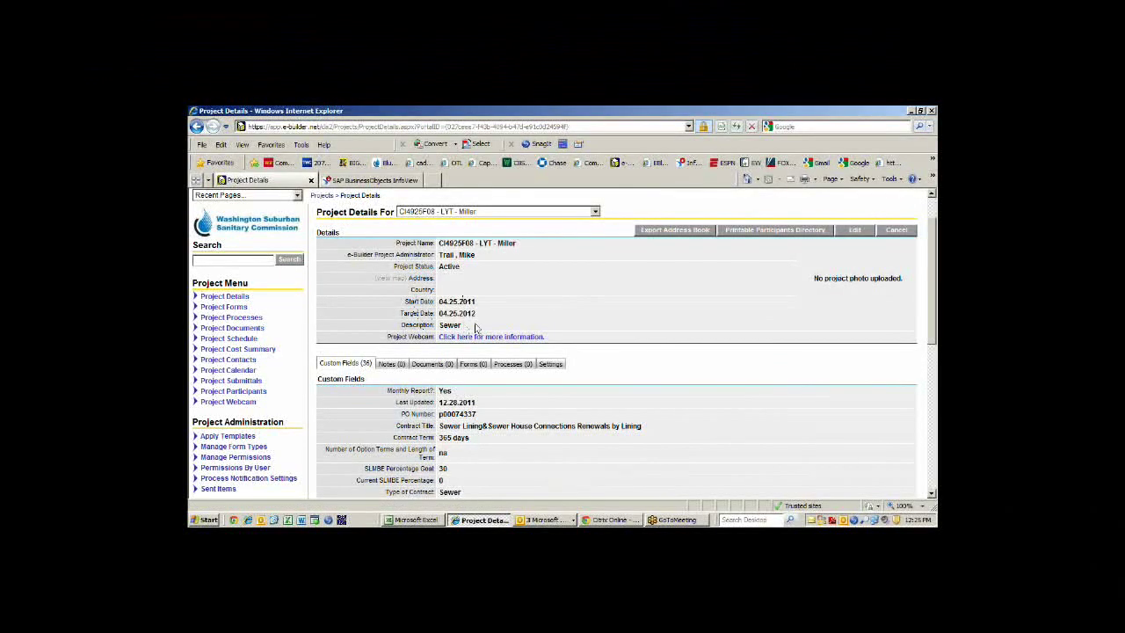
scroll(571, 330, down, 1)
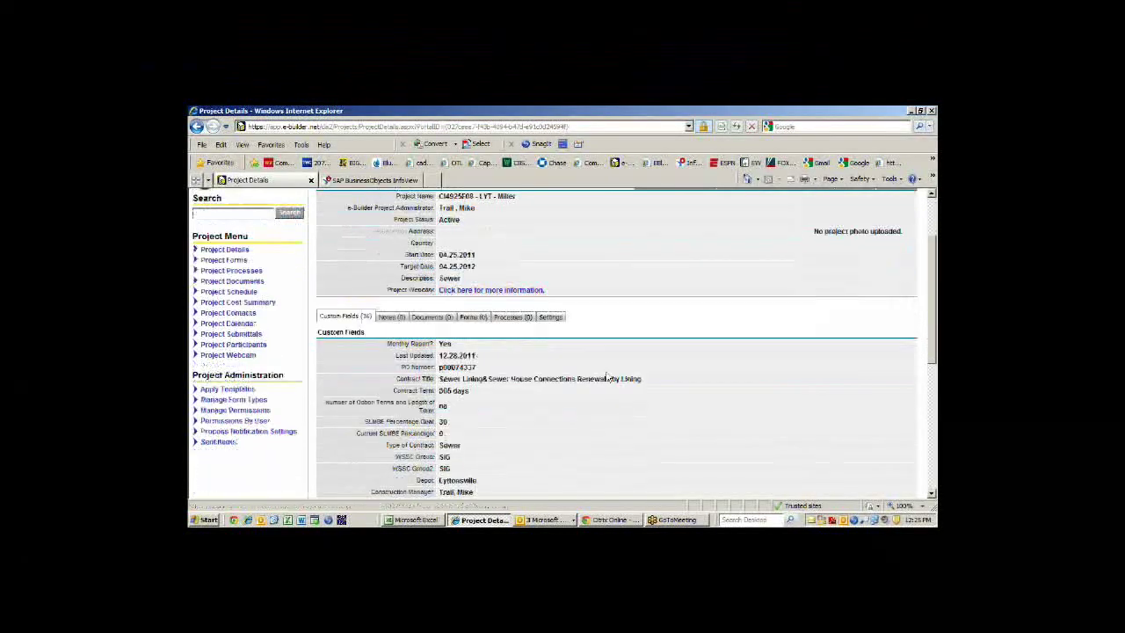
scroll(580, 369, down, 2)
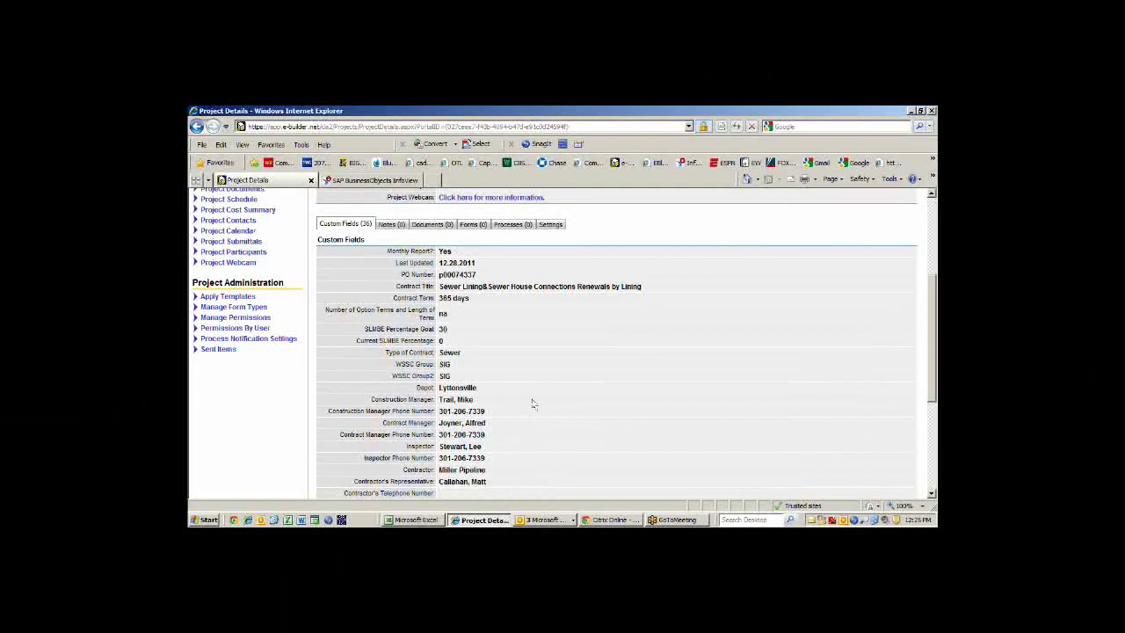
scroll(527, 342, down, 1)
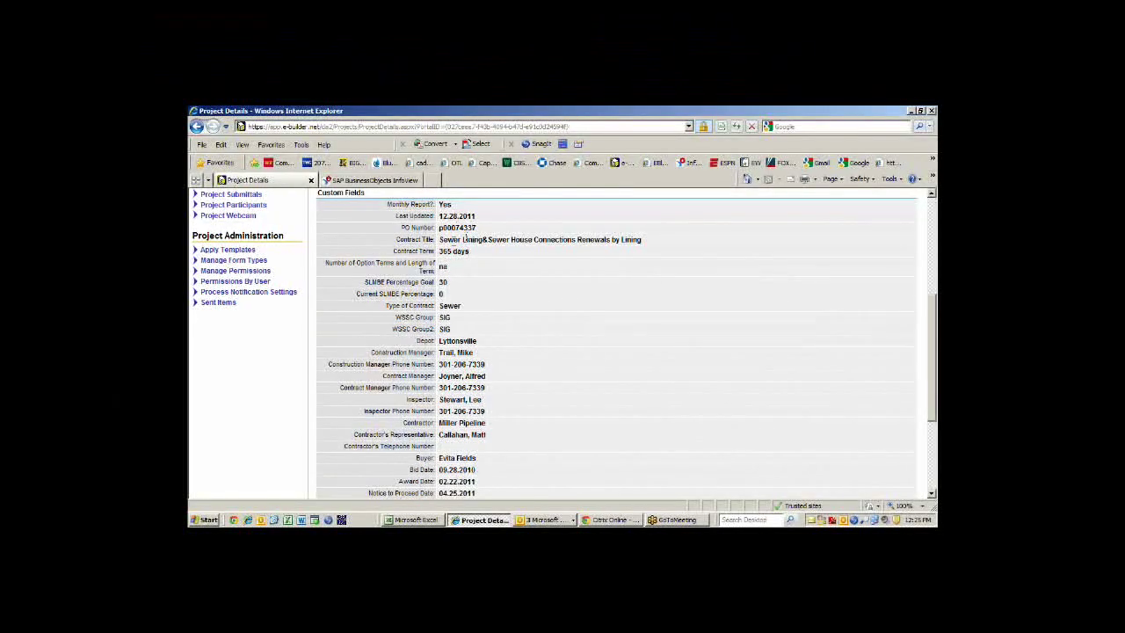
scroll(469, 273, down, 1)
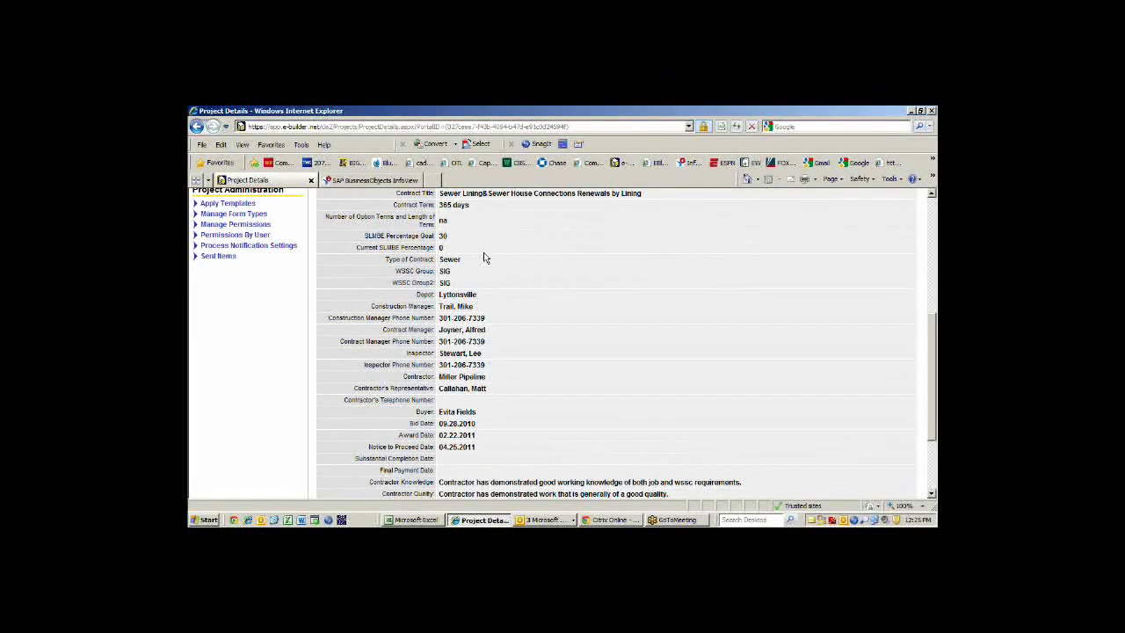
scroll(500, 263, down, 2)
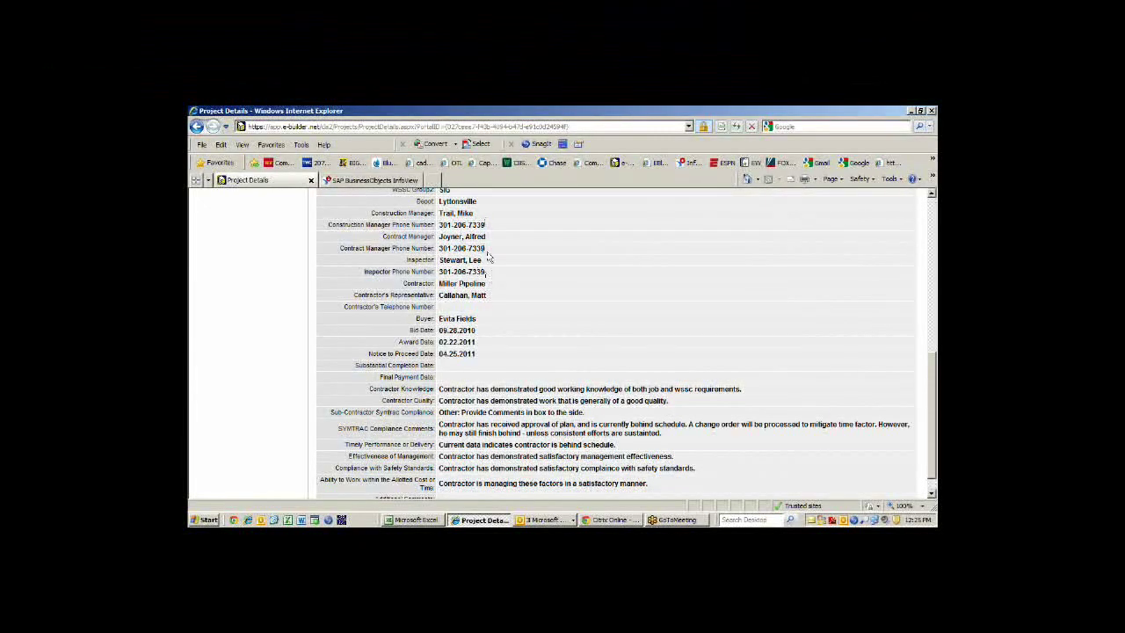
scroll(492, 274, down, 1)
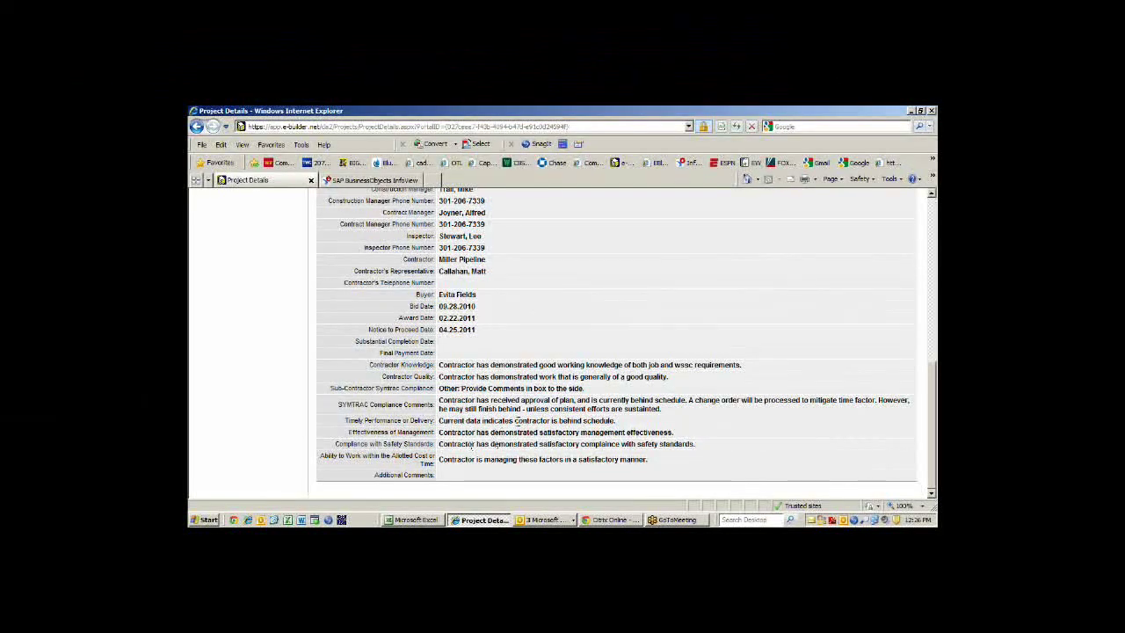
scroll(534, 446, up, 10)
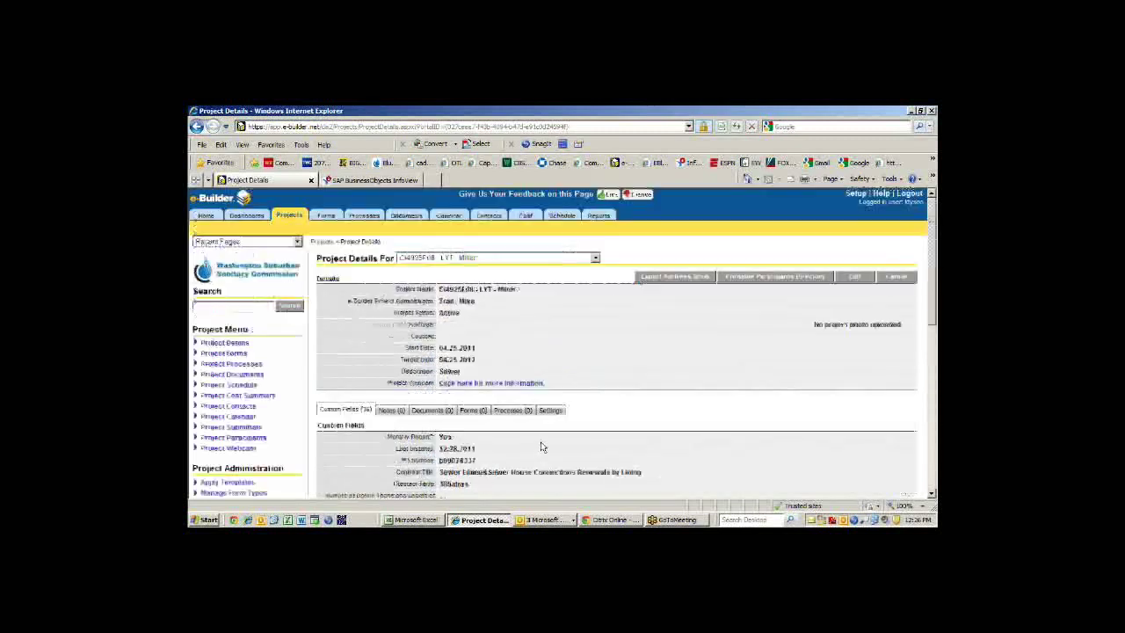
scroll(540, 448, down, 5)
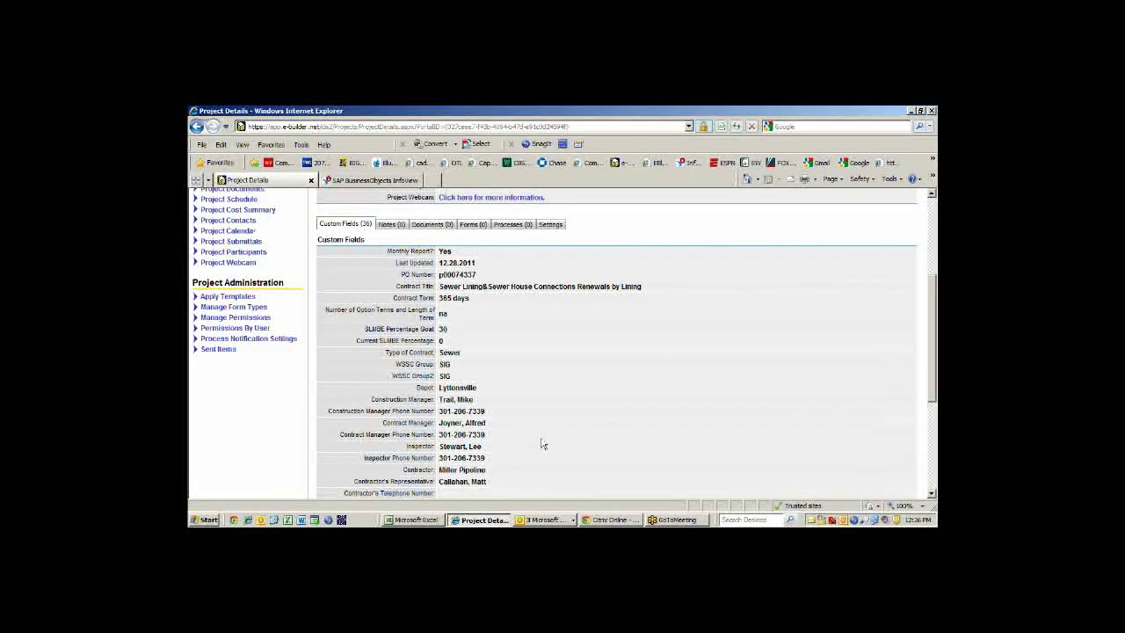
scroll(539, 442, up, 5)
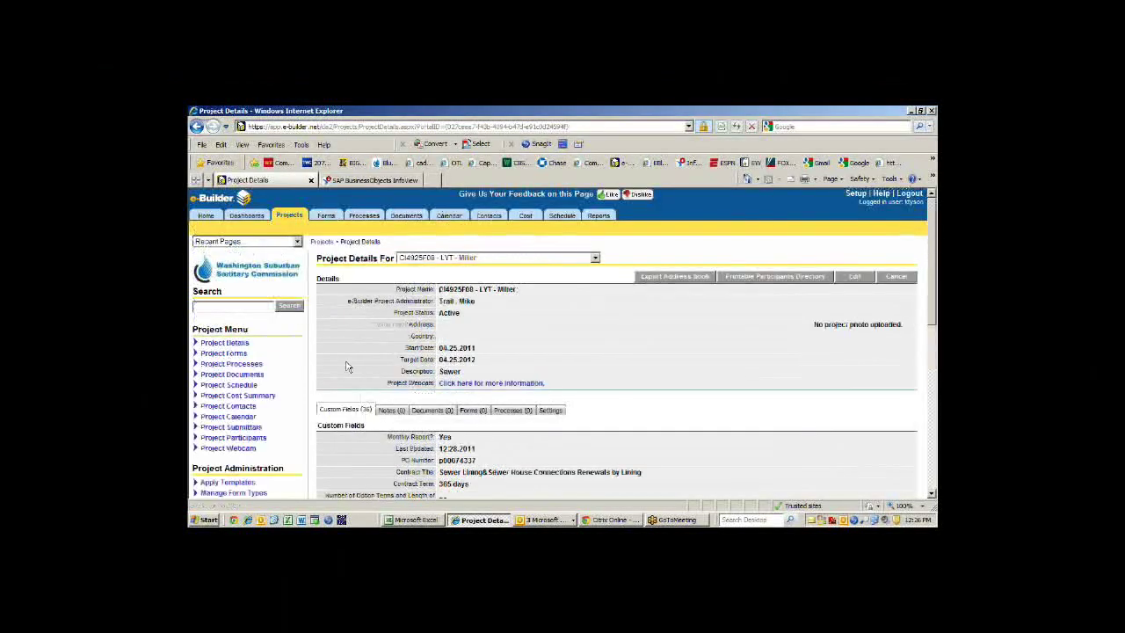
click(246, 374)
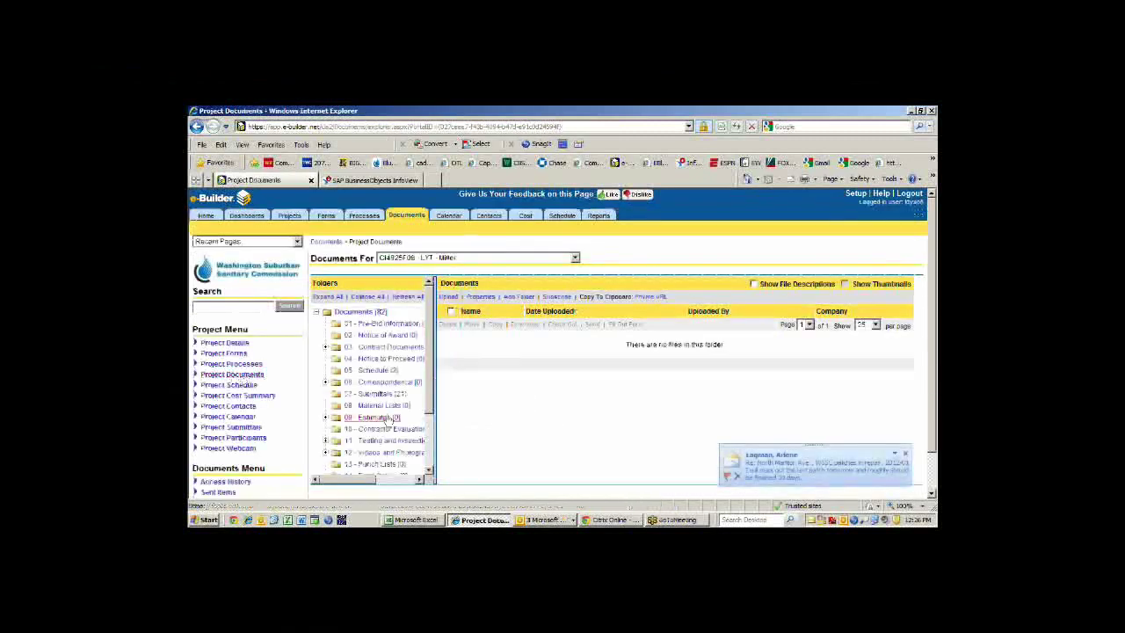
drag(428, 419, 503, 418)
scroll(457, 427, down, 1)
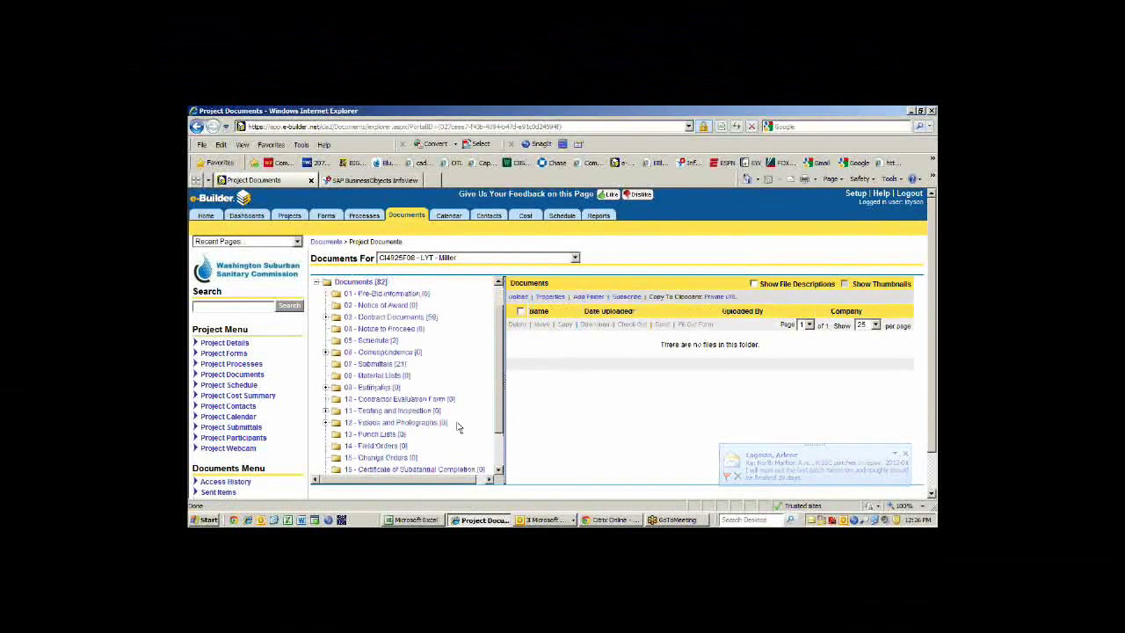
scroll(469, 432, up, 1)
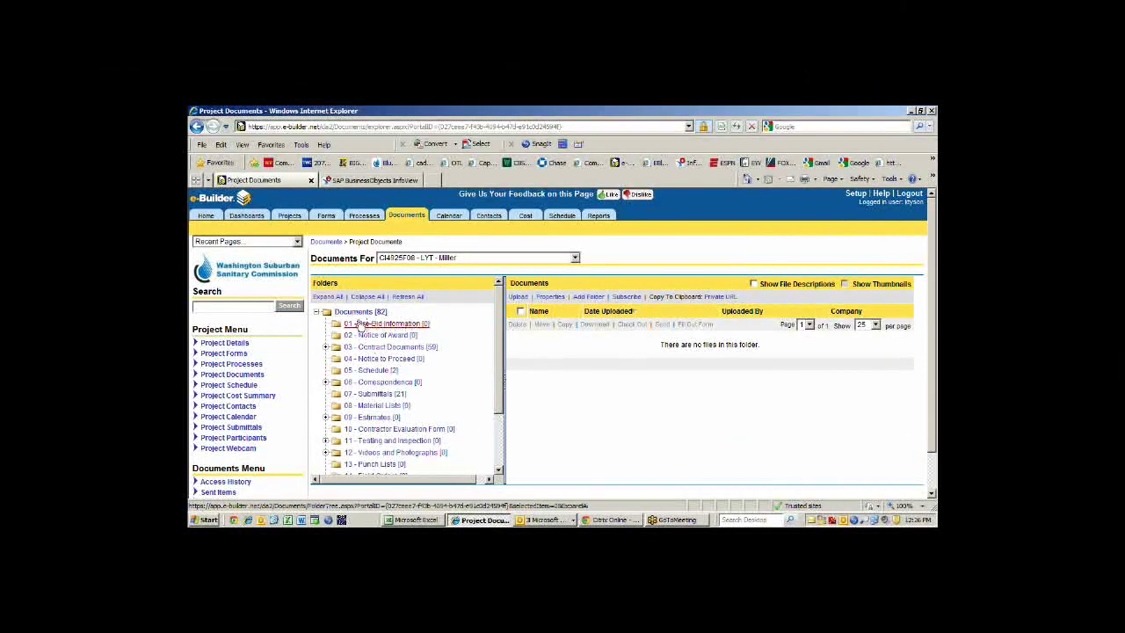
click(406, 349)
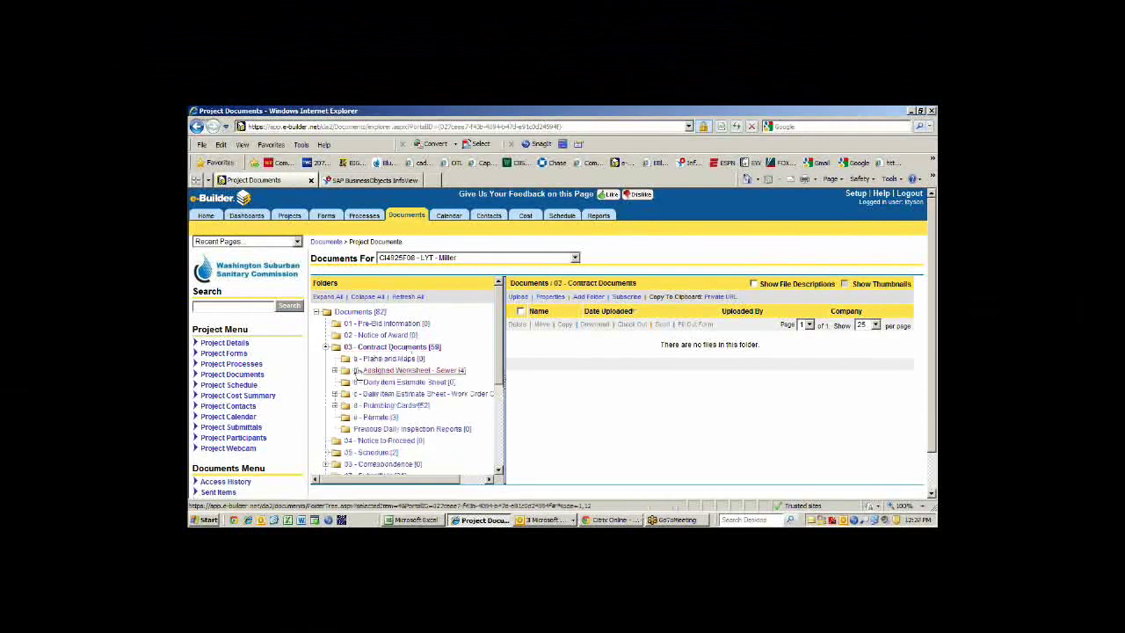
click(394, 406)
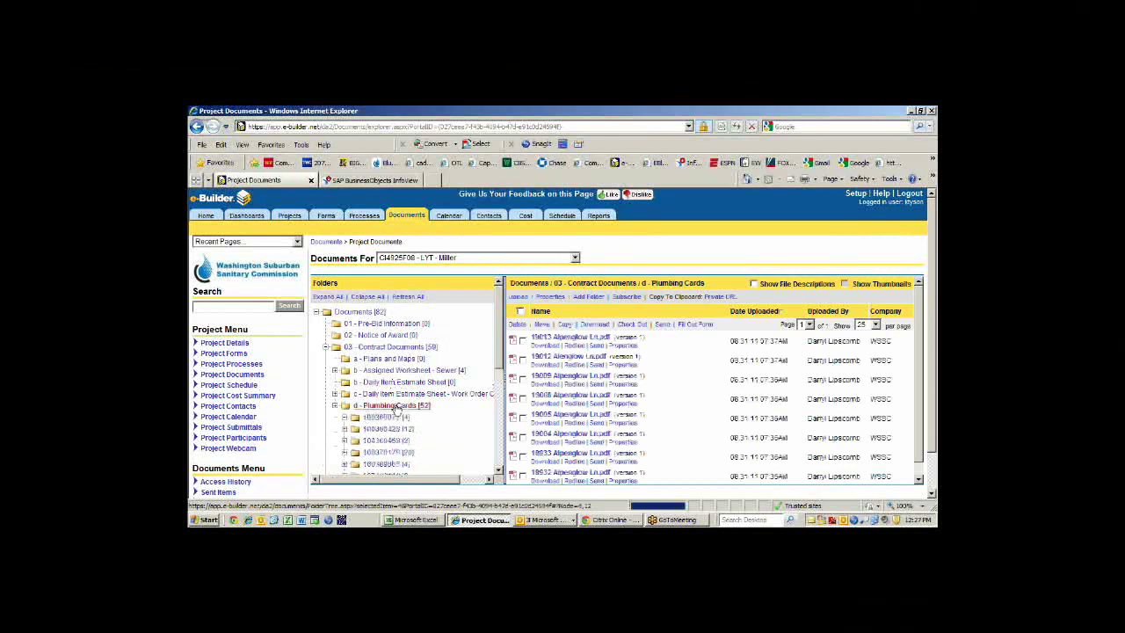
click(573, 337)
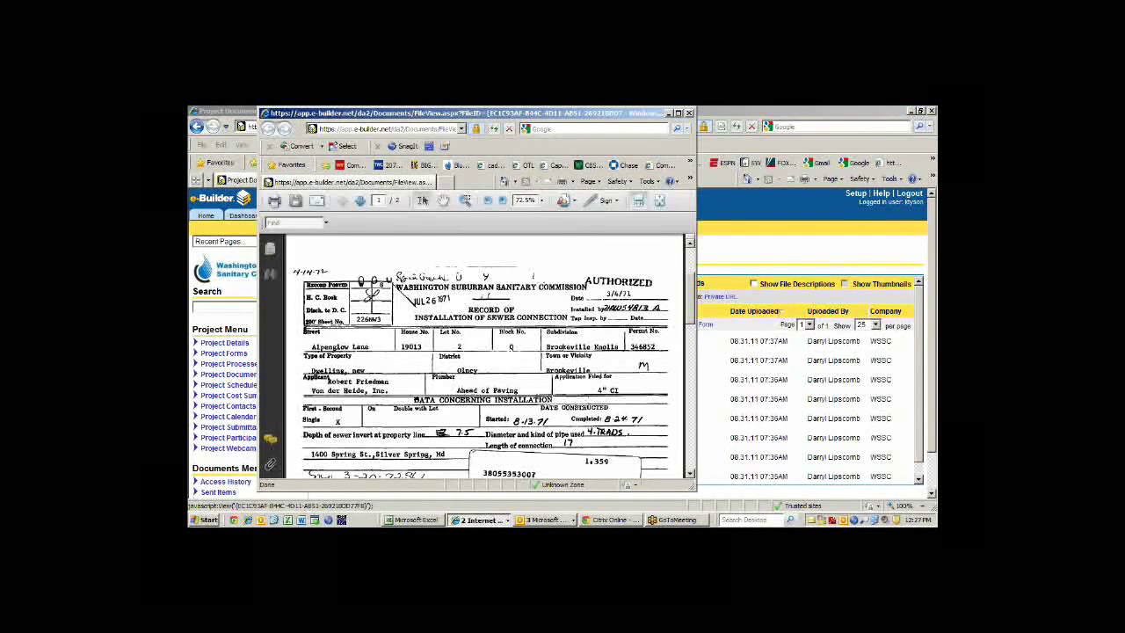
Scroll through the Alpenglow Ln sewer connection record, then close its viewer window
scroll(582, 406, down, 1)
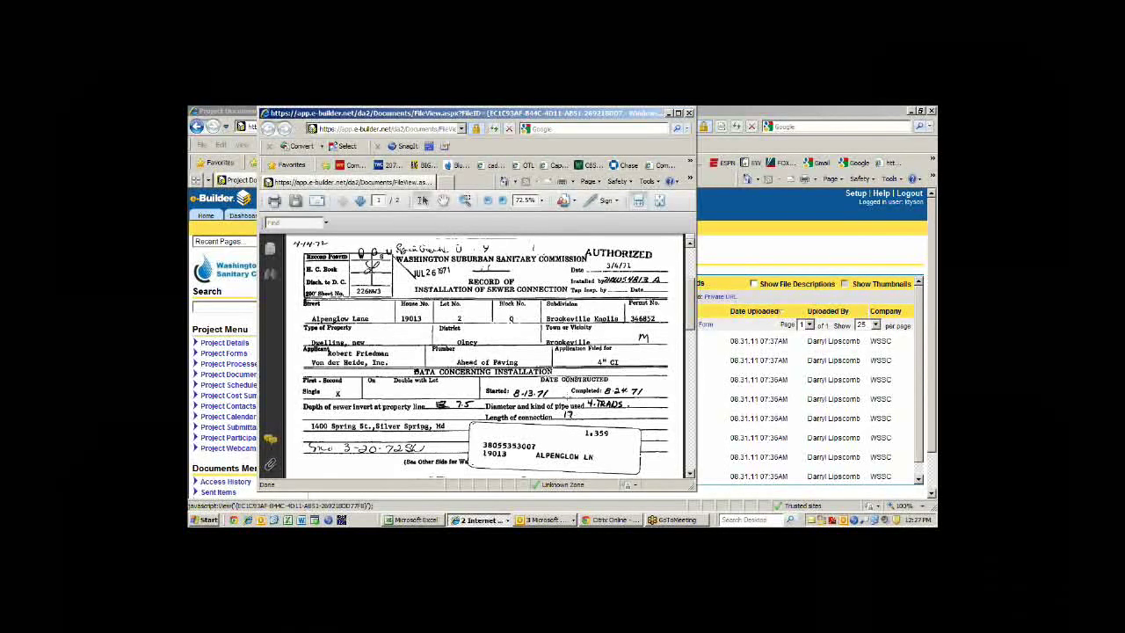
scroll(501, 395, up, 3)
click(687, 113)
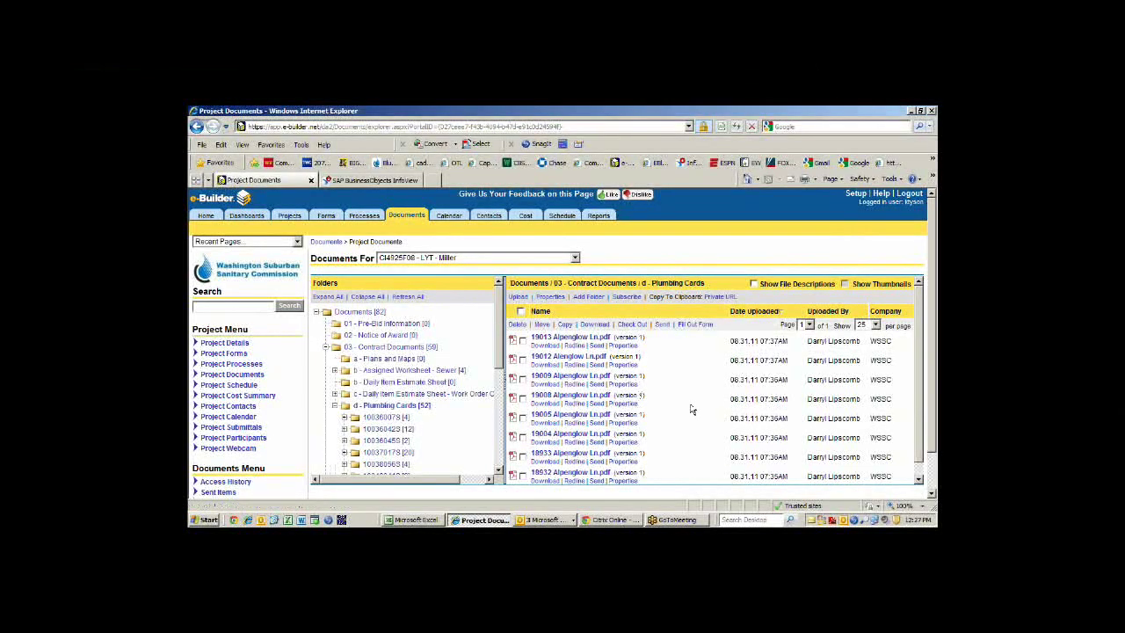
Open the Assigned SIG Worksheet in b - Assigned Worksheet - Sewer and zoom it to 58.7%
scroll(690, 409, down, 5)
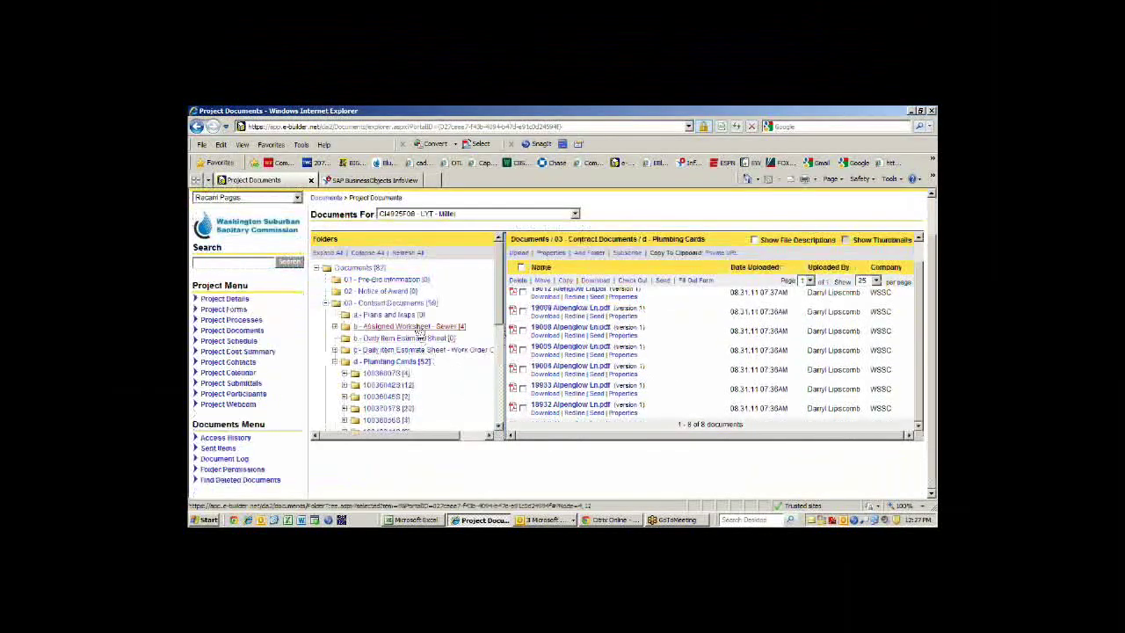
click(419, 328)
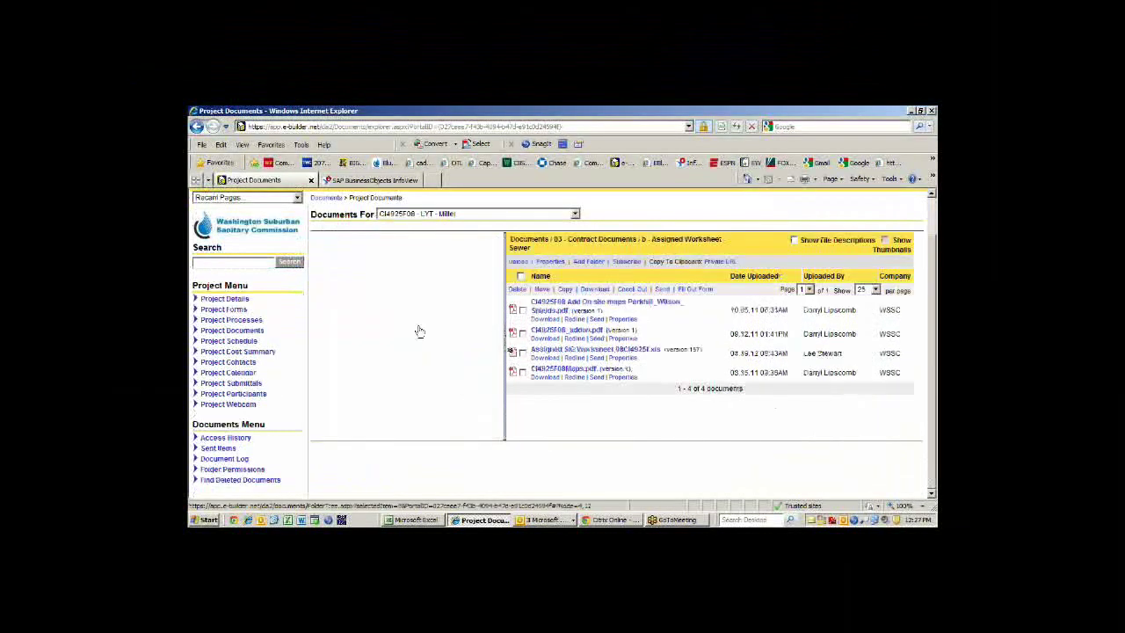
click(589, 352)
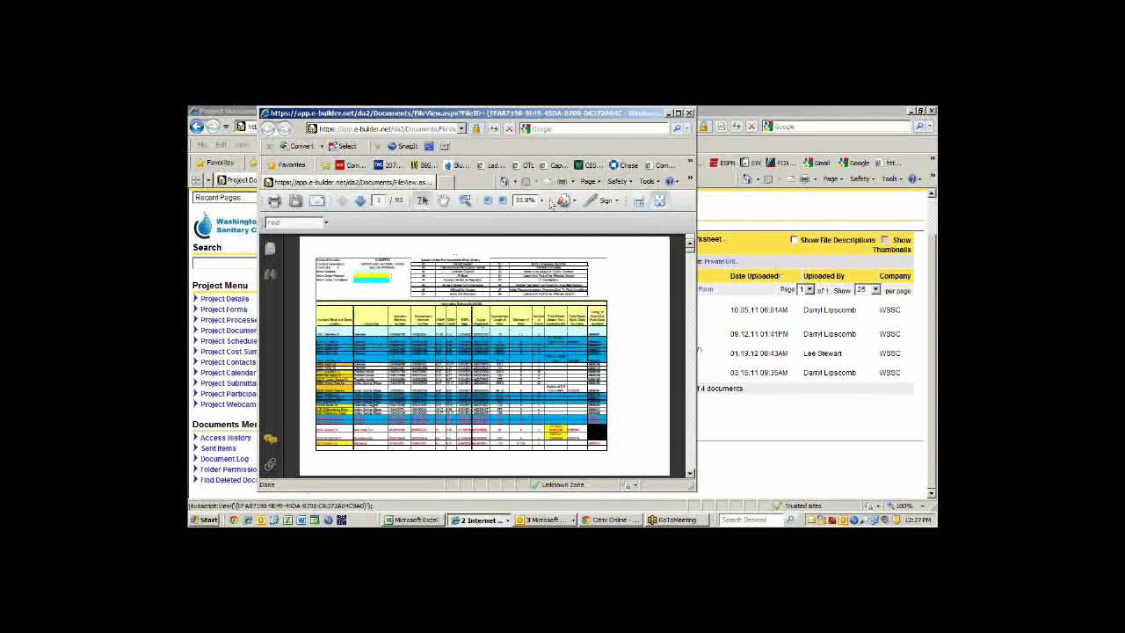
click(503, 200)
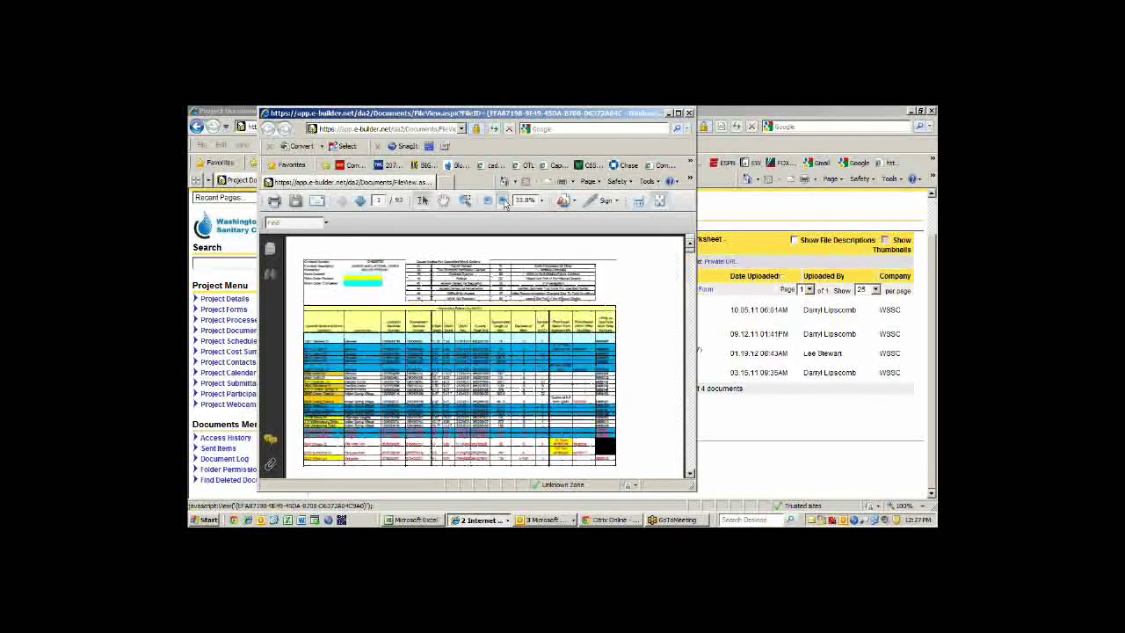
click(503, 200)
Scroll around the 93-page worksheet pages, then close the worksheet PDF viewer
scroll(527, 369, down, 2)
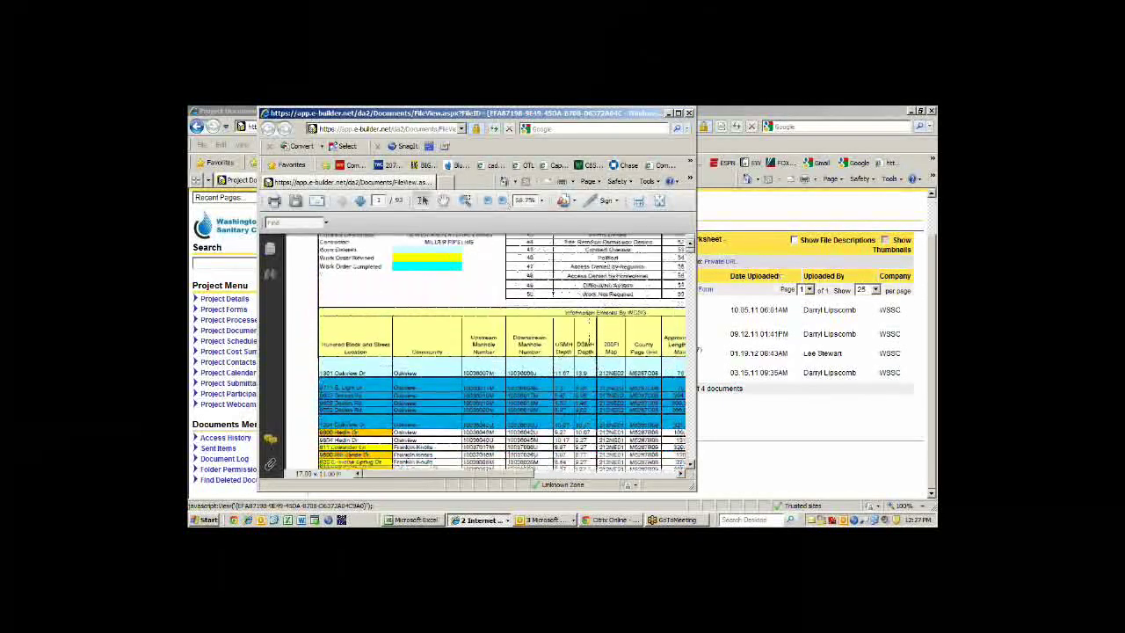
scroll(374, 374, down, 1)
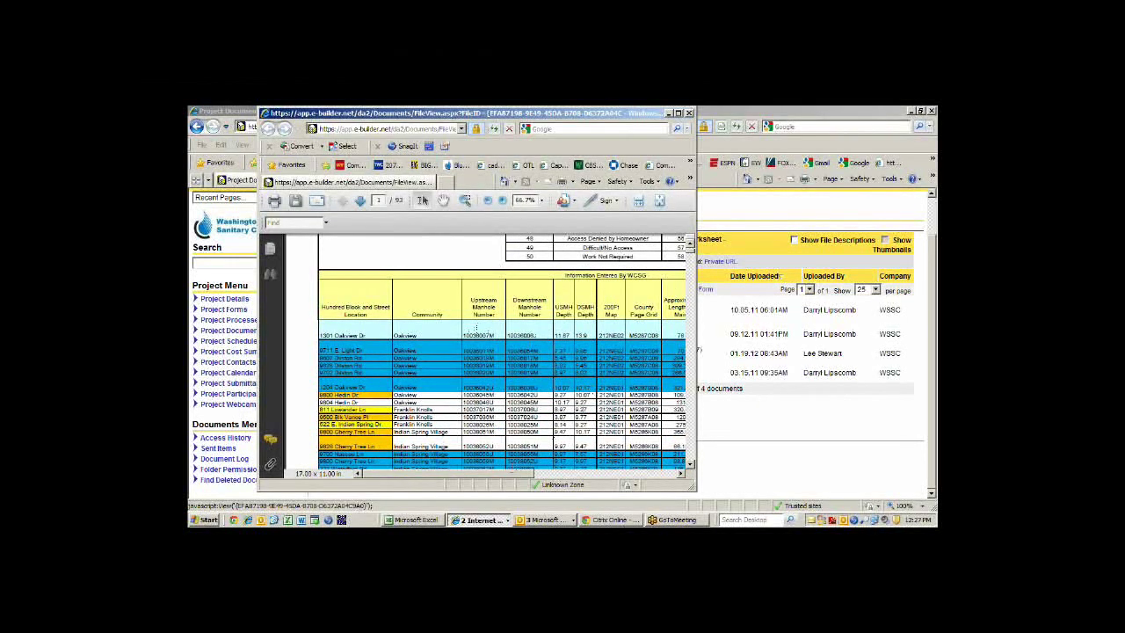
scroll(474, 330, right, 5)
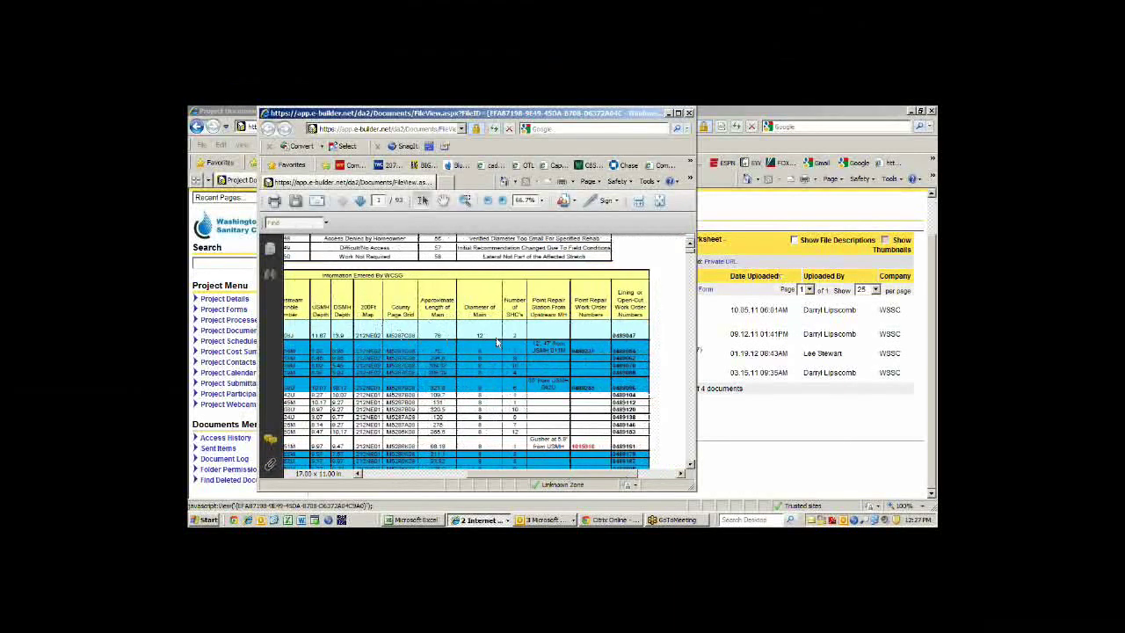
scroll(540, 404, down, 1)
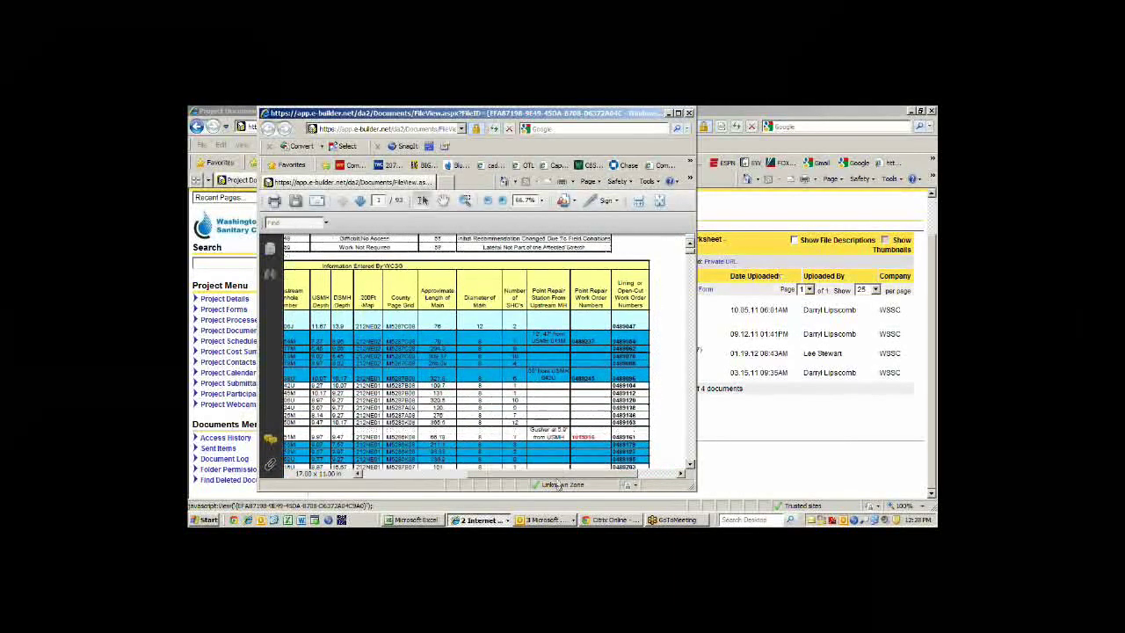
scroll(552, 475, right, 1)
scroll(567, 479, down, 1)
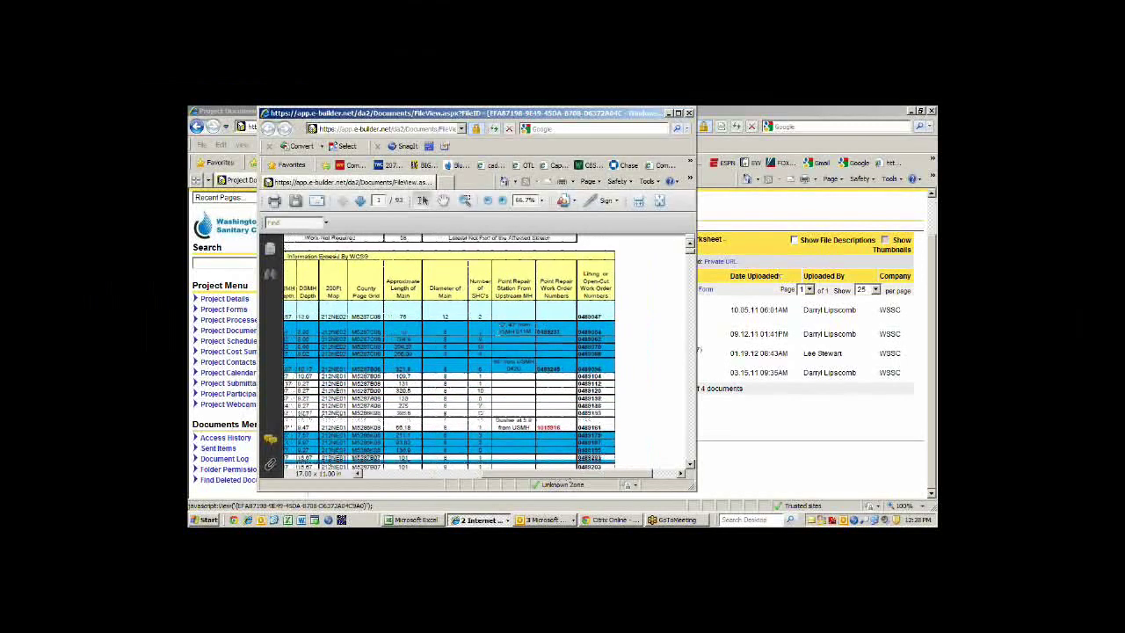
scroll(423, 487, down, 1)
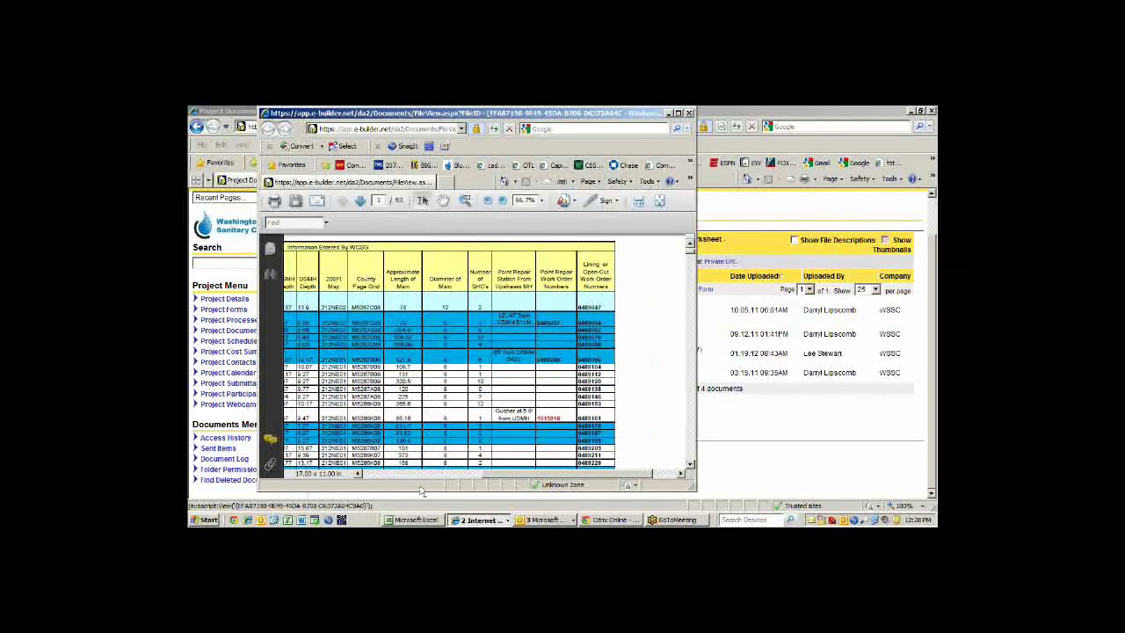
scroll(527, 479, left, 1)
scroll(519, 479, left, 3)
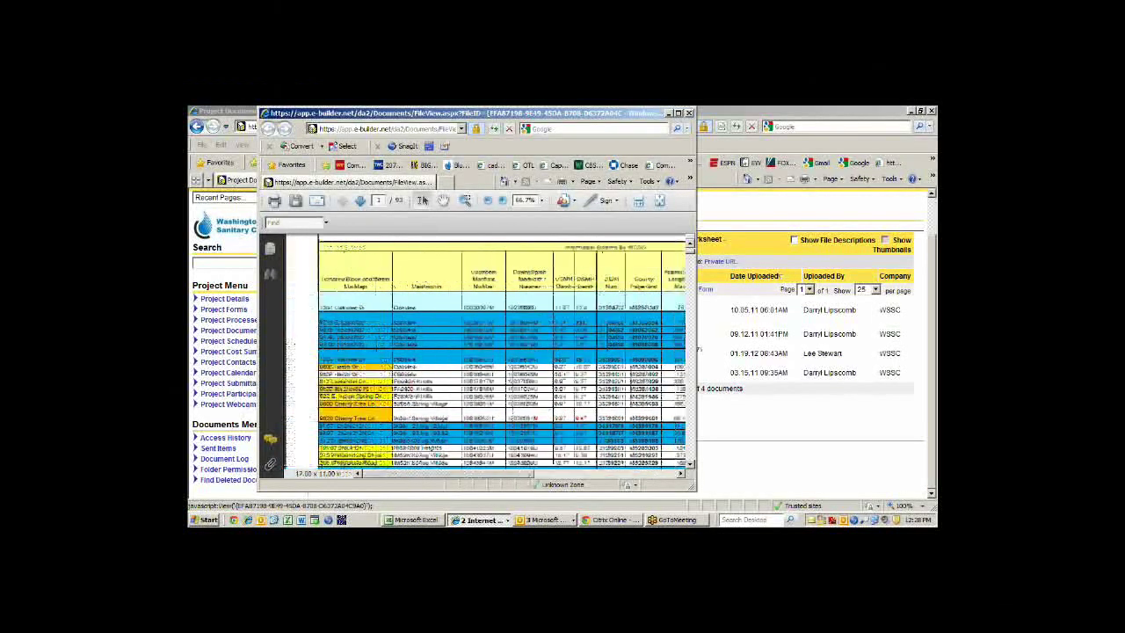
scroll(426, 421, down, 5)
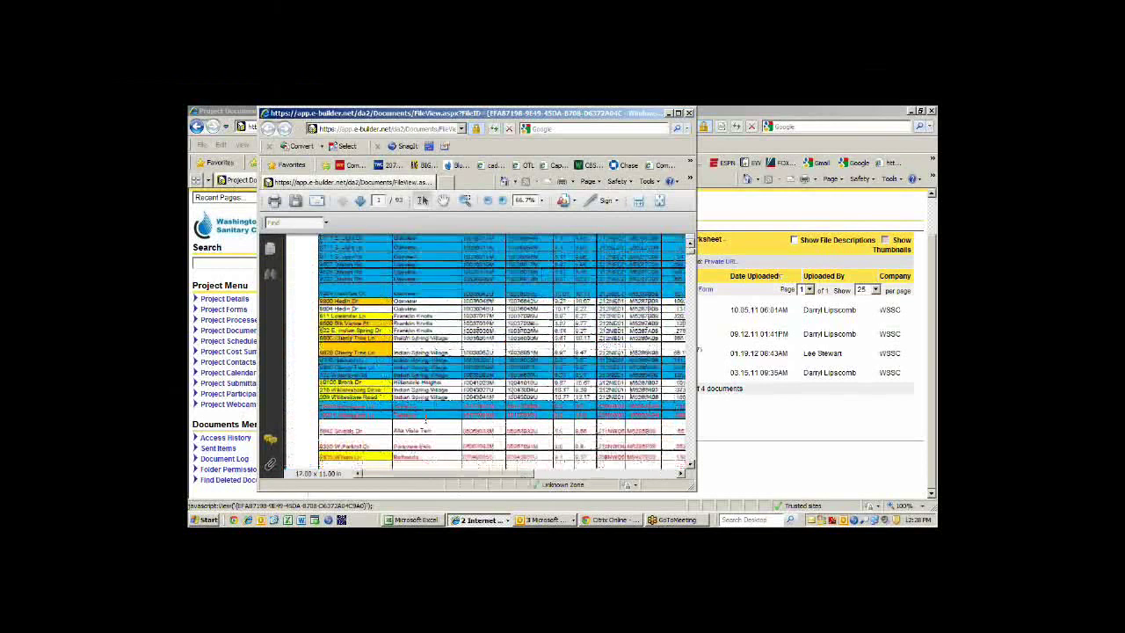
scroll(425, 421, down, 5)
drag(690, 248, 690, 245)
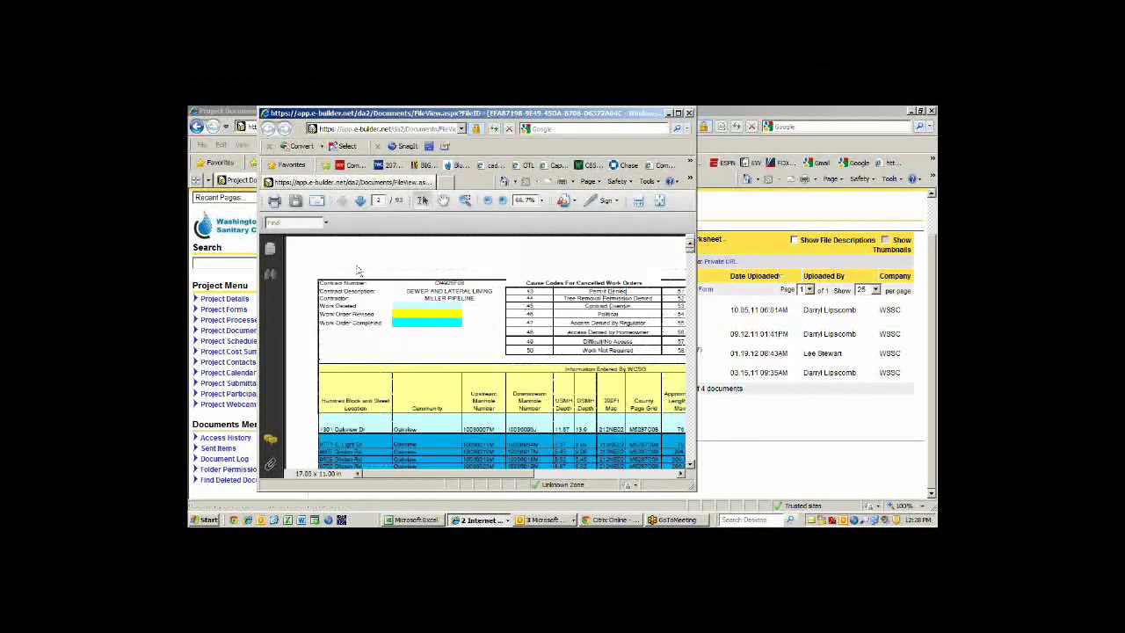
click(688, 112)
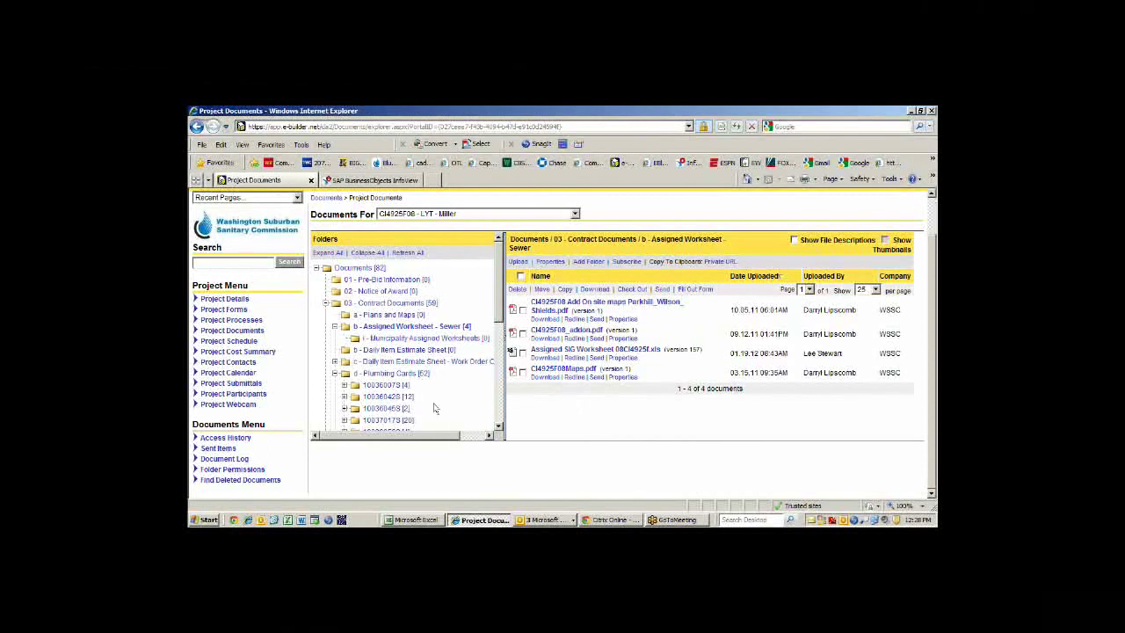
Open the 07 - Submittals folder and scroll its 21 documents, including 10 CCTV Inspection.pdf and 9 Manholes.pdf
scroll(422, 400, down, 2)
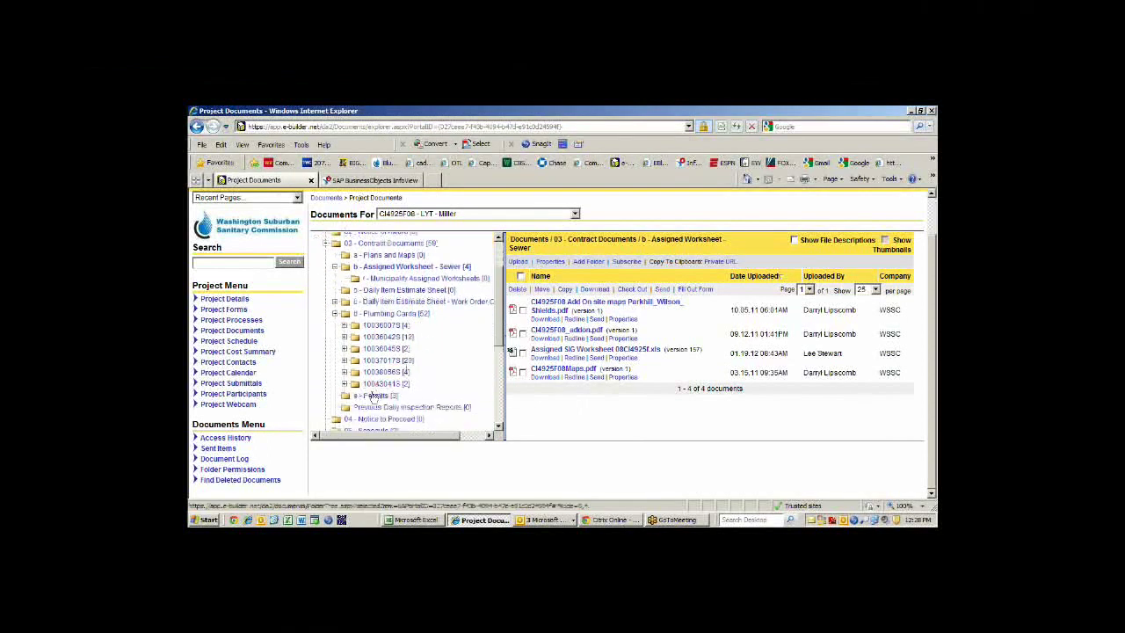
click(373, 397)
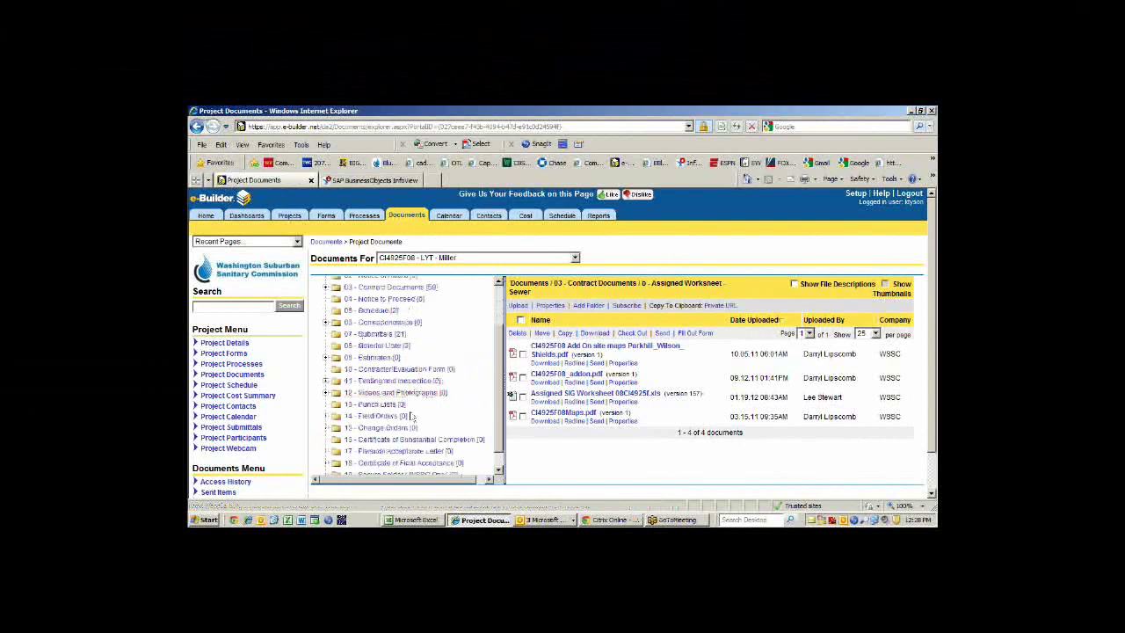
click(375, 334)
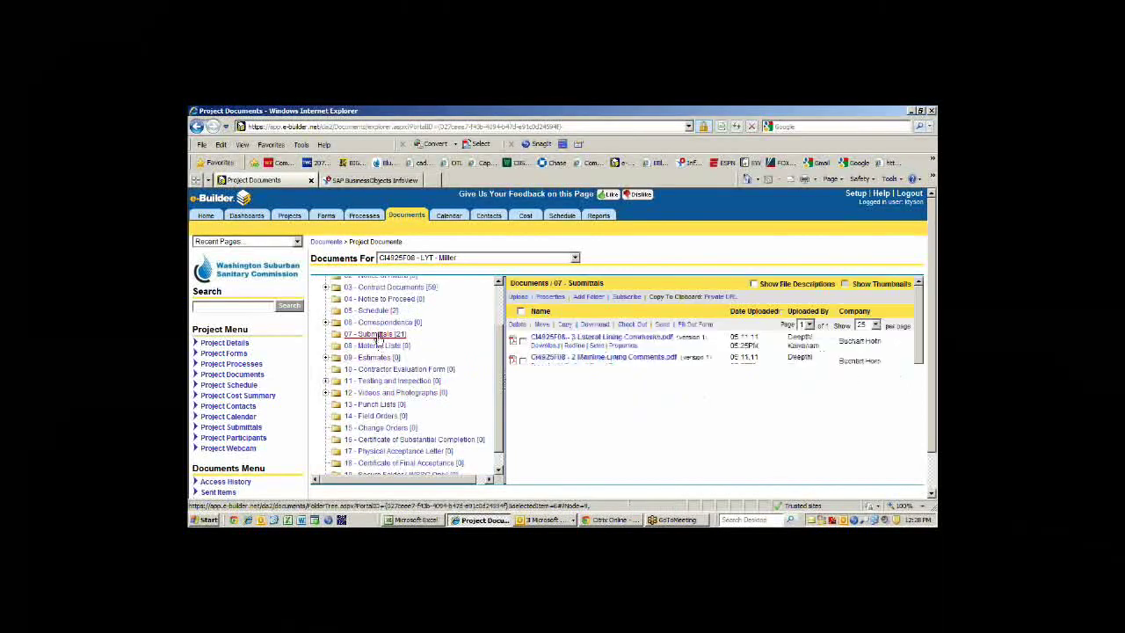
scroll(688, 434, down, 1)
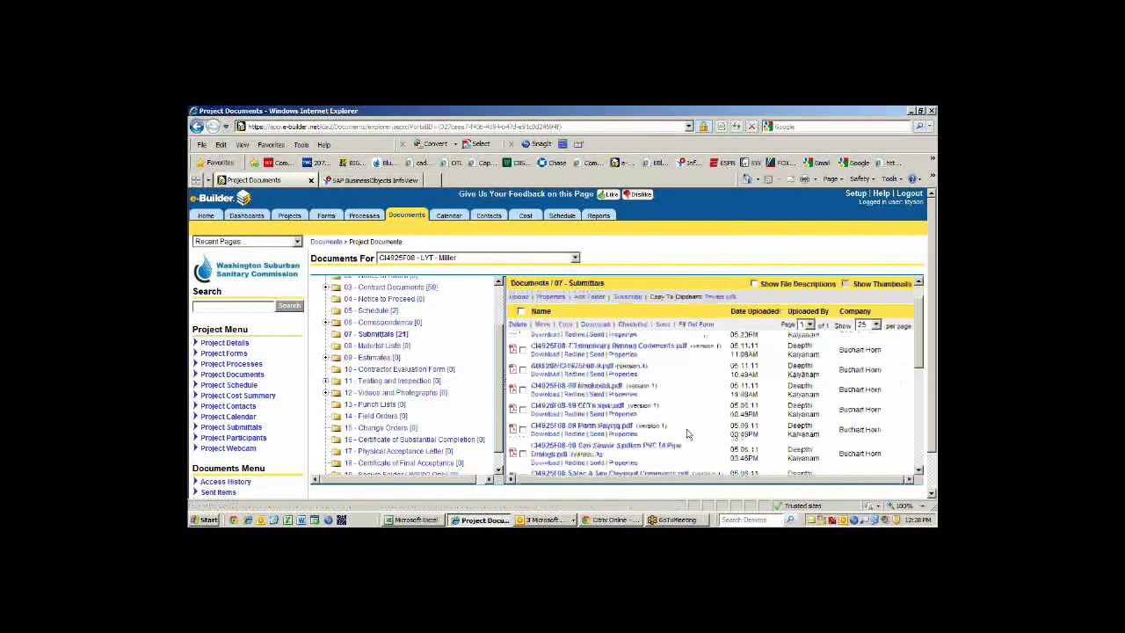
scroll(688, 434, down, 5)
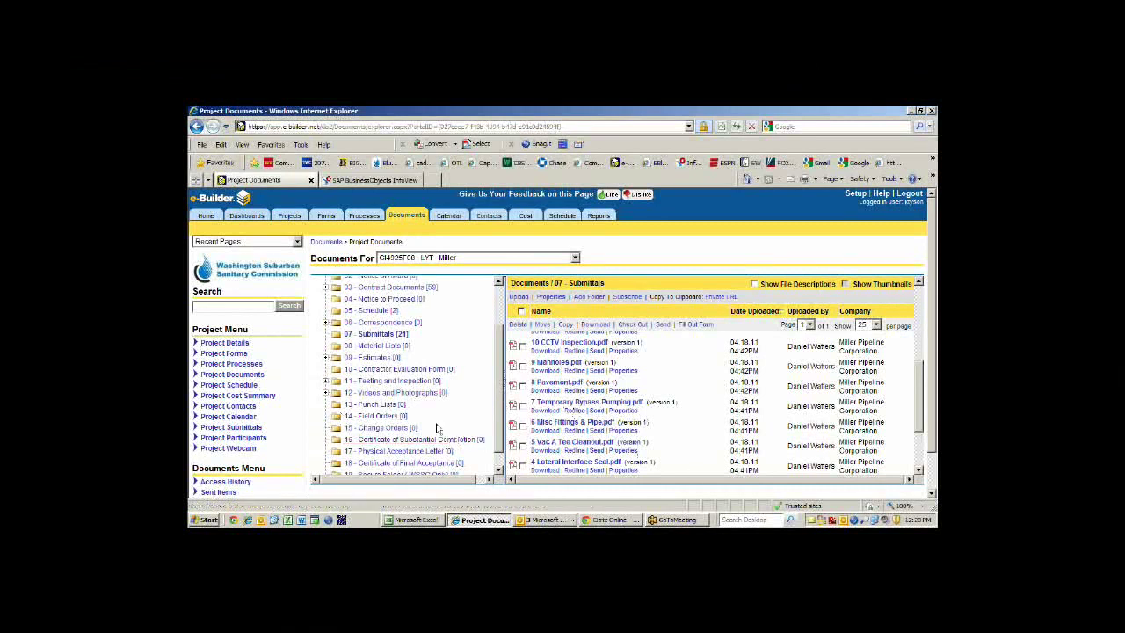
scroll(437, 428, down, 3)
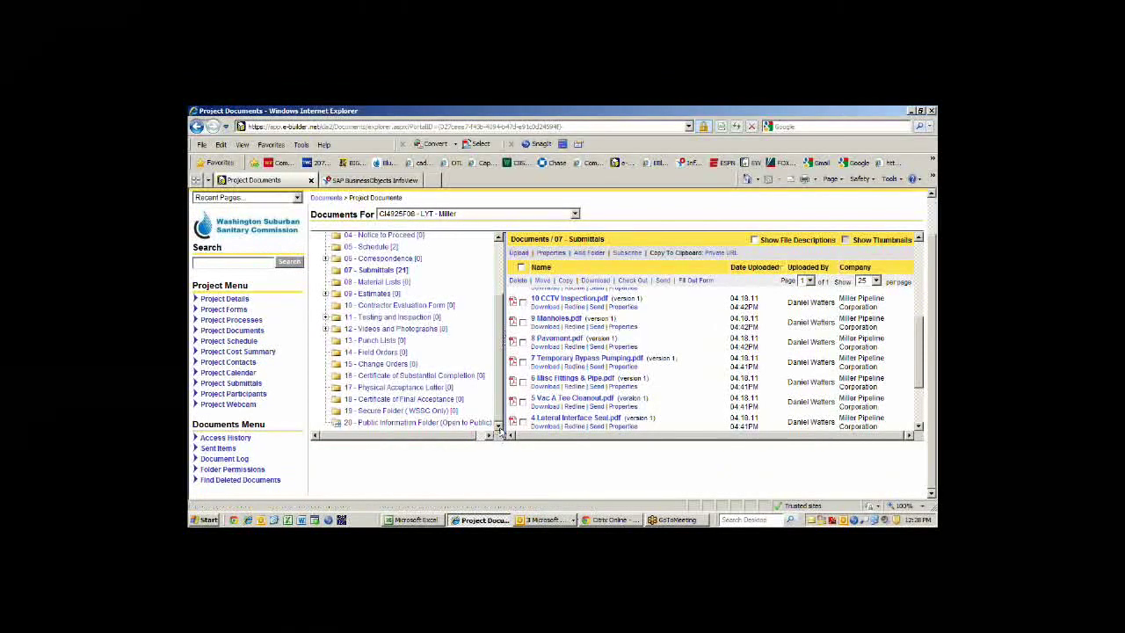
scroll(443, 366, up, 3)
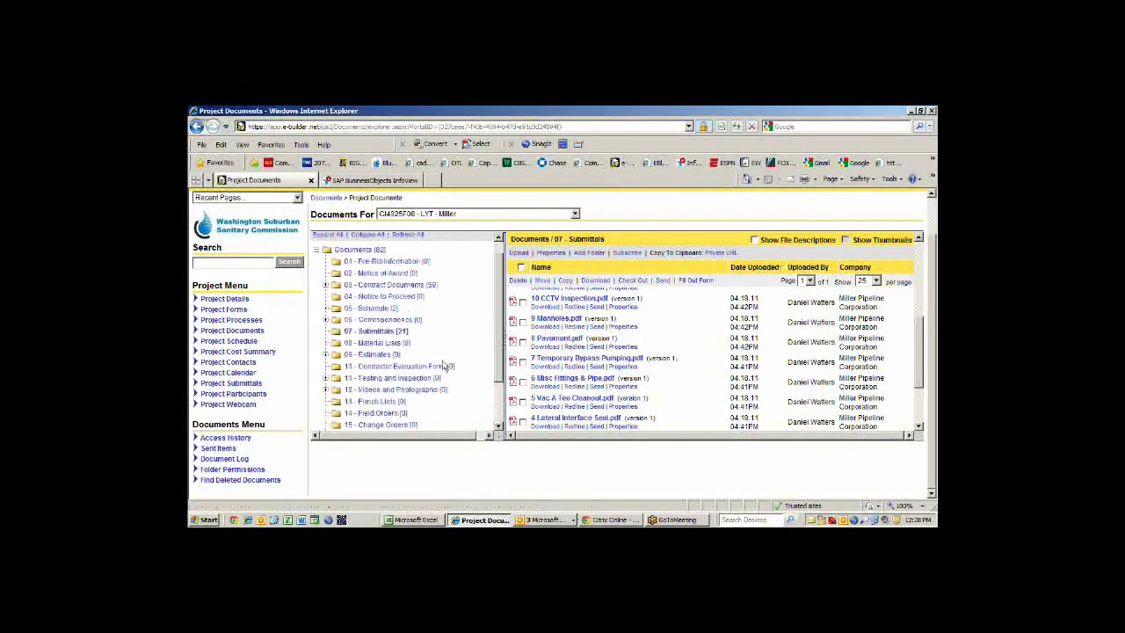
scroll(445, 366, up, 2)
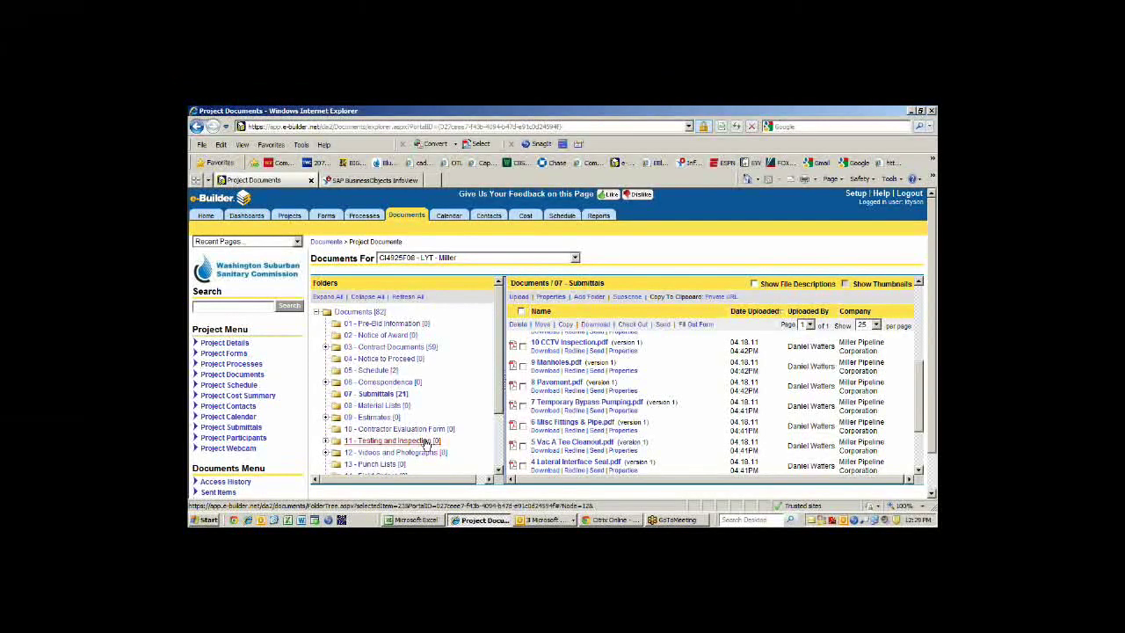
Open Project Submittals and scroll the Submittal Register's NEW items such as Project Schedule and Soil Compaction Report
click(230, 427)
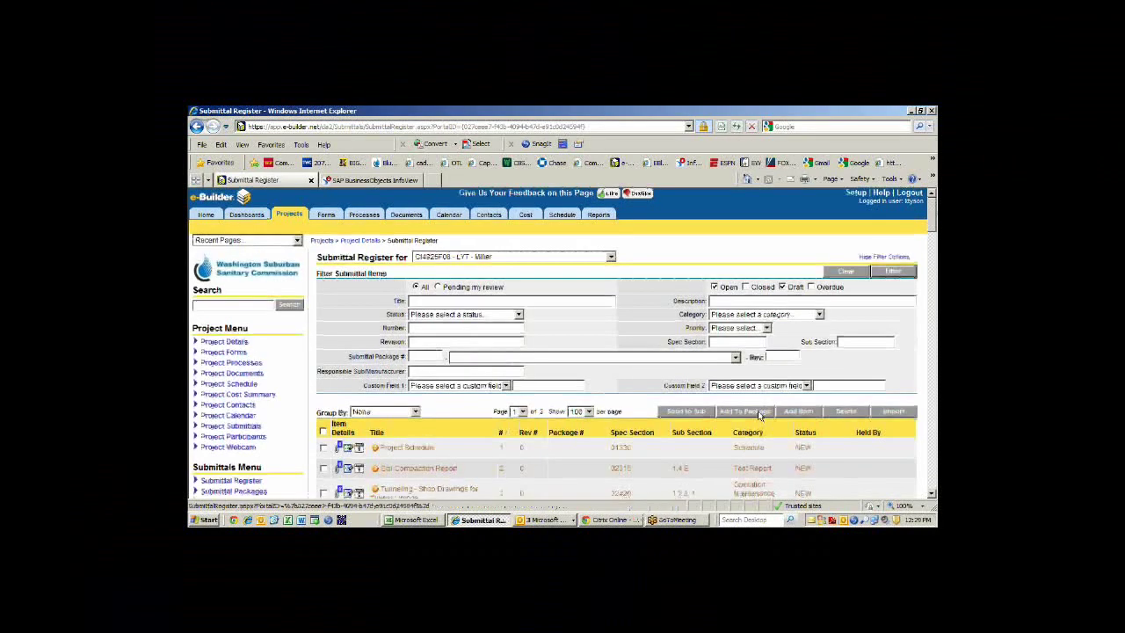
scroll(761, 415, down, 3)
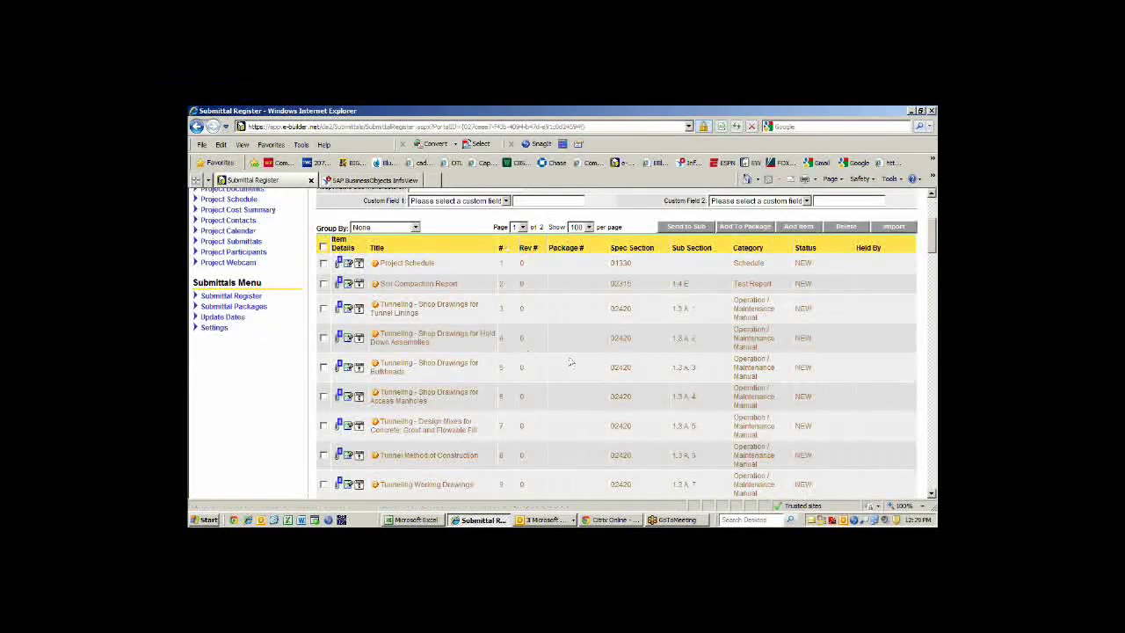
scroll(580, 396, down, 1)
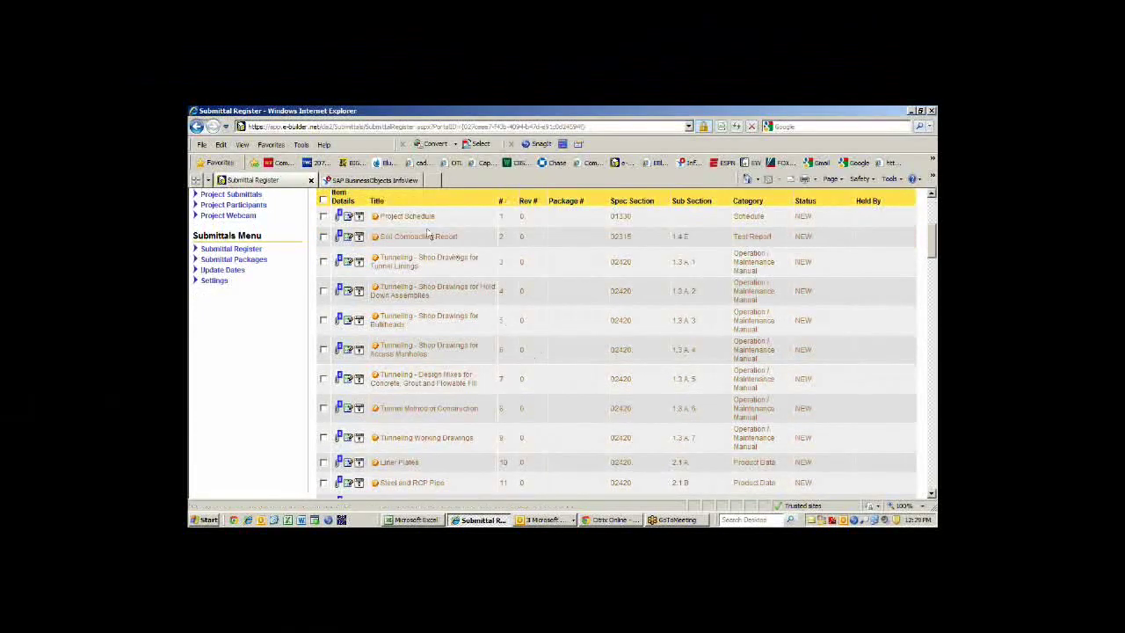
scroll(565, 408, down, 4)
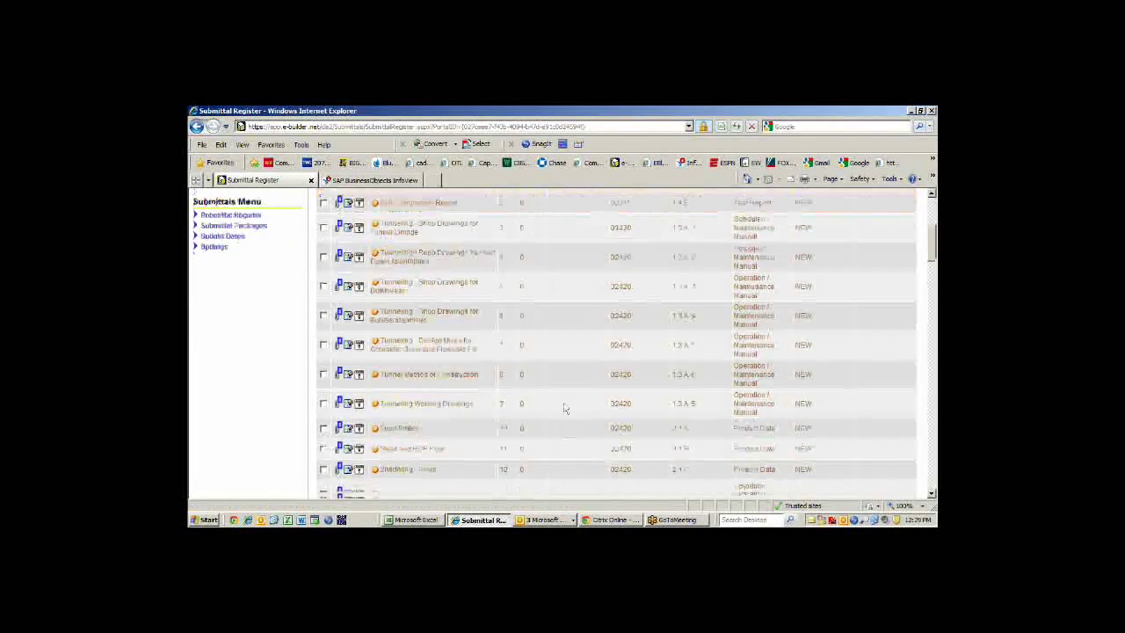
scroll(563, 406, up, 5)
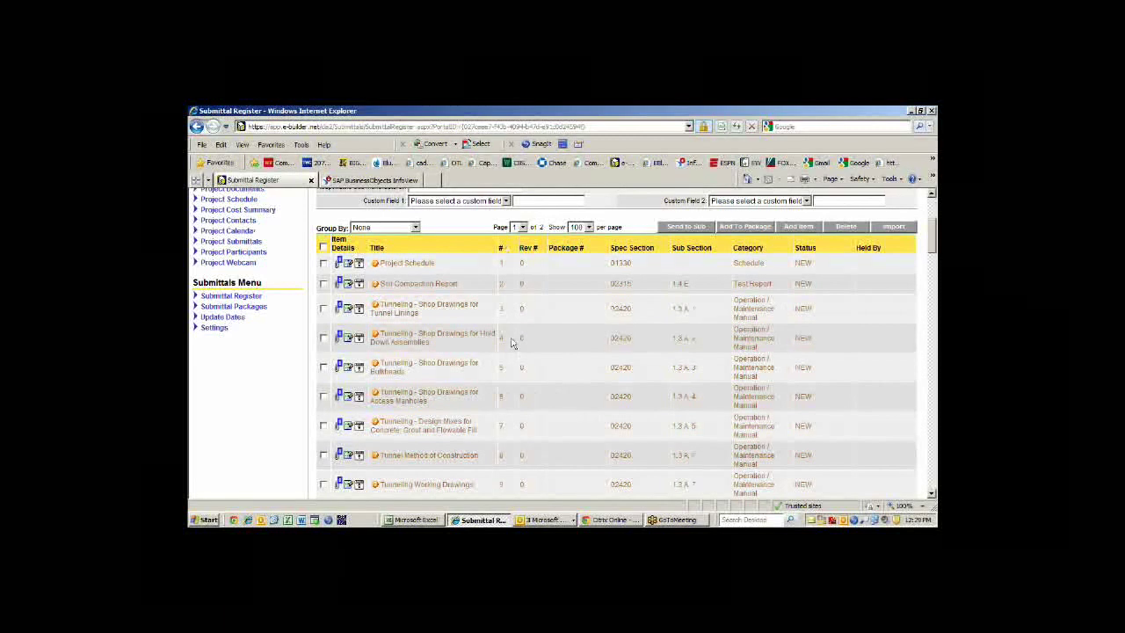
scroll(530, 388, up, 1)
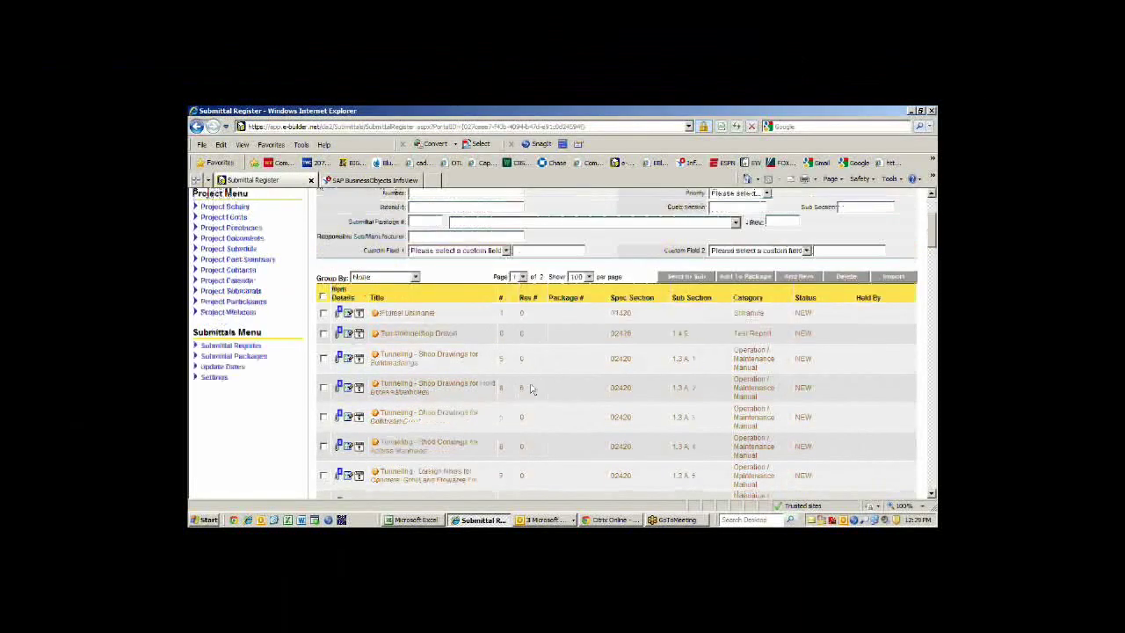
scroll(530, 388, up, 3)
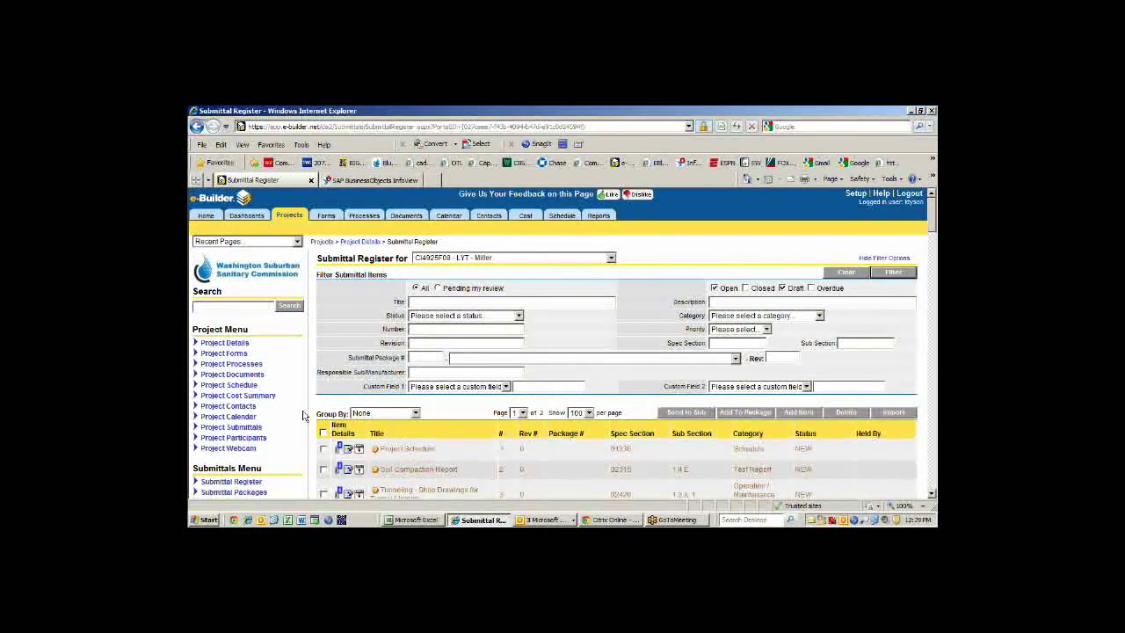
Open Project Processes and scroll the 181 Daily Inspection Report Water & Sewer Contracts processes
click(250, 367)
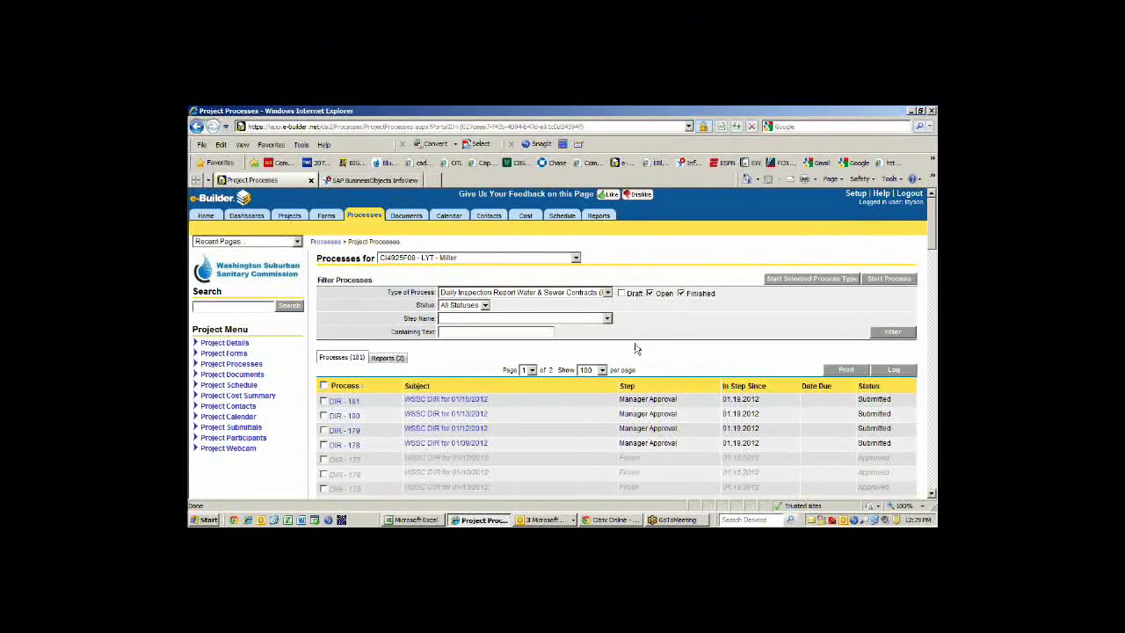
scroll(636, 347, down, 2)
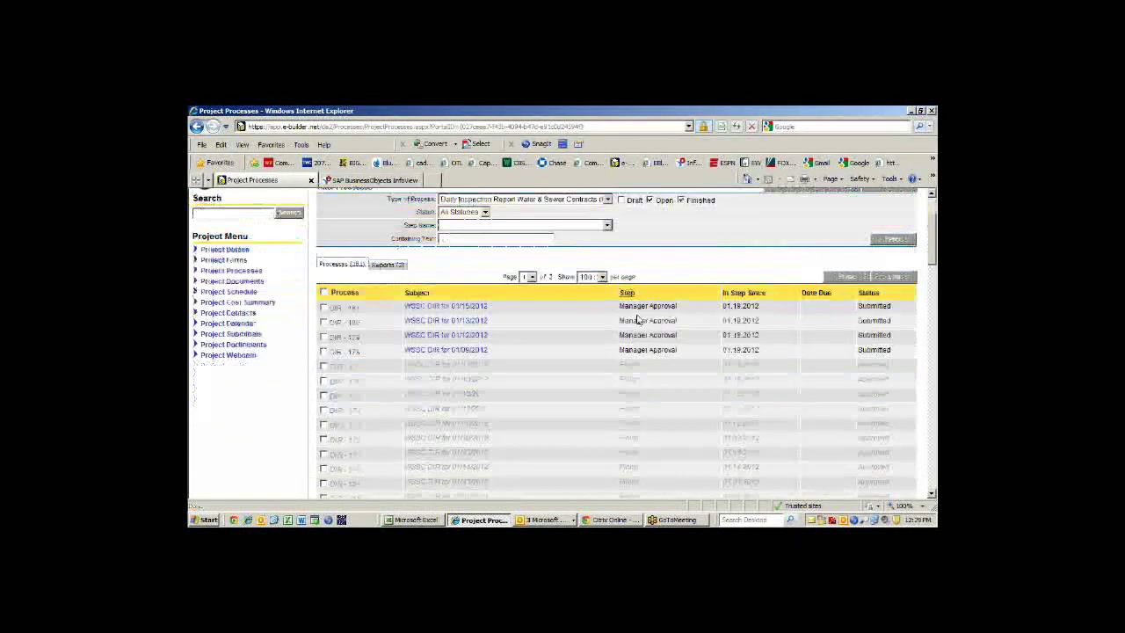
scroll(638, 320, up, 2)
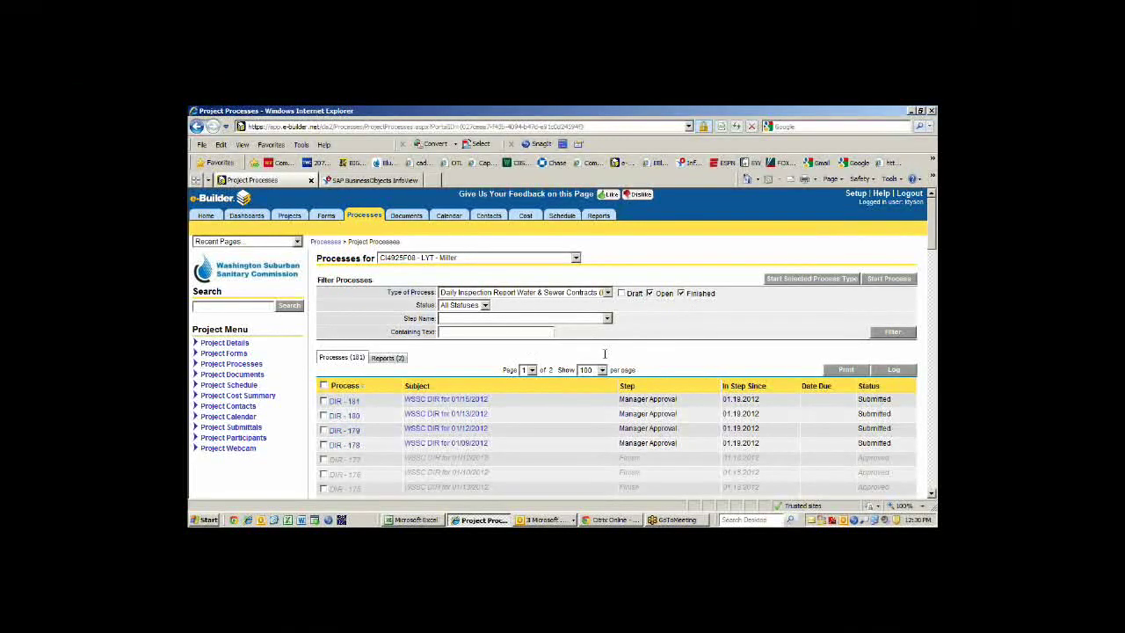
Start a new Daily Inspection Report, choosing the inspector, contract manager and inspection date 01.20.2012
click(814, 279)
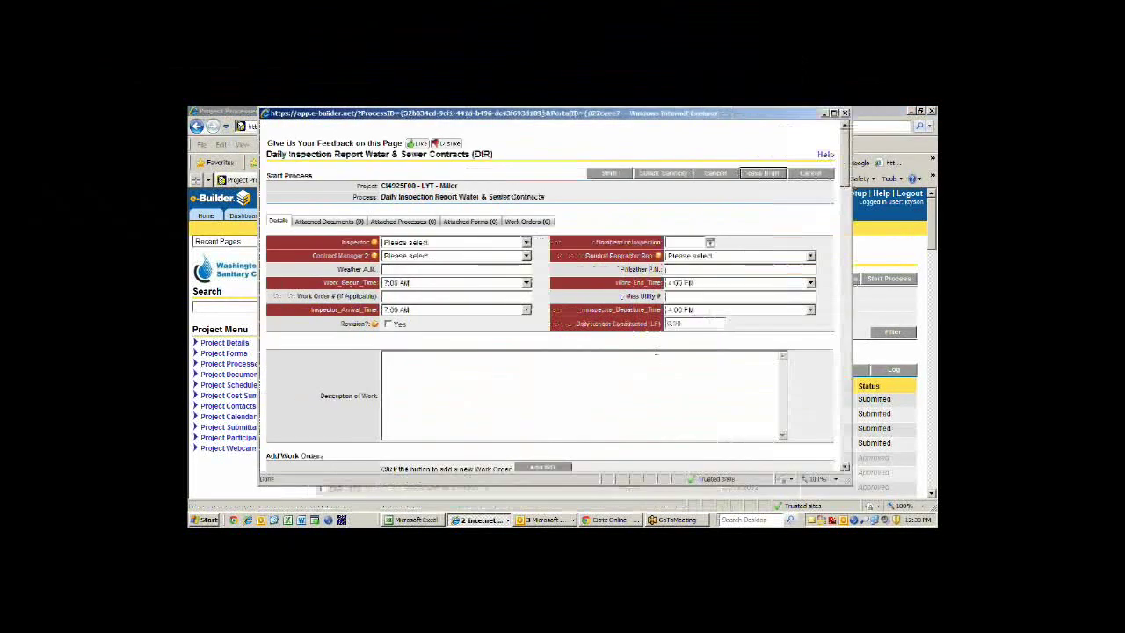
click(526, 243)
click(528, 262)
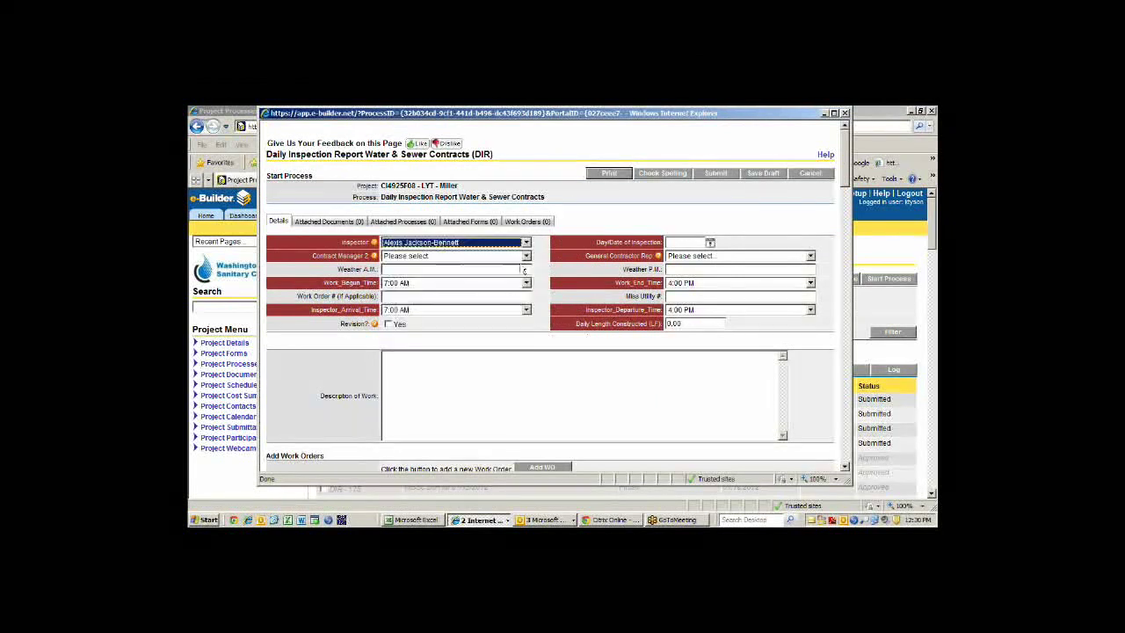
click(527, 257)
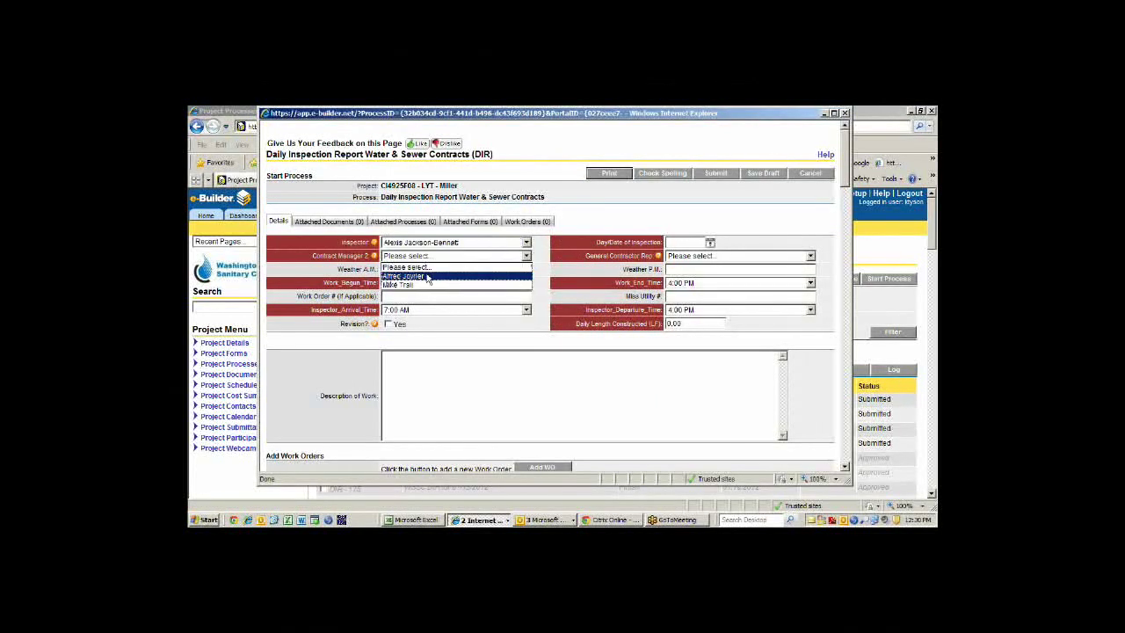
click(462, 291)
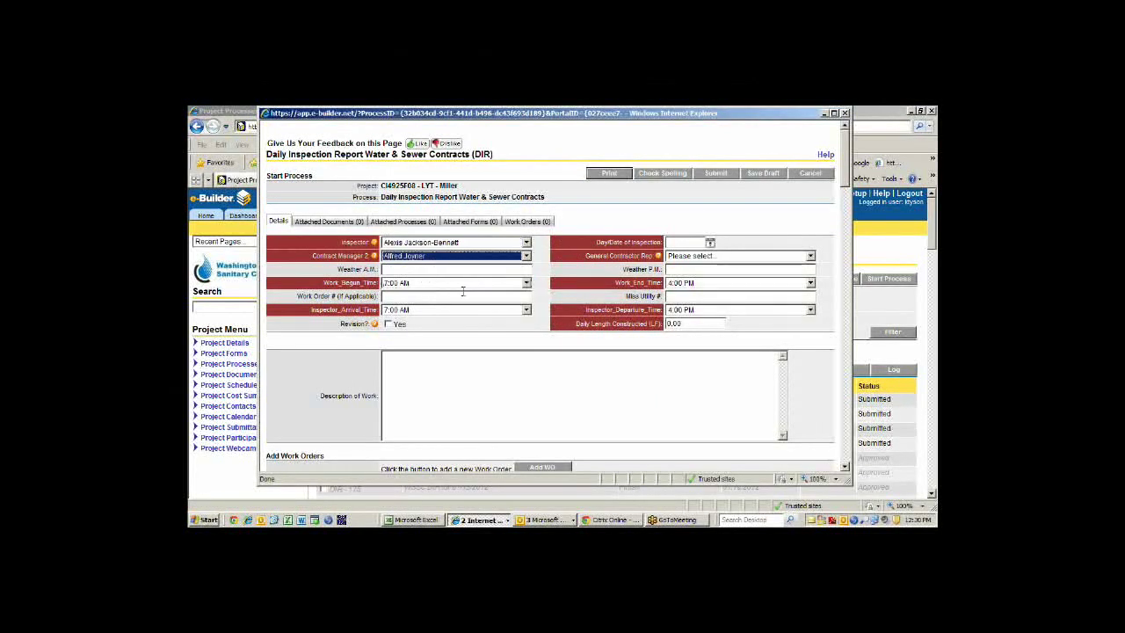
click(710, 243)
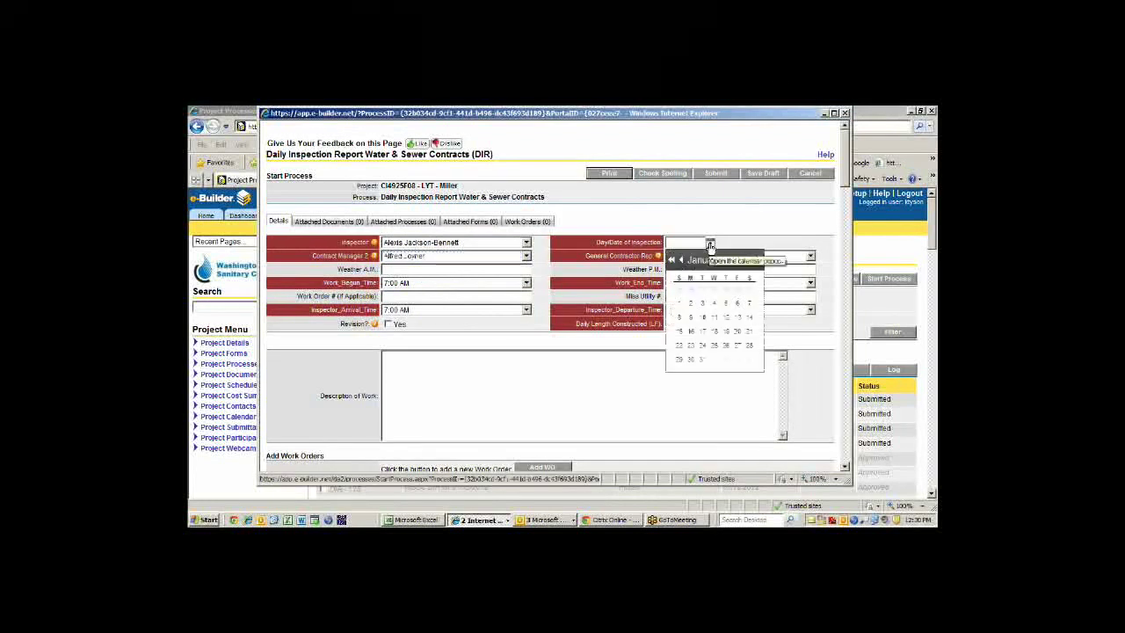
click(717, 344)
Choose the General Contractor Rep and enter Cloudy as the Weather P.M
click(732, 256)
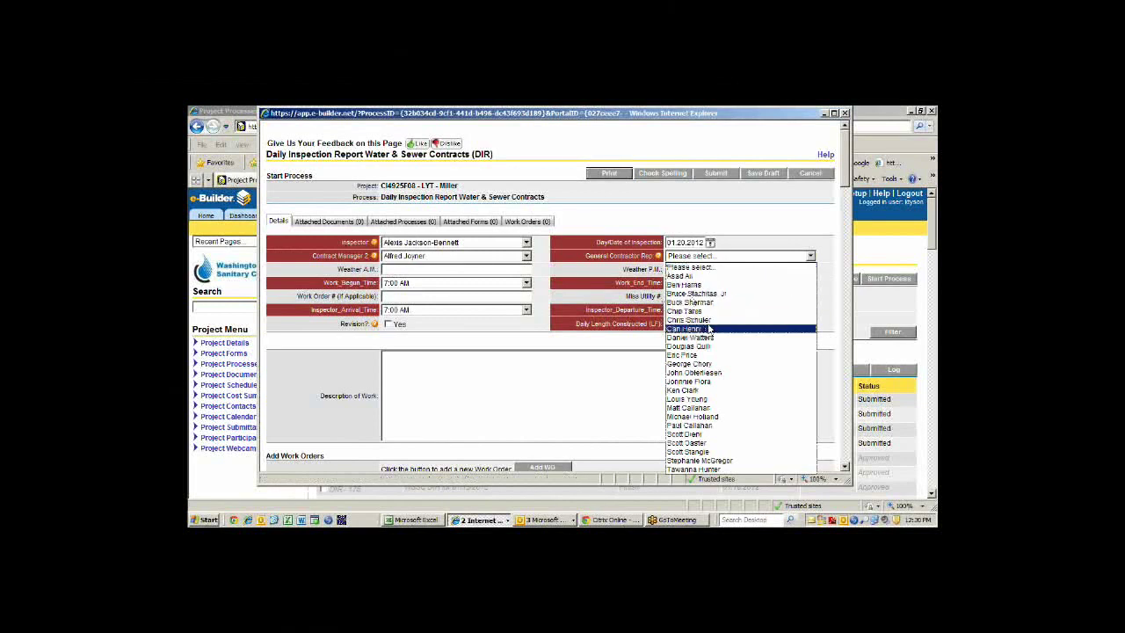
click(703, 320)
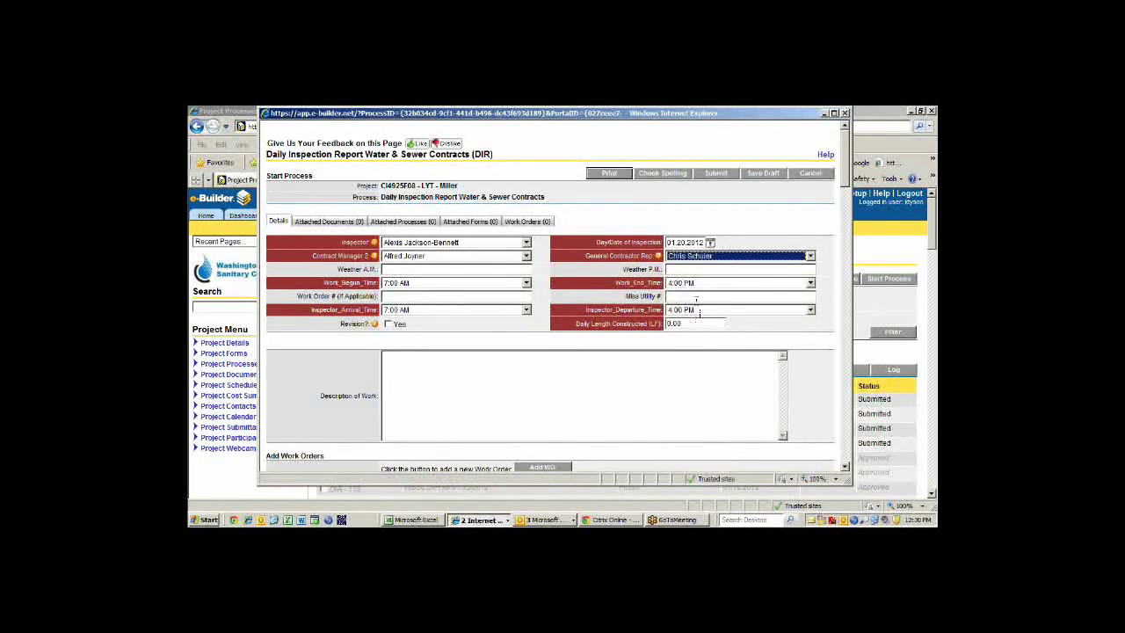
key(Tab)
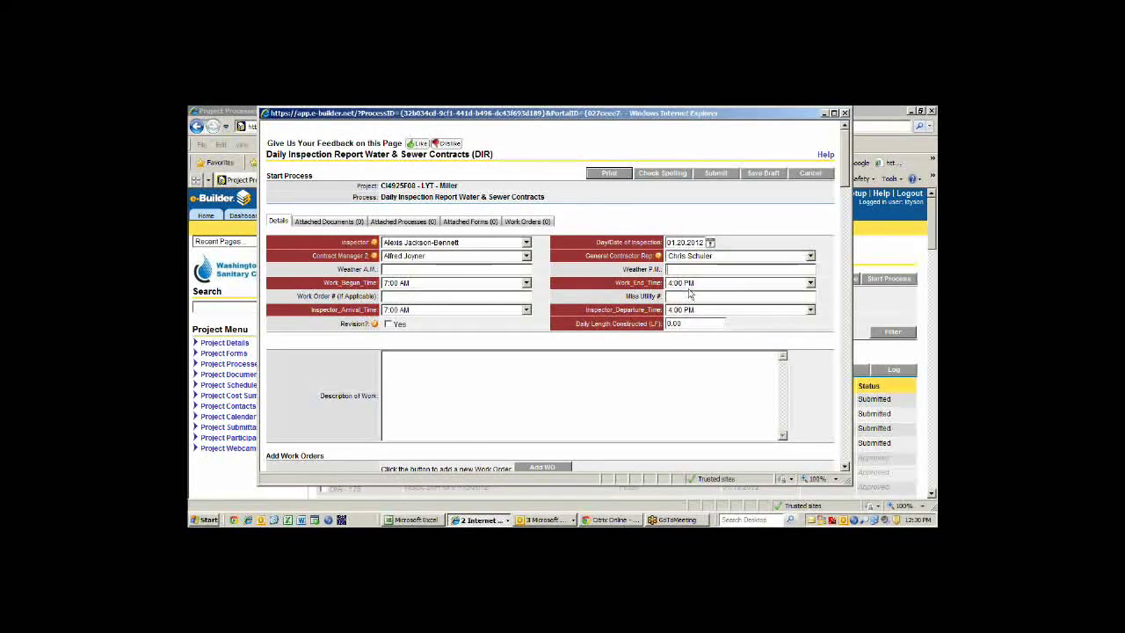
text(Cloudy)
scroll(577, 324, down, 3)
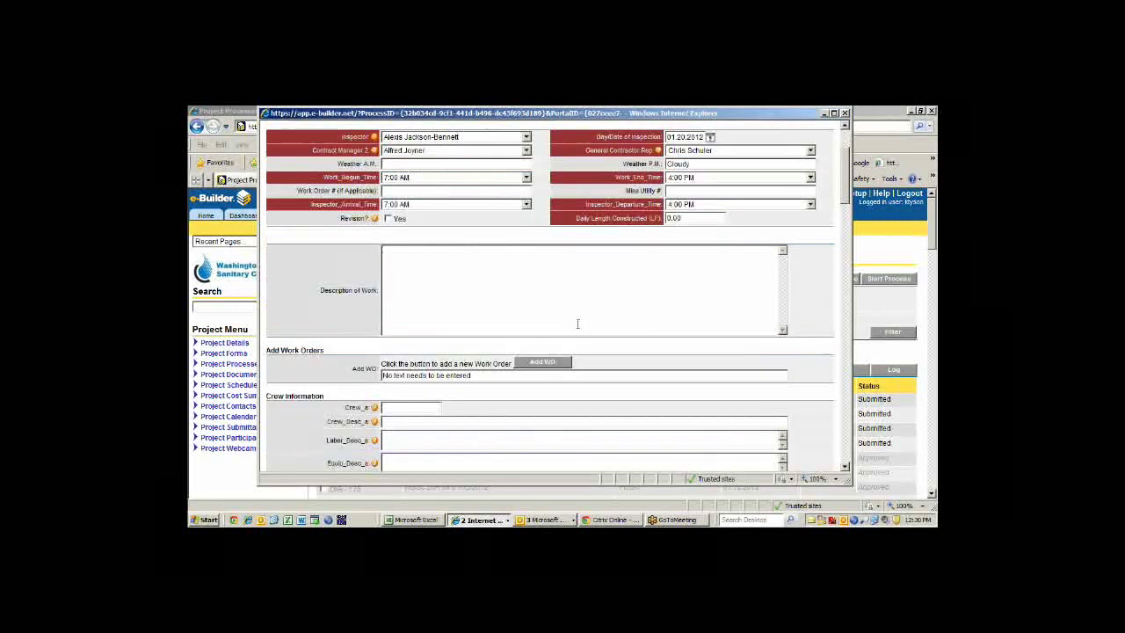
Enter "Crew a - manhole repair crew - 17 vf manhole grouting" as the Description of Work
text(rew a - manhole repair crew - 17 vf manhole grouting)
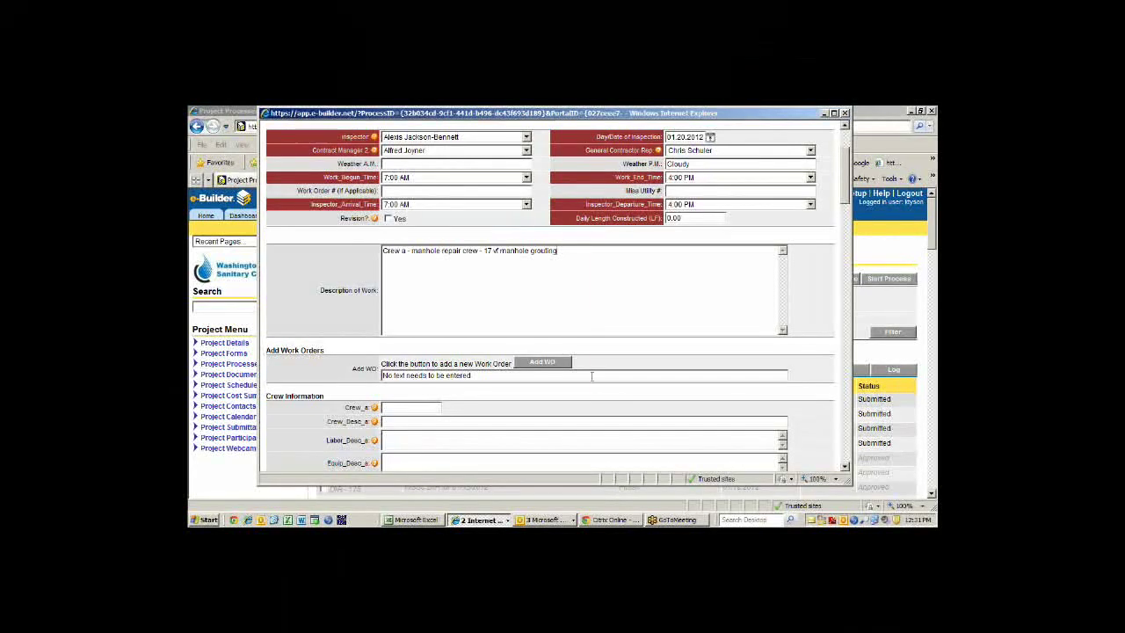
scroll(612, 331, down, 4)
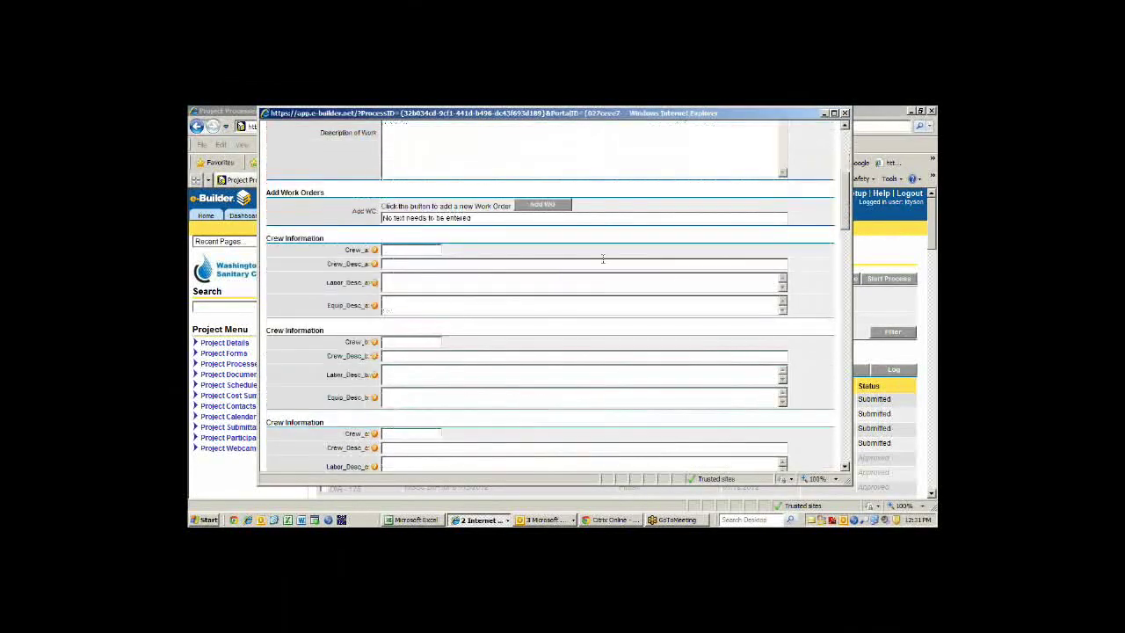
scroll(606, 260, up, 3)
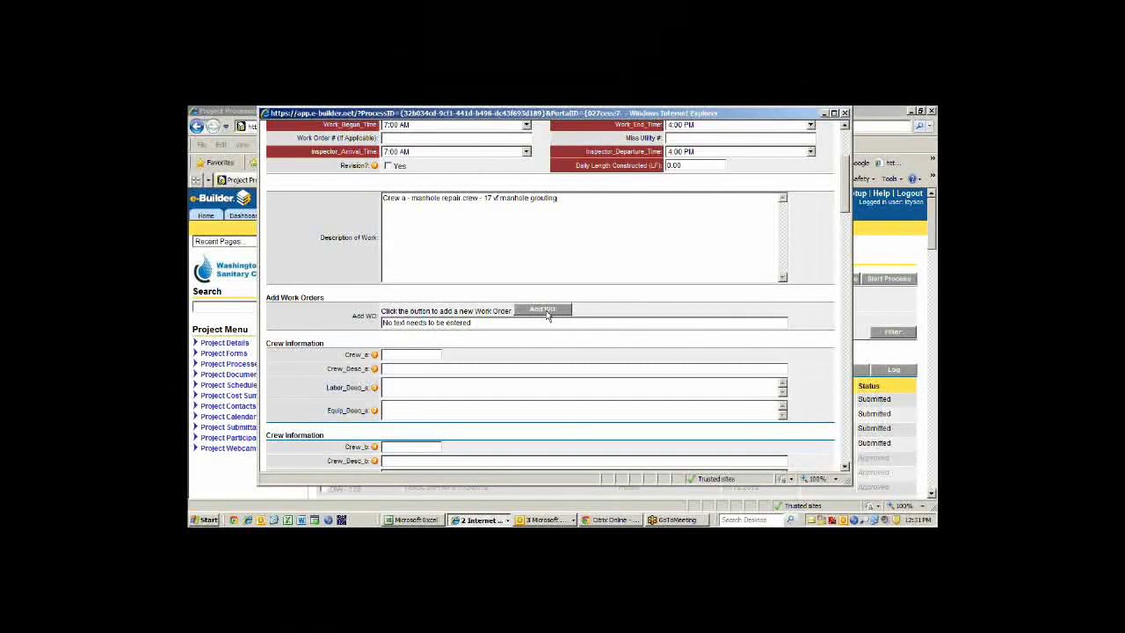
Set Crew_a to 1, CJ miller pipeline, with crew chief 7 hrs, 3 laborers 7 hrs, equipment operator 4 hrs
scroll(547, 315, down, 3)
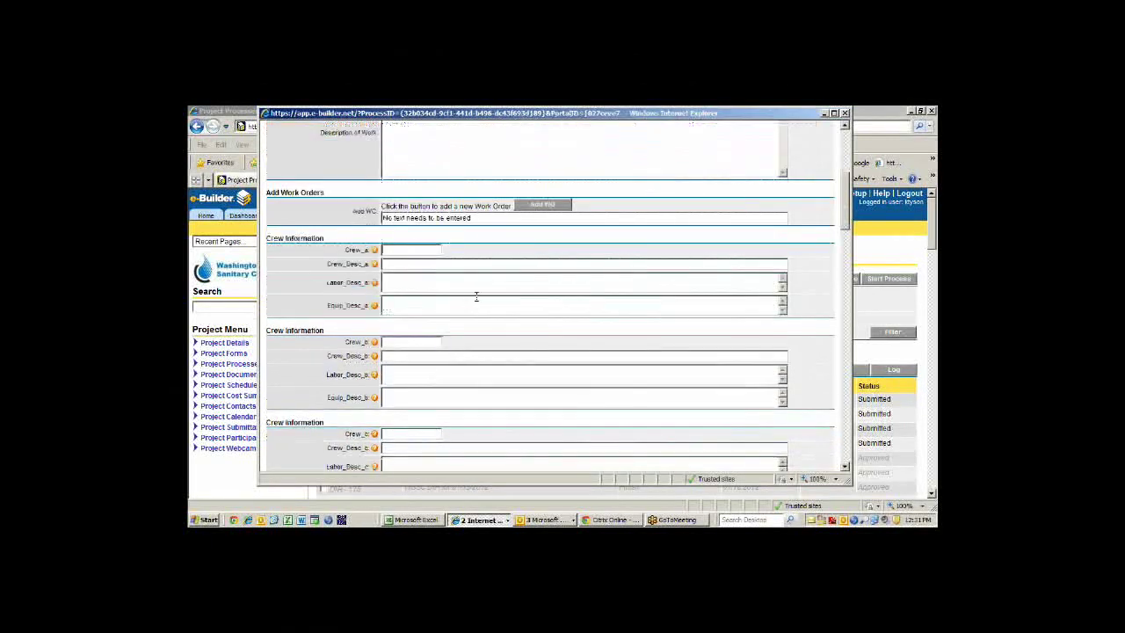
text(1)
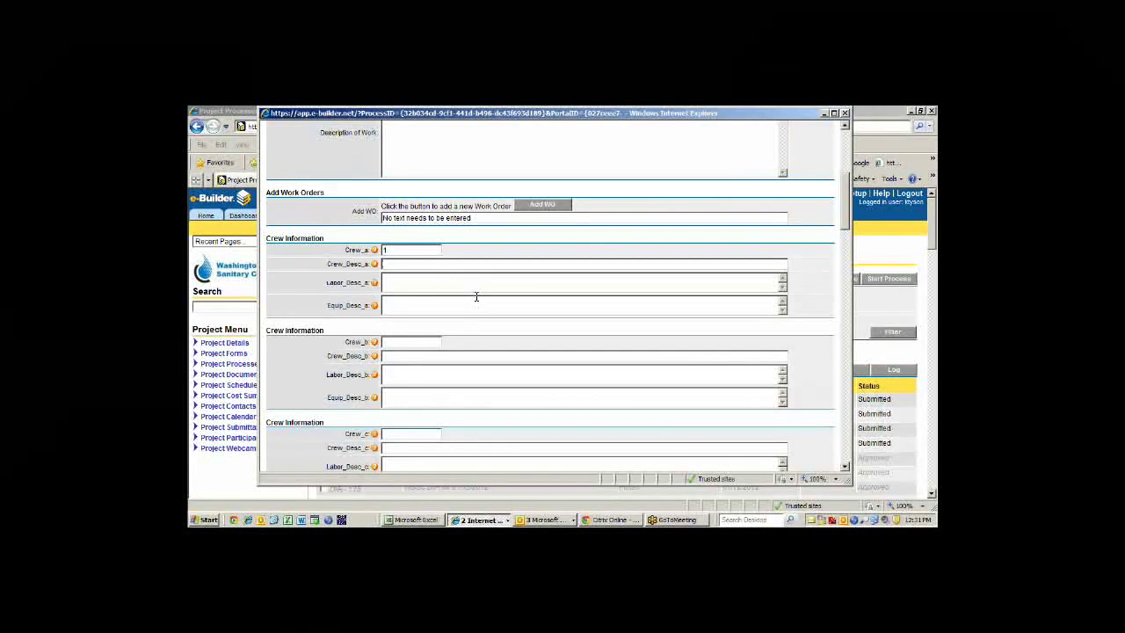
text(CJ mill)
text(er oil)
text(line)
text(crew:cn)
text(ef)
text( - 7 hours,)
text( labor)
text(er's)
text( -)
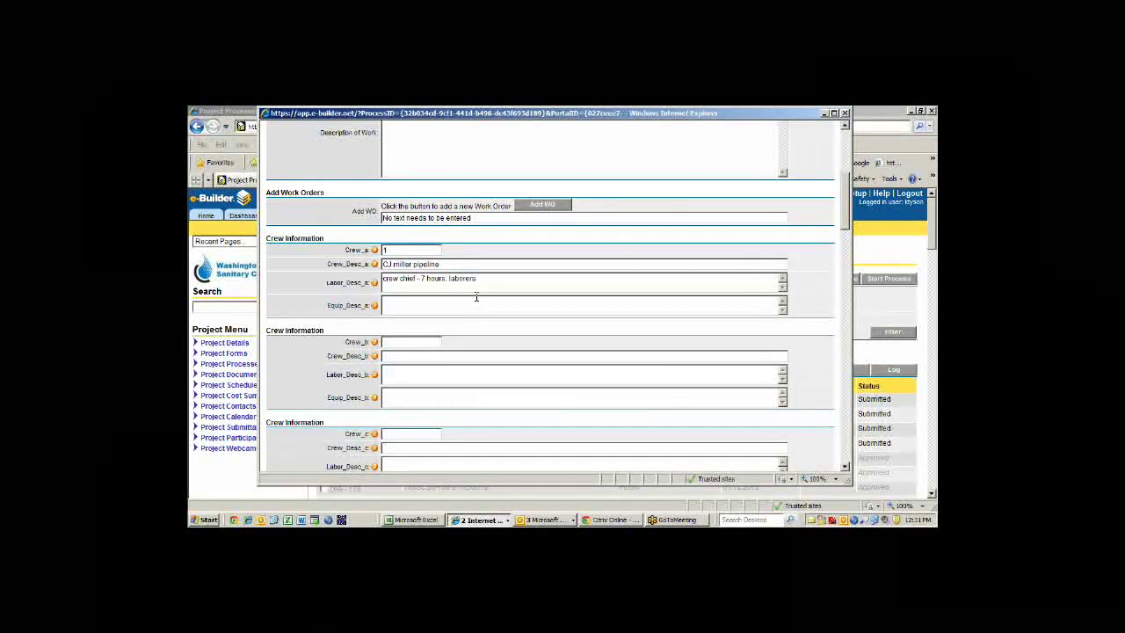
text( -)
click(448, 278)
text(3 )
text(7 h)
text(rs, equip)
text(ment opeifs)
text(ato)
text(r)
text( - 4)
text( hrs)
text(.)
text(.)
scroll(500, 339, down, 3)
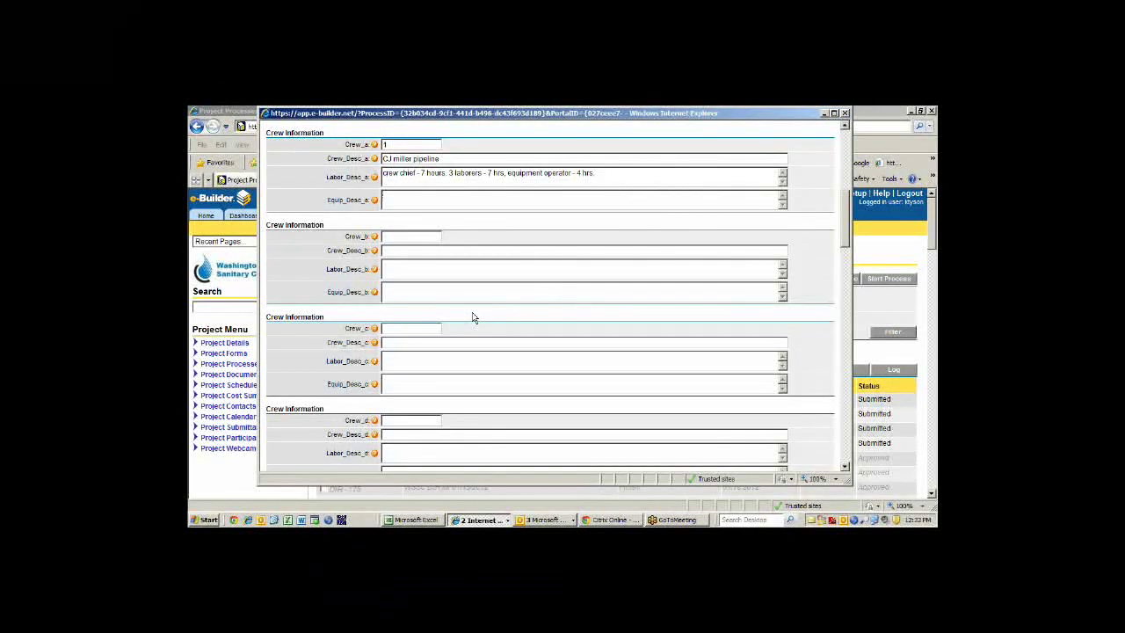
Tick Field Order Issued in the report's supplemental documentation checklist
scroll(472, 317, down, 10)
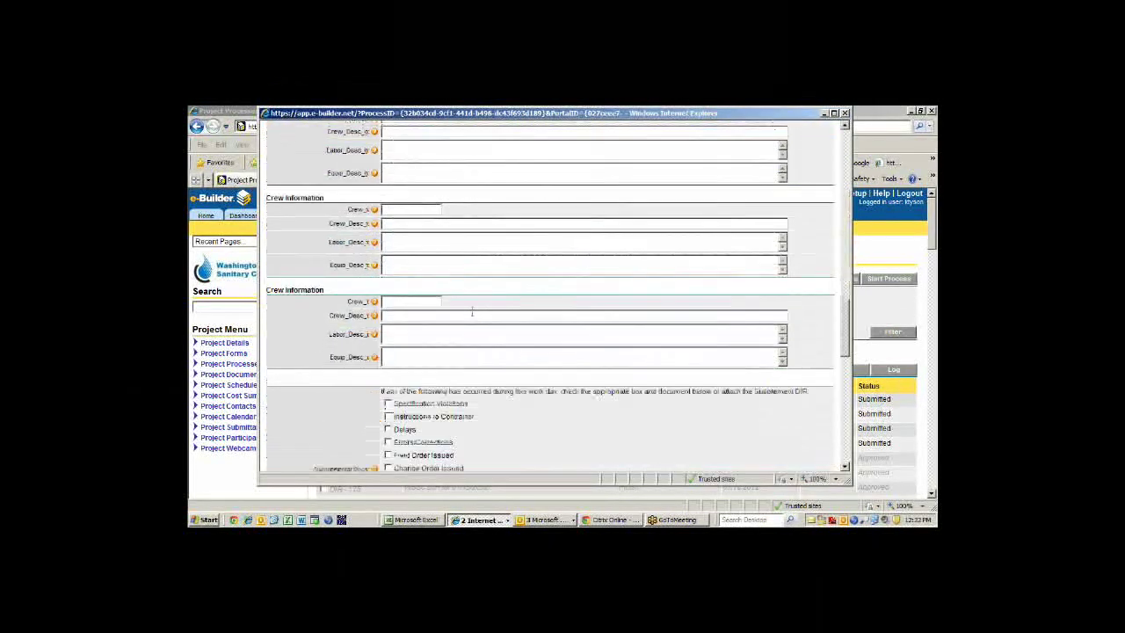
scroll(539, 364, down, 4)
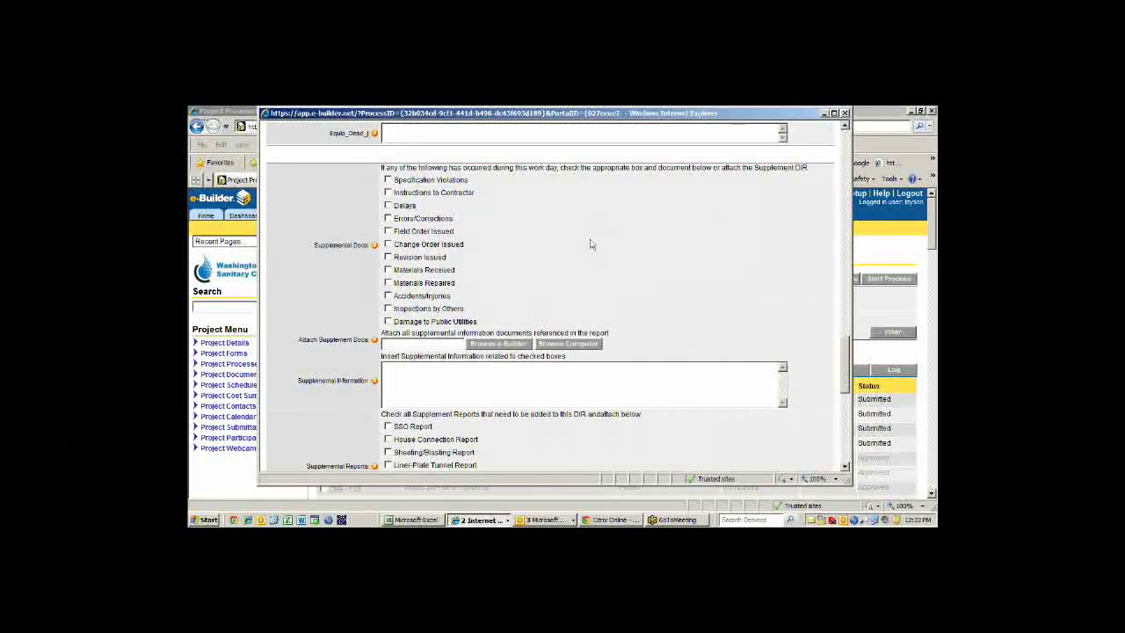
click(388, 231)
Start the Visitors to Job Site entry and check that the commitment invoice is still Draft
scroll(562, 351, down, 3)
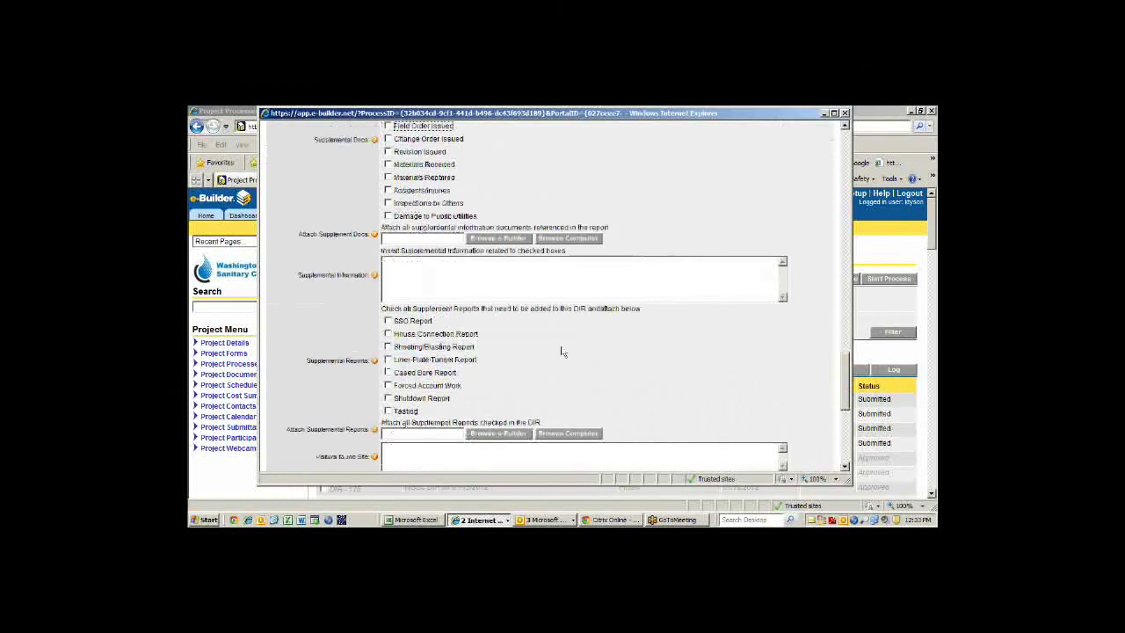
scroll(540, 347, down, 2)
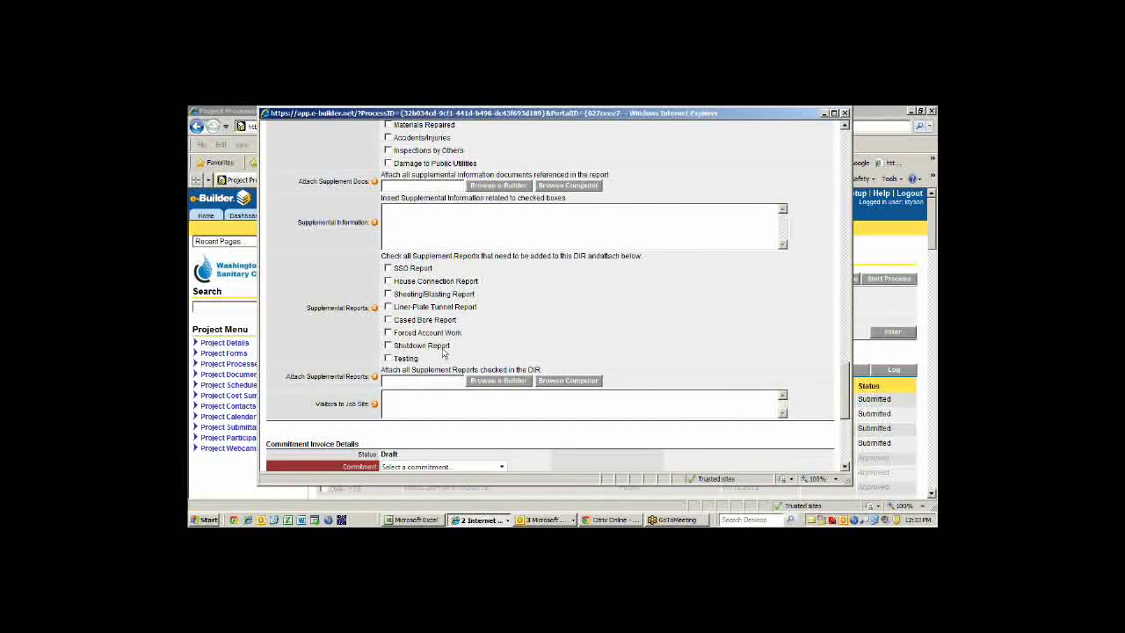
scroll(439, 348, down, 1)
scroll(445, 348, down, 3)
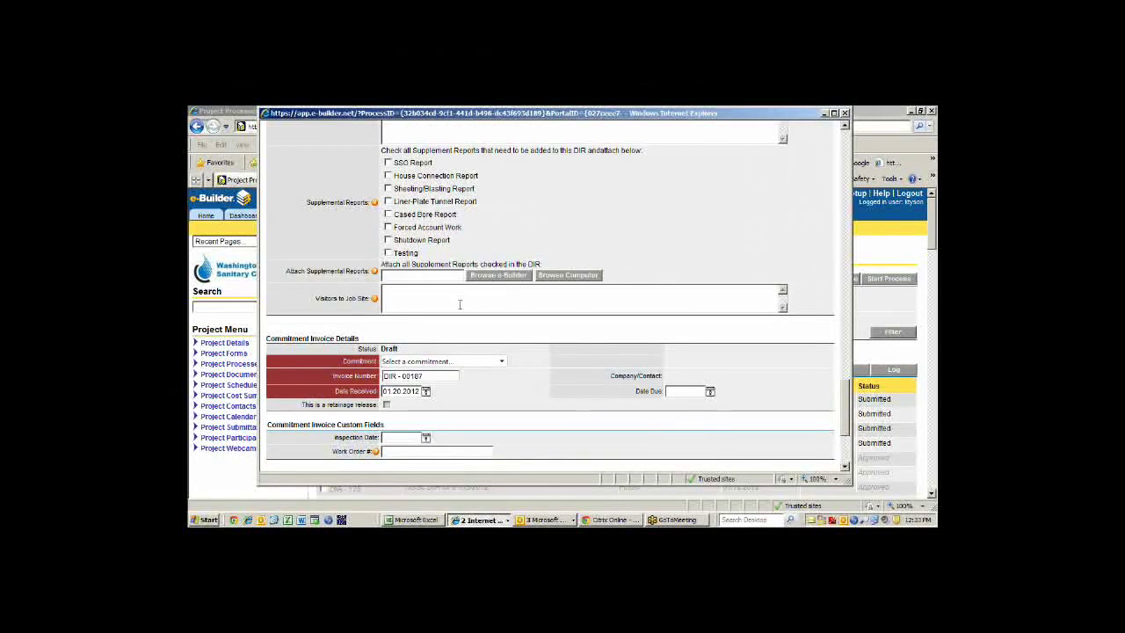
click(459, 304)
scroll(529, 355, down, 2)
scroll(529, 355, up, 3)
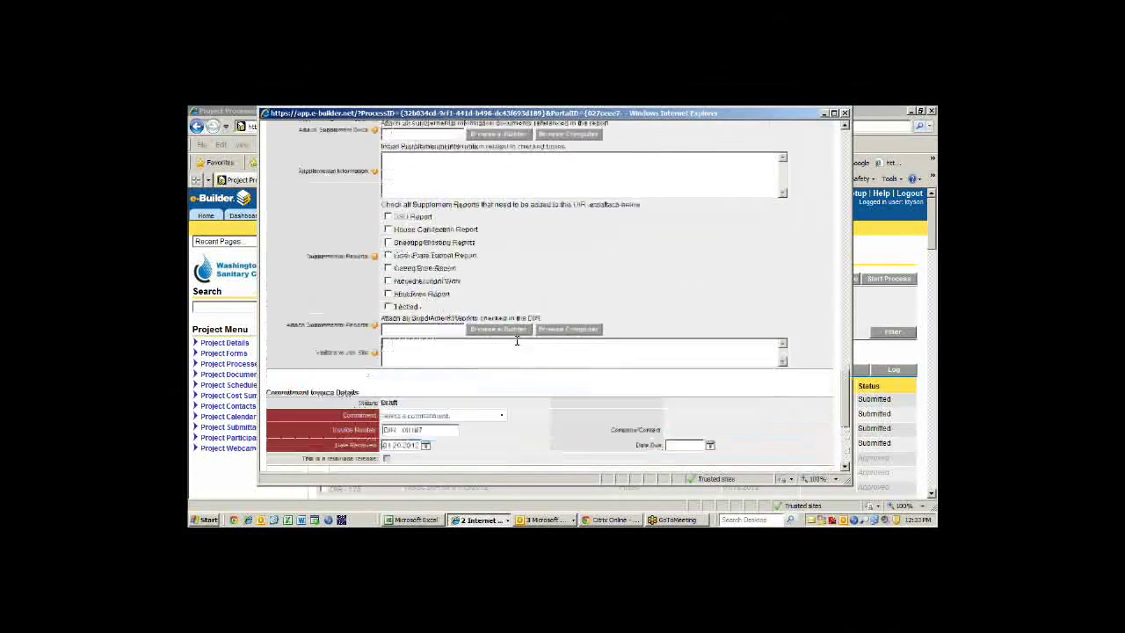
Bill the new inspection report's invoice against the Miller Pipeline Original Bid commitment
scroll(517, 340, down, 3)
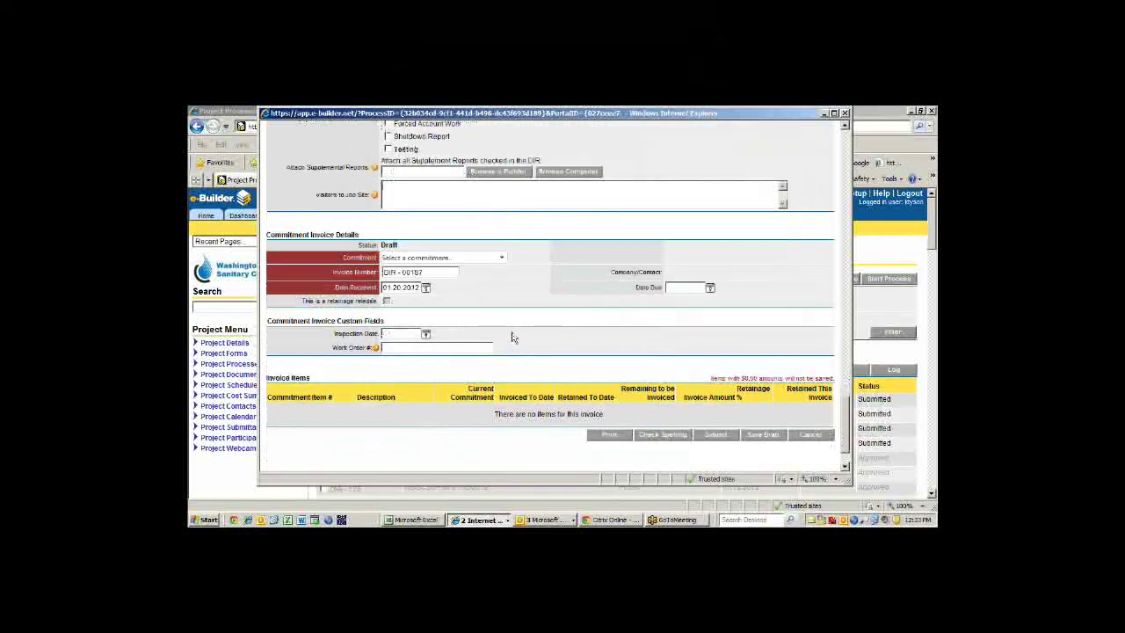
scroll(513, 337, down, 1)
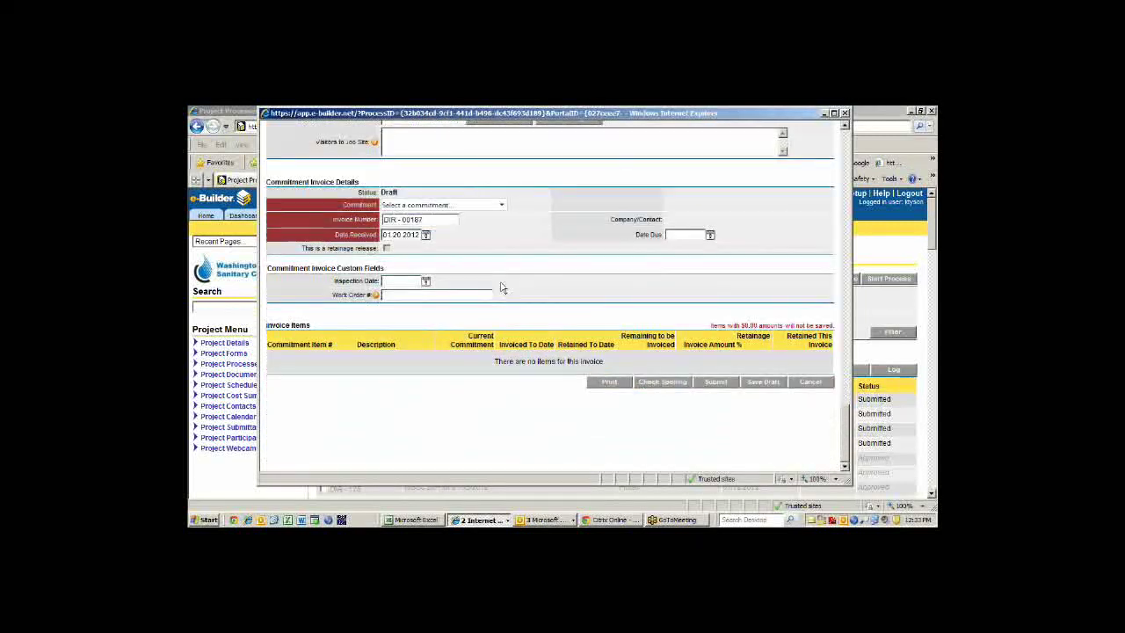
click(501, 208)
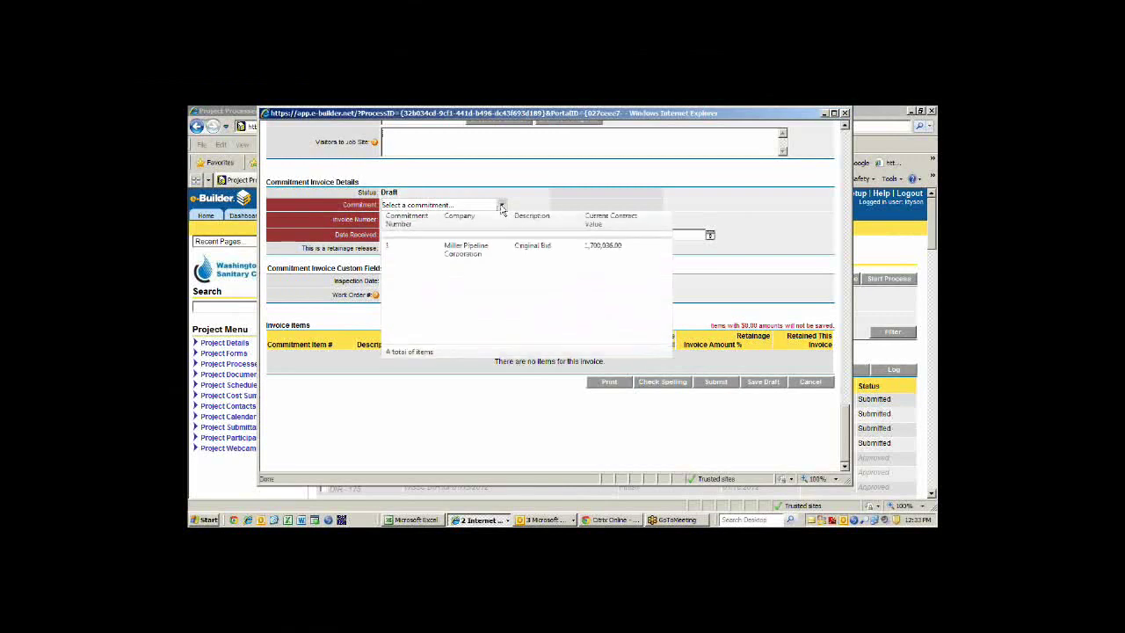
click(482, 255)
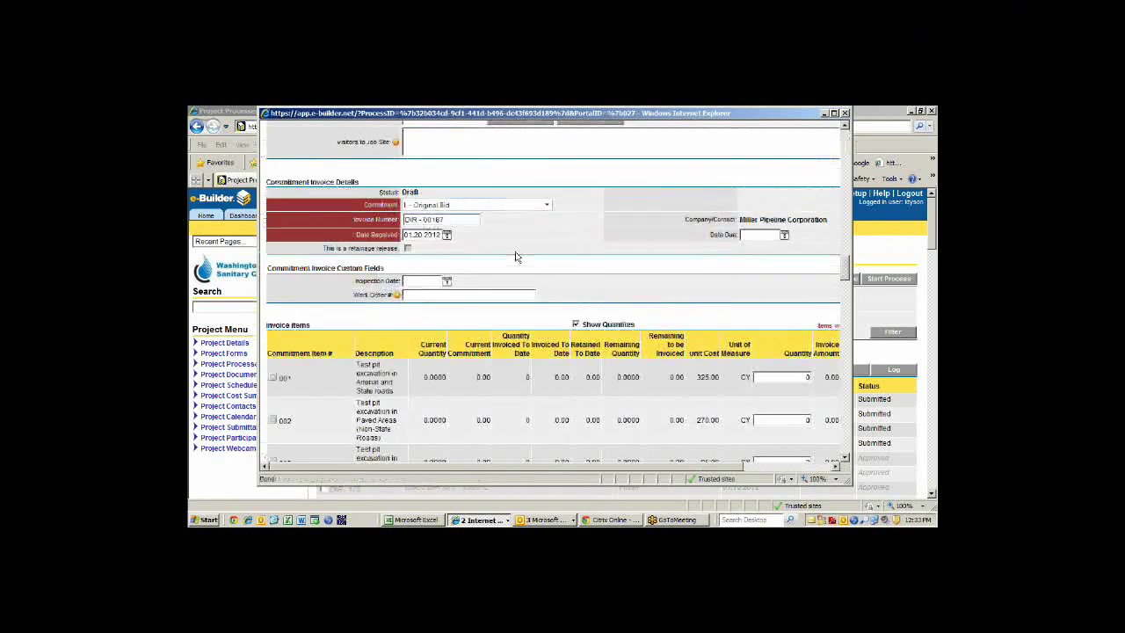
Enter quantity 1 for item 014 and 25 for item 016, then review up to Crew Information
scroll(517, 256, down, 3)
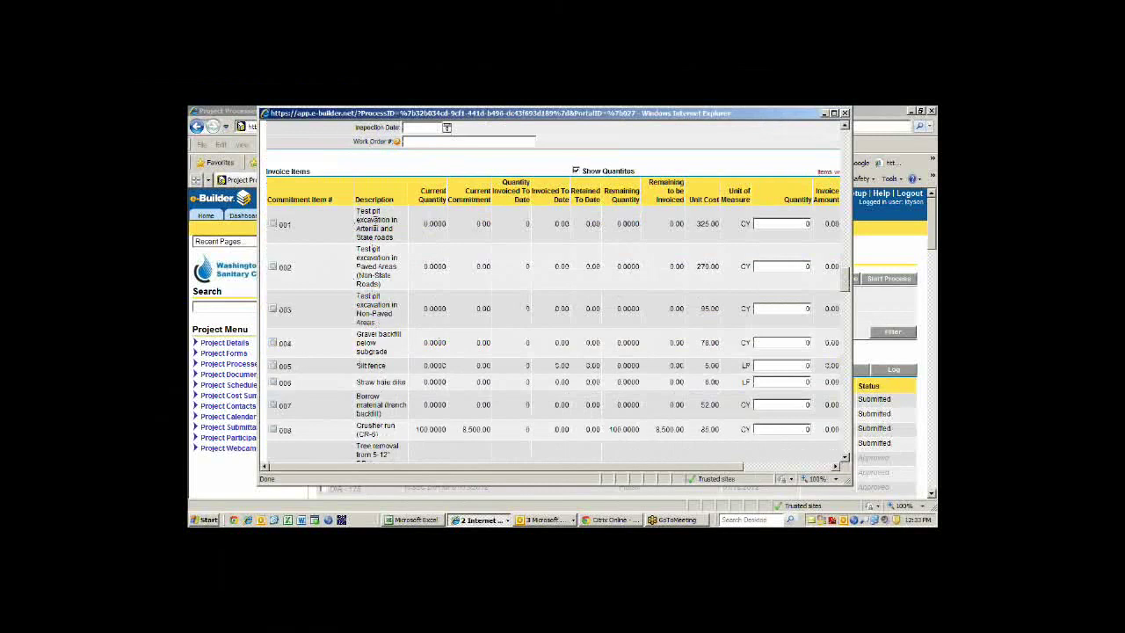
scroll(394, 336, down, 2)
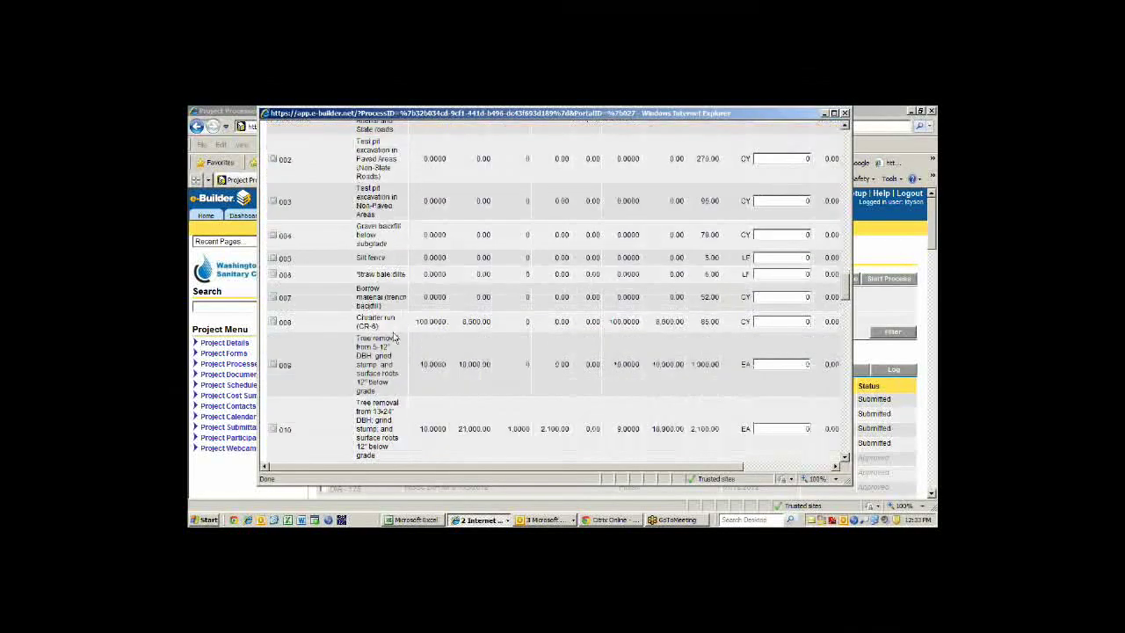
scroll(395, 337, down, 1)
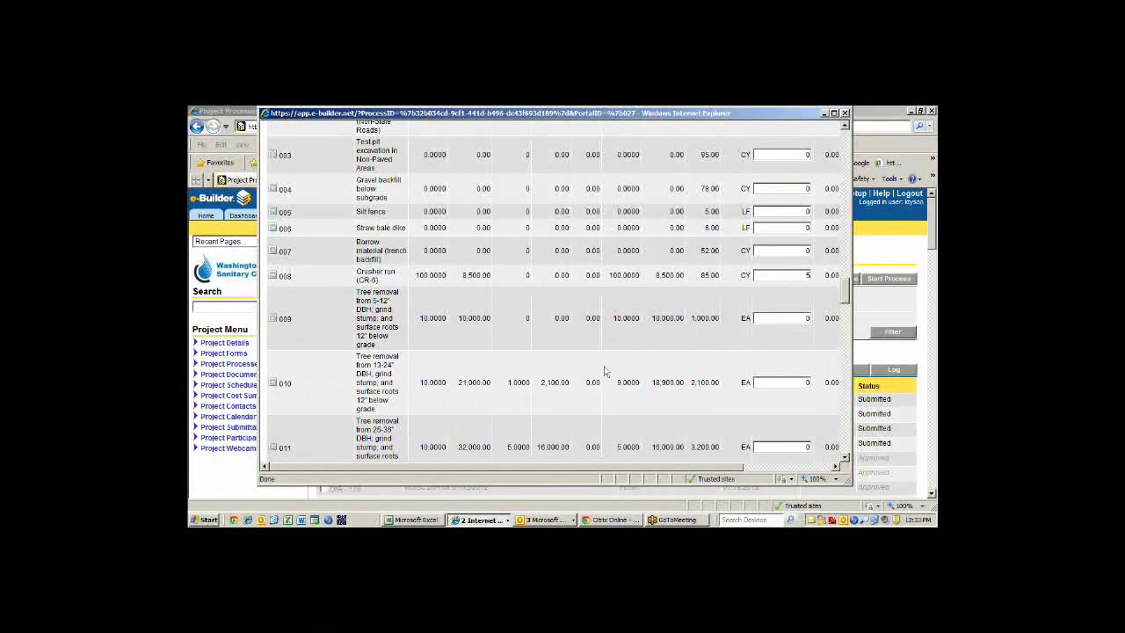
scroll(610, 373, down, 1)
scroll(610, 373, down, 3)
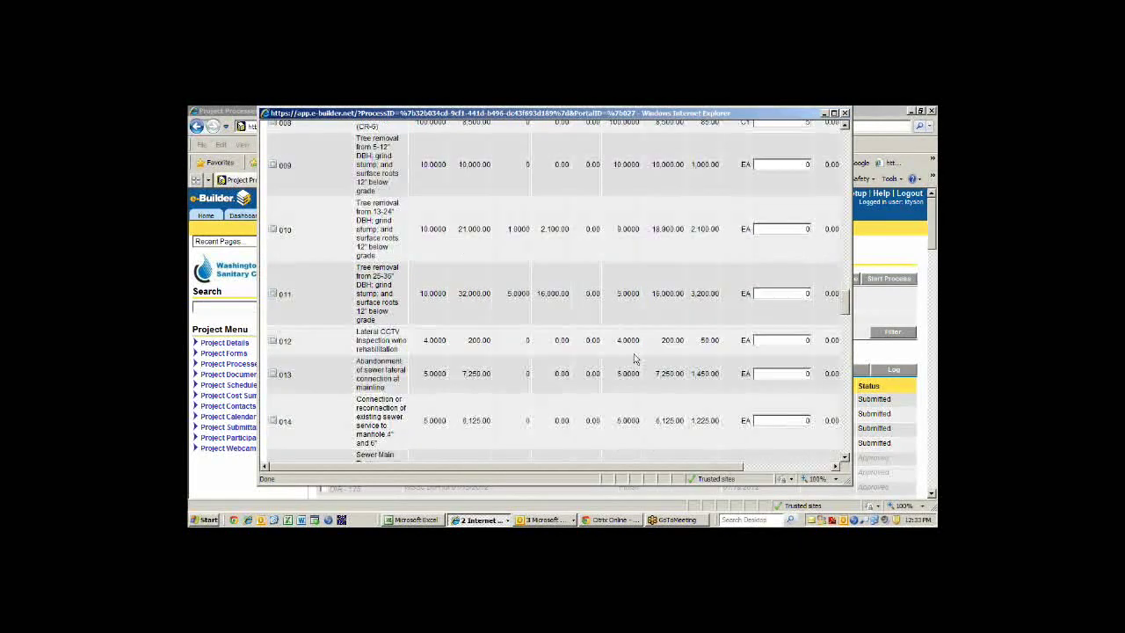
scroll(710, 356, down, 5)
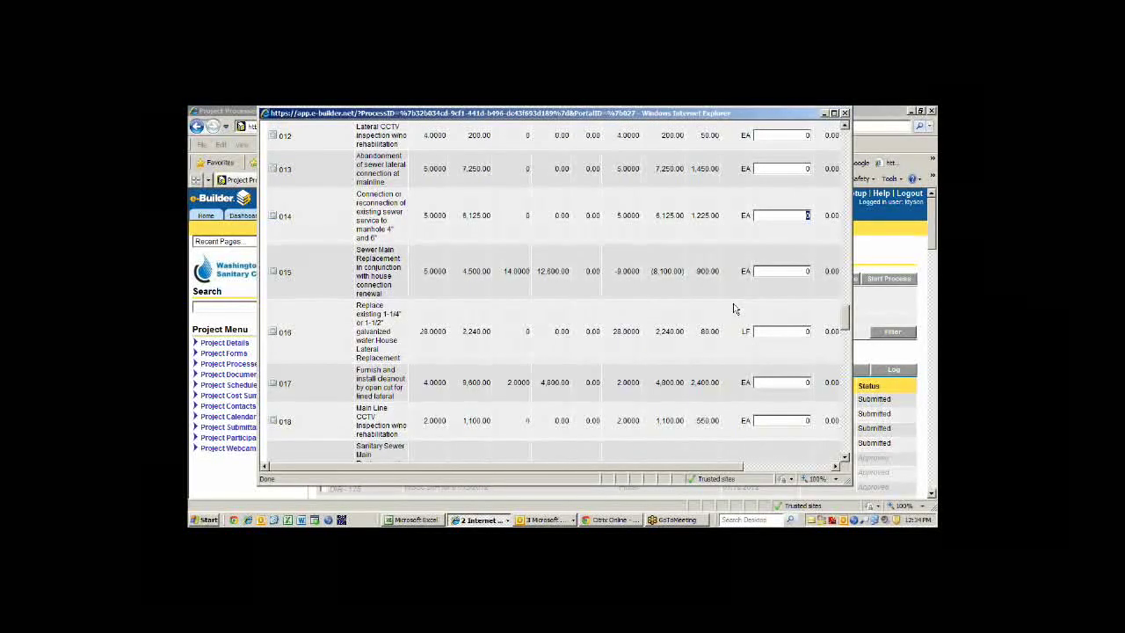
text(1)
scroll(448, 319, down, 1)
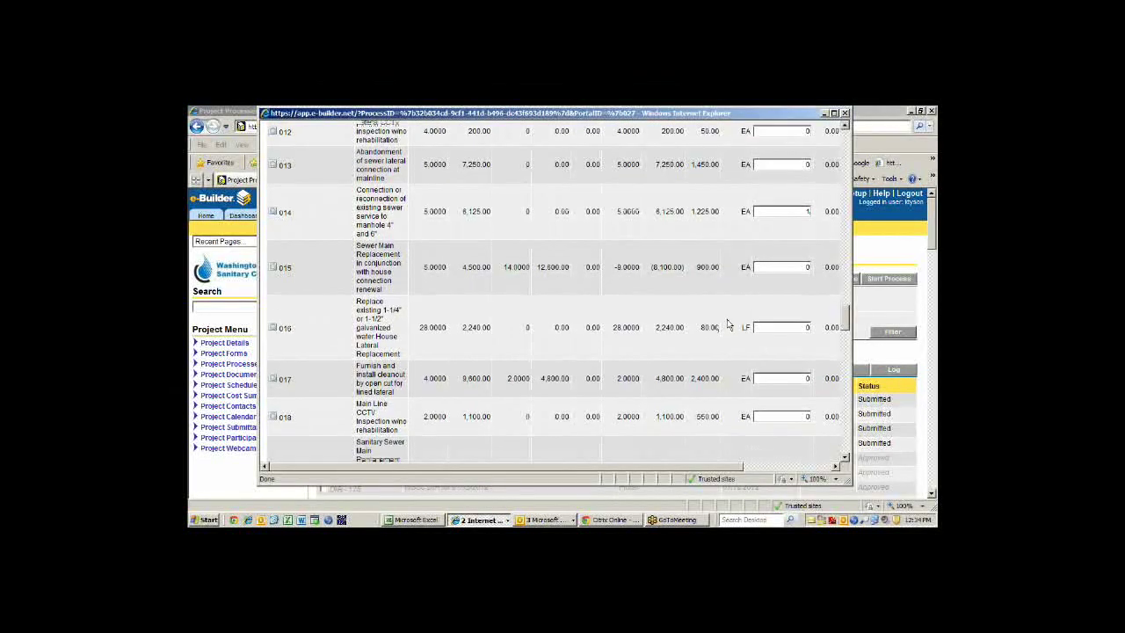
click(805, 280)
text(25)
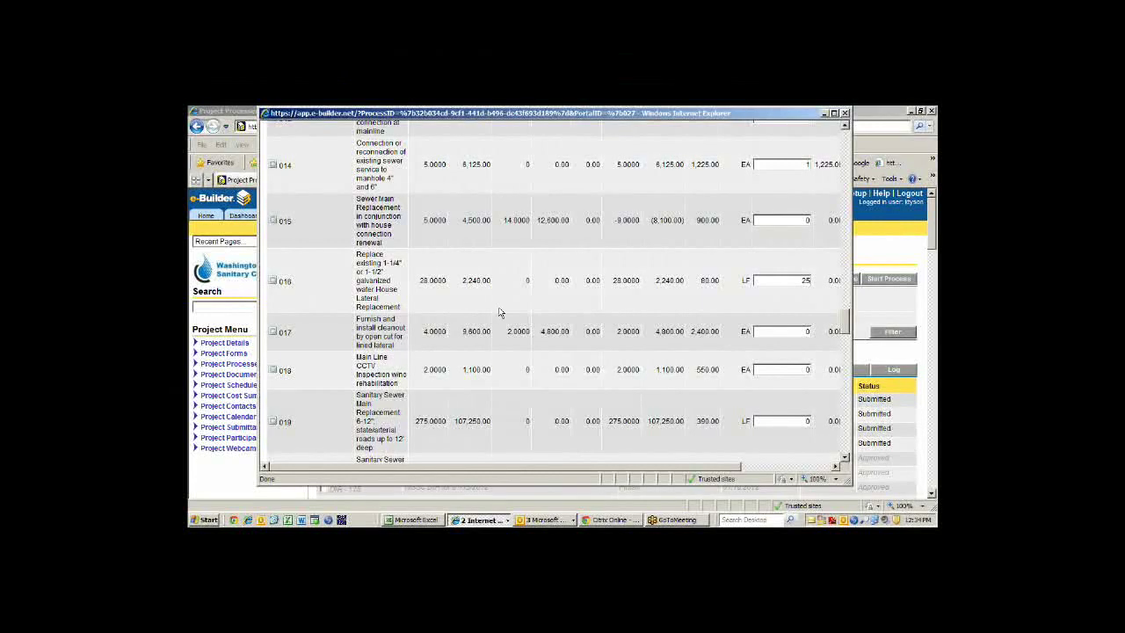
scroll(498, 306, down, 3)
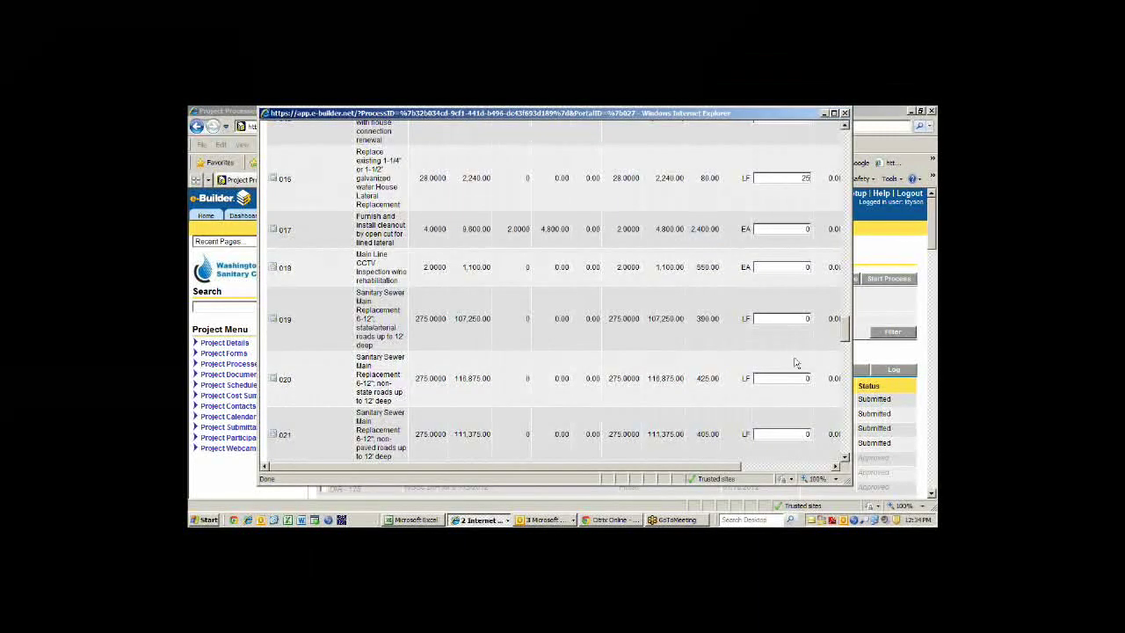
scroll(648, 316, down, 1)
scroll(645, 313, down, 7)
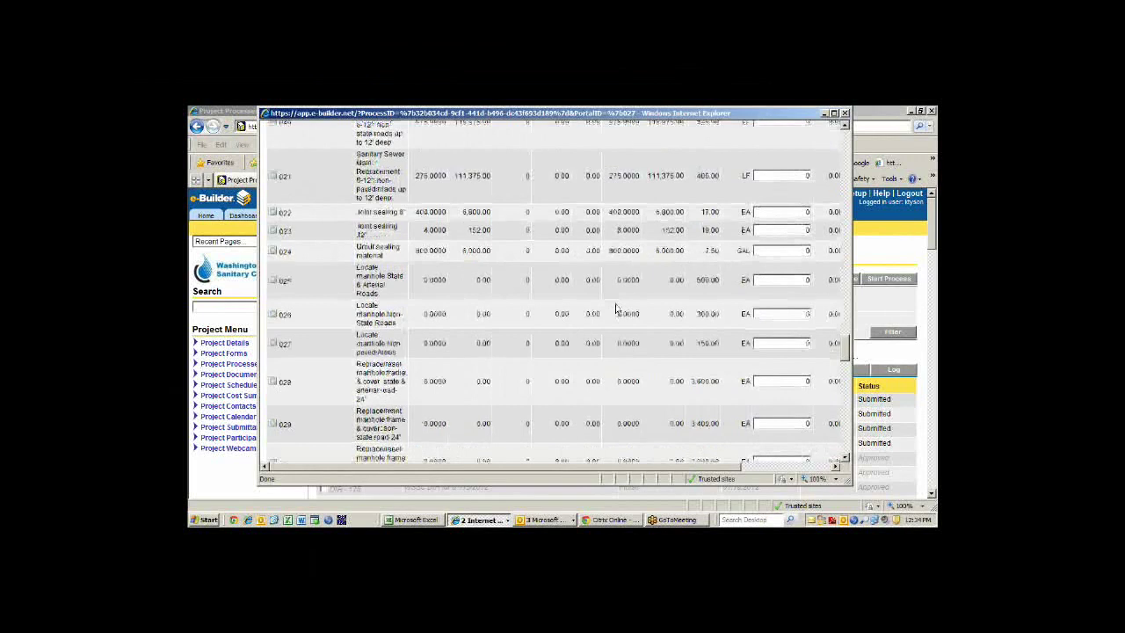
scroll(616, 310, down, 20)
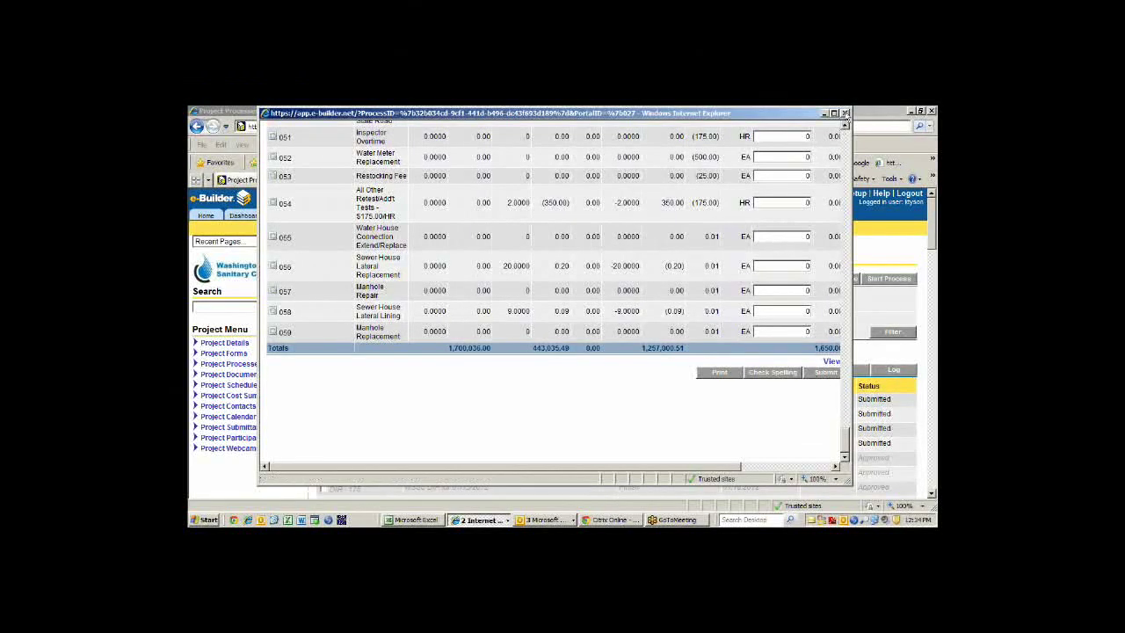
scroll(603, 290, up, 1)
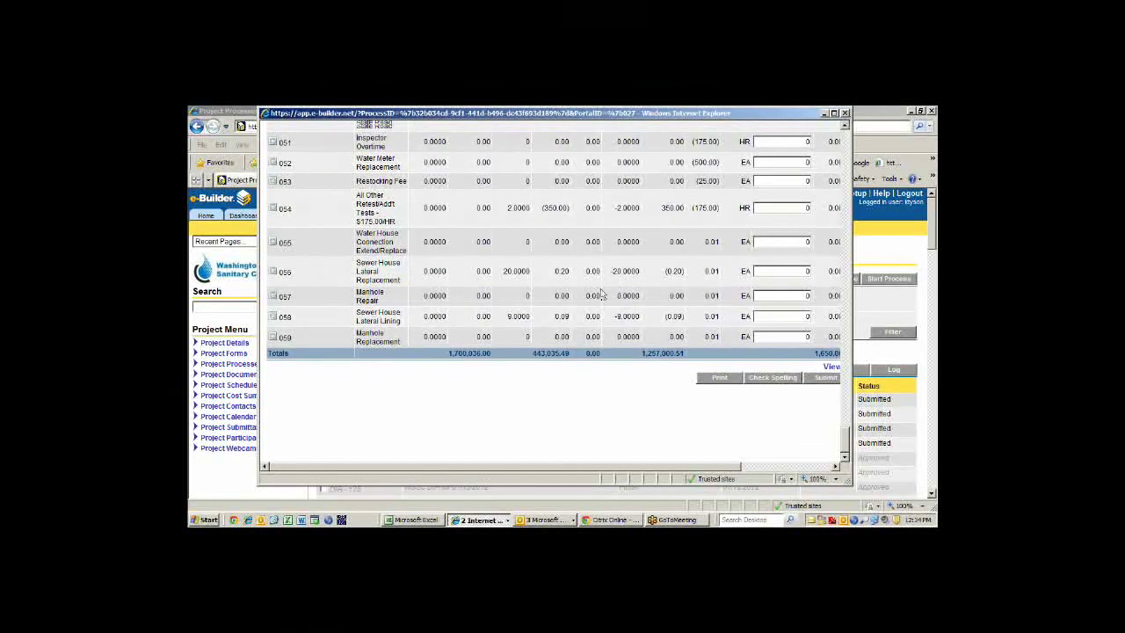
scroll(603, 293, up, 2)
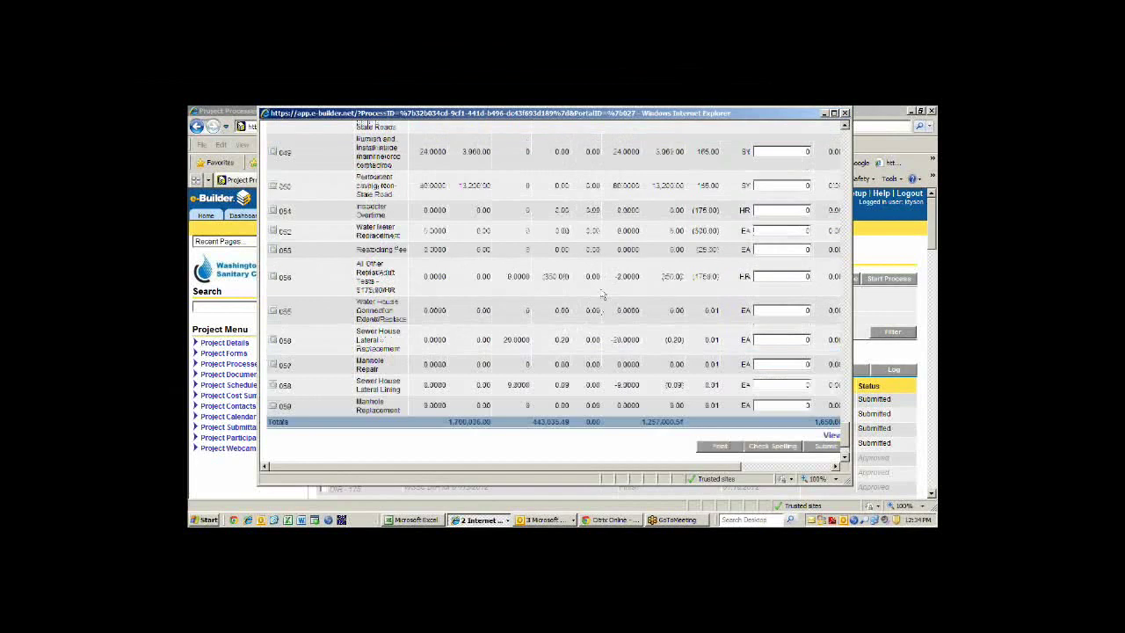
scroll(603, 293, up, 15)
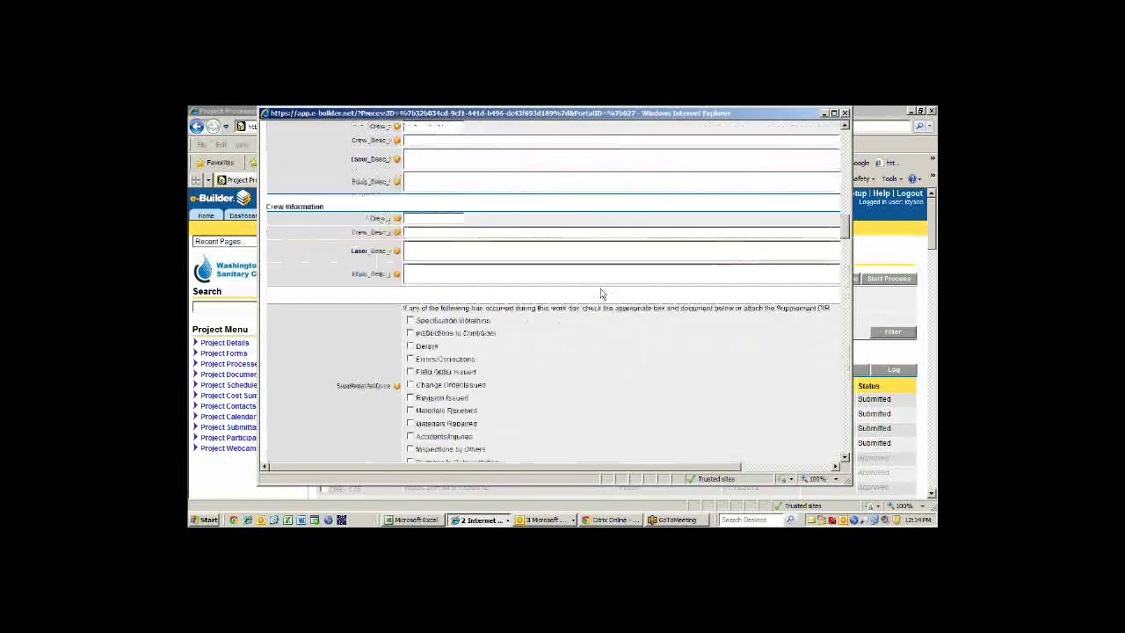
scroll(603, 293, up, 5)
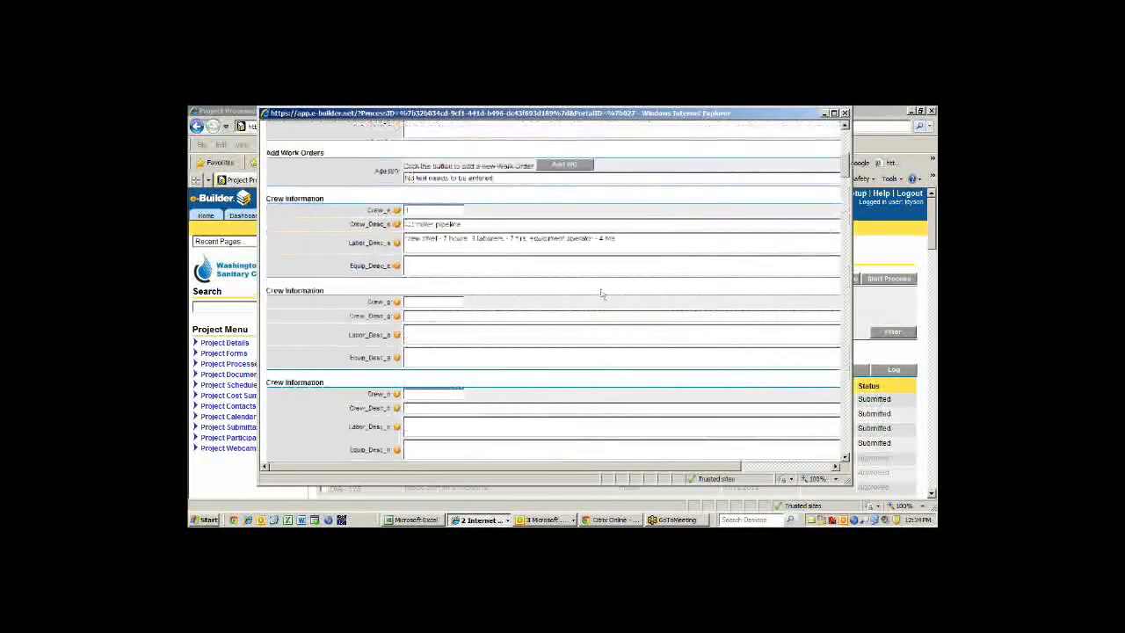
scroll(603, 293, up, 5)
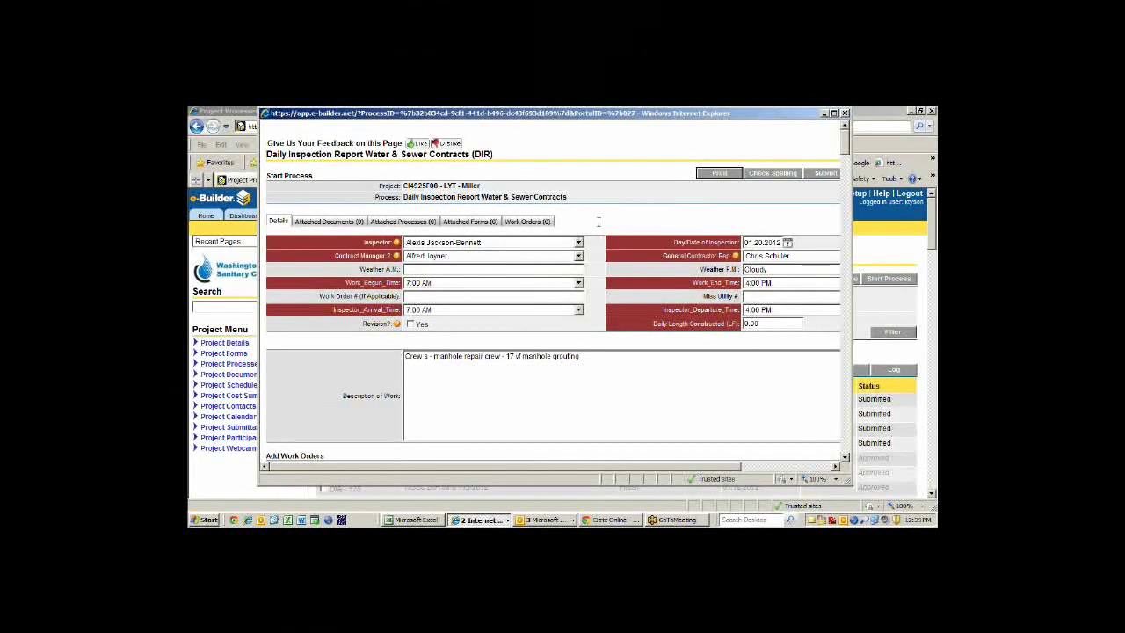
scroll(598, 222, down, 5)
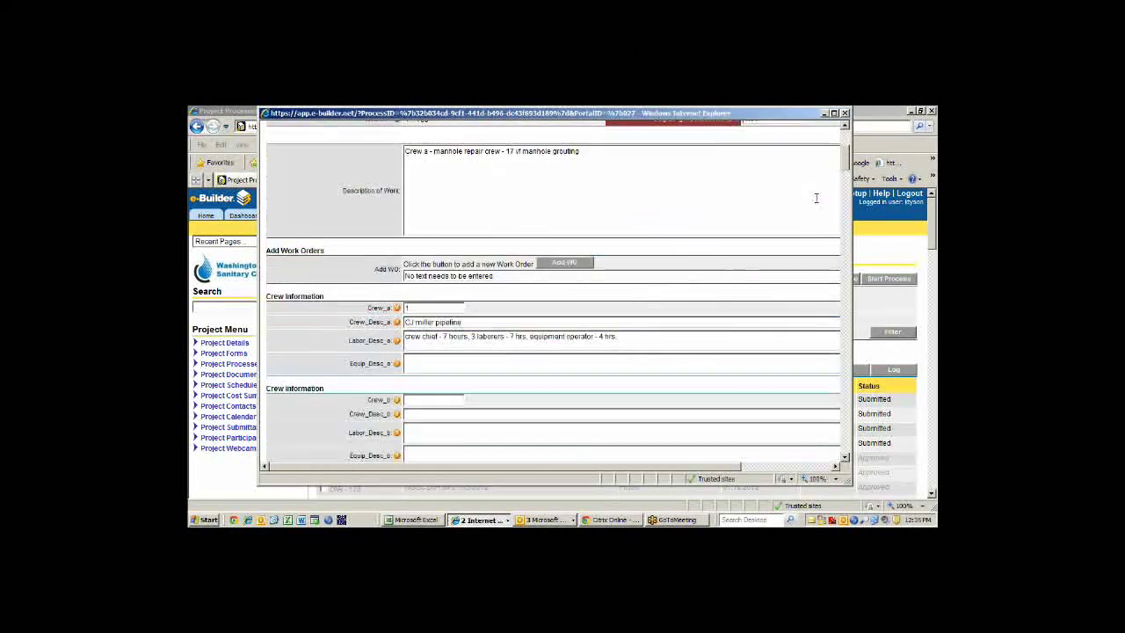
mouse_move(845, 164)
mouse_down()
mouse_move(843, 229)
mouse_move(828, 162)
mouse_up()
scroll(613, 189, up, 5)
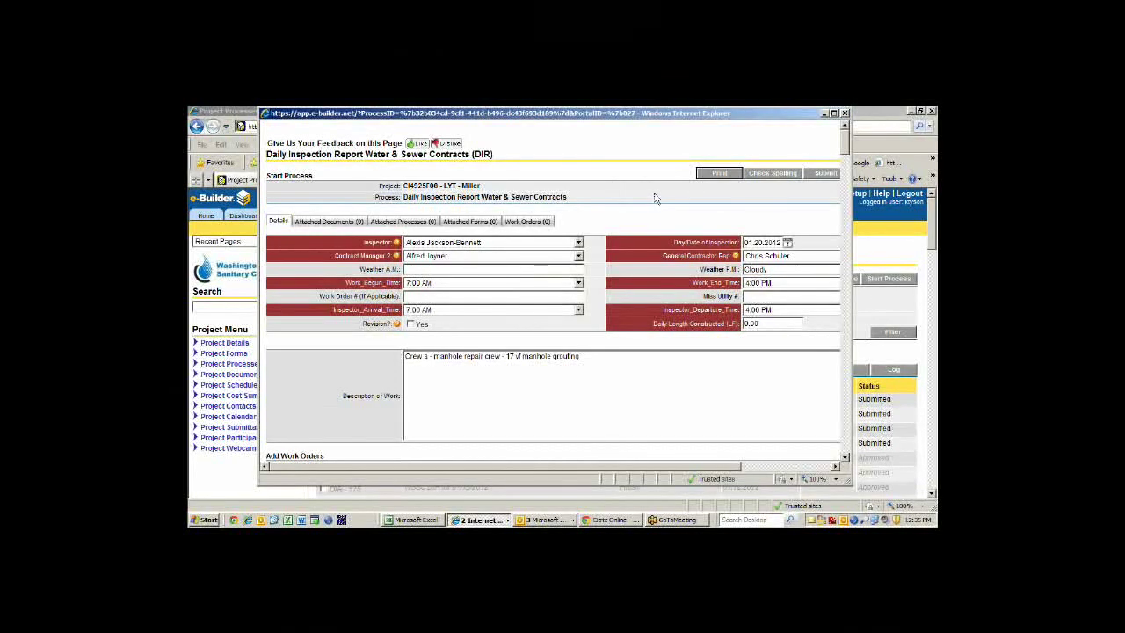
Close the new inspection report window and open DIR-178 from the Processes list
click(844, 113)
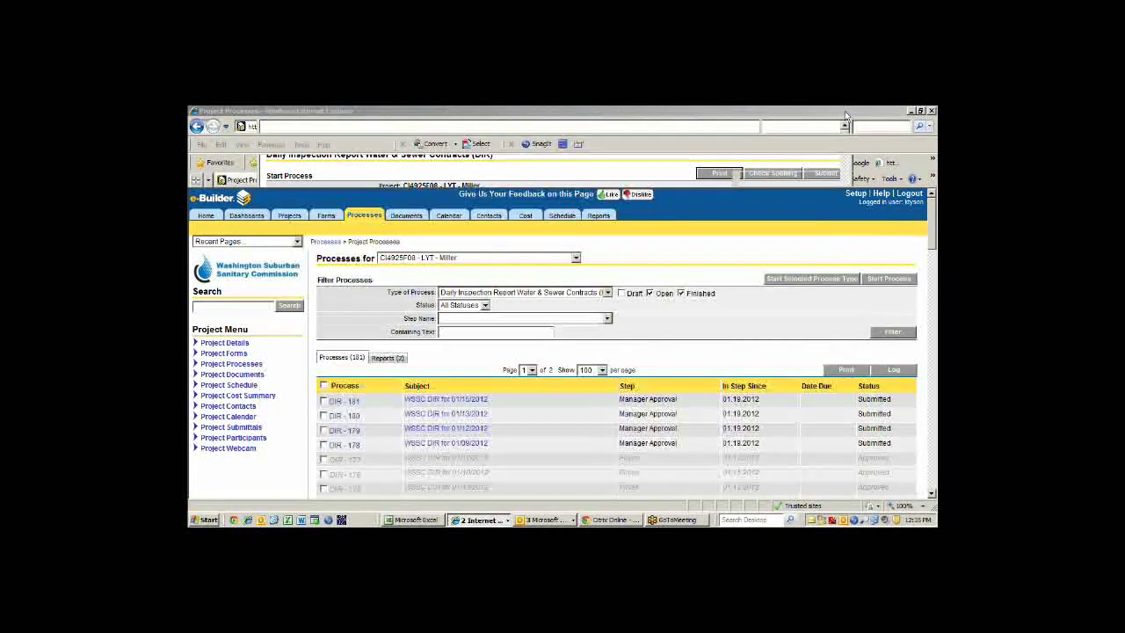
scroll(515, 354, down, 4)
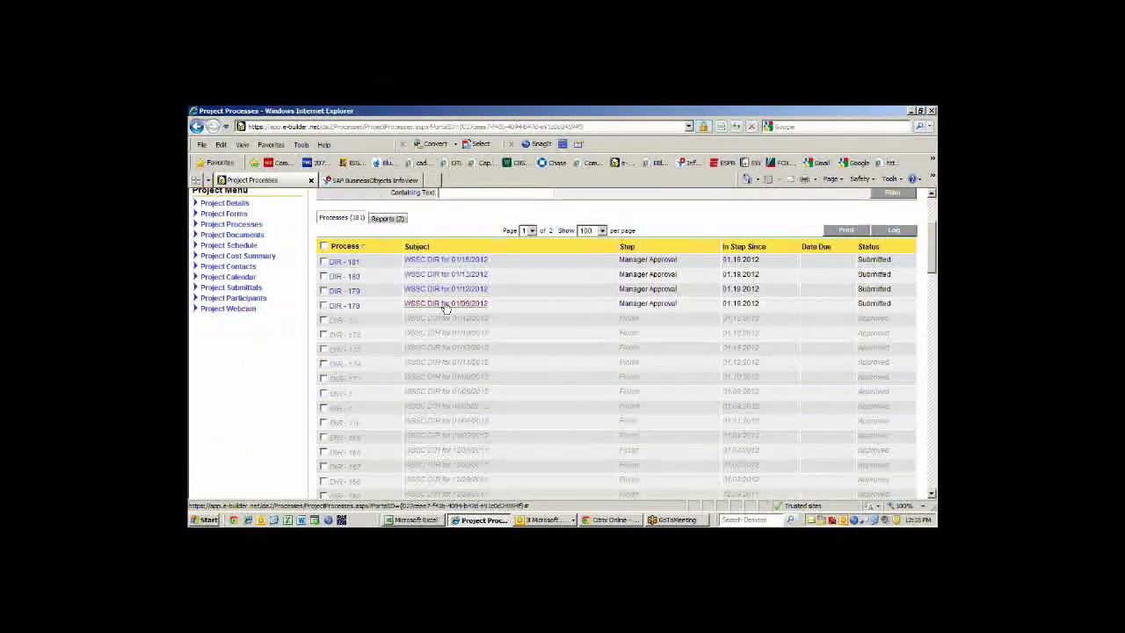
click(441, 304)
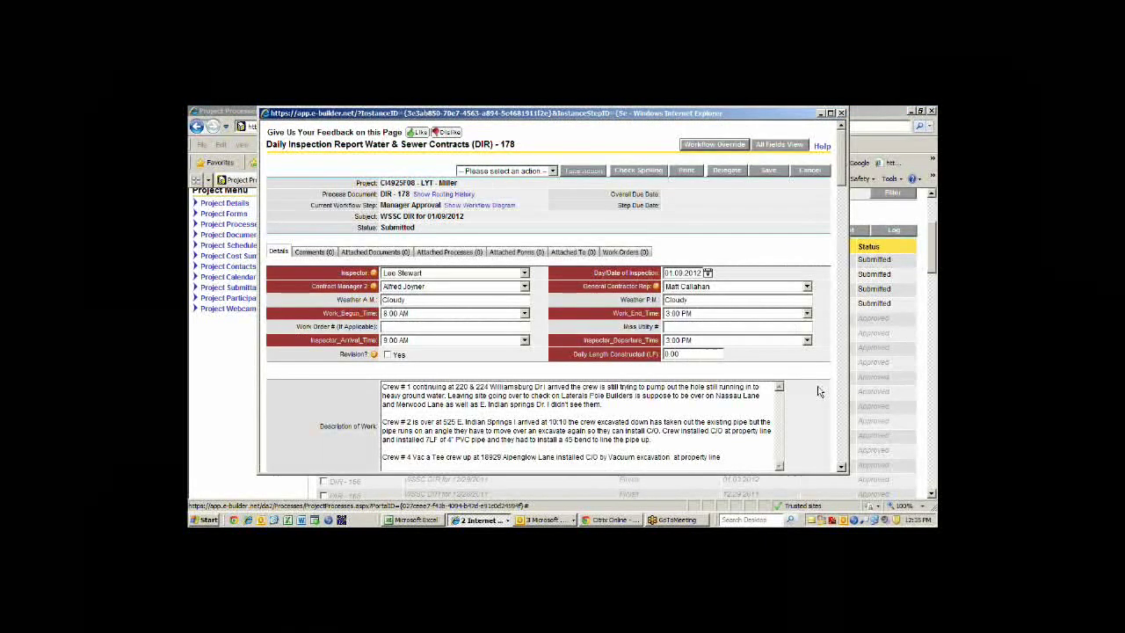
scroll(818, 391, down, 4)
scroll(818, 391, up, 1)
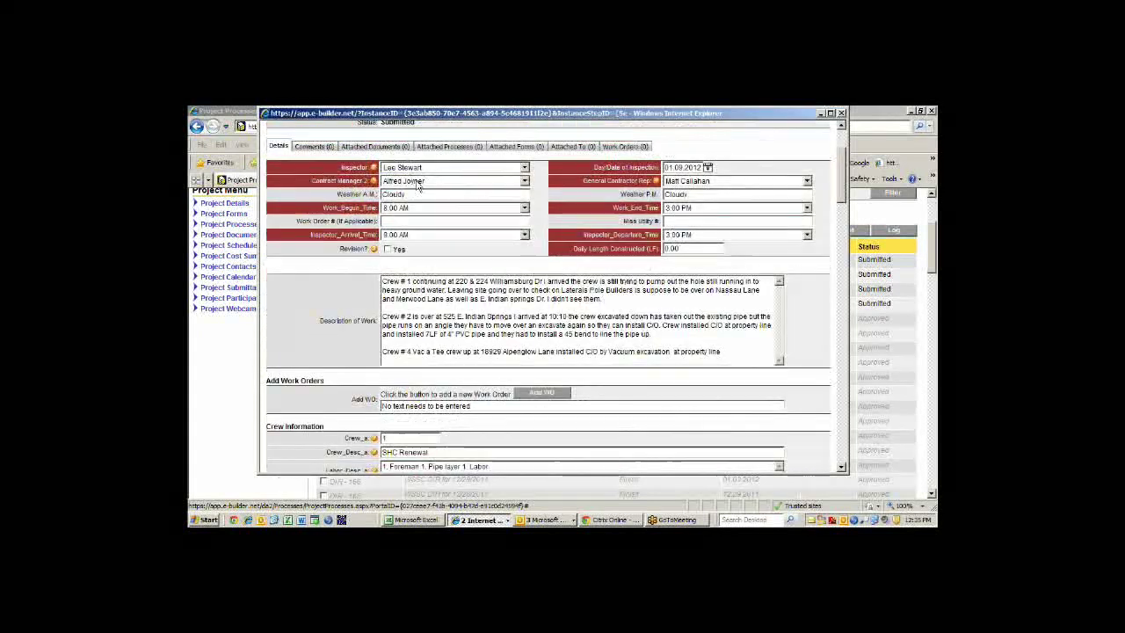
scroll(411, 193, down, 1)
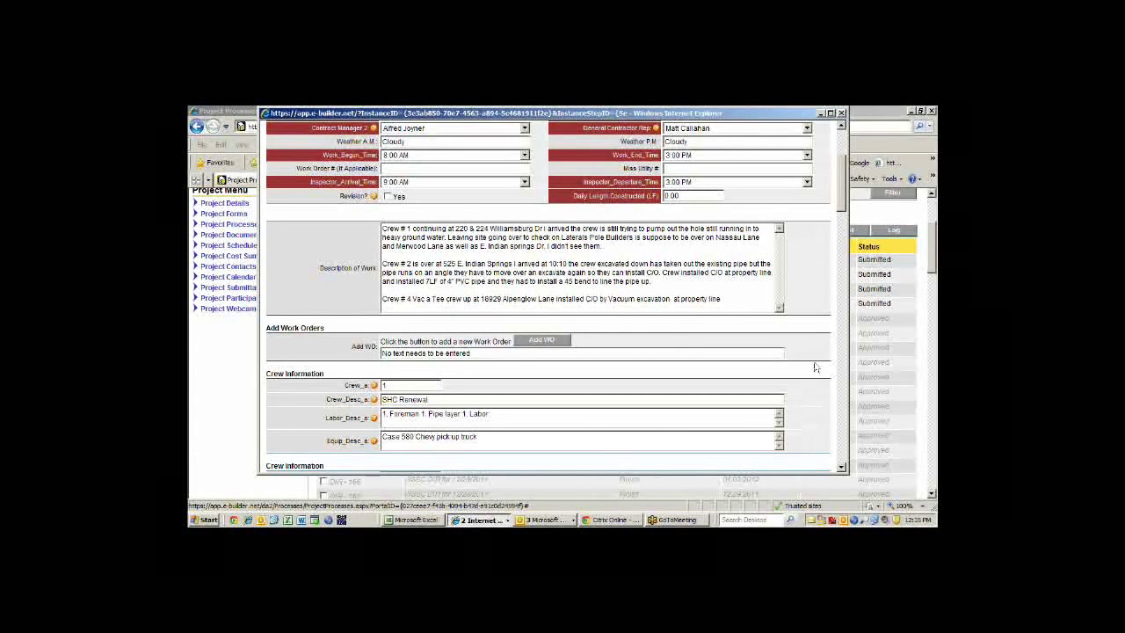
scroll(819, 355, down, 3)
scroll(818, 355, down, 1)
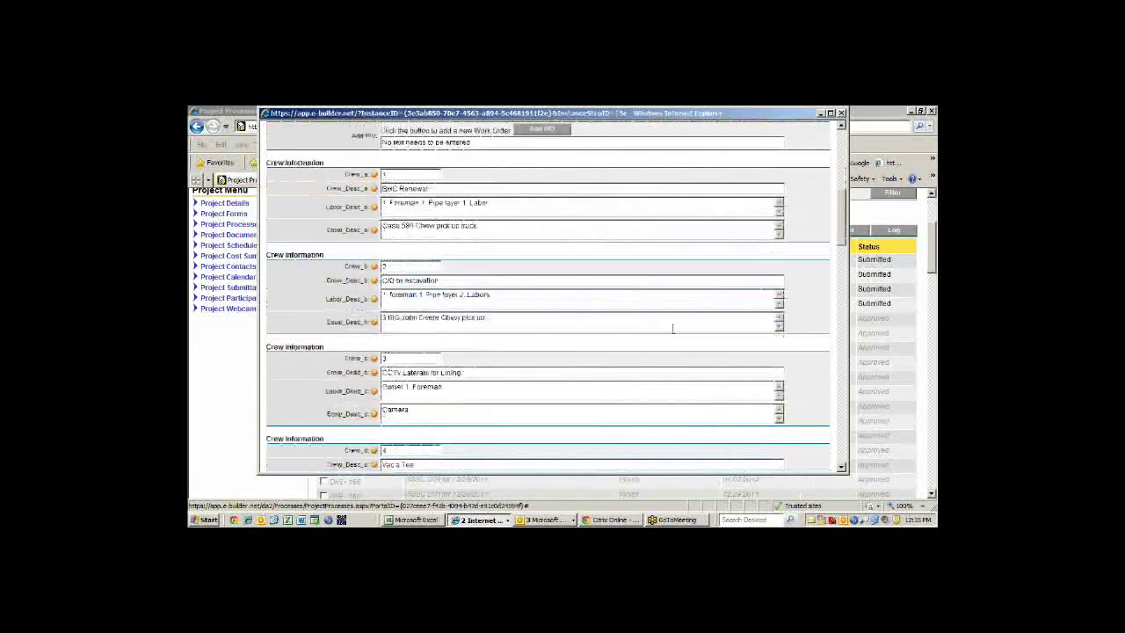
Review DIR-178's crew labor details, then close its window
click(445, 212)
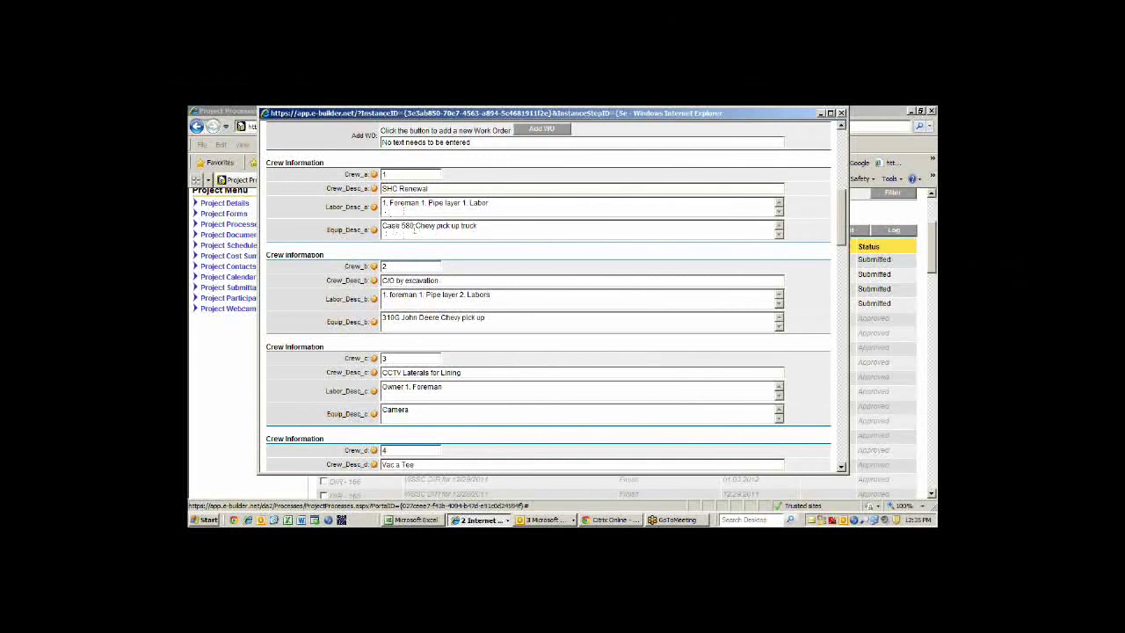
scroll(553, 266, down, 3)
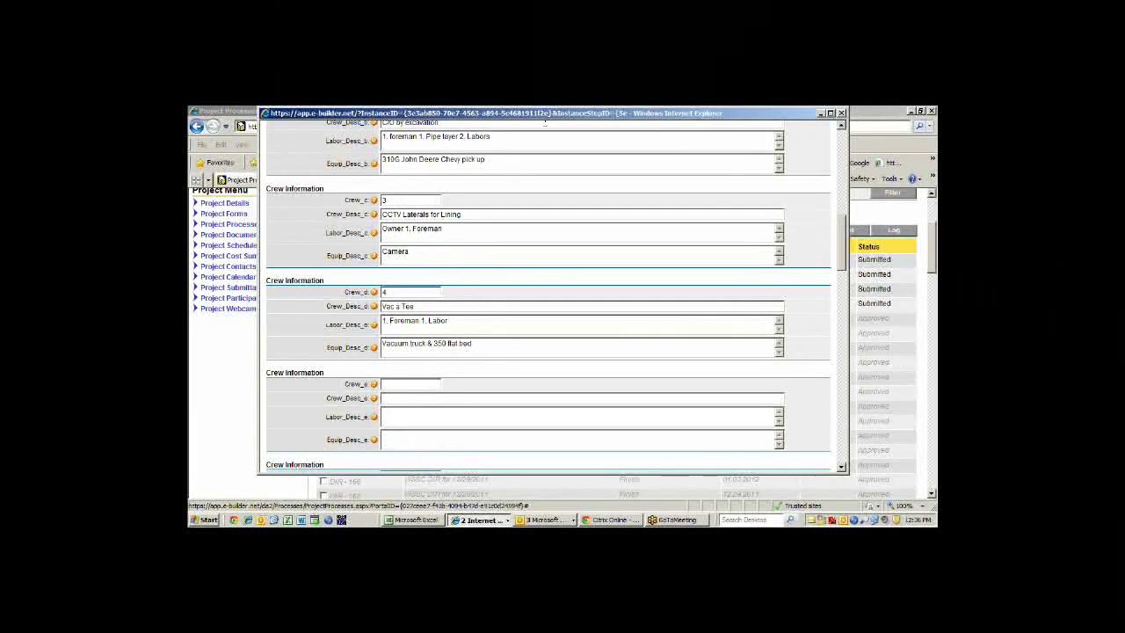
scroll(521, 254, up, 2)
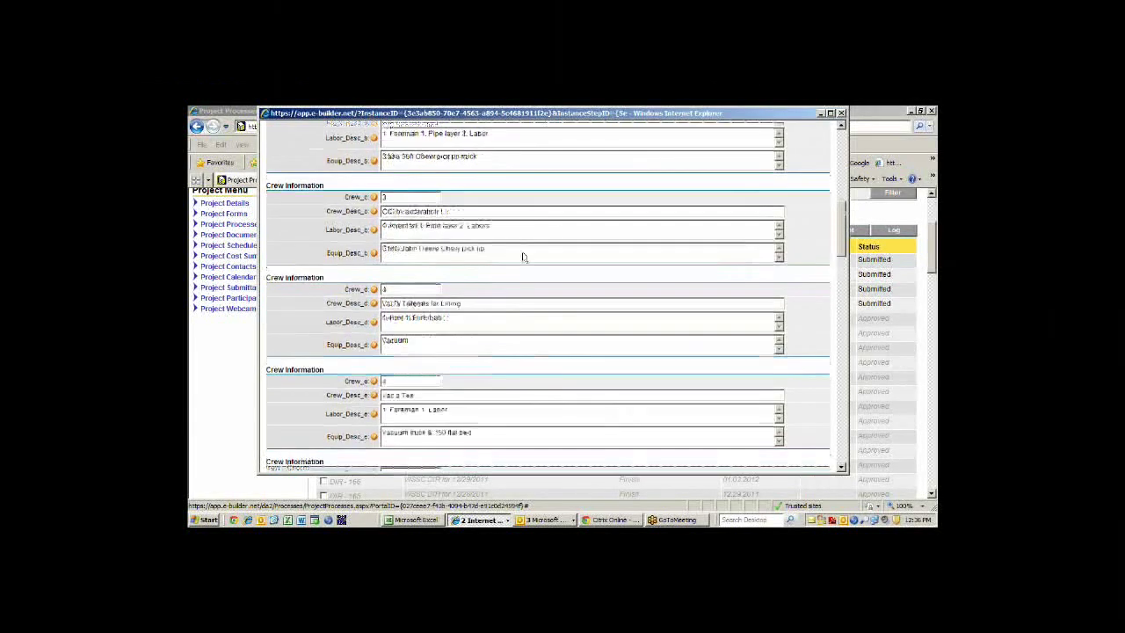
scroll(522, 257, up, 10)
scroll(644, 314, down, 15)
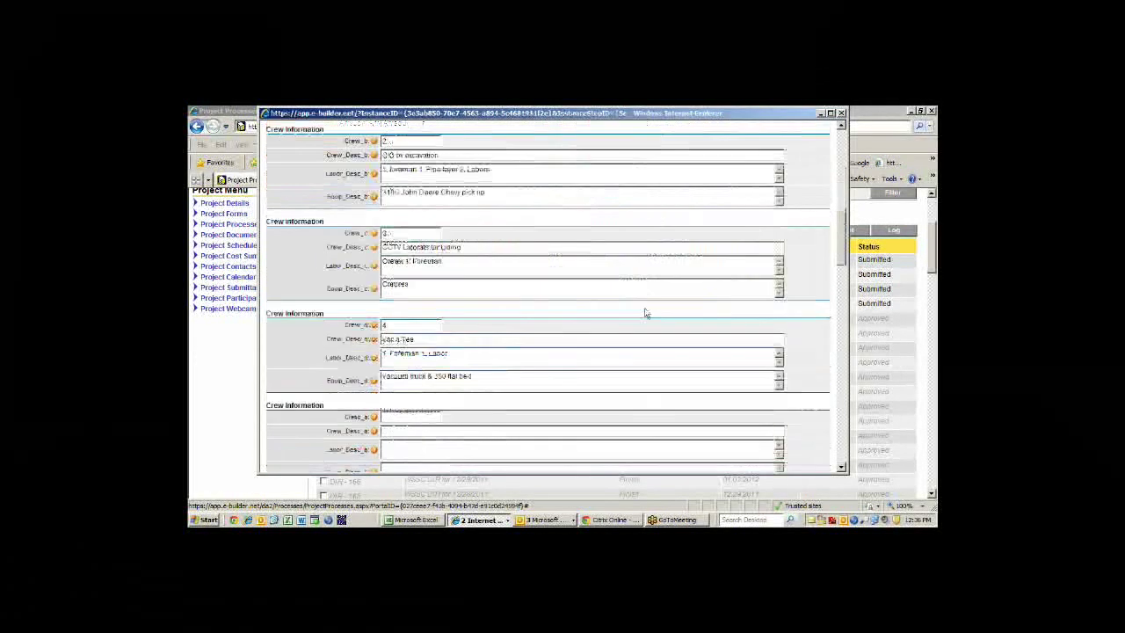
scroll(644, 314, down, 10)
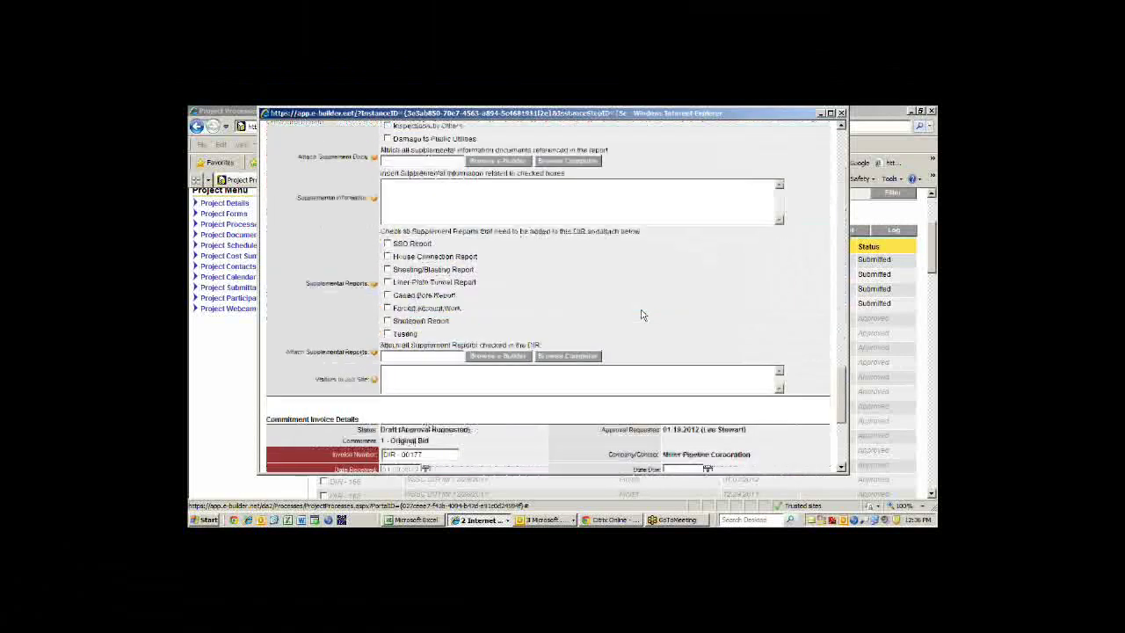
scroll(641, 315, down, 5)
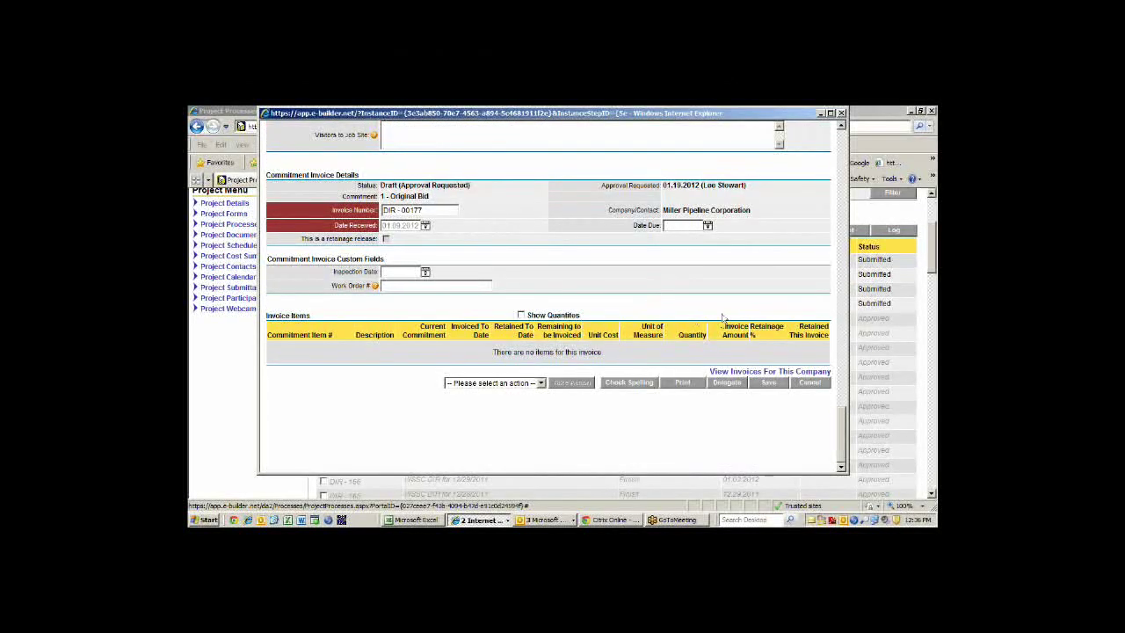
scroll(728, 313, up, 10)
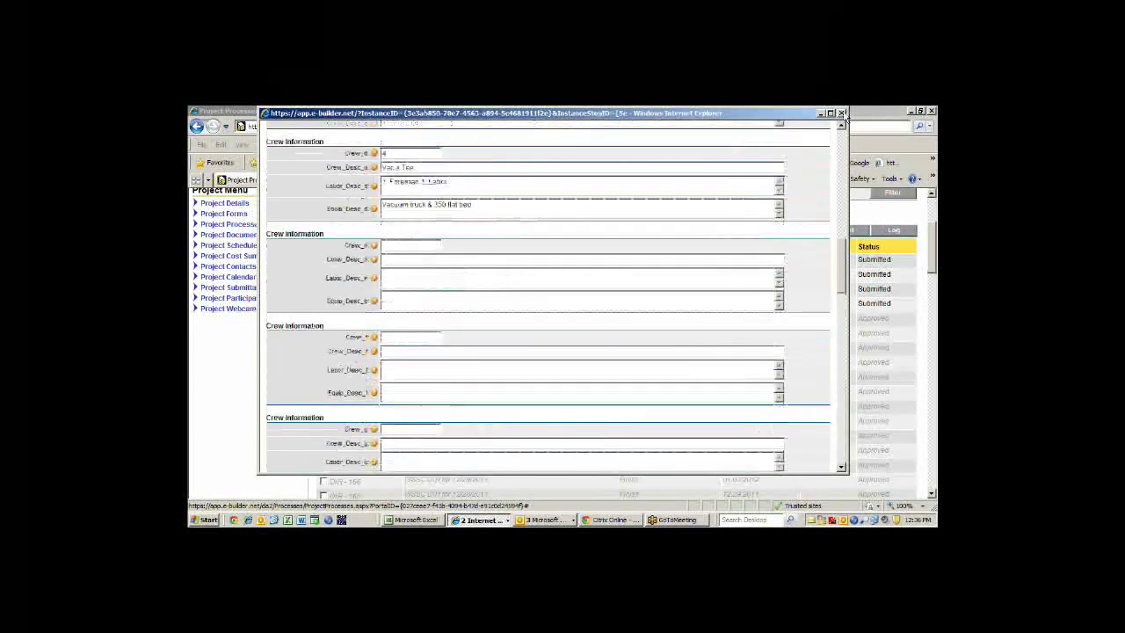
click(841, 113)
Open the approved DIR-174 report to review it, then close it
scroll(442, 319, down, 1)
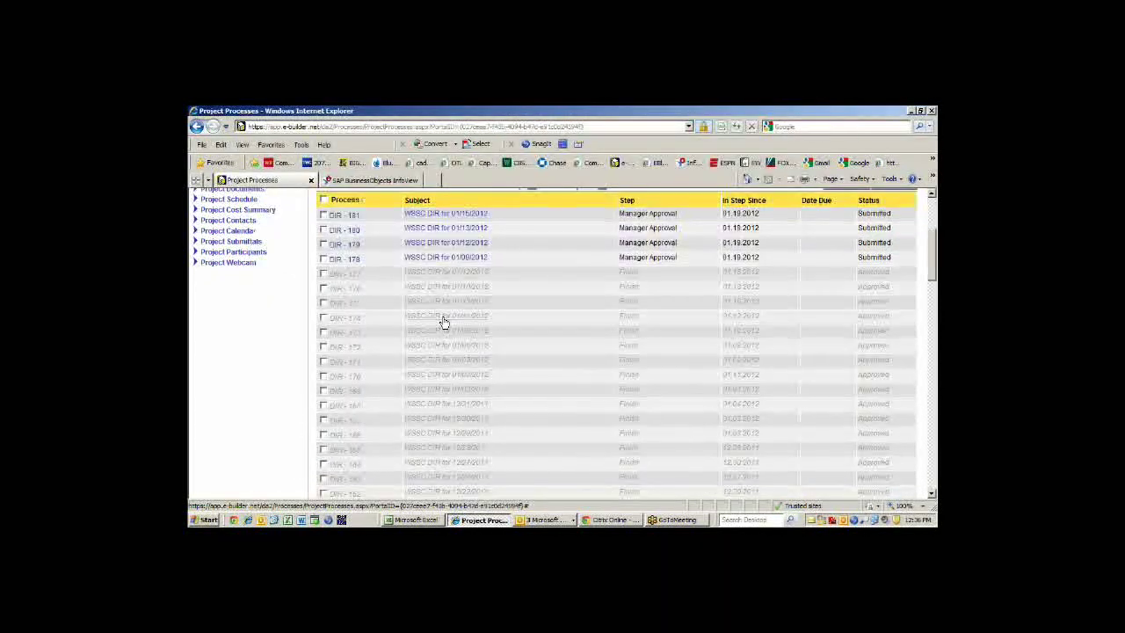
click(444, 319)
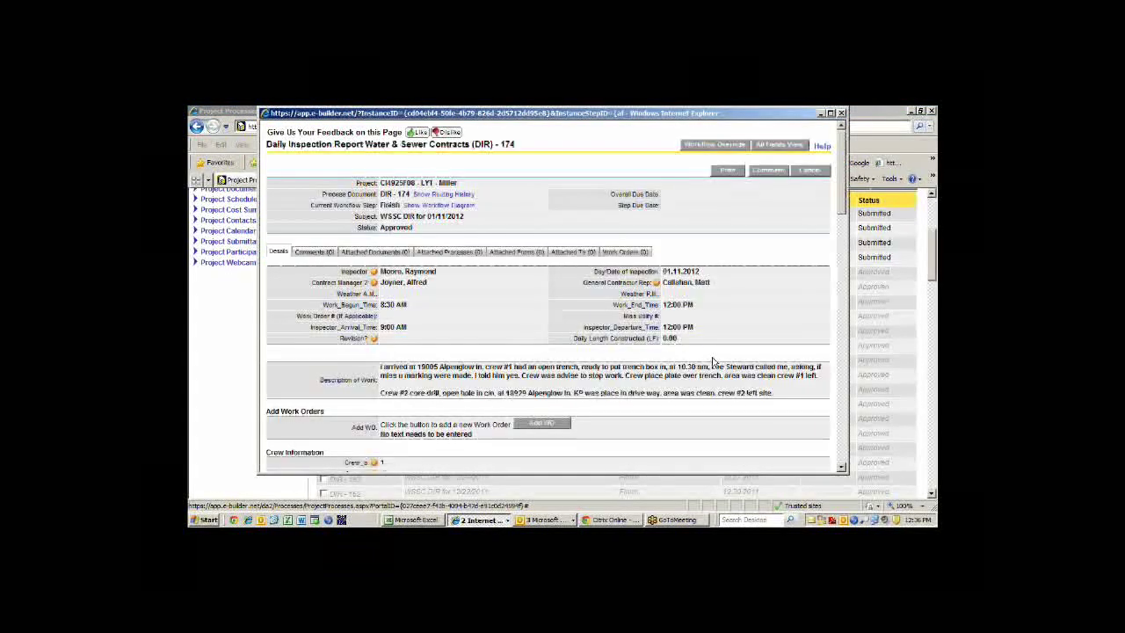
scroll(712, 363, down, 5)
scroll(710, 364, down, 5)
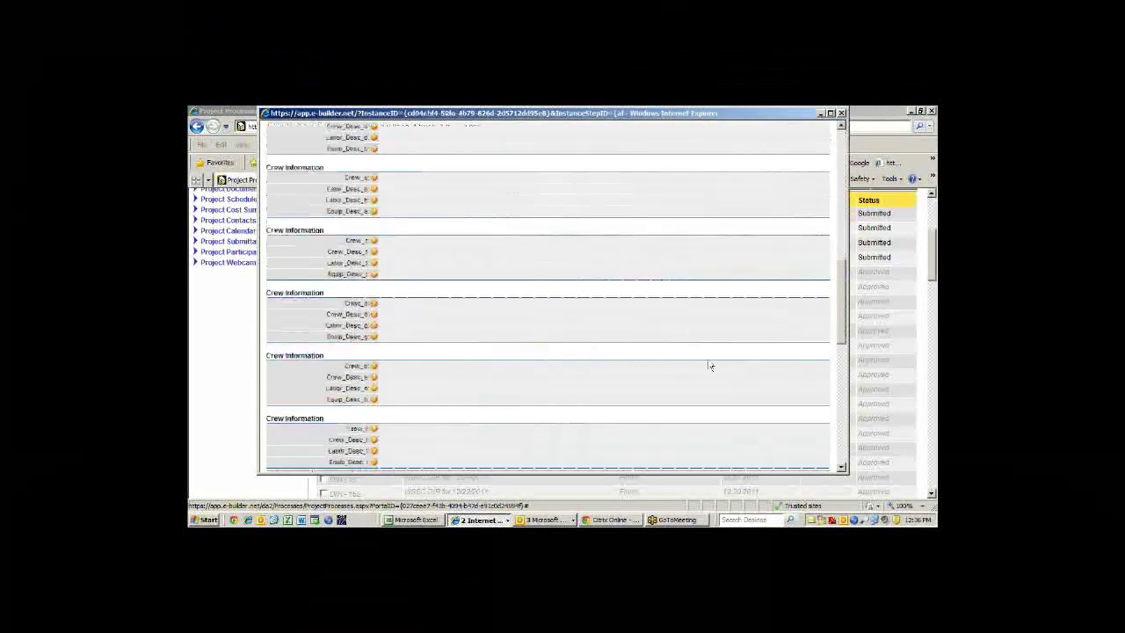
scroll(709, 365, up, 10)
click(841, 112)
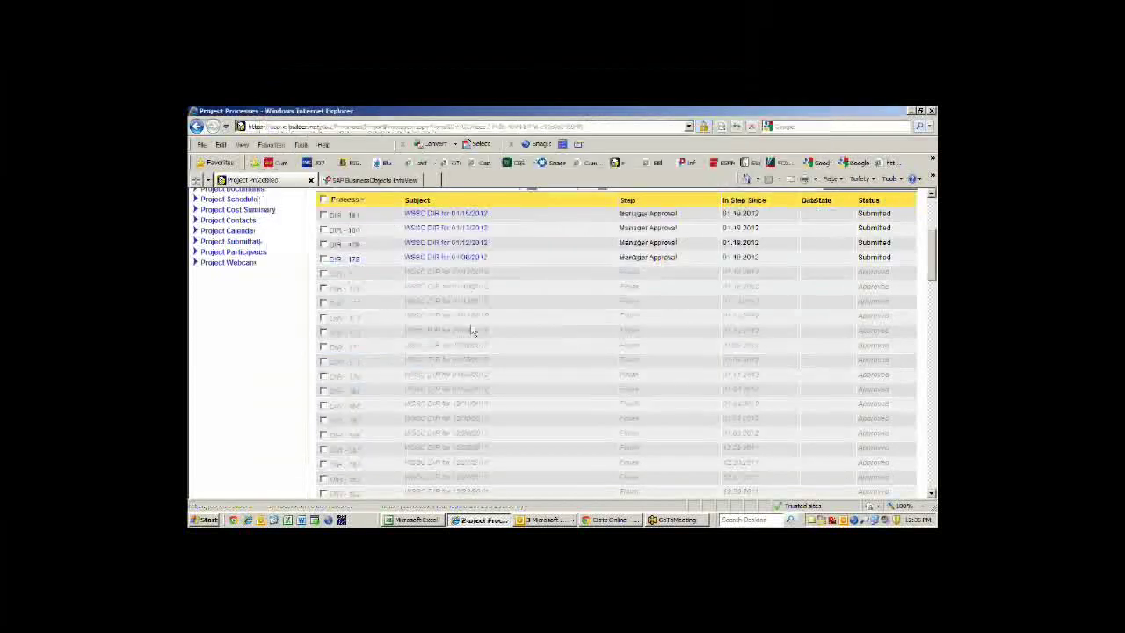
scroll(472, 334, up, 3)
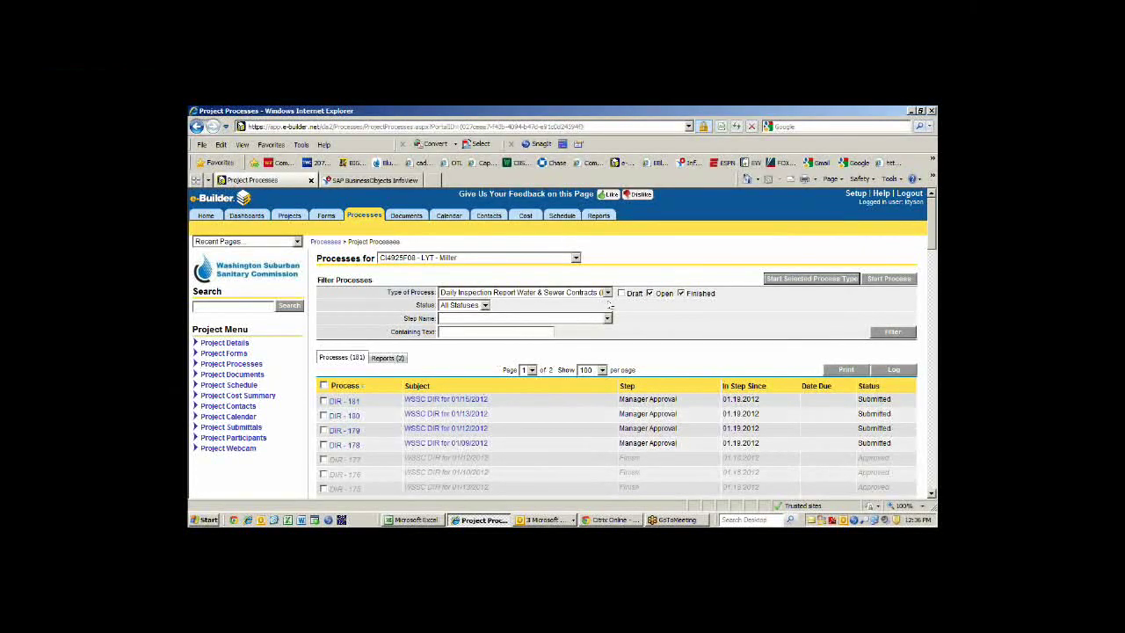
Start a new Work Orders (WO) process from Project Processes
click(606, 292)
click(492, 363)
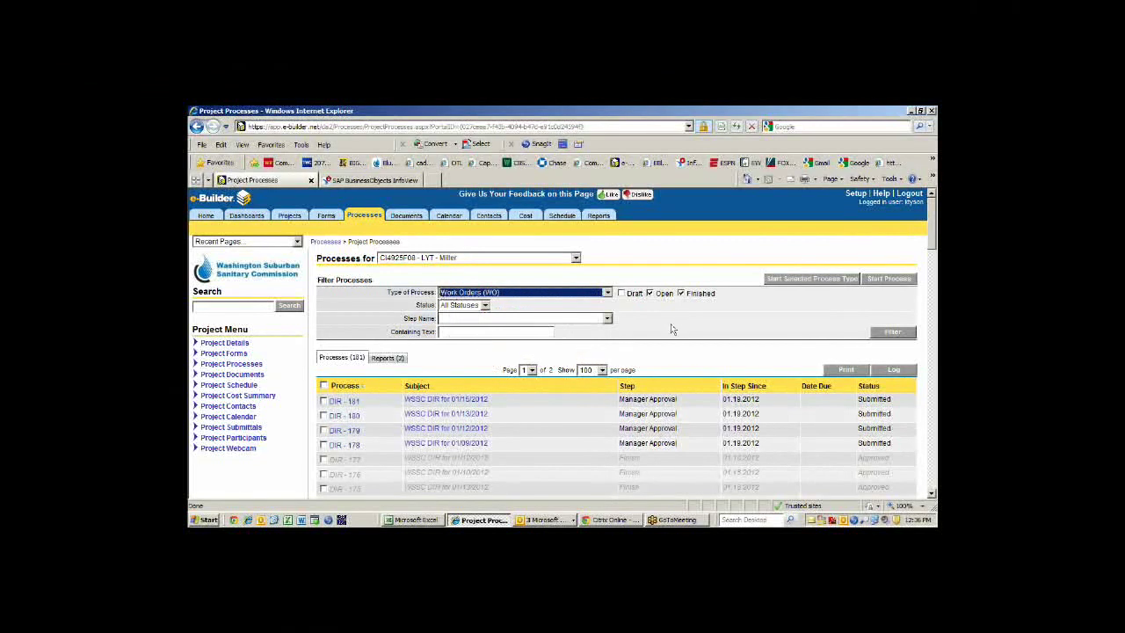
click(813, 279)
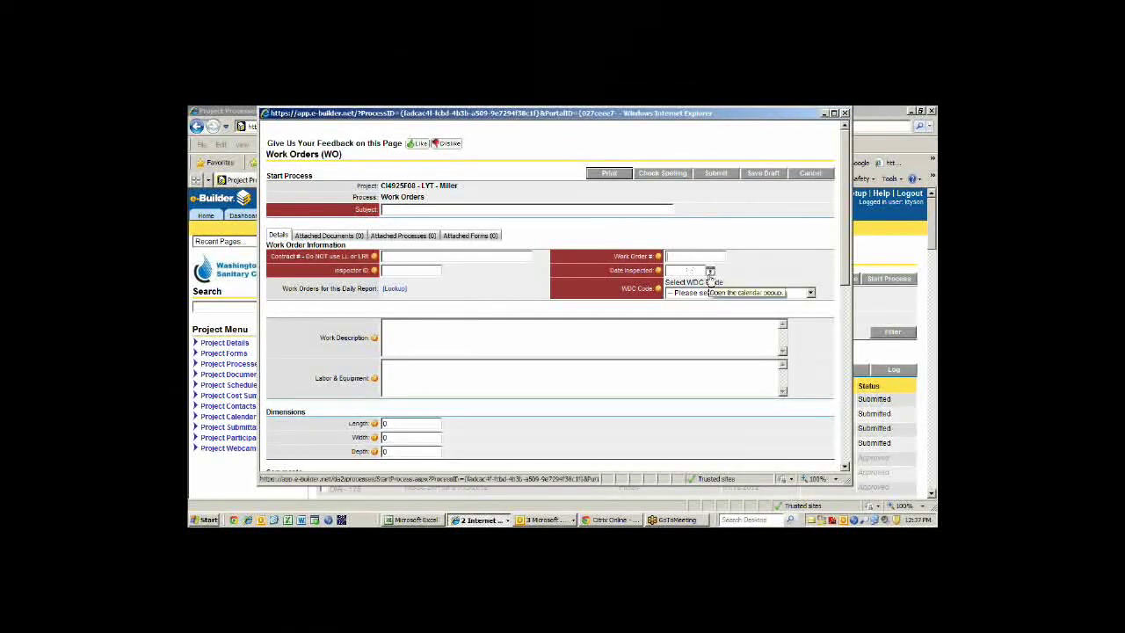
Fill in Work Order # 1234567 and set the commitment to 1 - Original Bid
text(1234567)
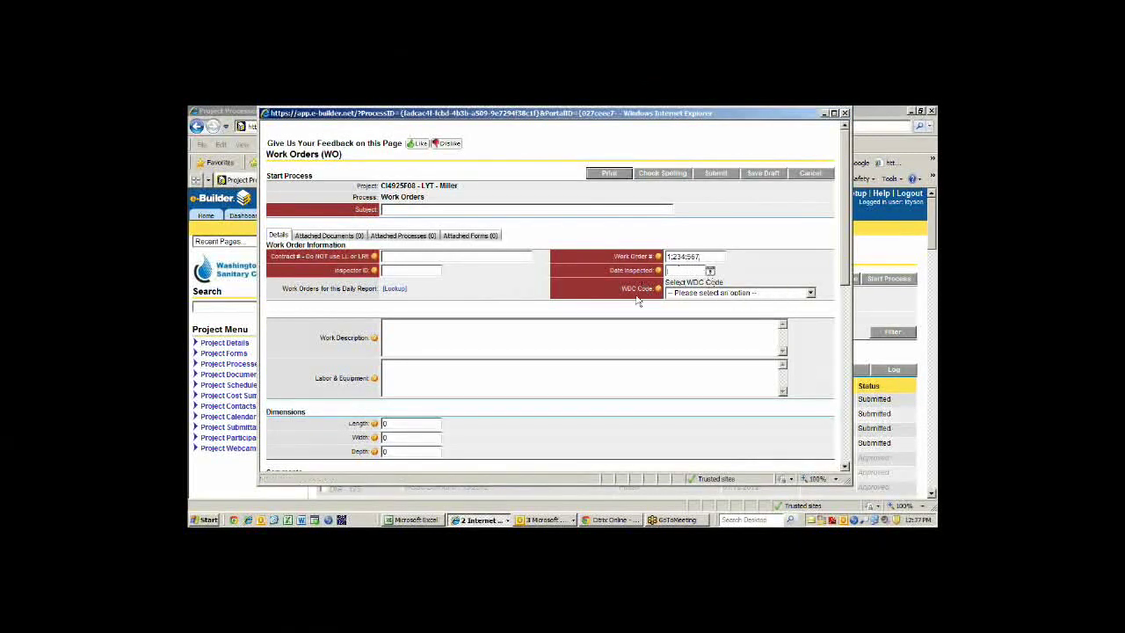
scroll(513, 325, down, 1)
scroll(512, 325, down, 8)
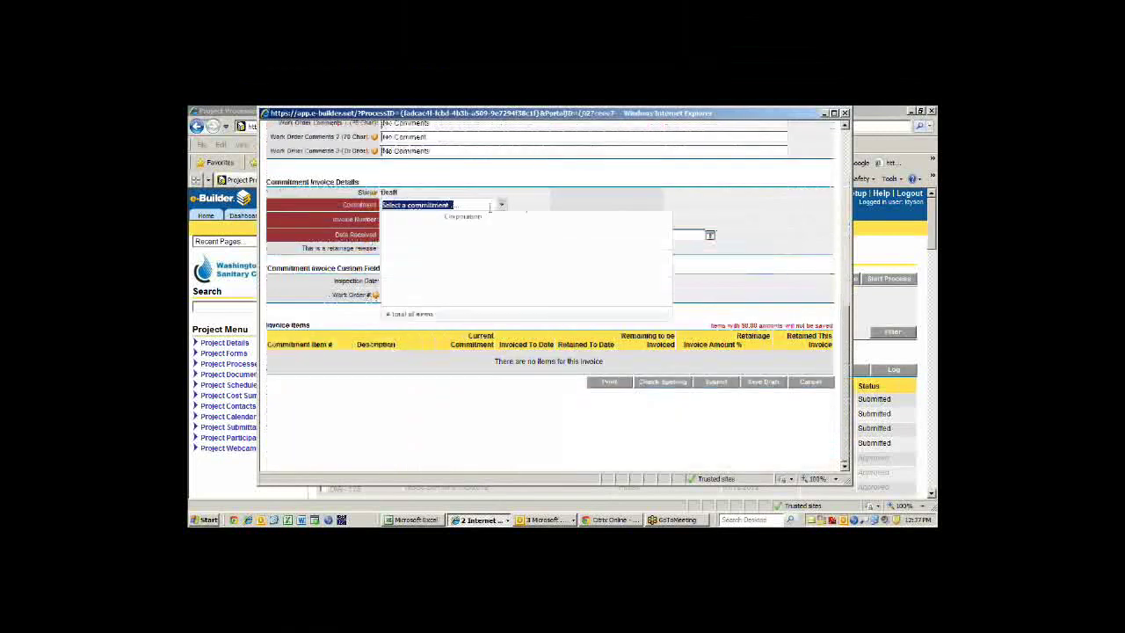
click(470, 255)
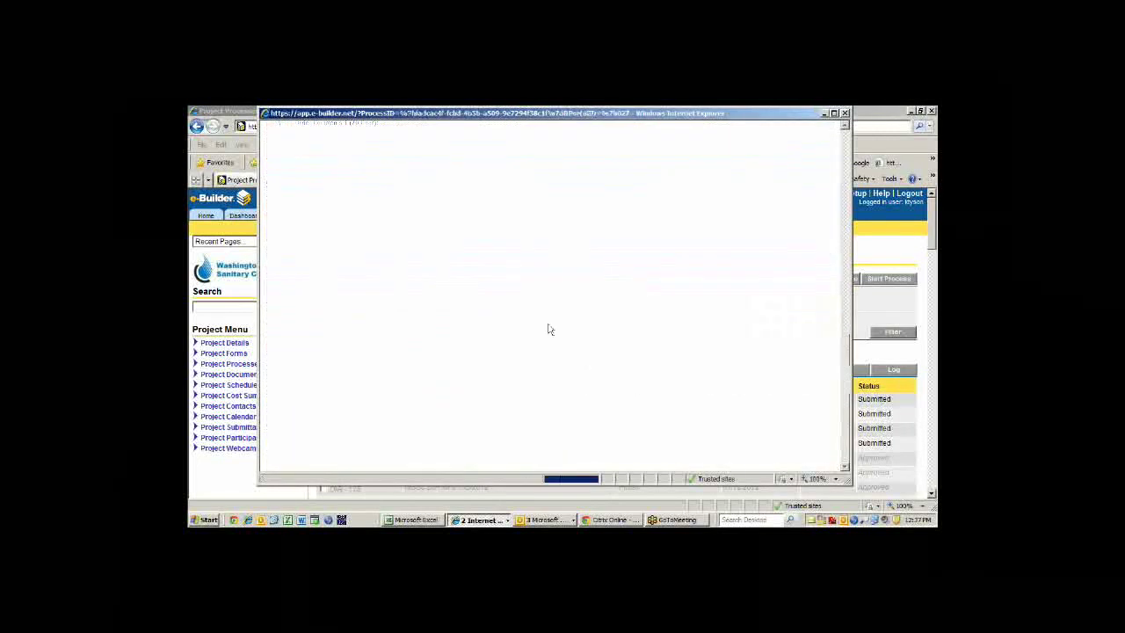
scroll(522, 401, down, 3)
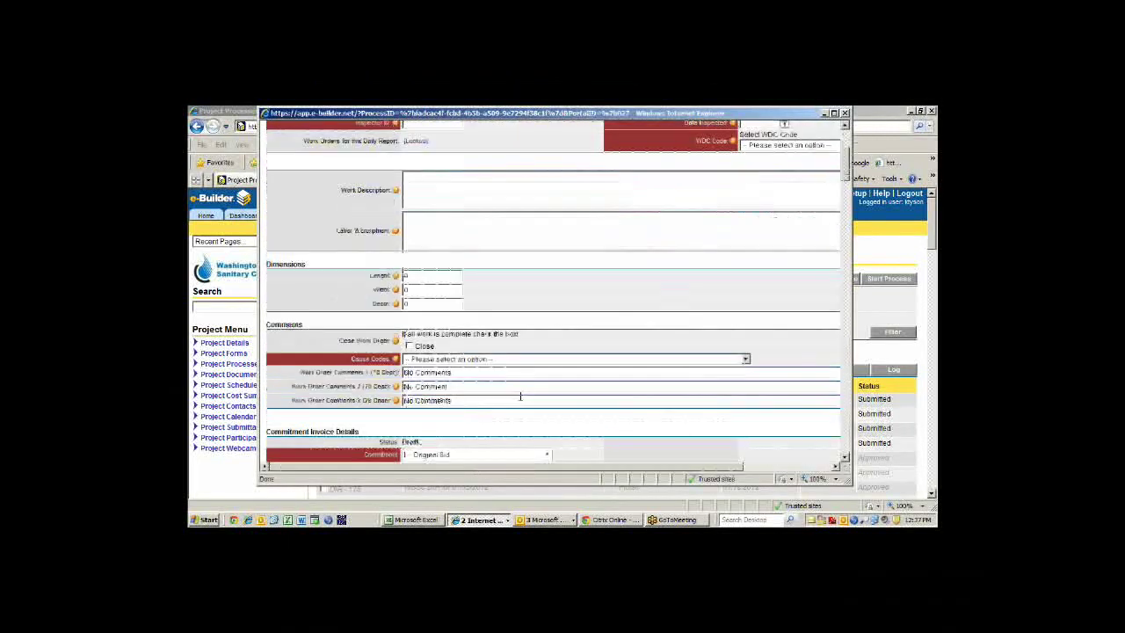
scroll(522, 401, down, 5)
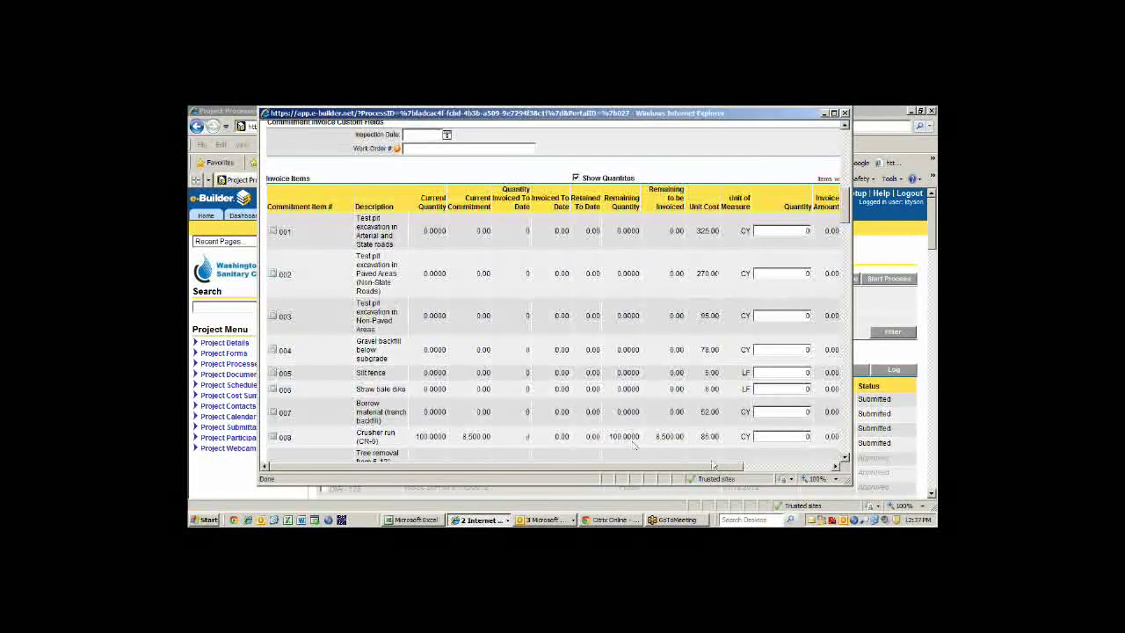
scroll(615, 307, up, 10)
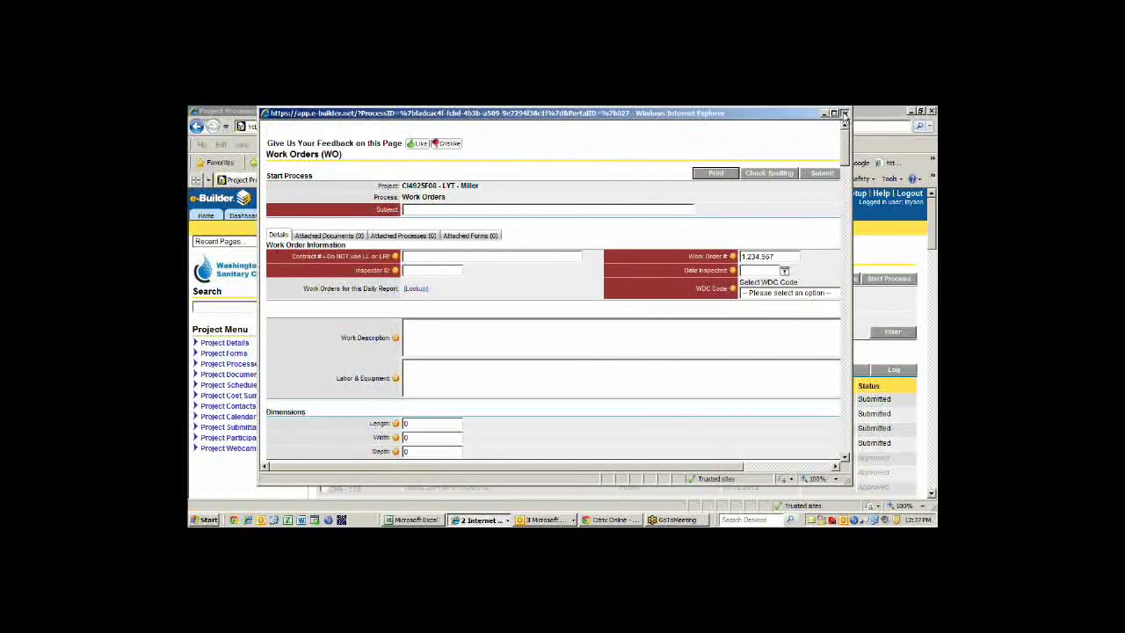
Close the new Work Orders form and scroll the Project Processes list of 181 processes
click(843, 115)
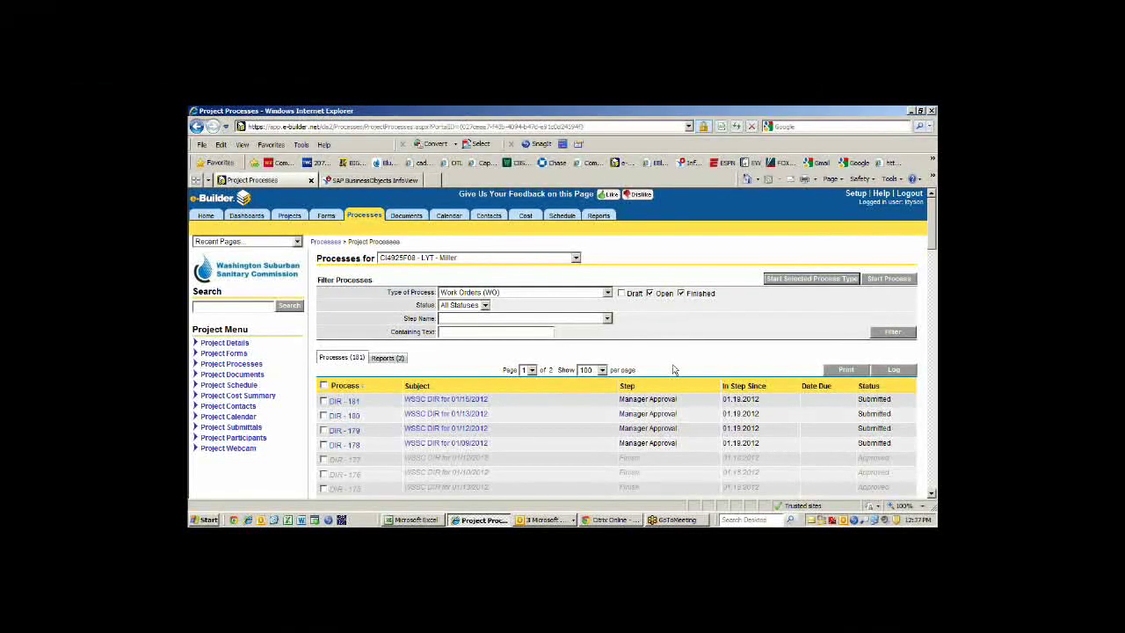
scroll(387, 352, down, 2)
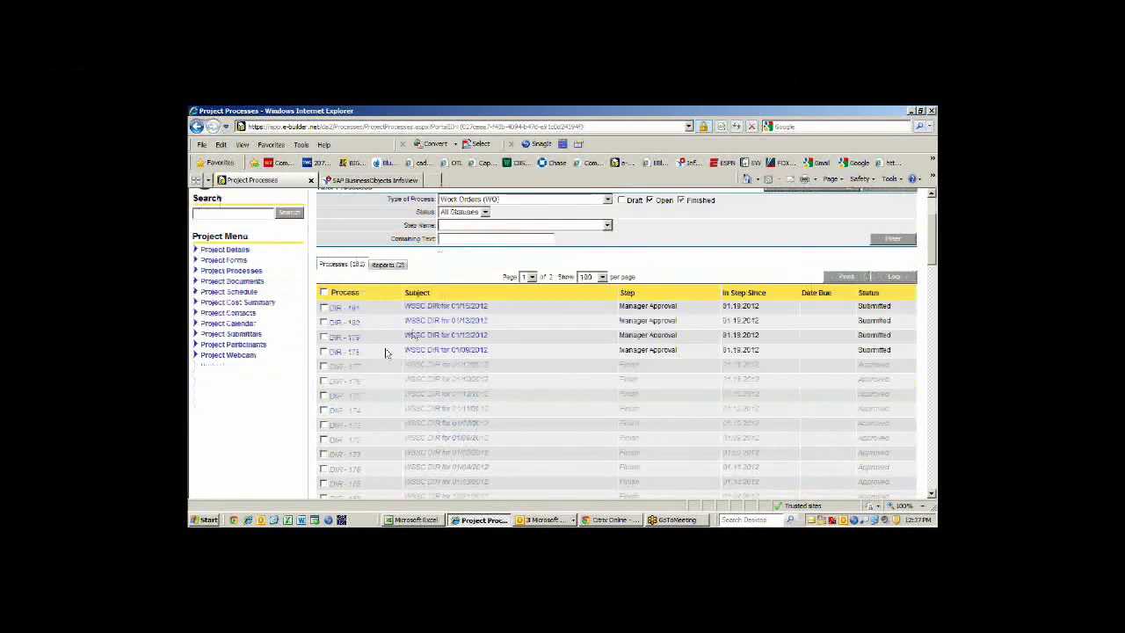
Open Project Cost Summary for CI4925F08 and scroll right to the Actuals columns
click(238, 302)
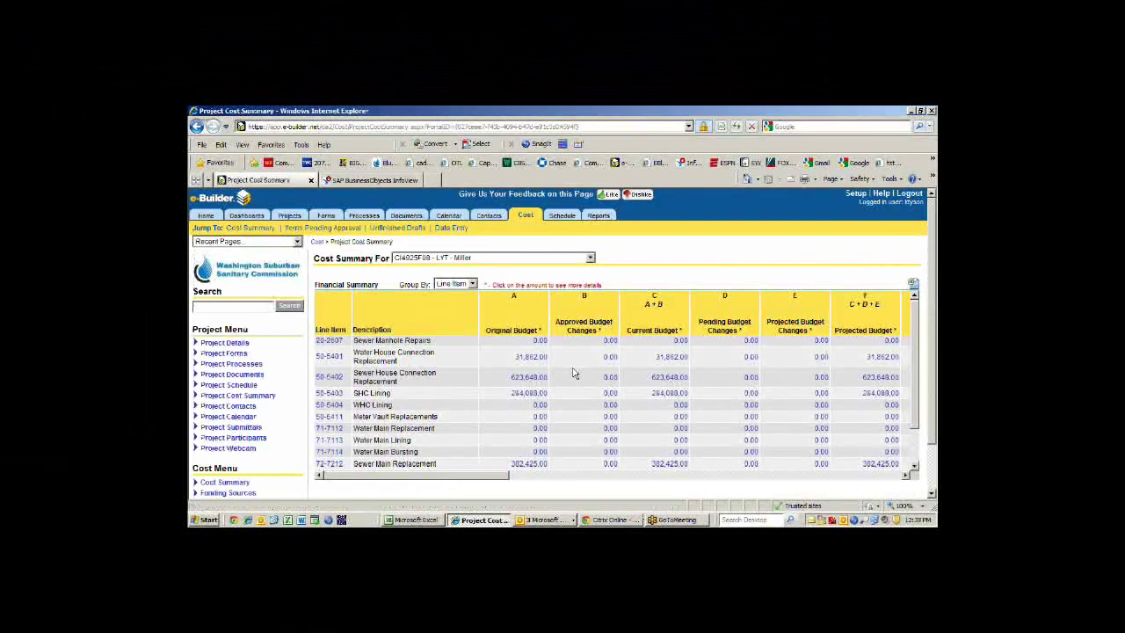
scroll(573, 374, down, 3)
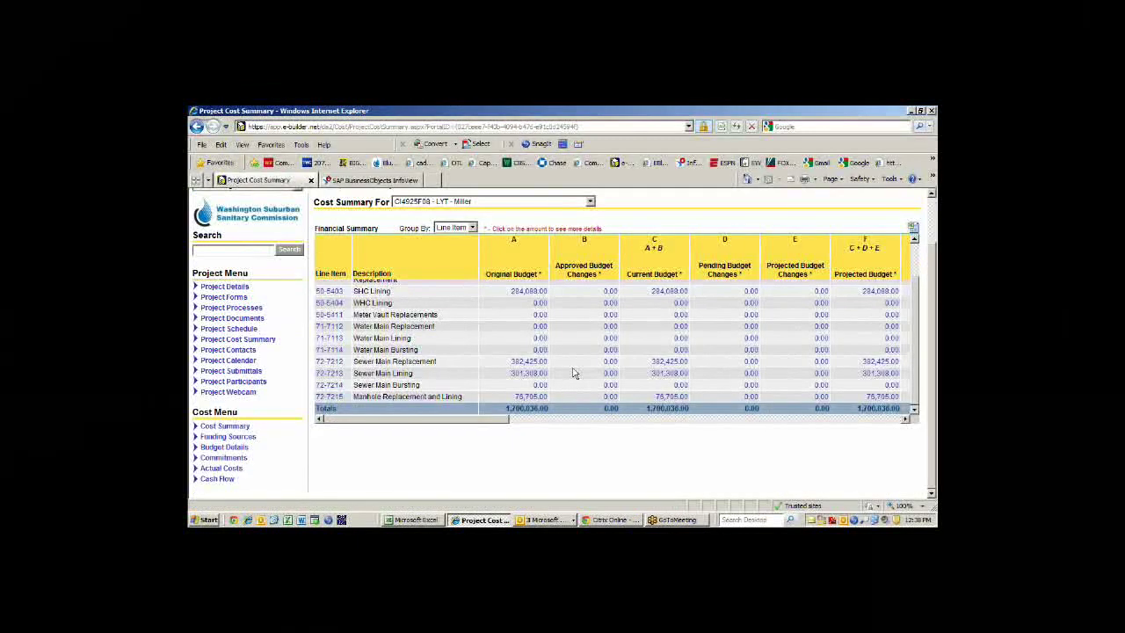
scroll(573, 373, up, 3)
scroll(573, 373, up, 2)
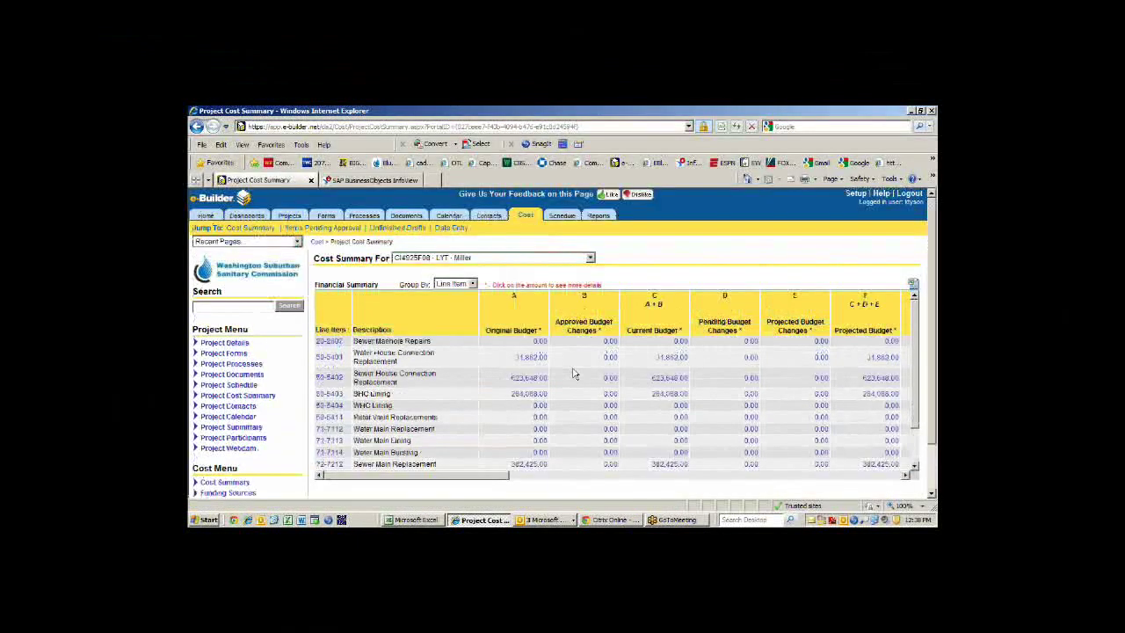
scroll(573, 373, down, 3)
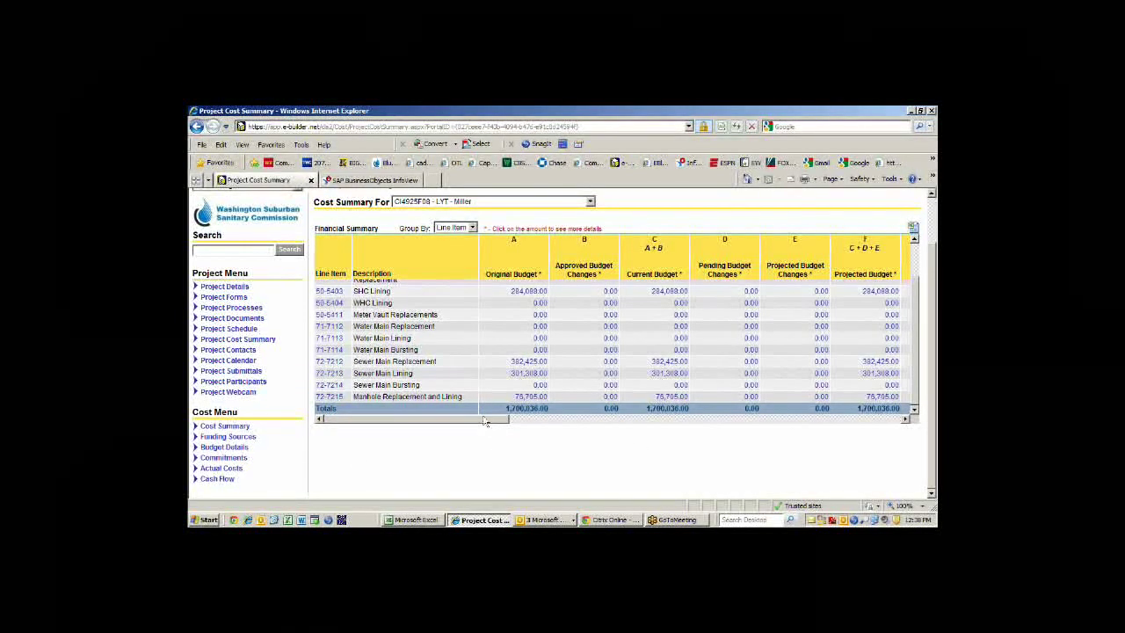
drag(487, 420, 665, 422)
click(687, 420)
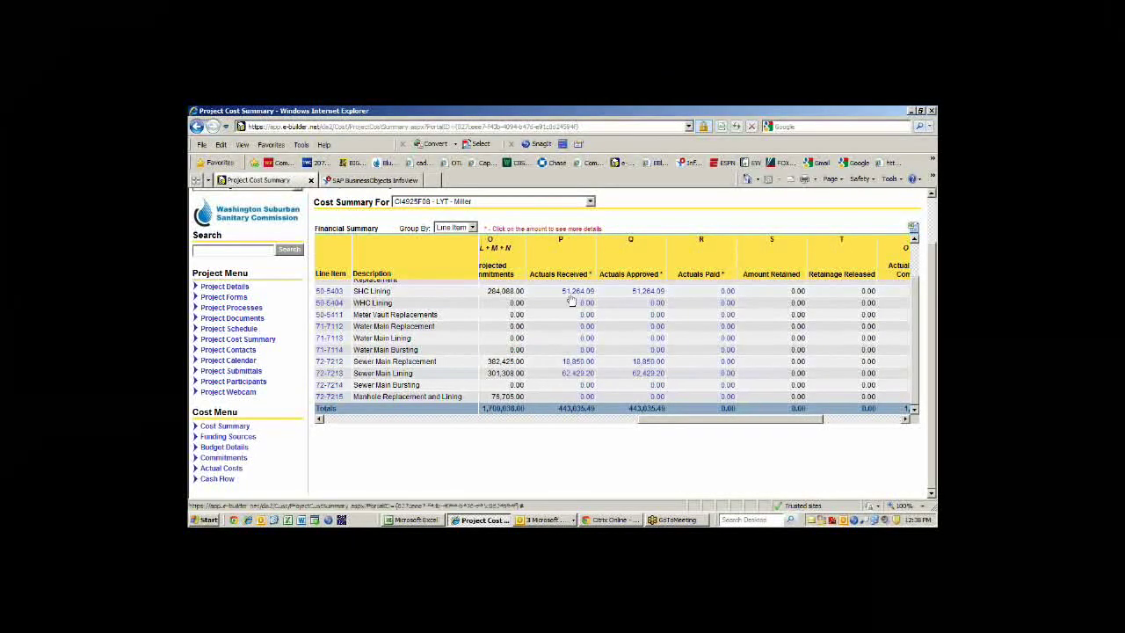
scroll(533, 325, up, 1)
scroll(533, 330, up, 2)
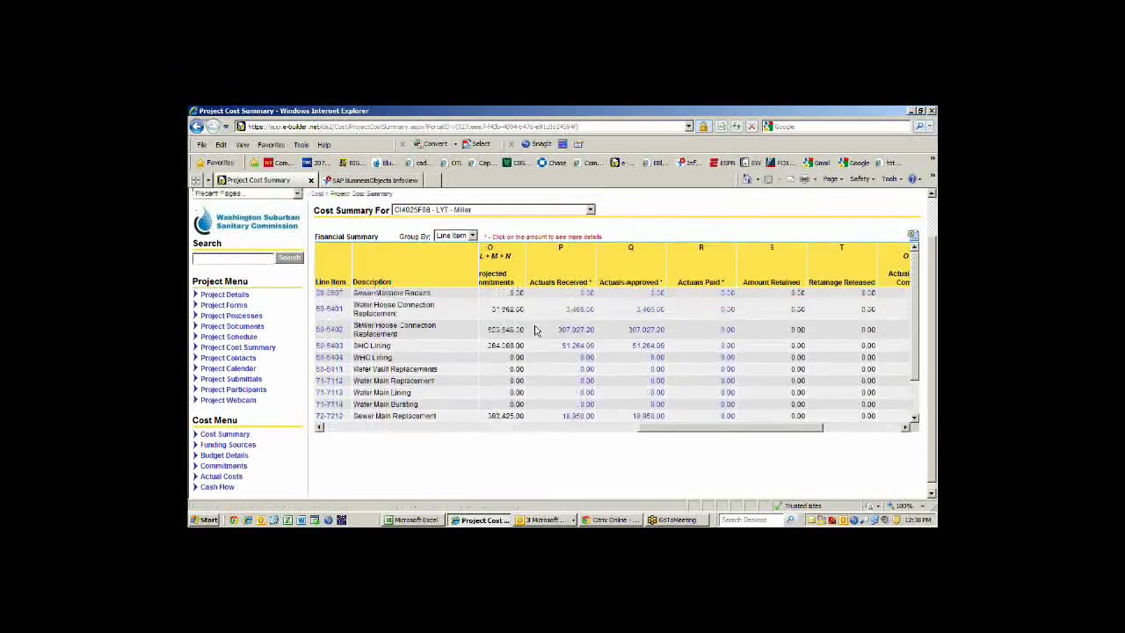
scroll(534, 330, up, 1)
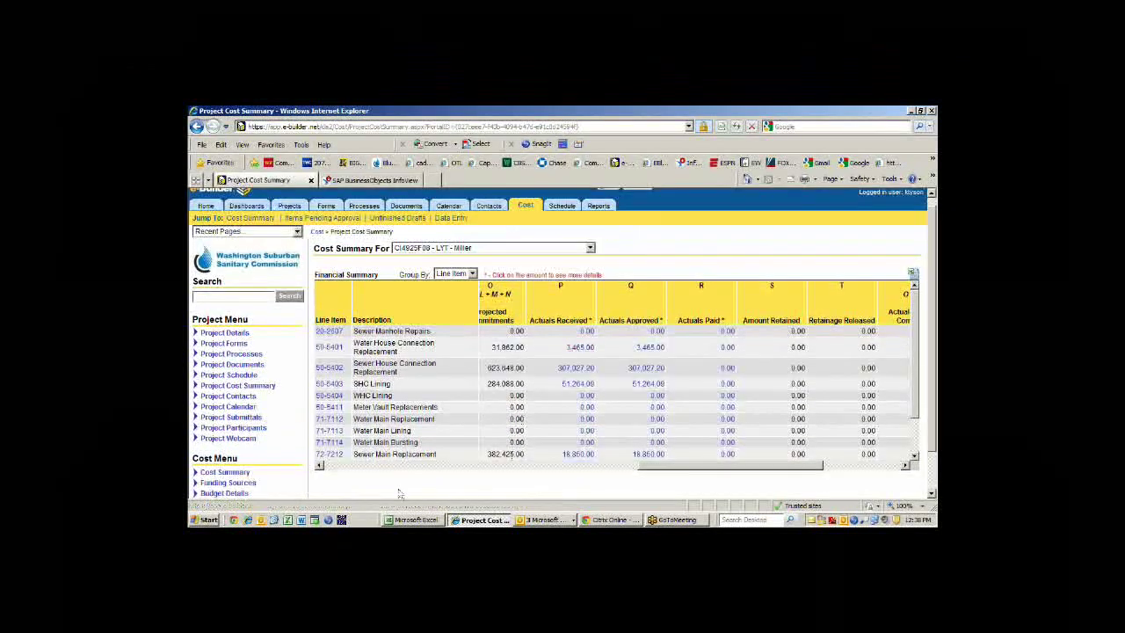
scroll(330, 466, down, 1)
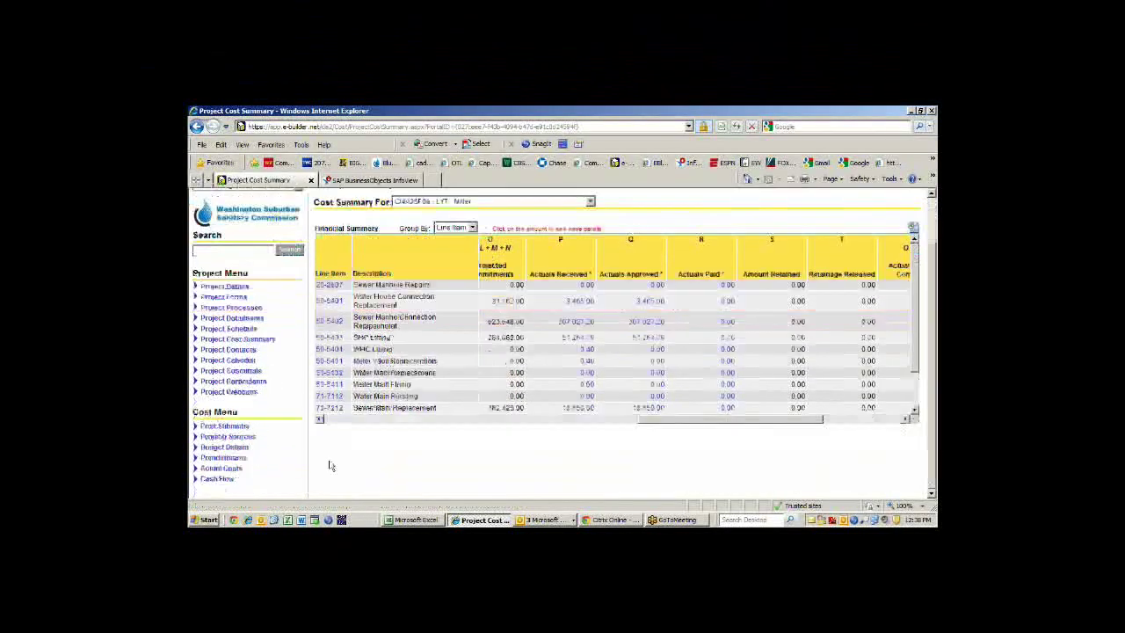
Open Actual Costs and scroll the All Invoices list past the DIR invoices to the WO invoices
click(225, 471)
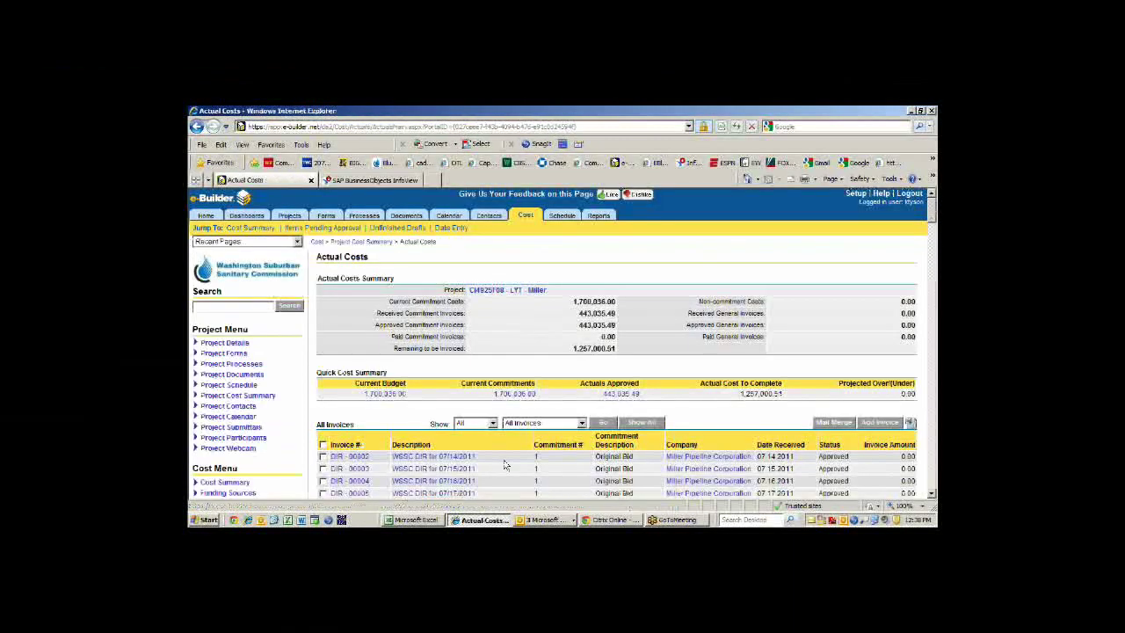
scroll(505, 466, down, 3)
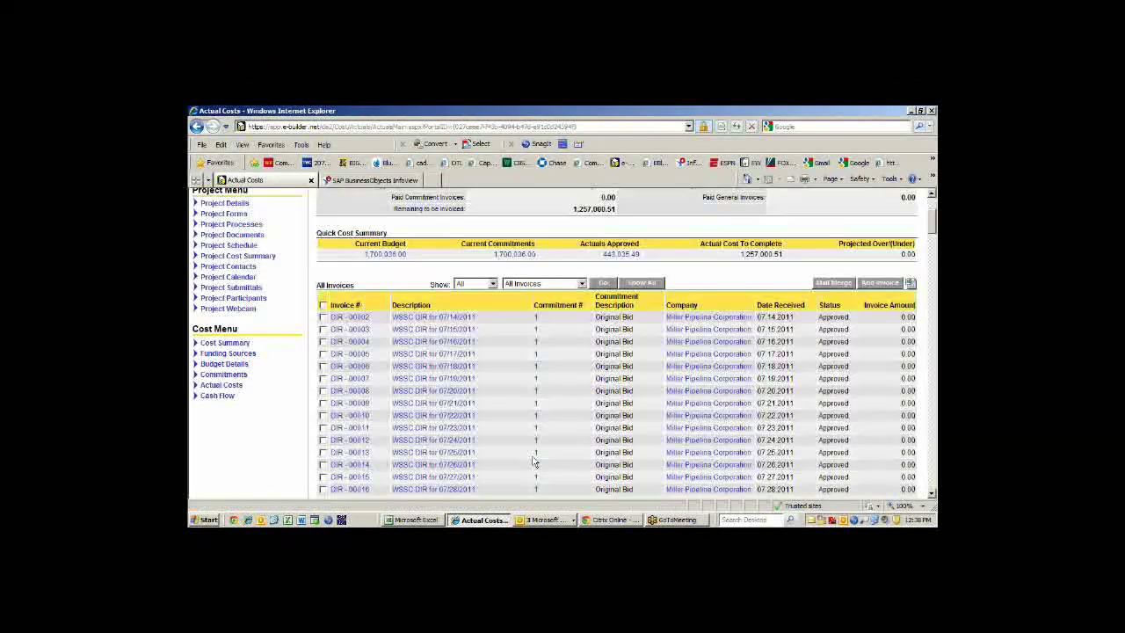
scroll(527, 458, down, 8)
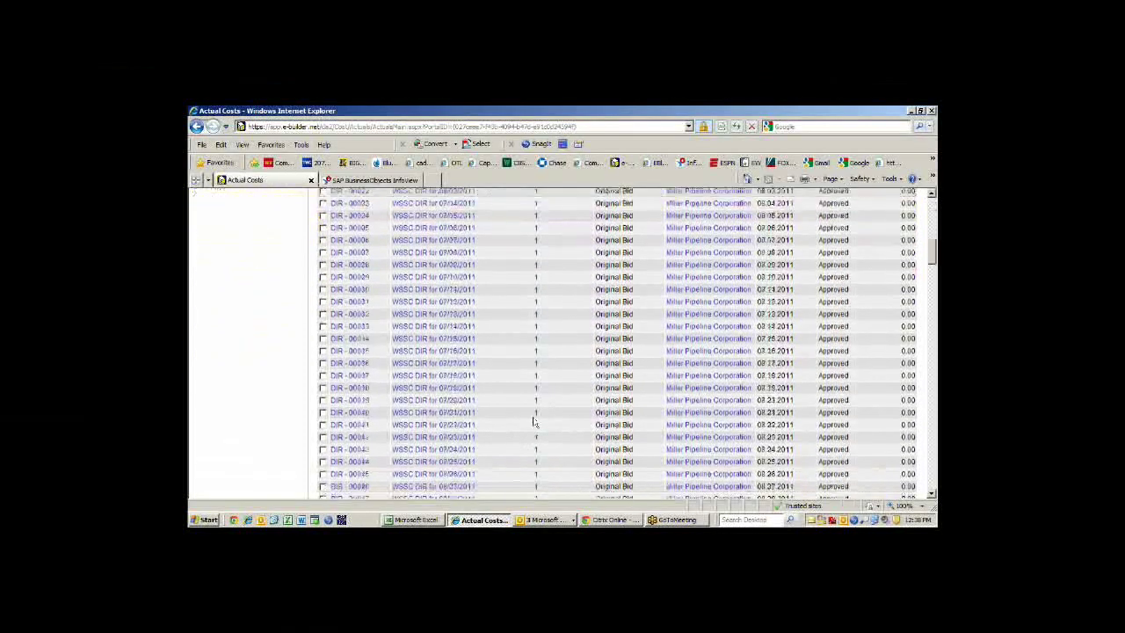
scroll(533, 423, down, 15)
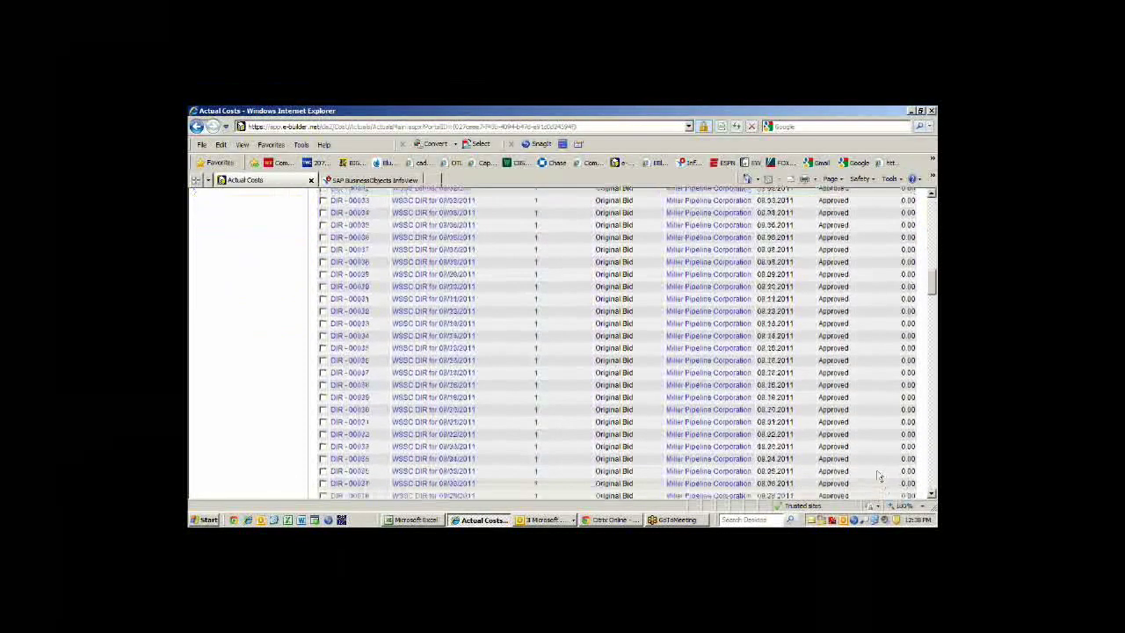
scroll(876, 475, down, 8)
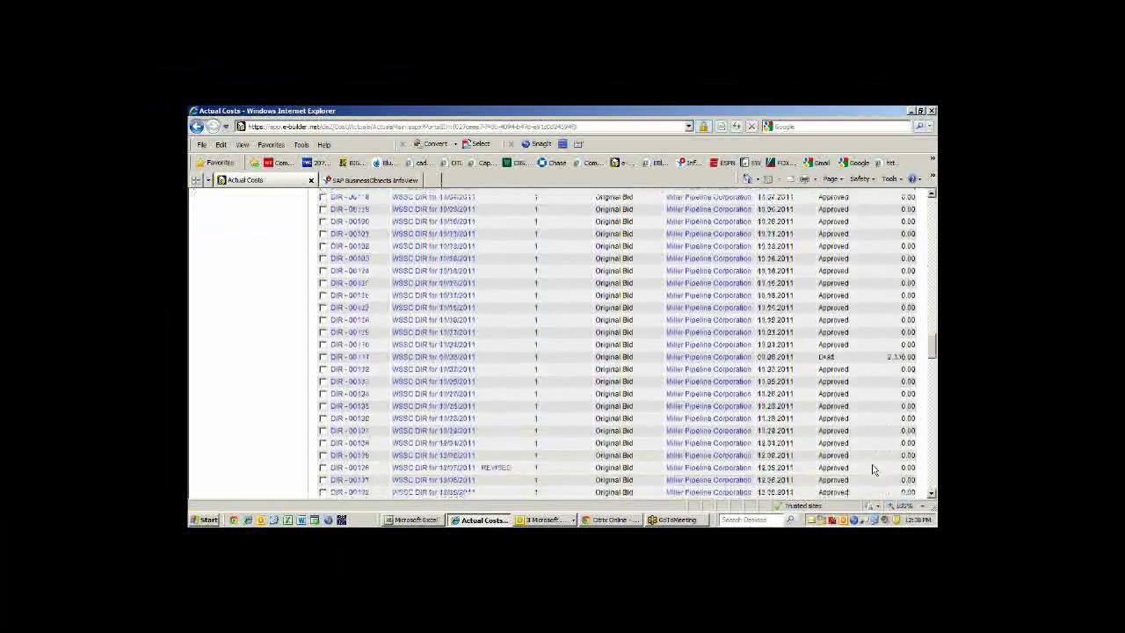
scroll(873, 470, down, 8)
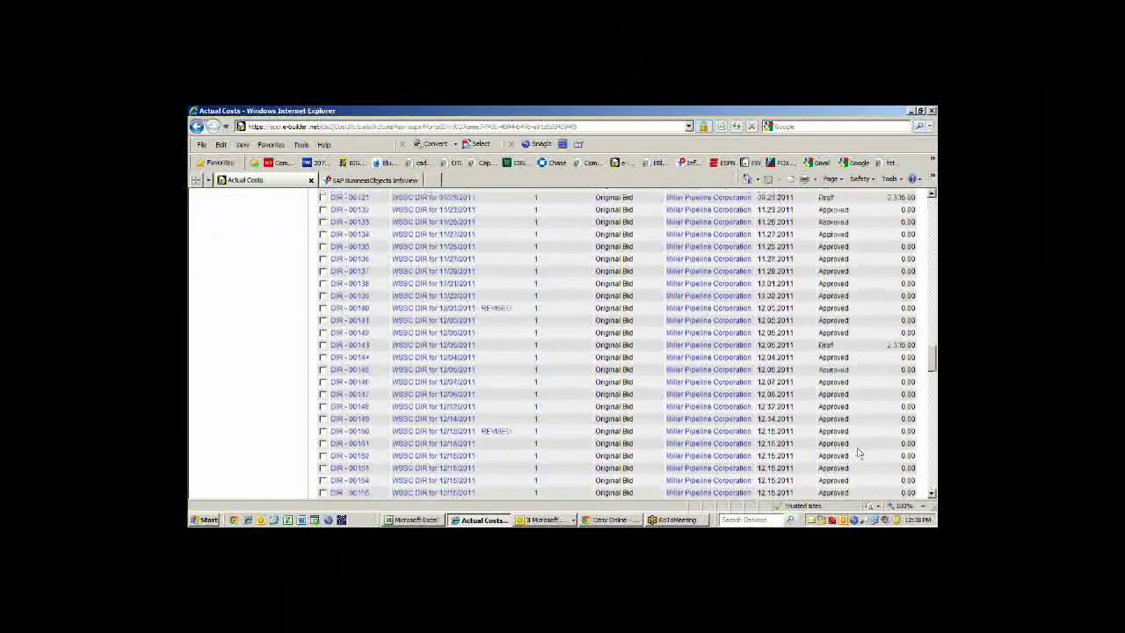
scroll(860, 453, down, 7)
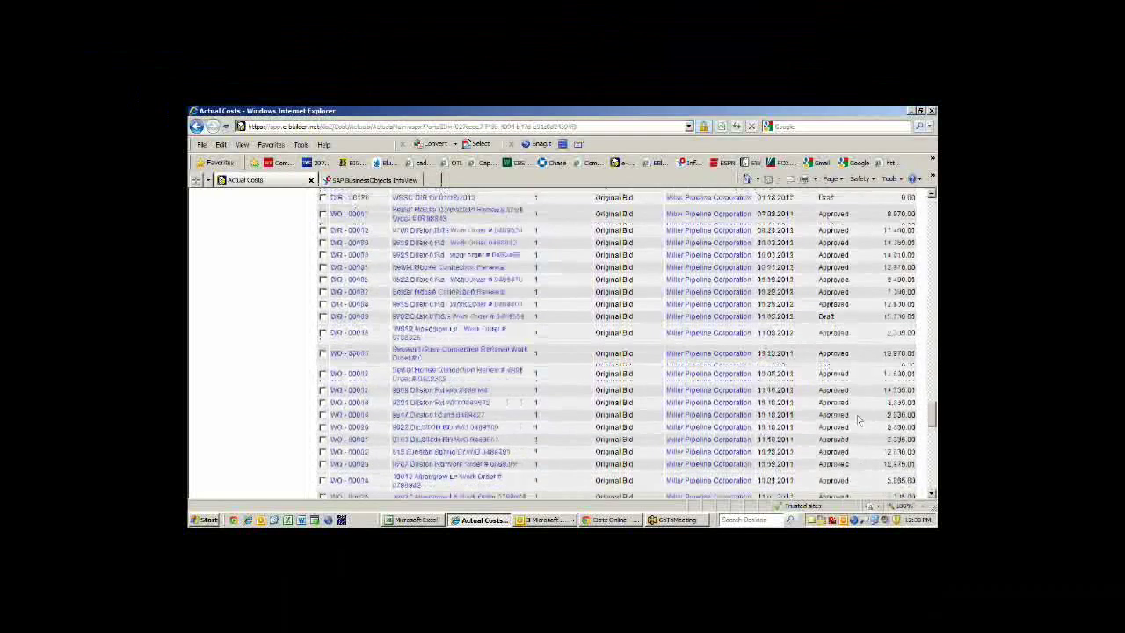
scroll(567, 346, up, 5)
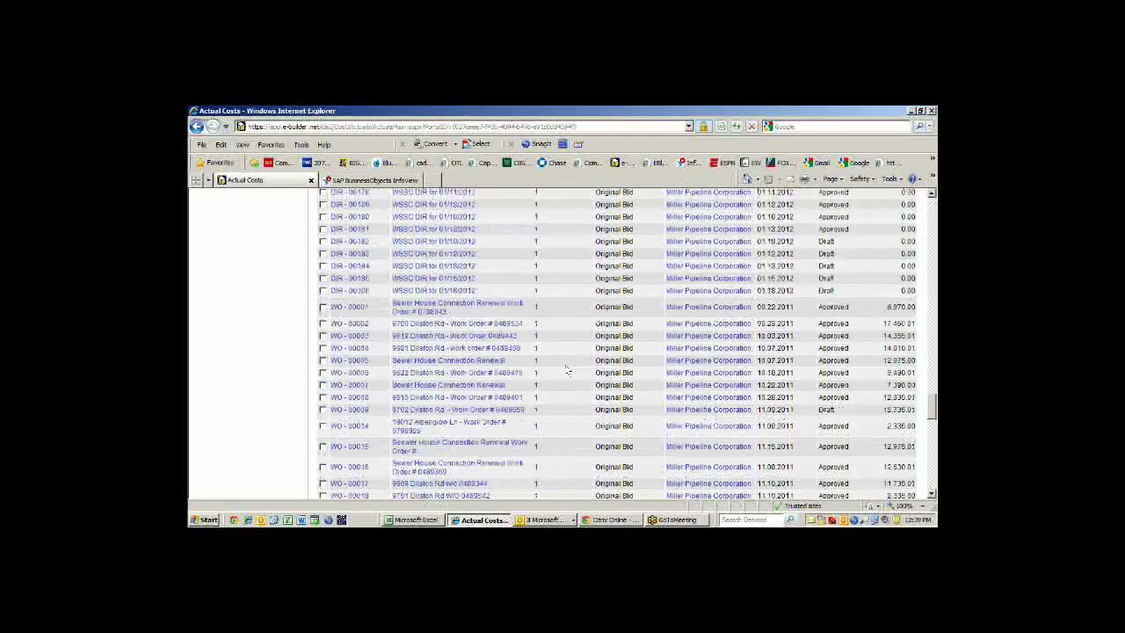
scroll(571, 383, down, 1)
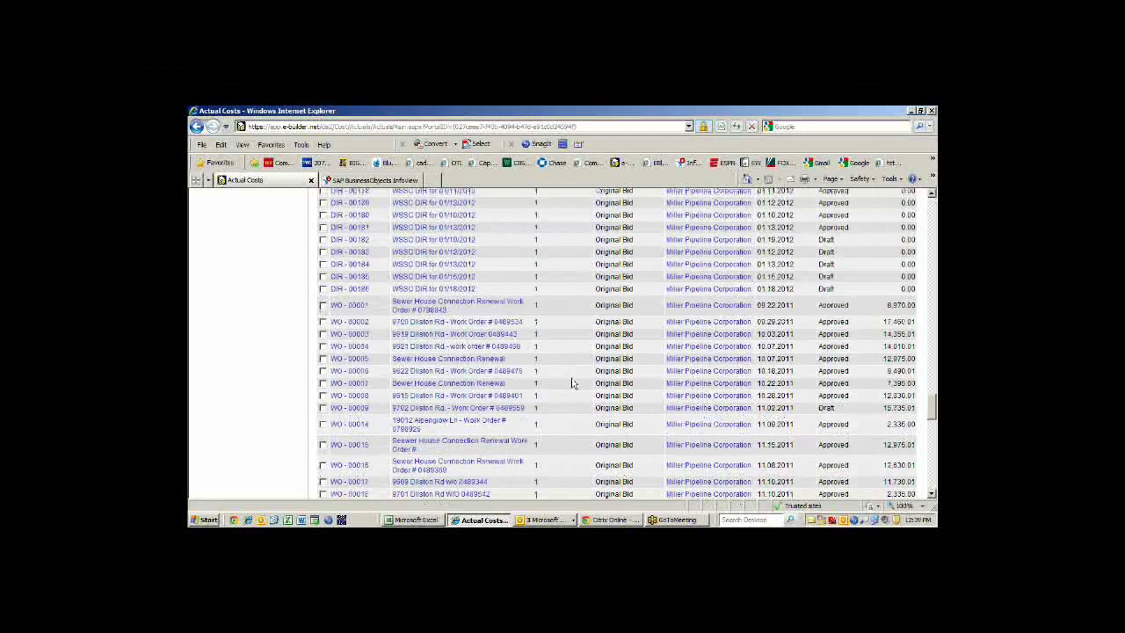
scroll(571, 384, down, 3)
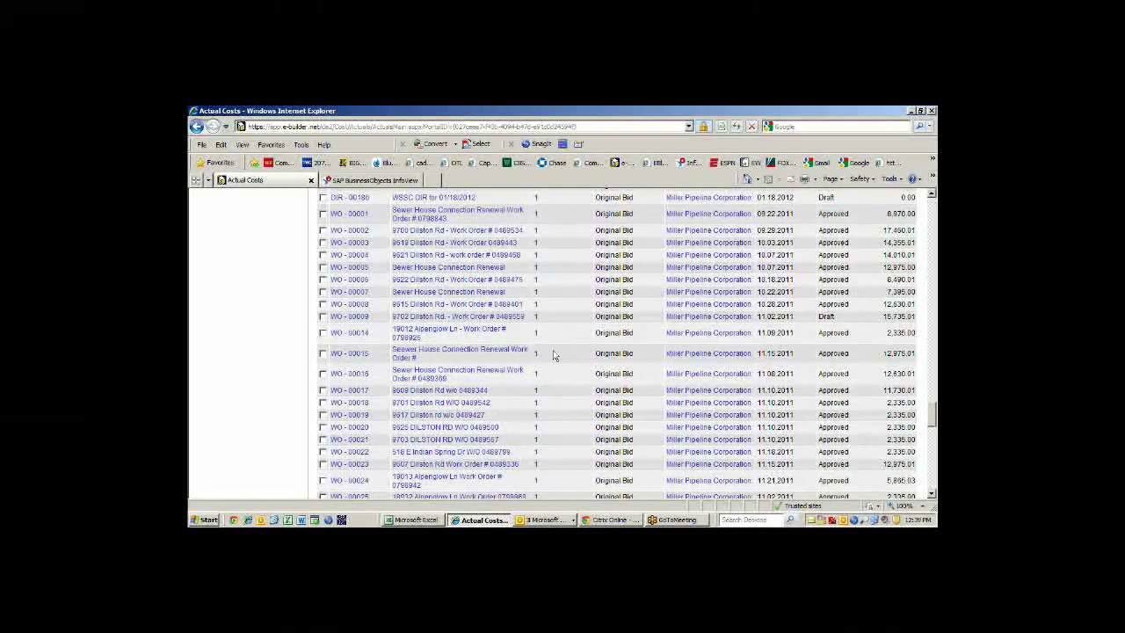
scroll(551, 353, up, 1)
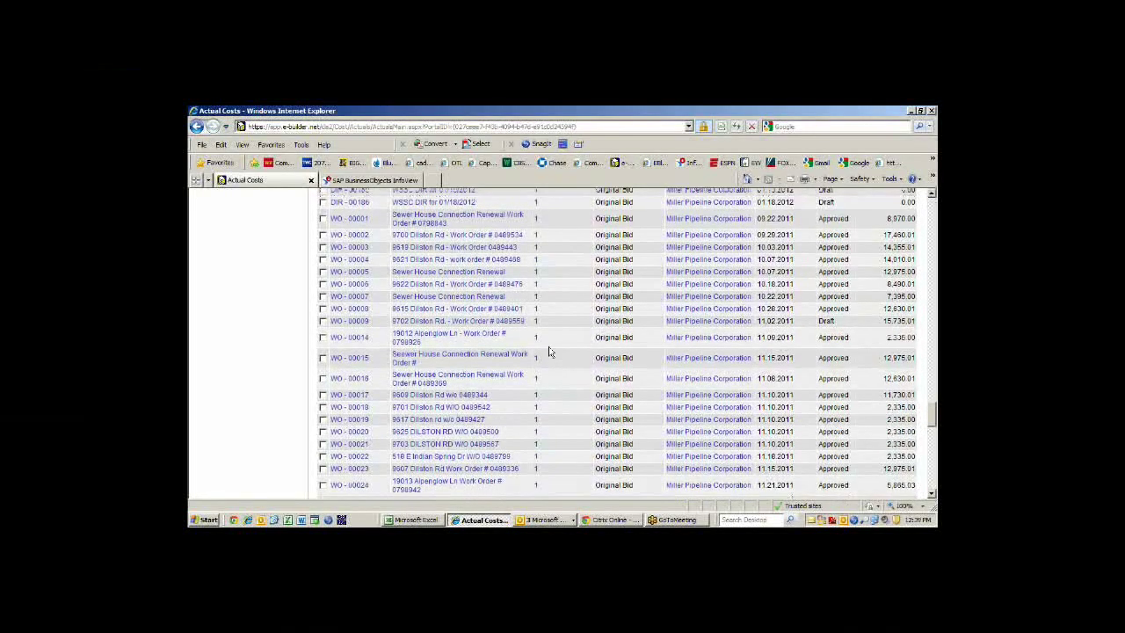
scroll(549, 351, down, 2)
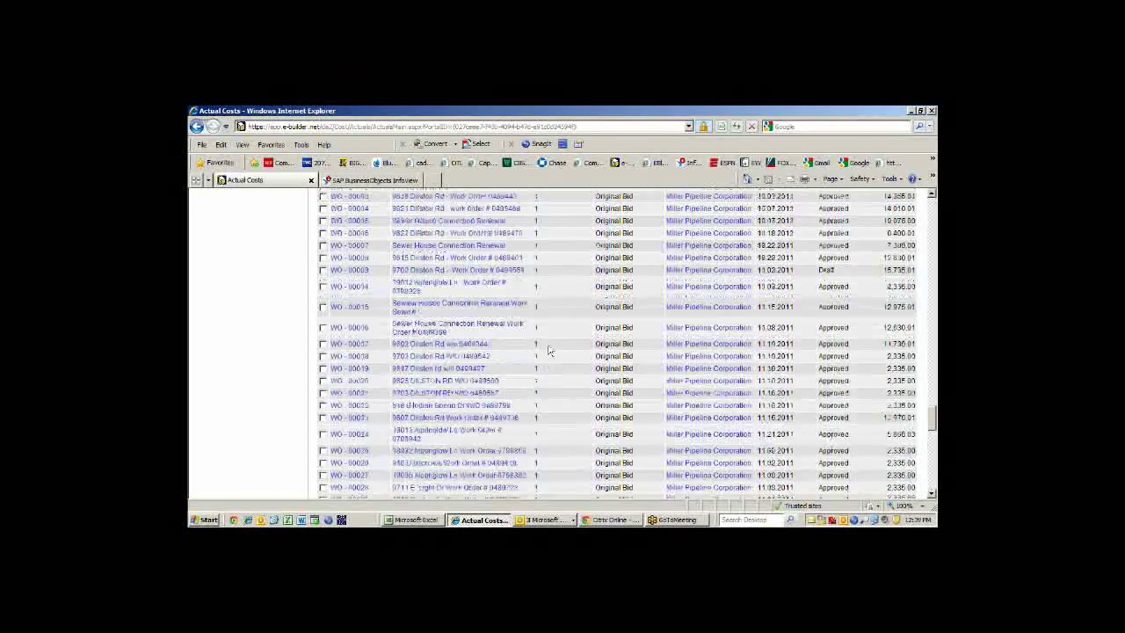
Review a WO invoice's items with quantity columns shown, then move on to WO-00009
click(470, 326)
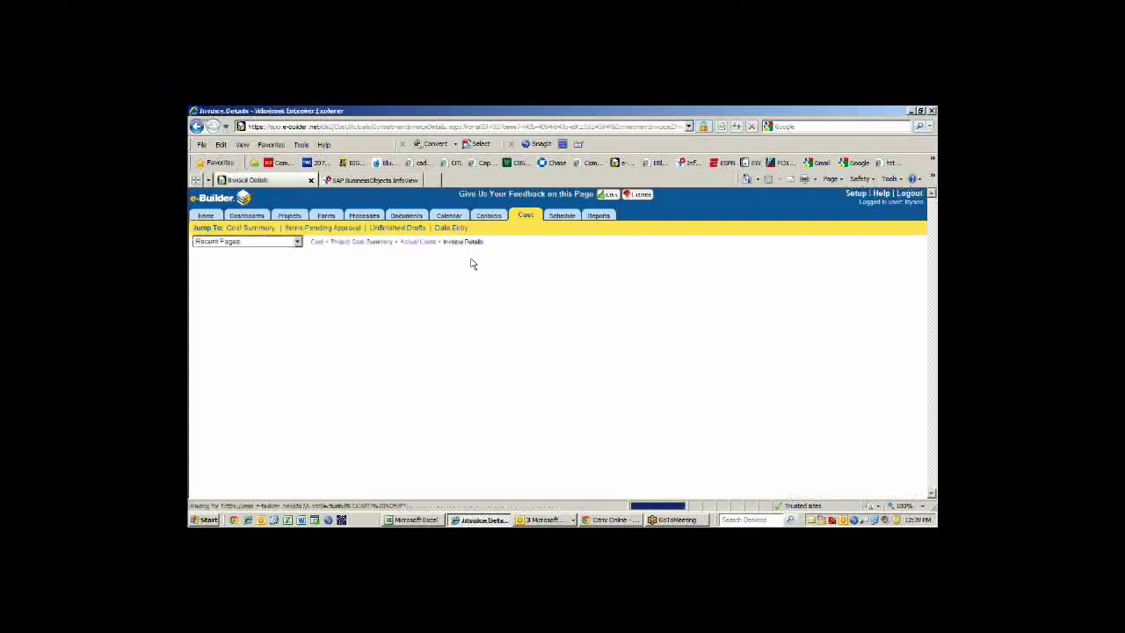
scroll(654, 341, down, 3)
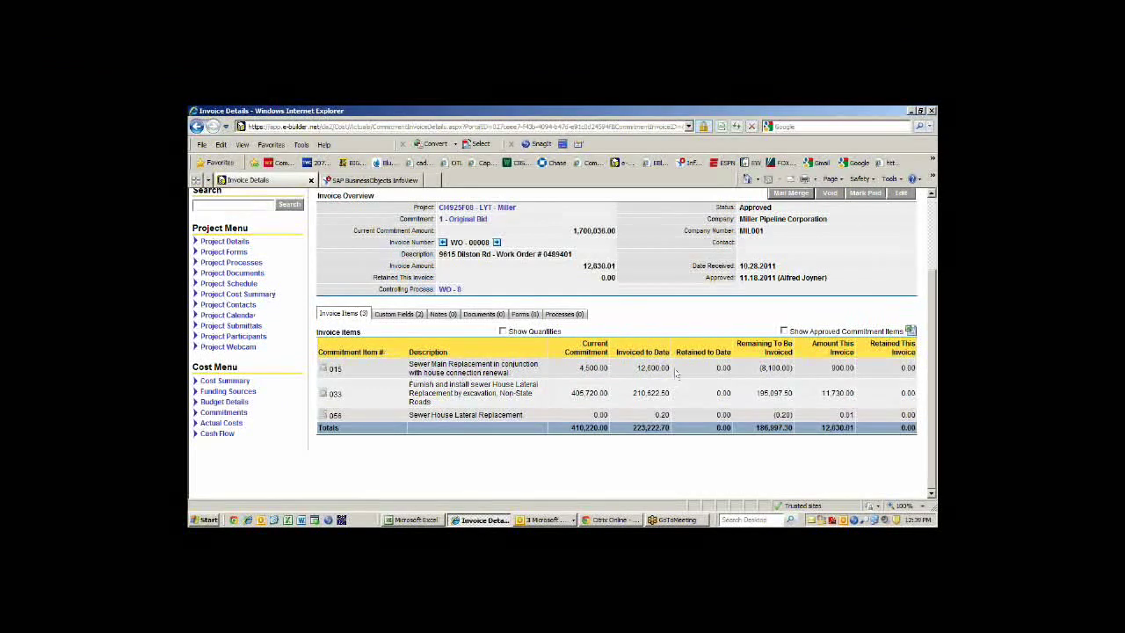
click(503, 331)
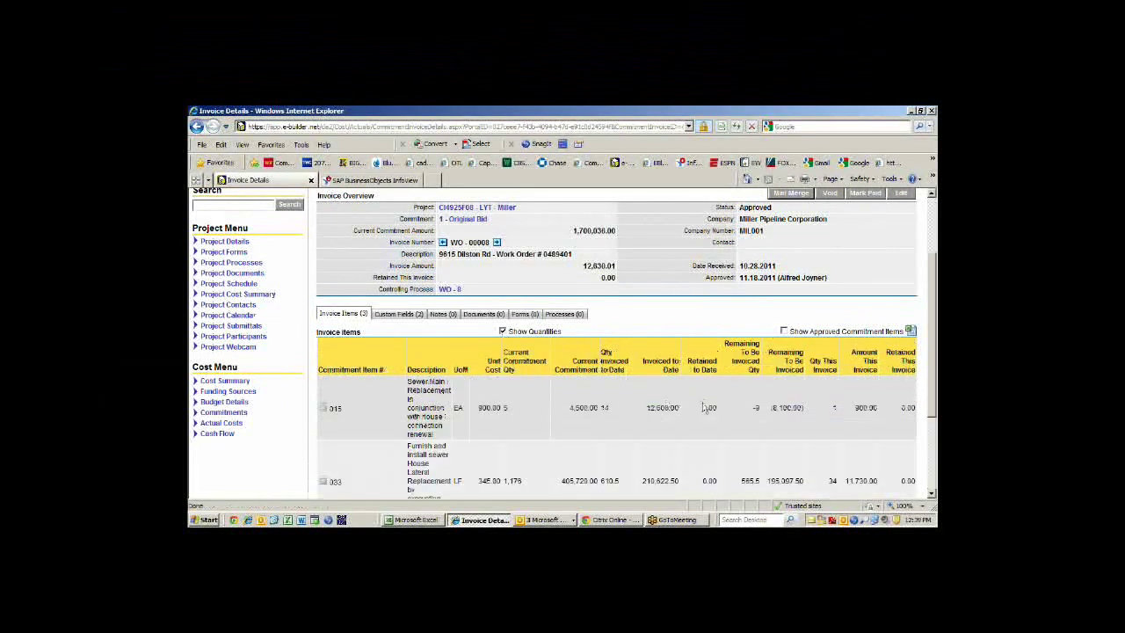
scroll(703, 403, down, 2)
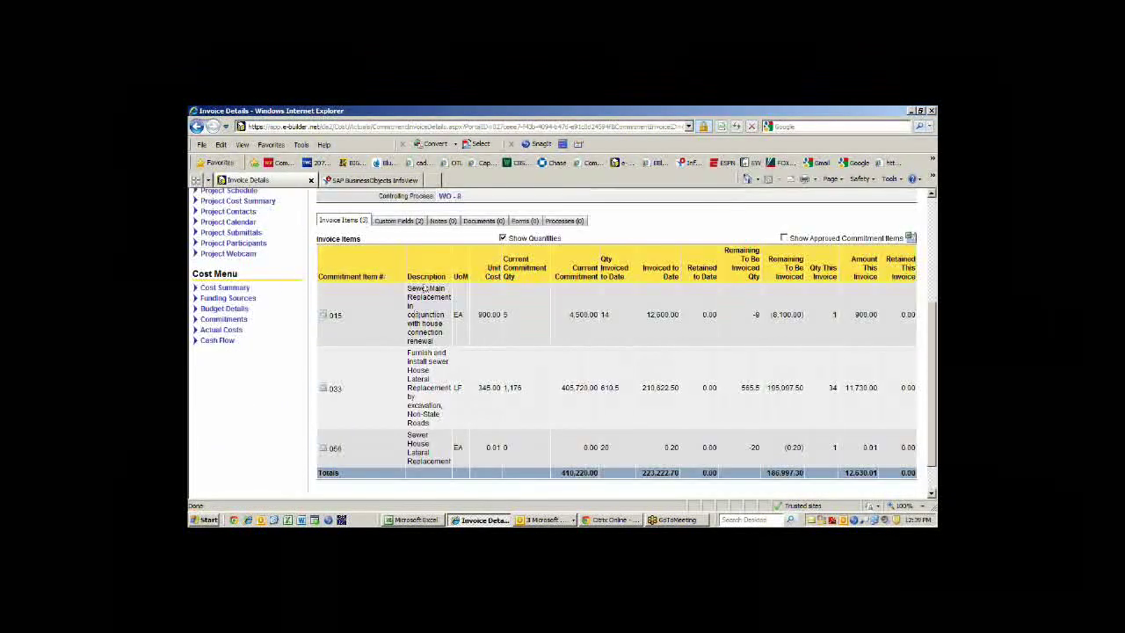
scroll(826, 356, down, 1)
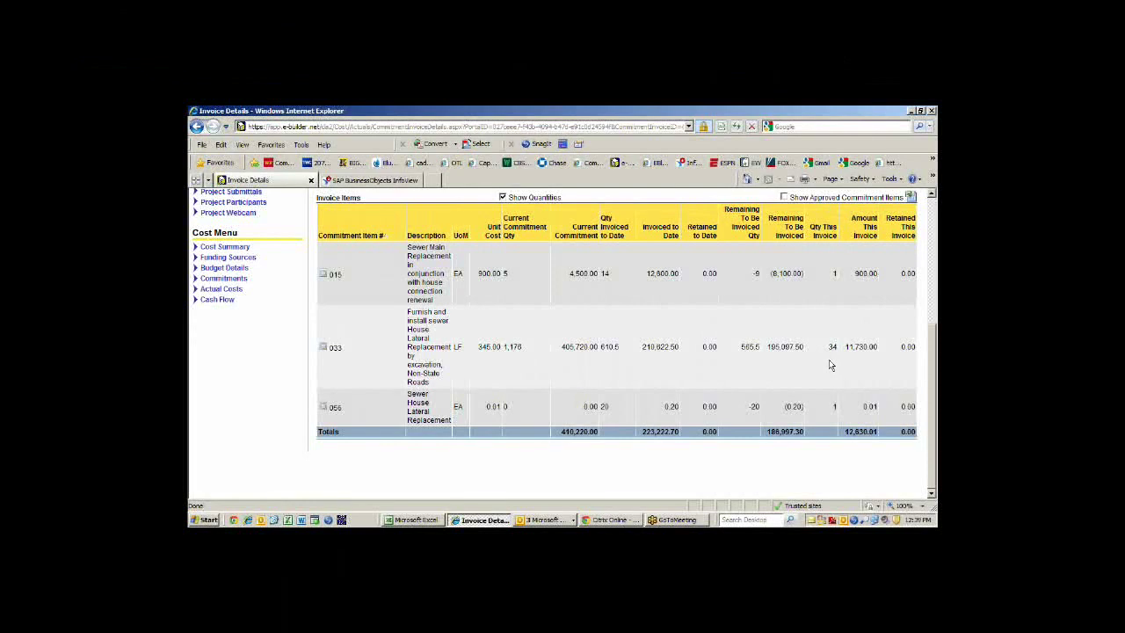
scroll(830, 364, up, 1)
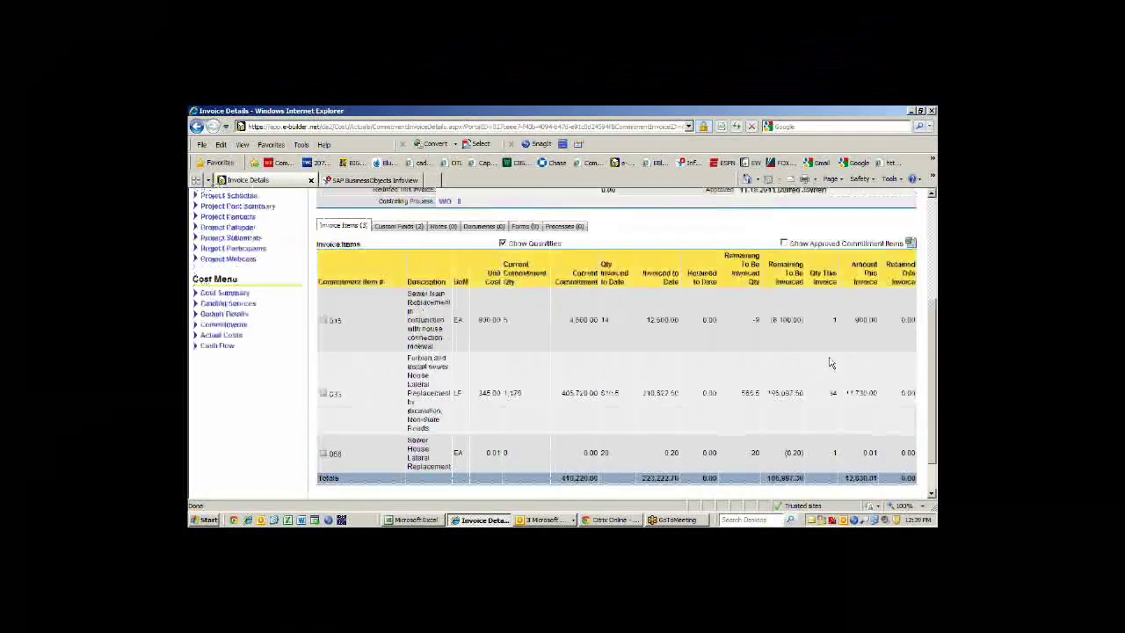
scroll(831, 363, up, 4)
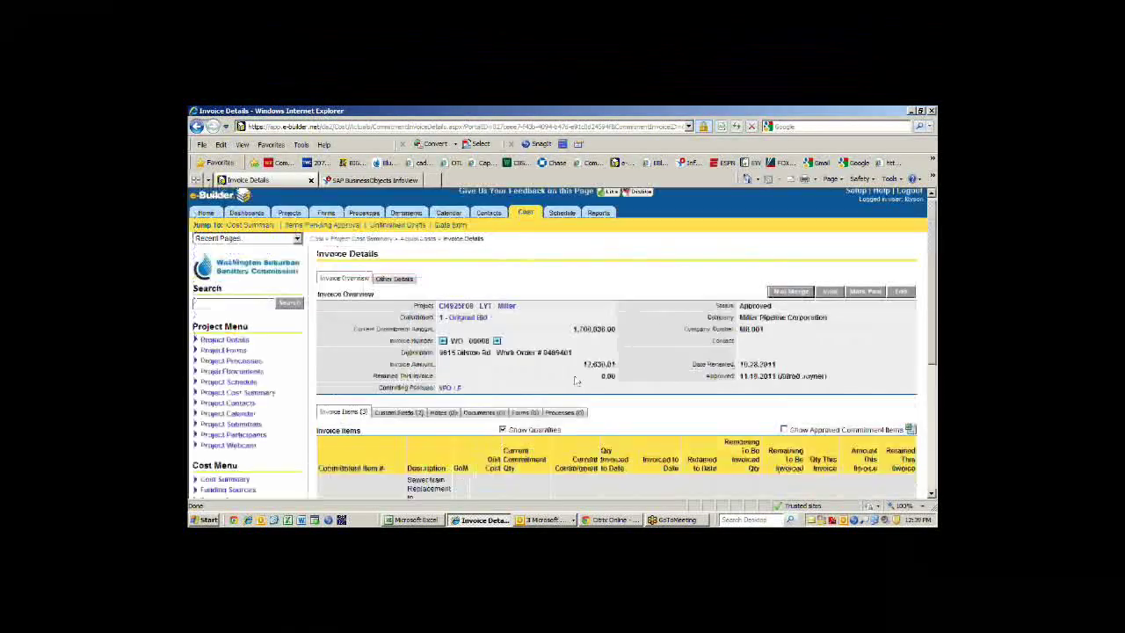
click(496, 341)
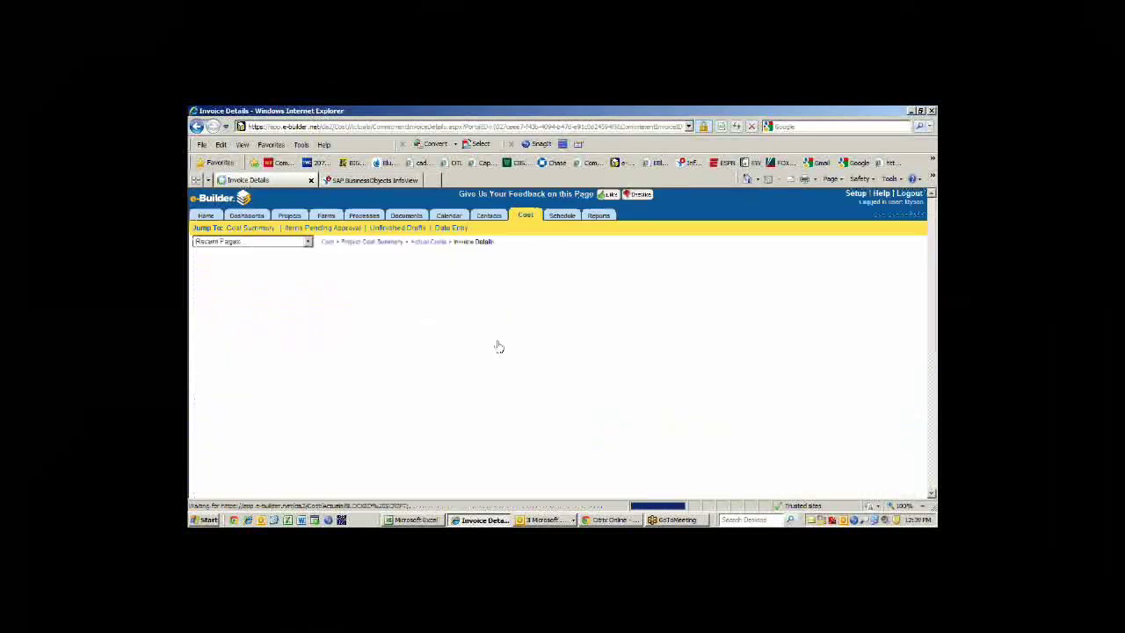
scroll(678, 392, down, 5)
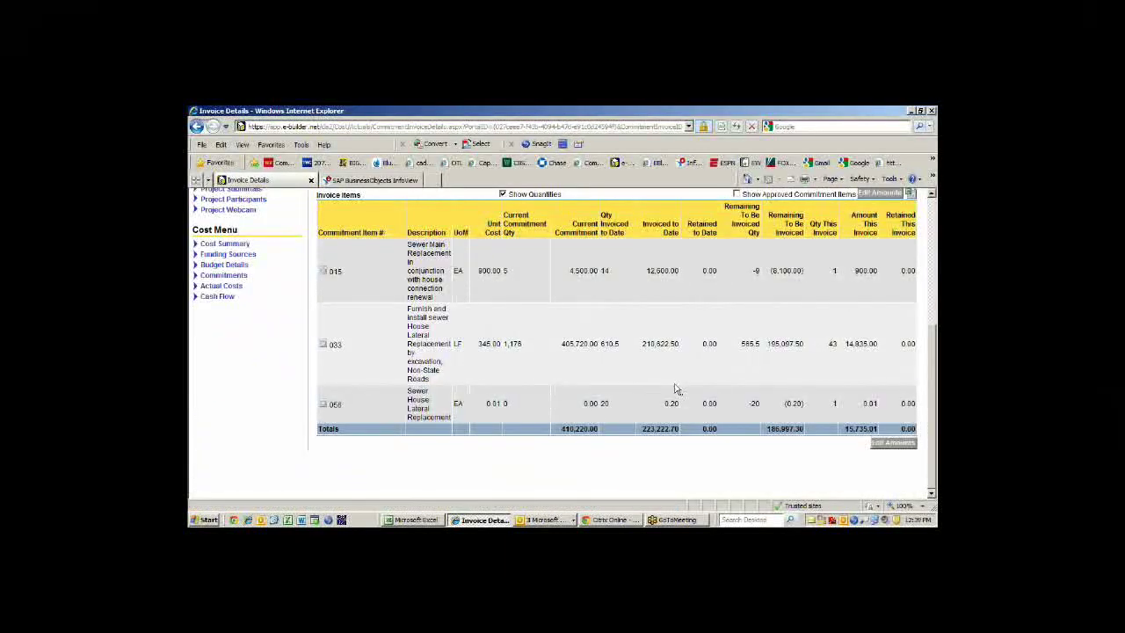
Reopen Actual Costs and check the invoice totals, 443,035.49 approved, before returning to the top
click(221, 286)
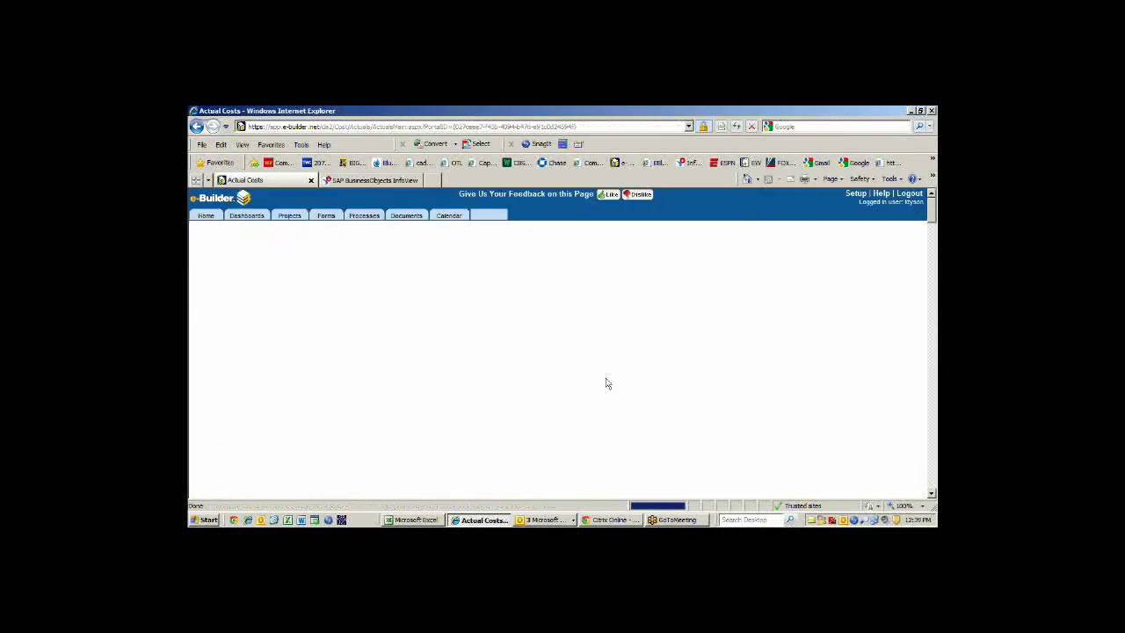
scroll(654, 386, down, 20)
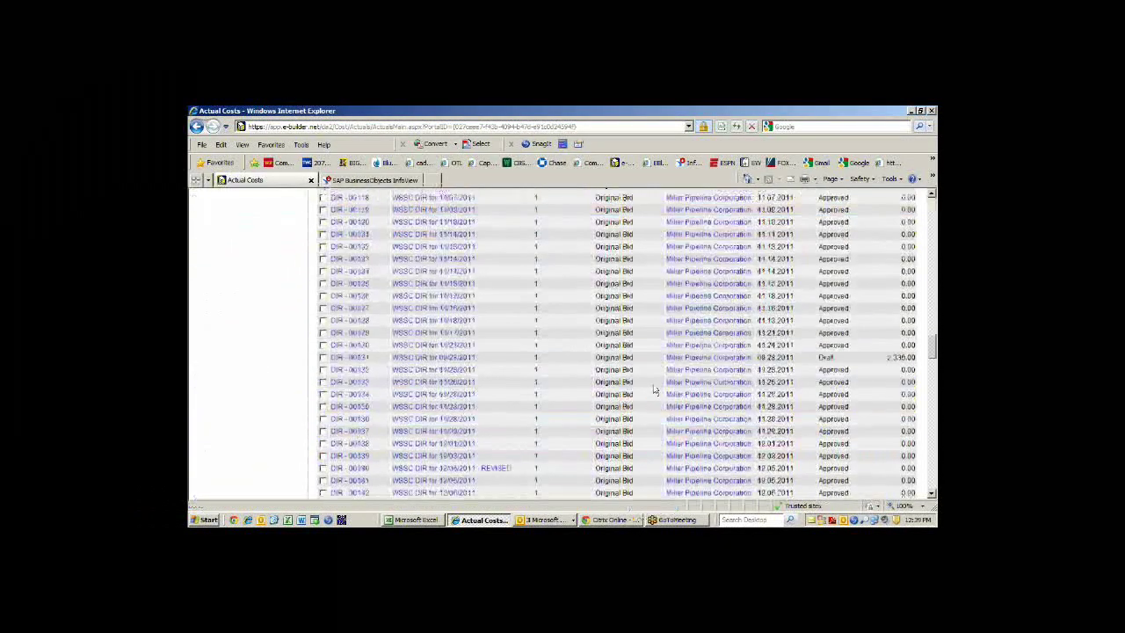
scroll(654, 389, down, 20)
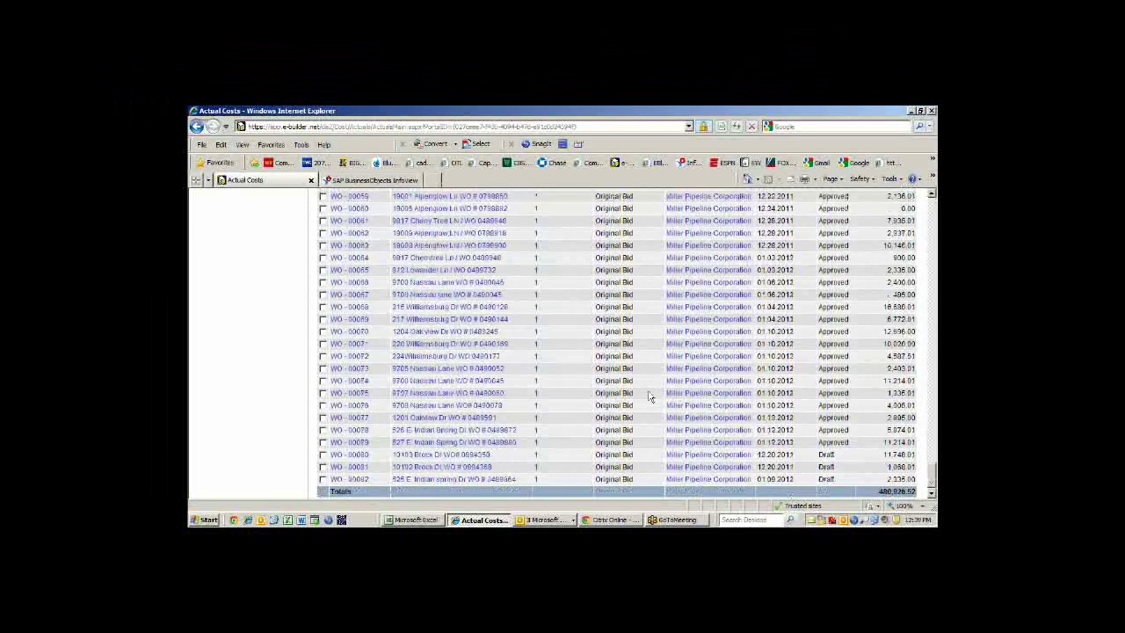
scroll(650, 398, up, 15)
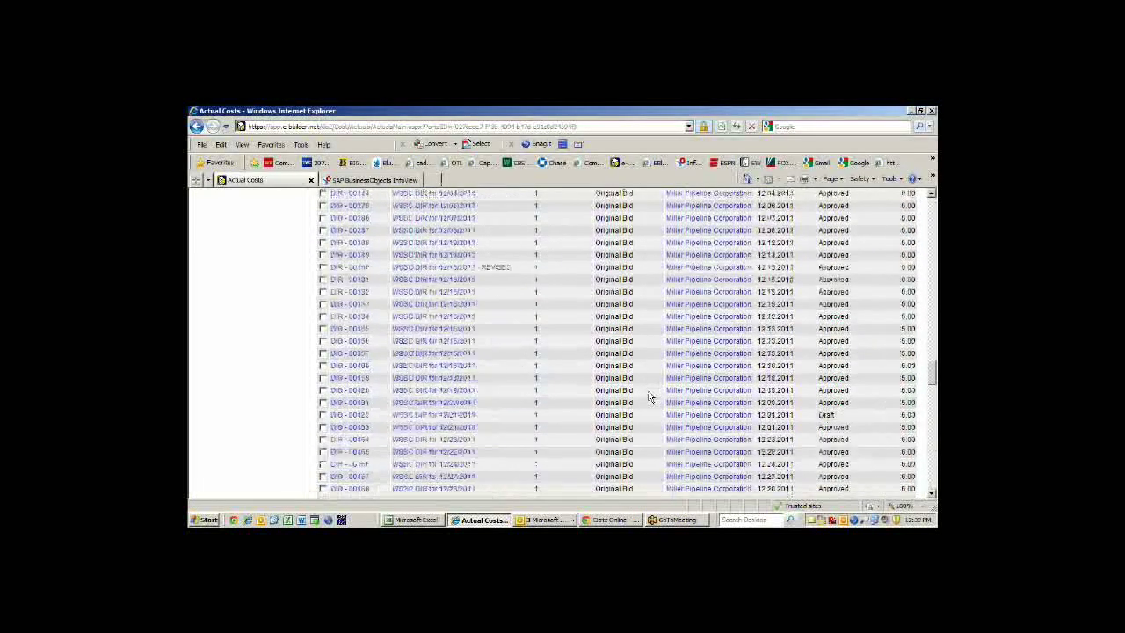
scroll(650, 397, up, 15)
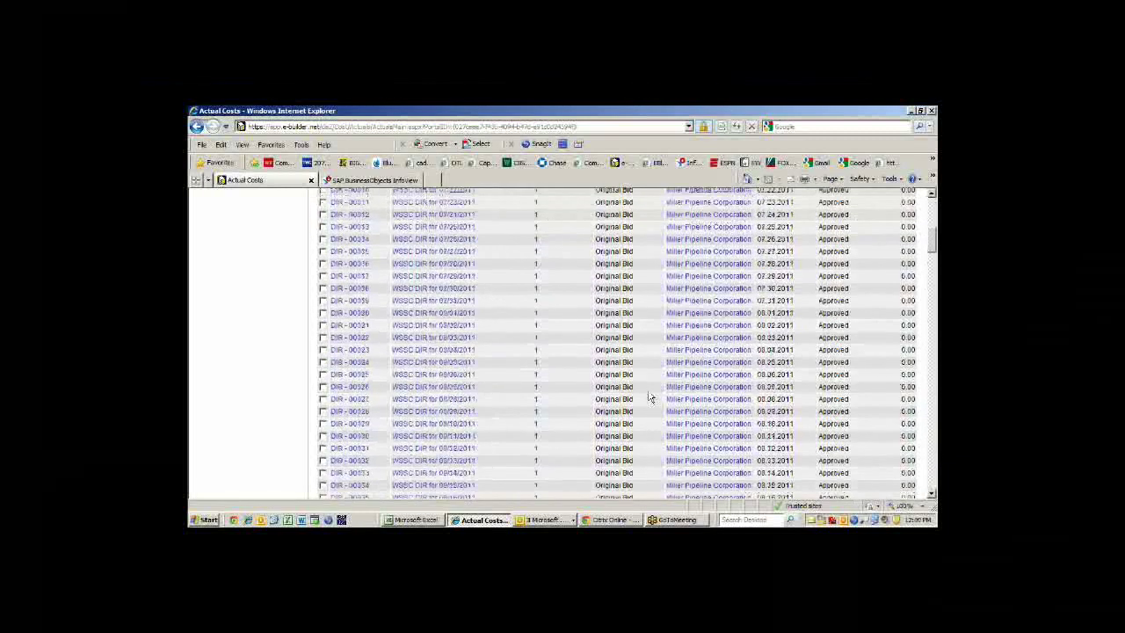
scroll(650, 397, up, 10)
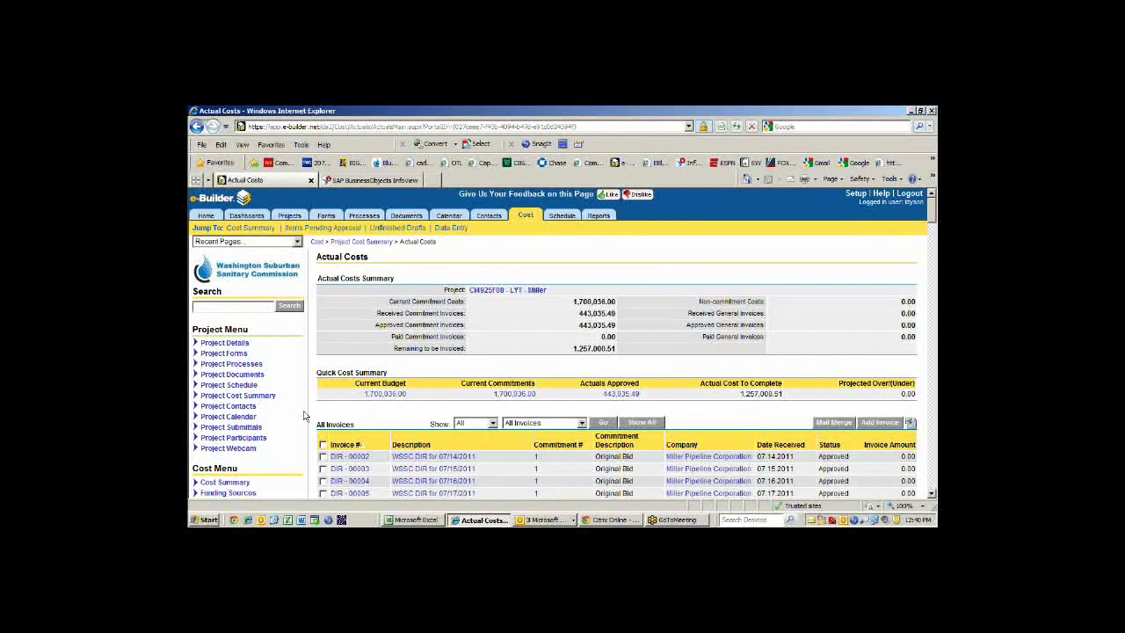
View the FY 12 Sewer Breakdown Report in InfoView, glancing briefly at the E-Builder Access message
click(378, 180)
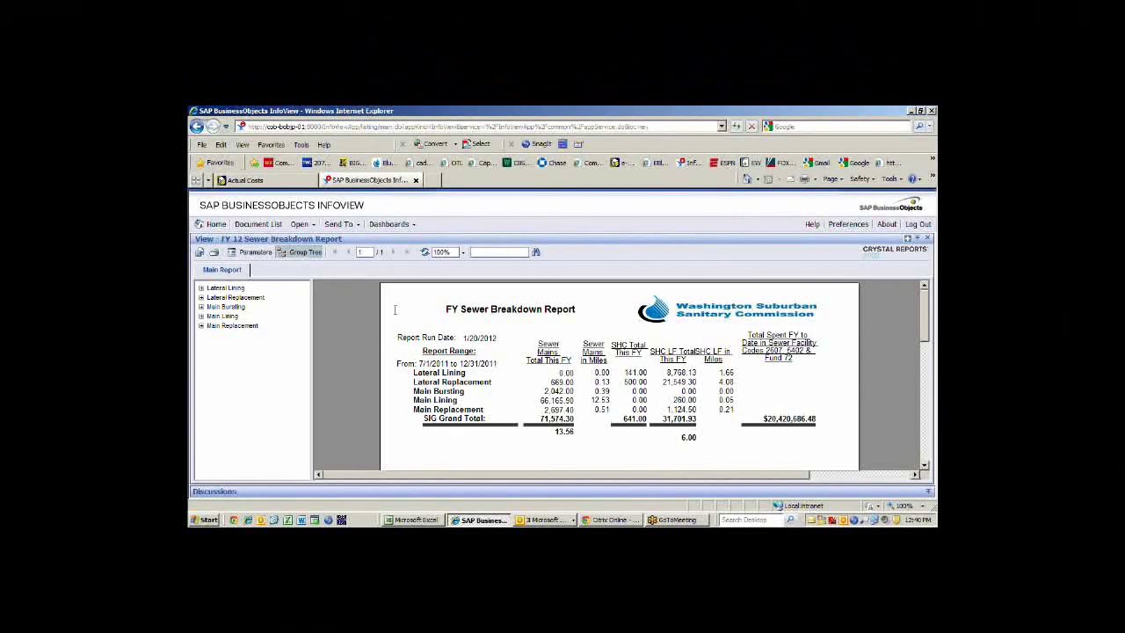
click(535, 519)
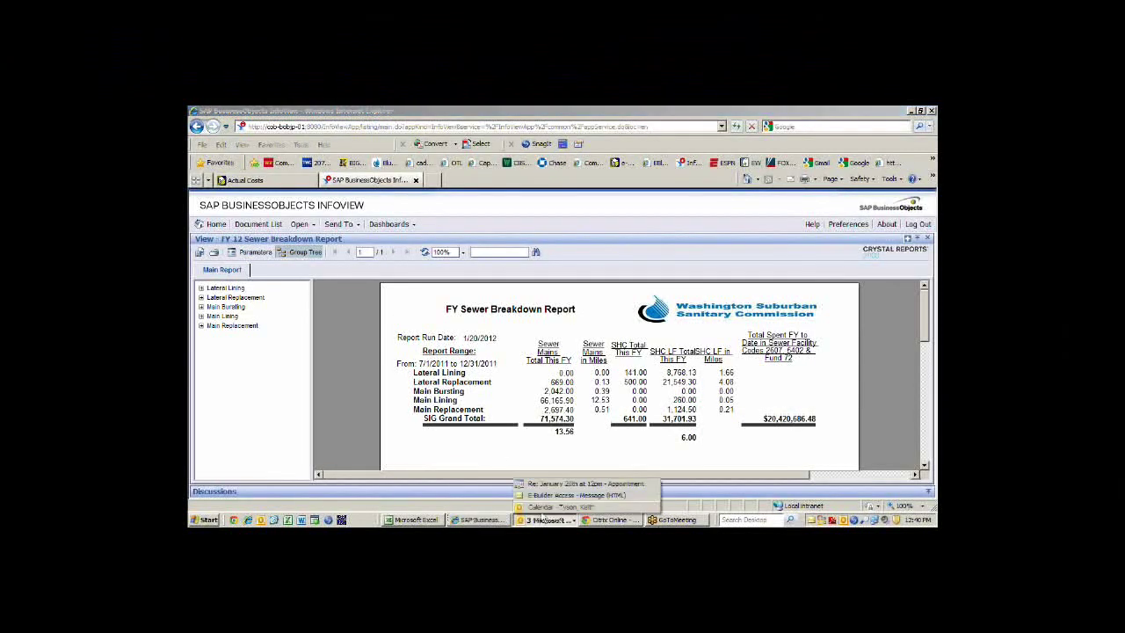
click(546, 497)
click(482, 520)
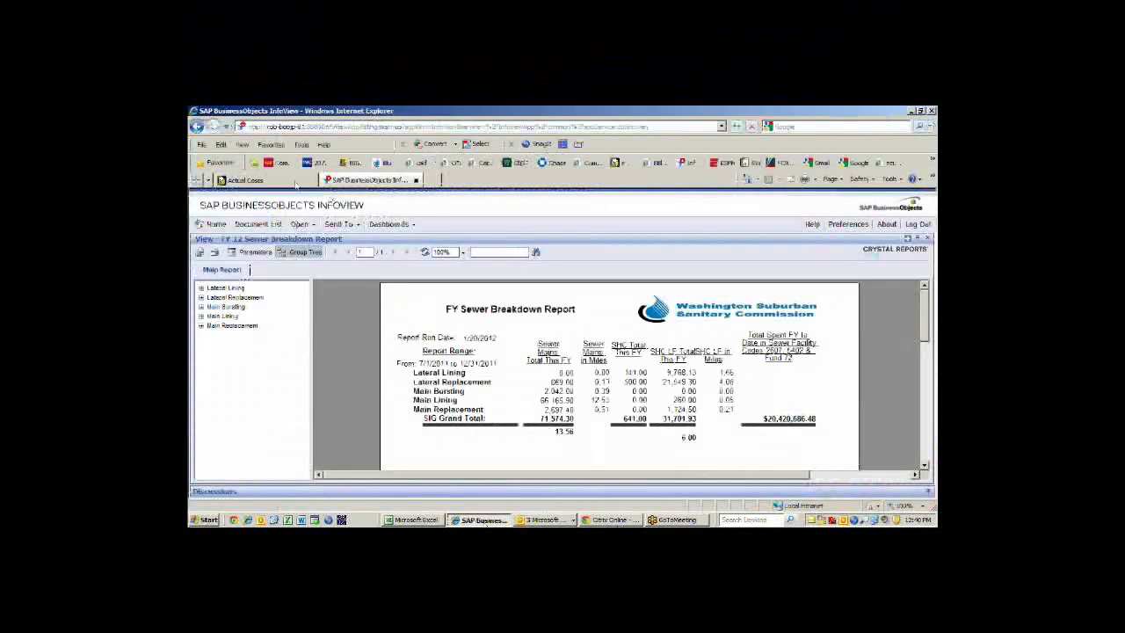
Open the Daily Item Estimate Report - Cost from Reports Home and run it for project CI4925F08
click(296, 182)
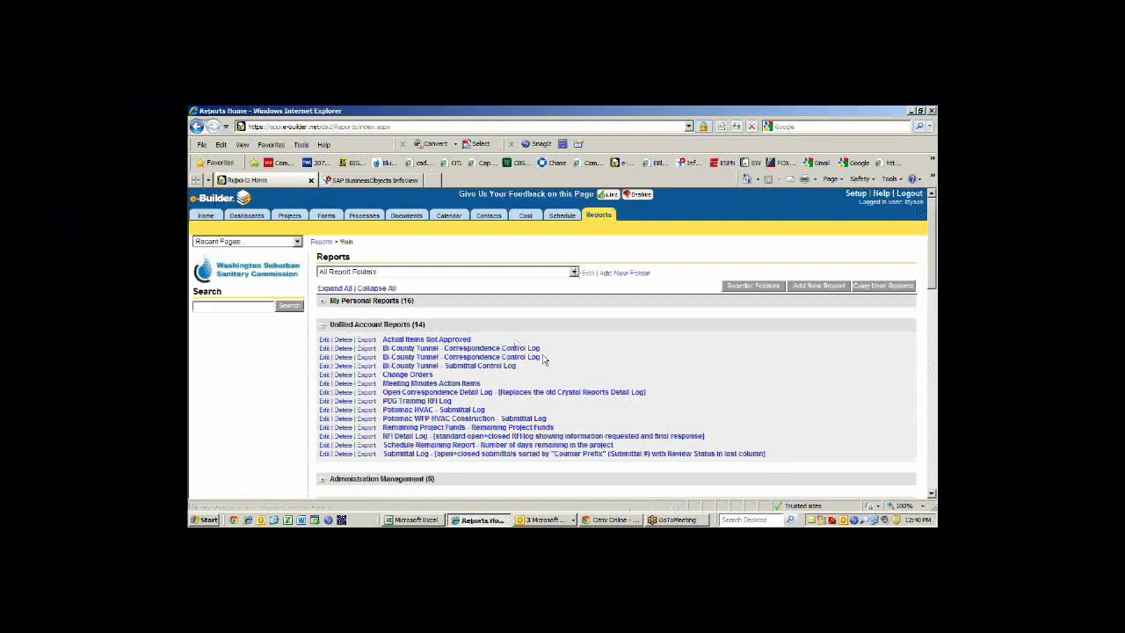
scroll(549, 363, down, 1)
scroll(550, 363, down, 15)
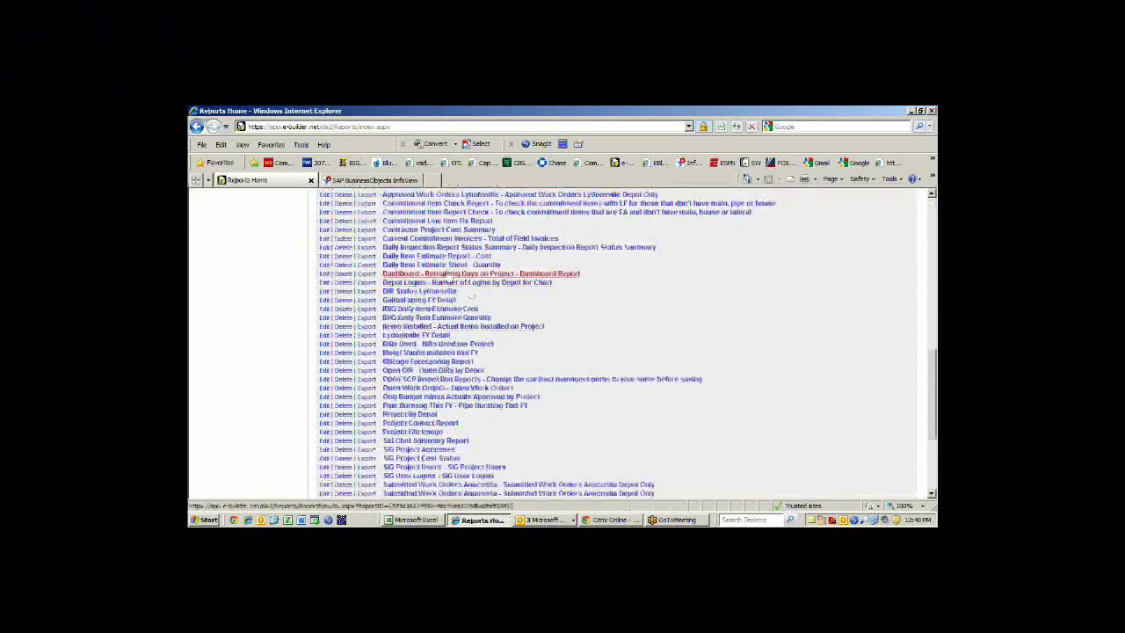
click(449, 275)
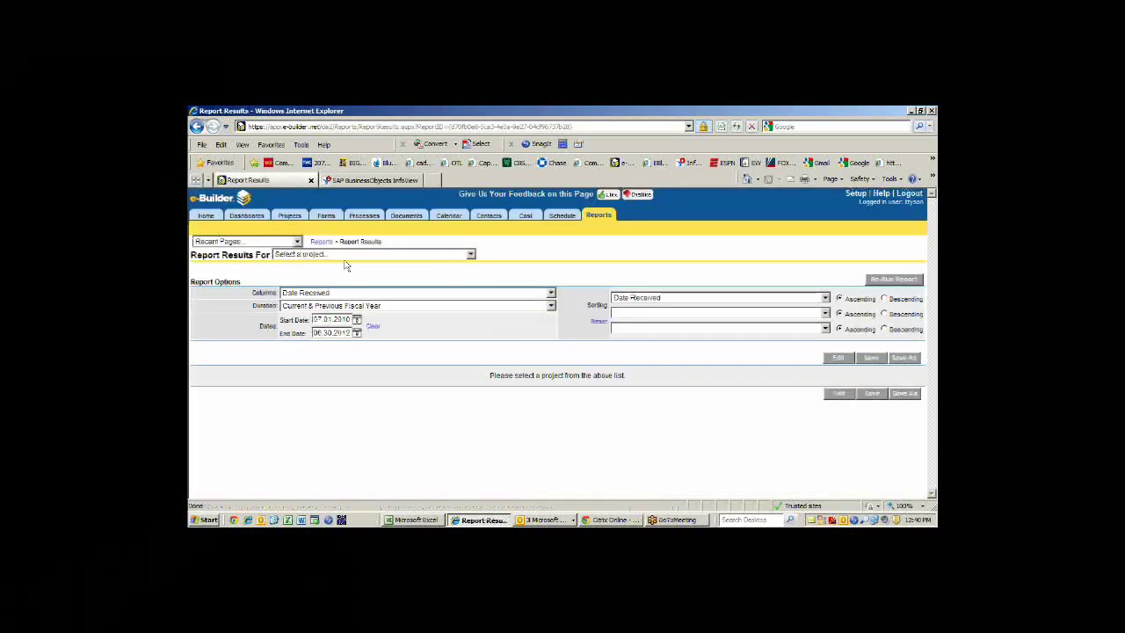
click(348, 258)
scroll(356, 421, down, 2)
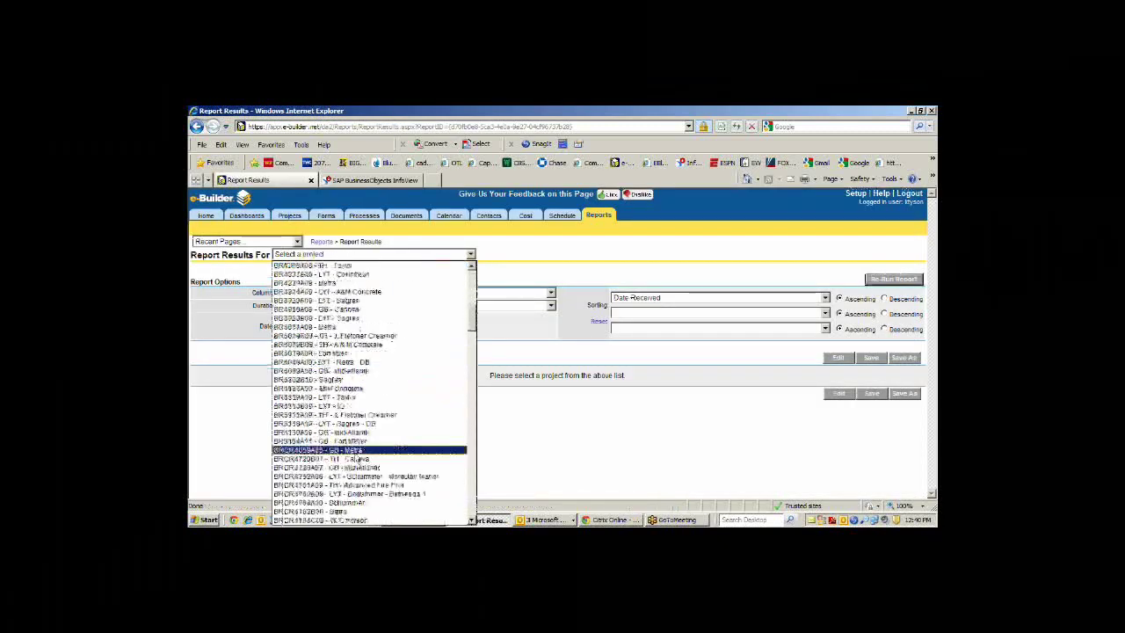
scroll(358, 459, down, 10)
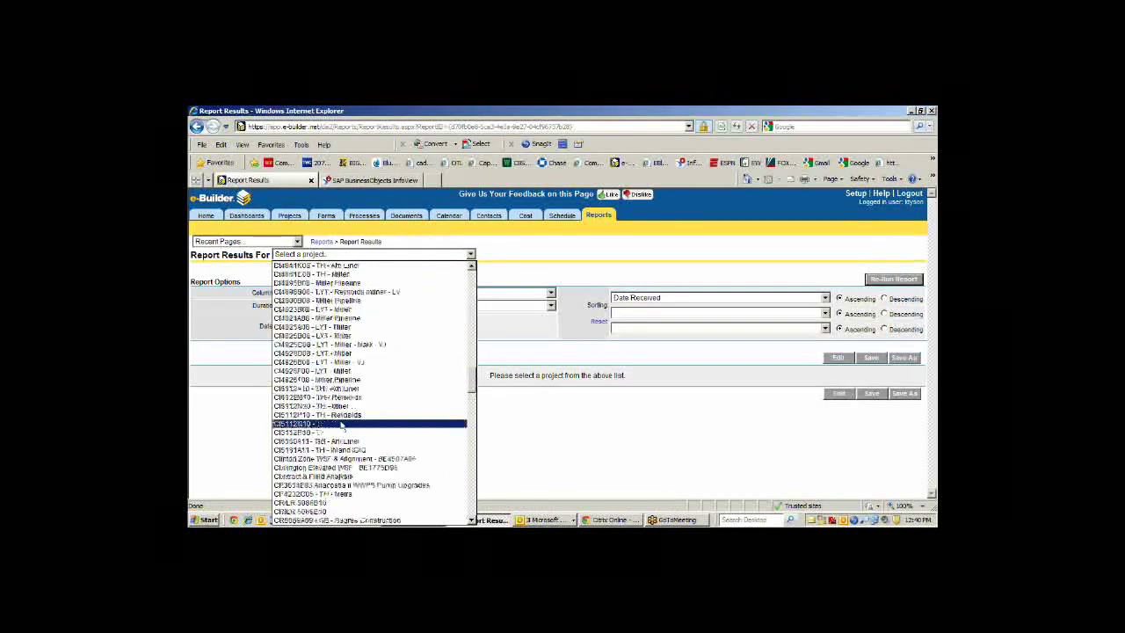
click(326, 370)
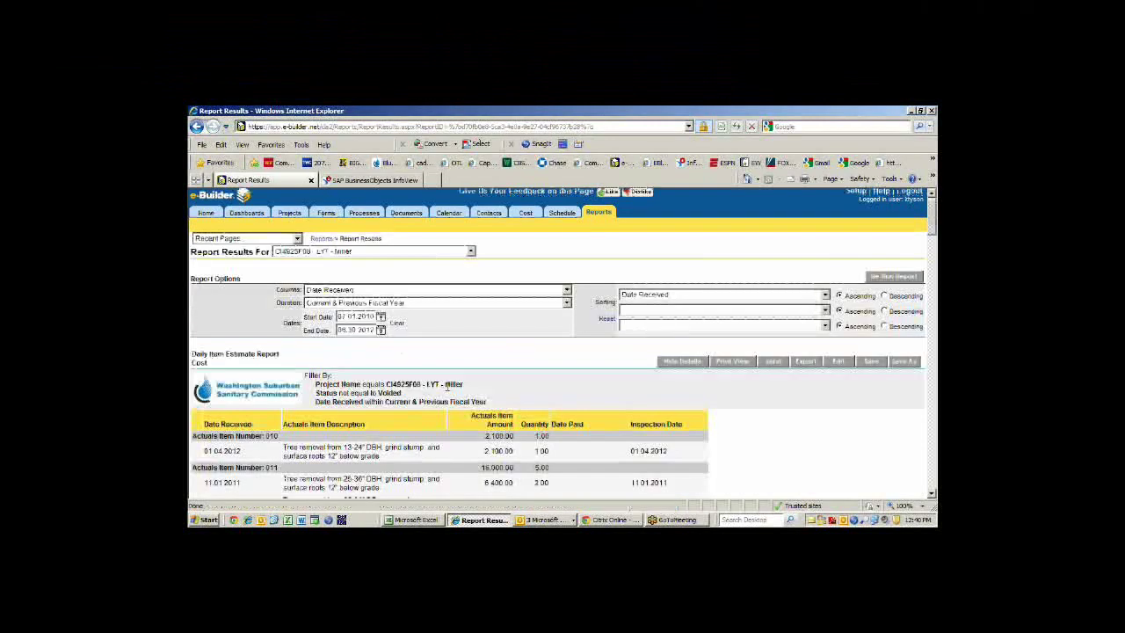
Scroll through the CI4925F08 actuals grouped by item number with dates, amounts and quantities
scroll(422, 351, down, 1)
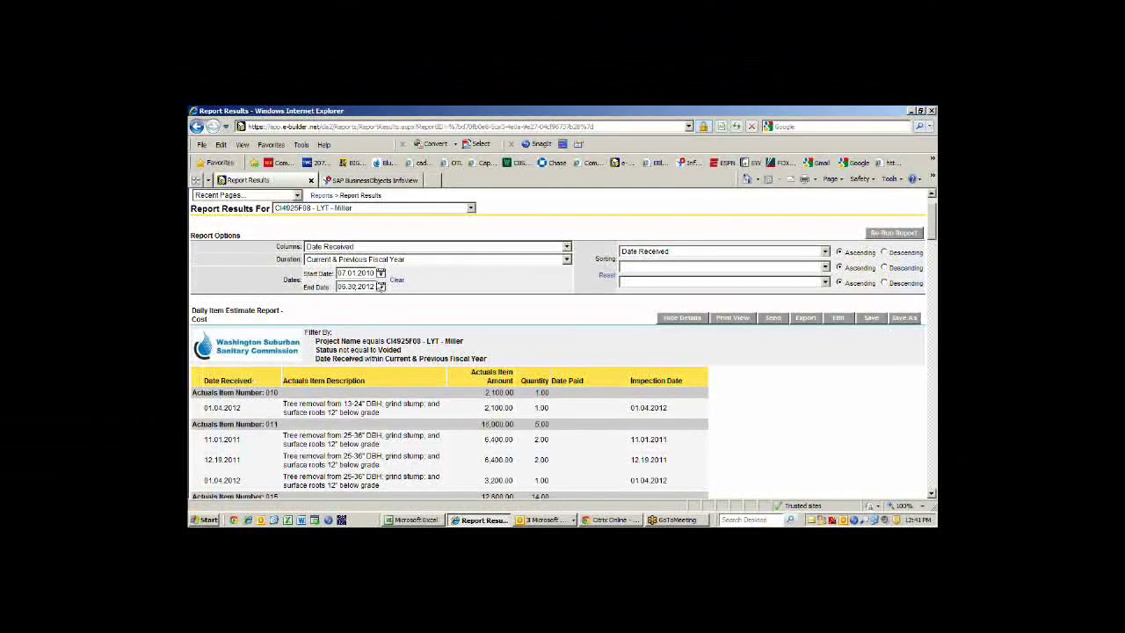
scroll(586, 364, down, 3)
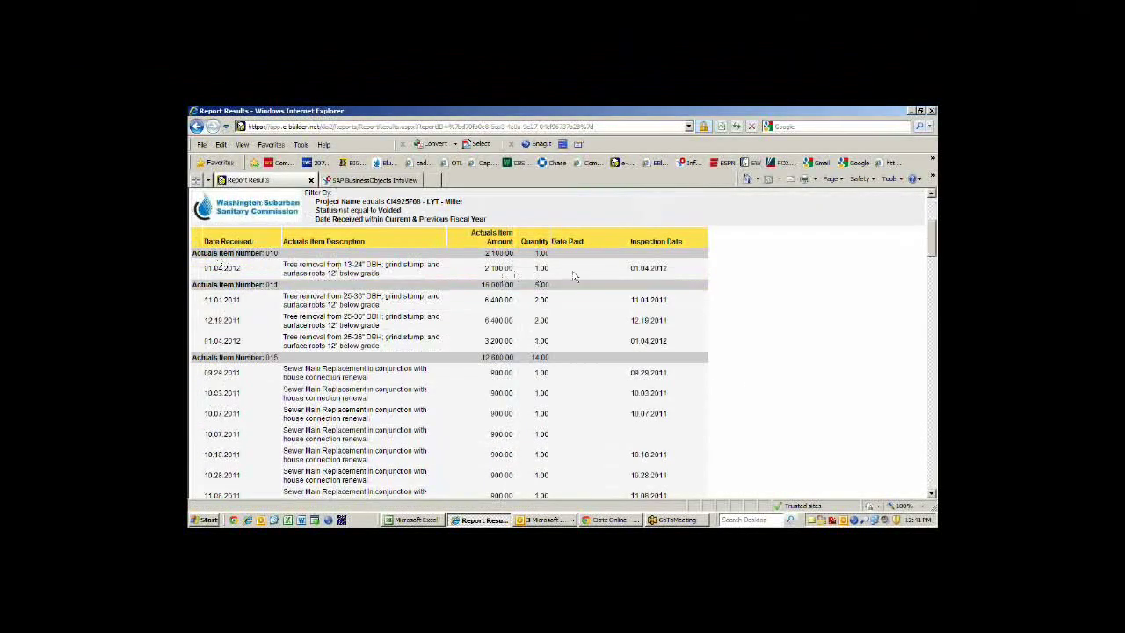
scroll(736, 372, down, 3)
scroll(701, 367, down, 3)
scroll(701, 368, down, 4)
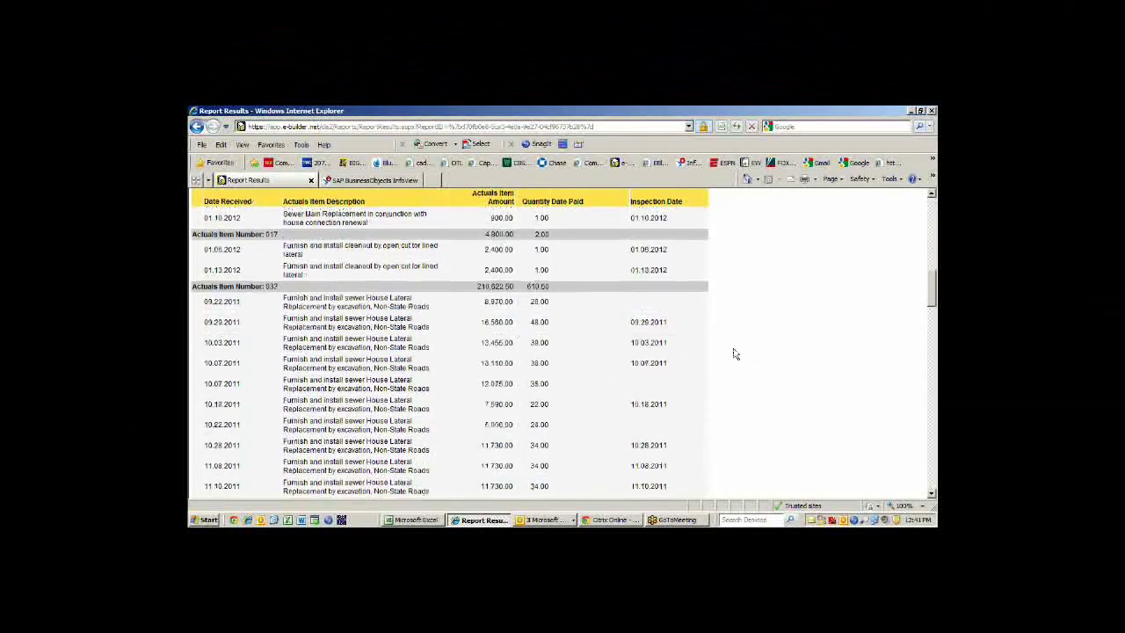
scroll(736, 354, down, 8)
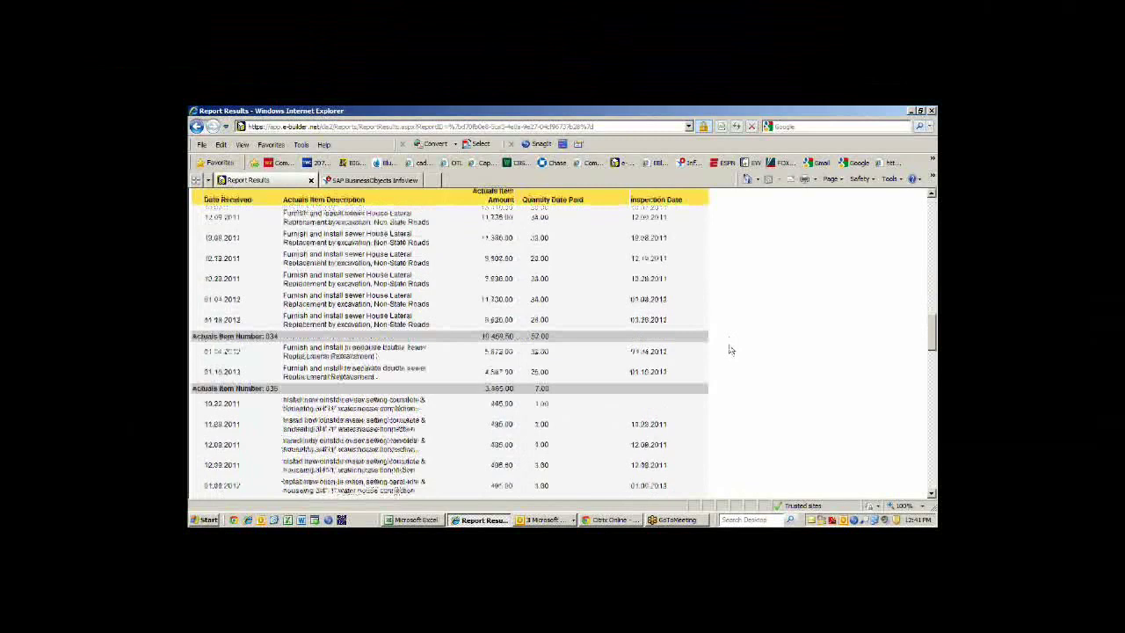
scroll(729, 350, down, 10)
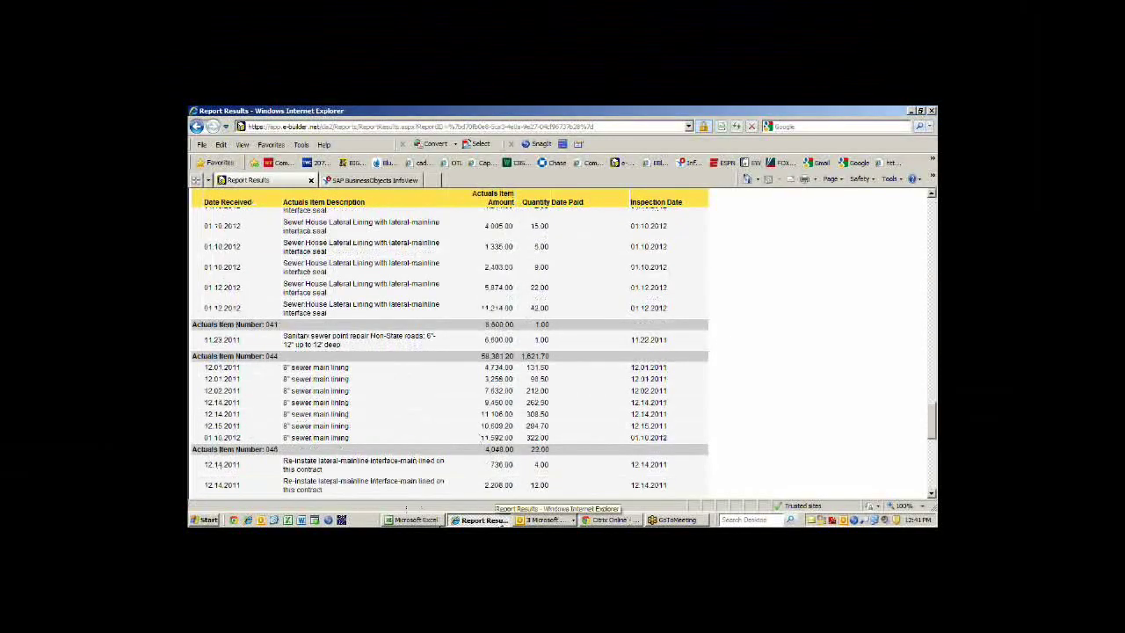
Bring the FY 12 Sewer Breakdown Report (7/1/2011–12/31/2011) back on screen in InfoView
click(373, 179)
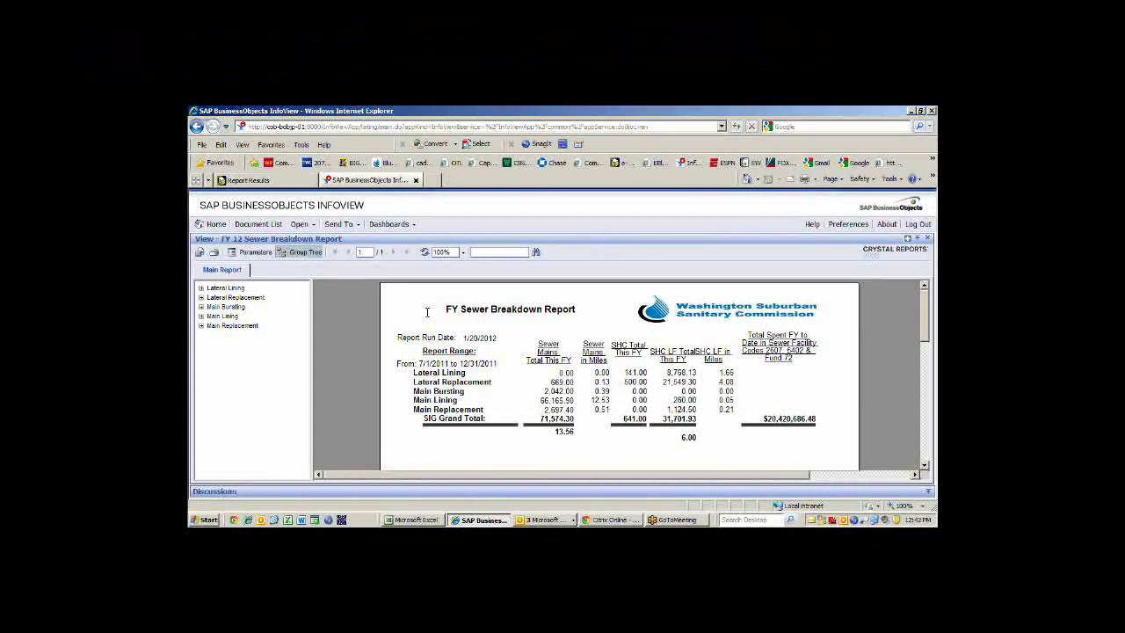
Open the Contractor Performance Issues Questionaire by CM report and review the $3,588,869 water main contract
click(216, 225)
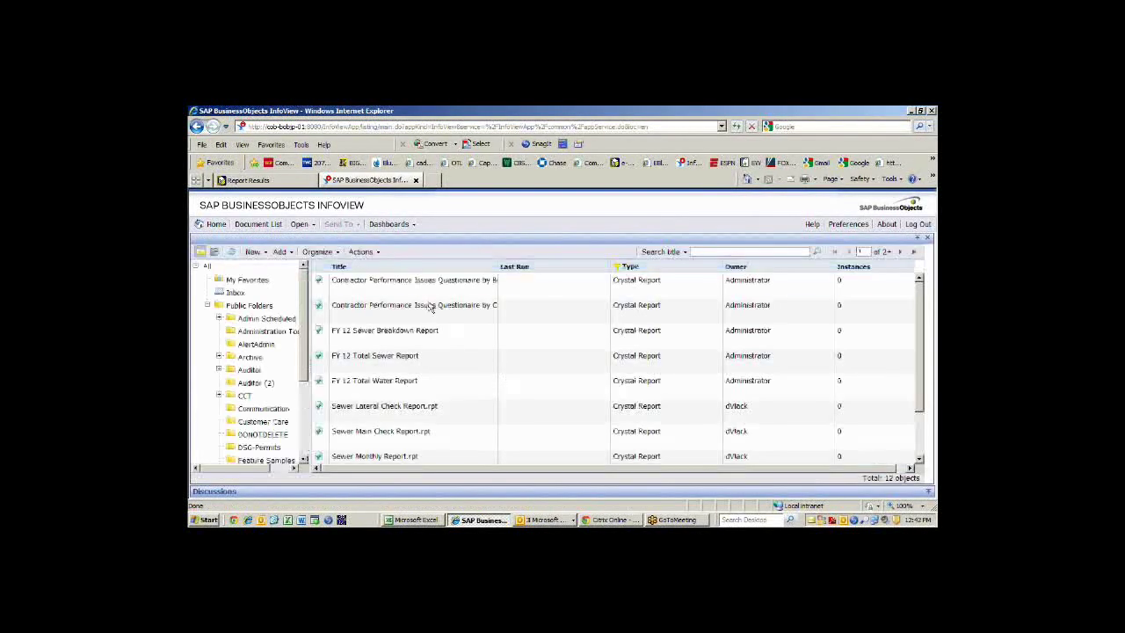
click(430, 306)
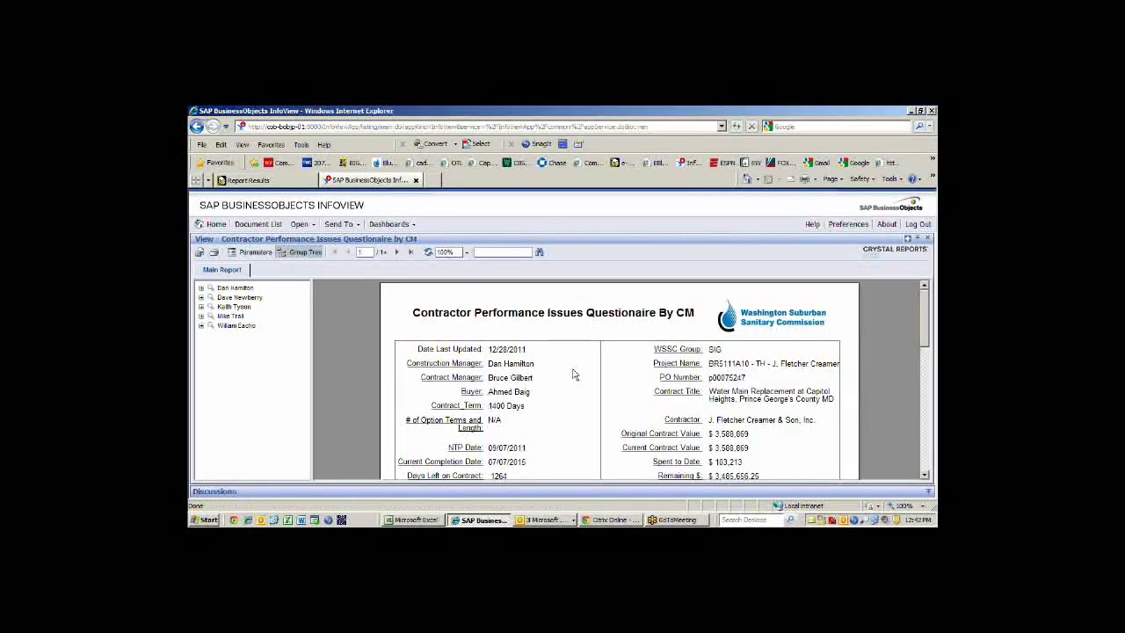
scroll(579, 382, down, 1)
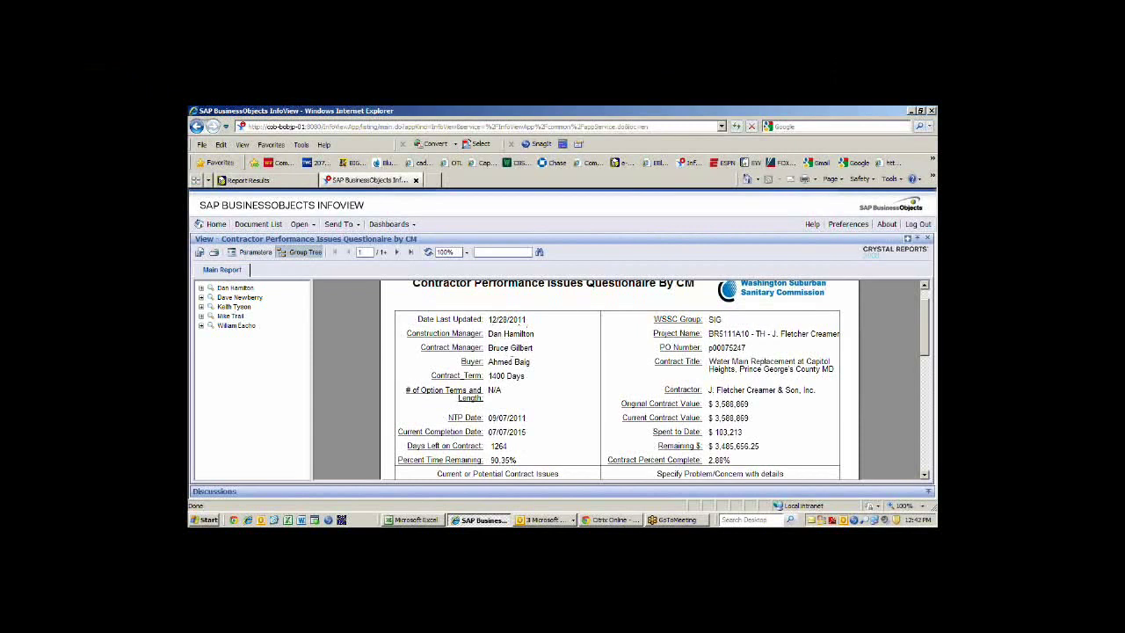
scroll(519, 376, down, 1)
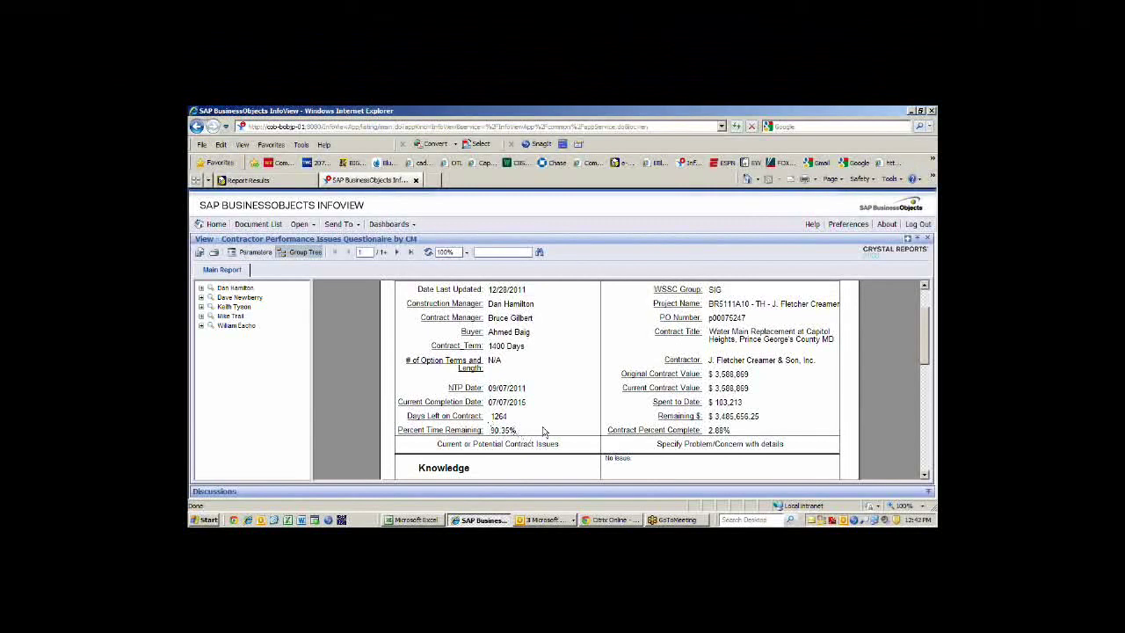
scroll(485, 403, down, 1)
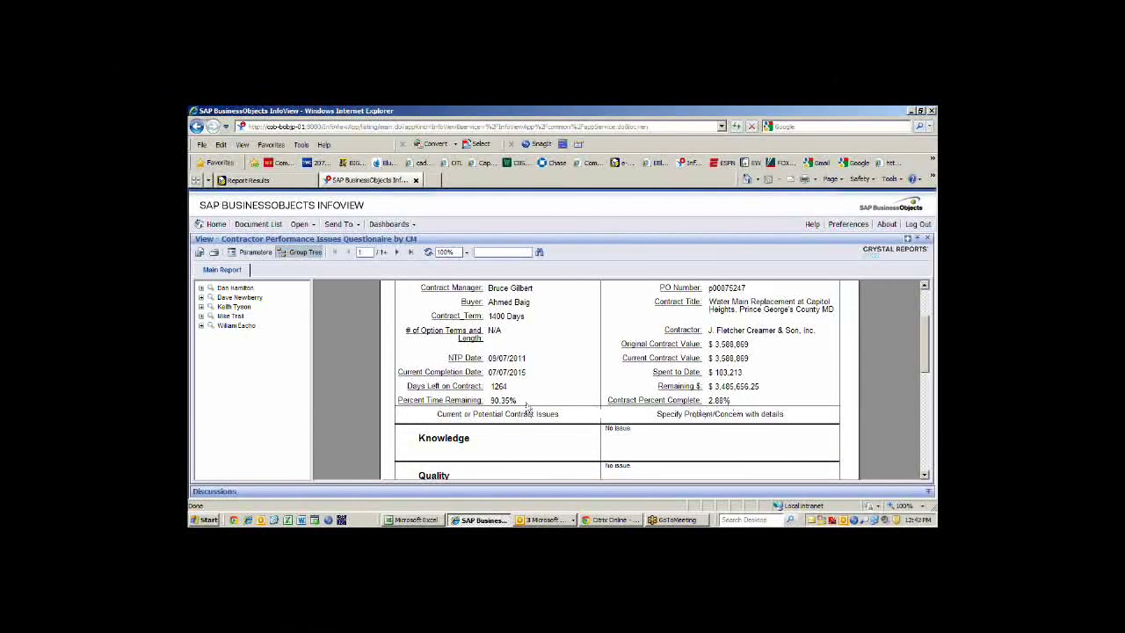
Page through the questionnaire report, reviewing the next two pages
click(396, 252)
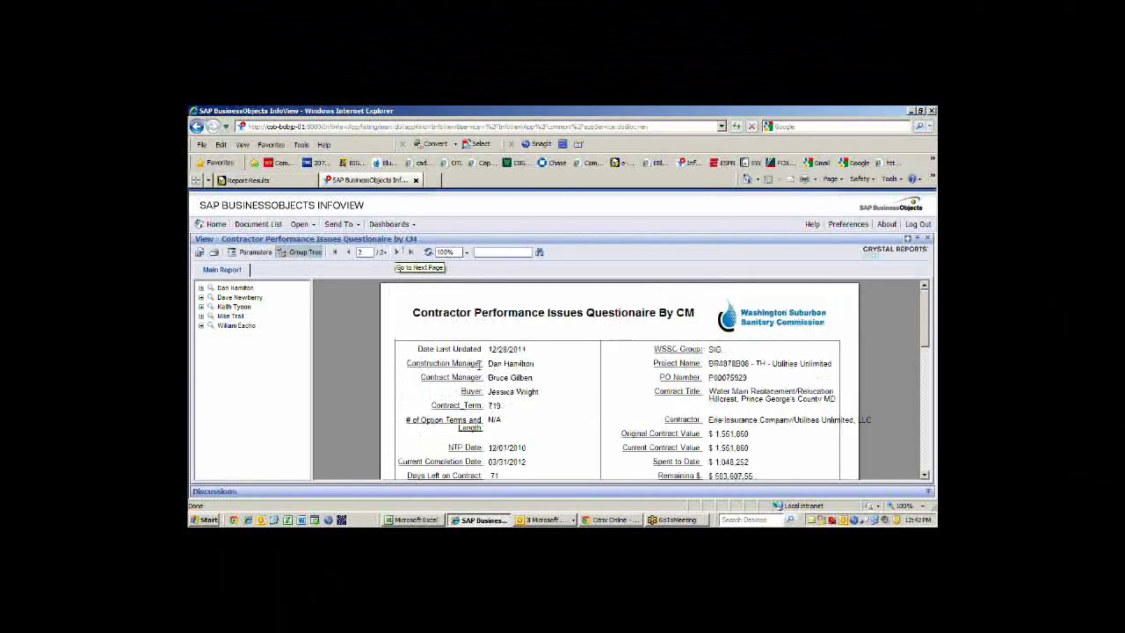
scroll(551, 391, down, 2)
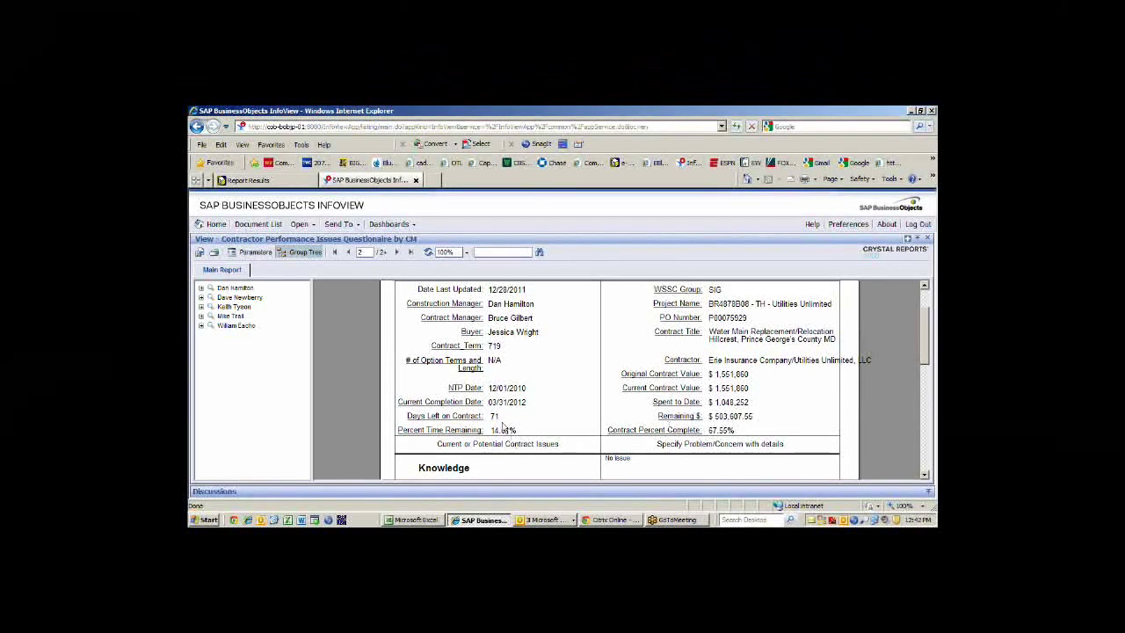
scroll(505, 403, down, 1)
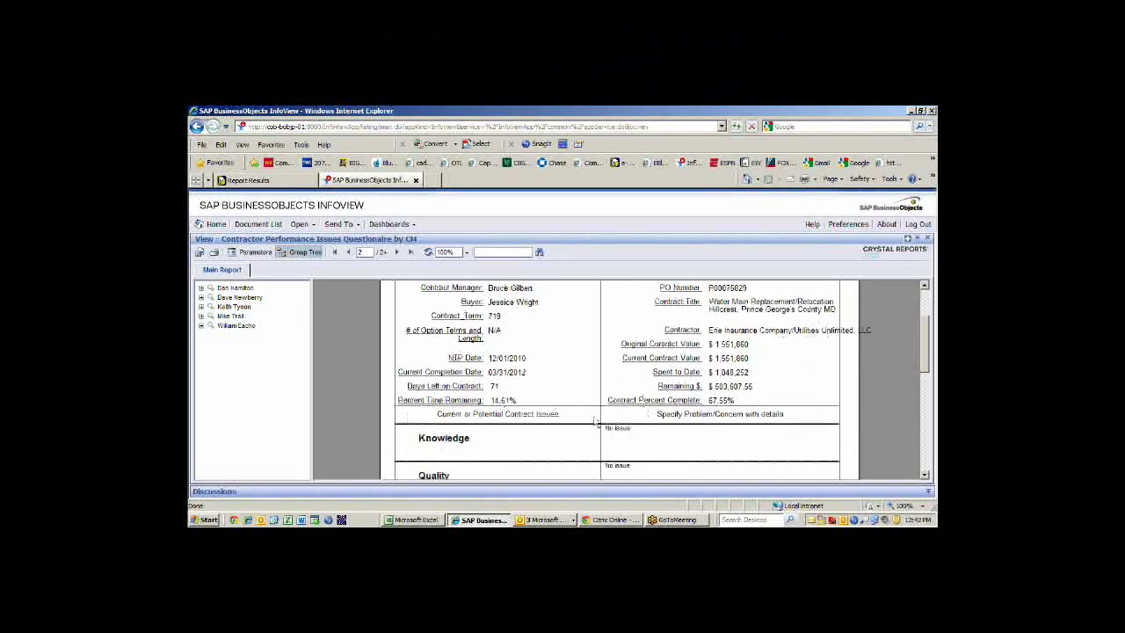
scroll(595, 422, down, 4)
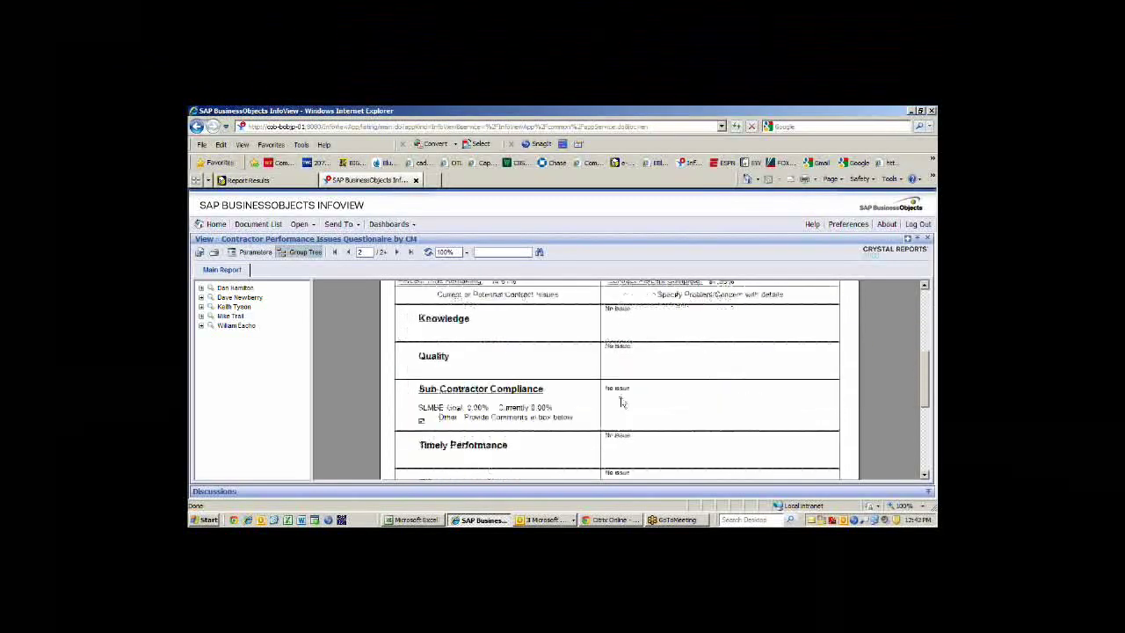
scroll(648, 410, down, 3)
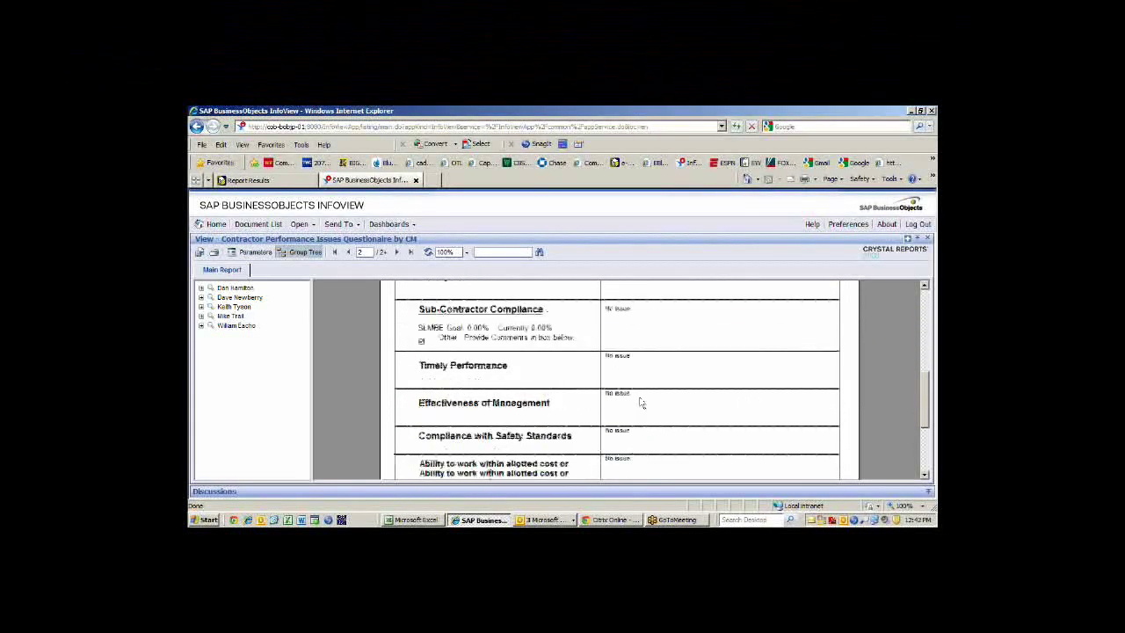
scroll(640, 402, down, 4)
scroll(619, 402, up, 12)
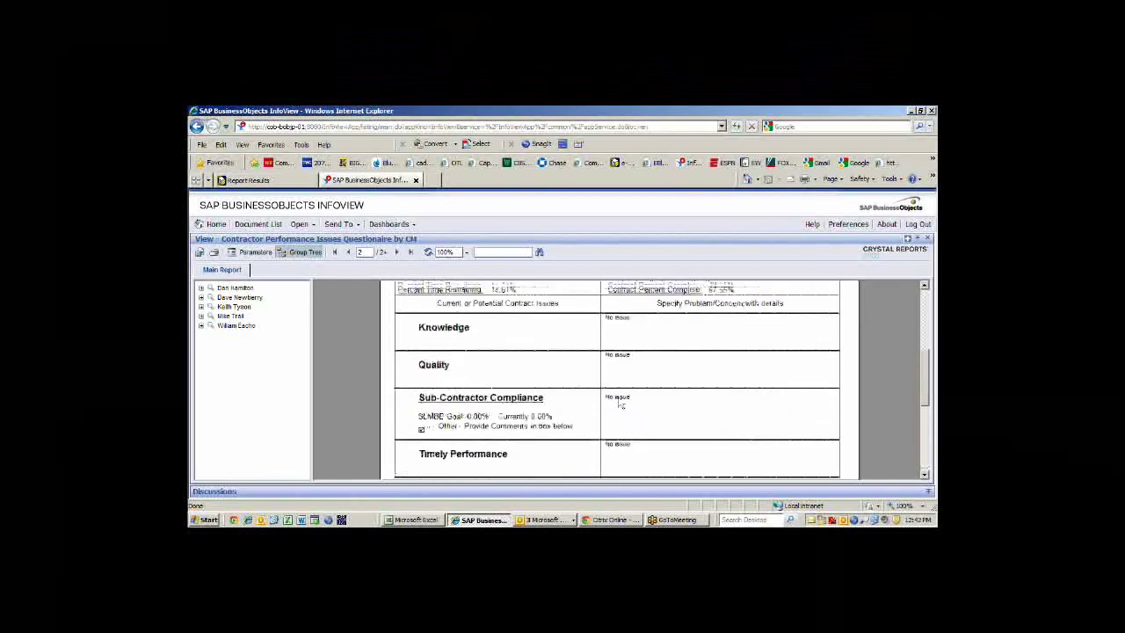
scroll(619, 403, up, 2)
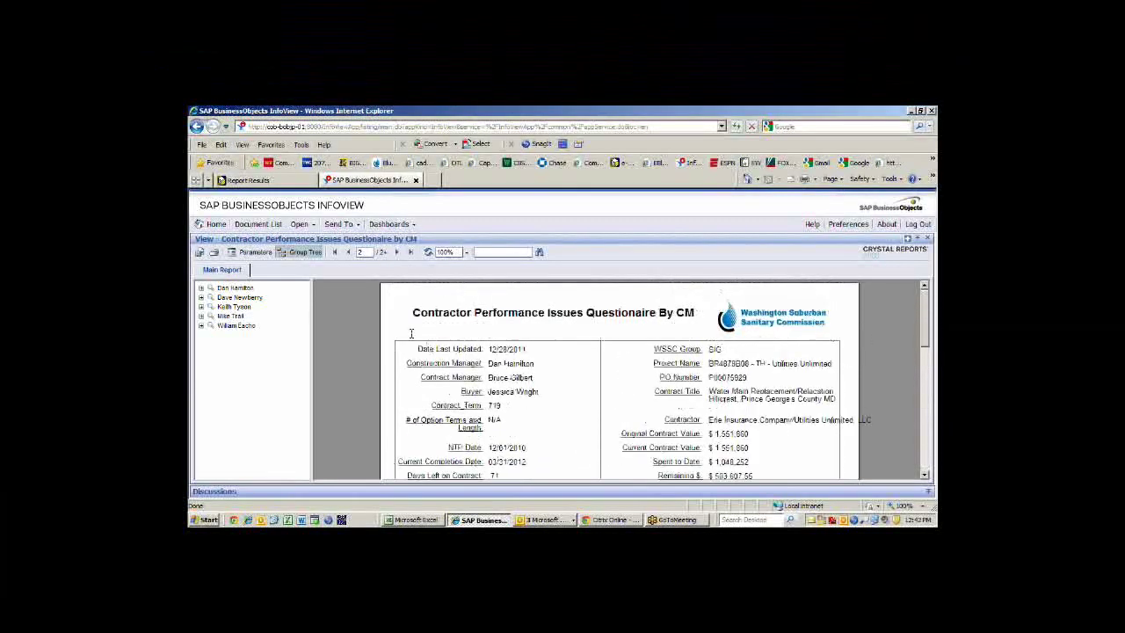
click(396, 251)
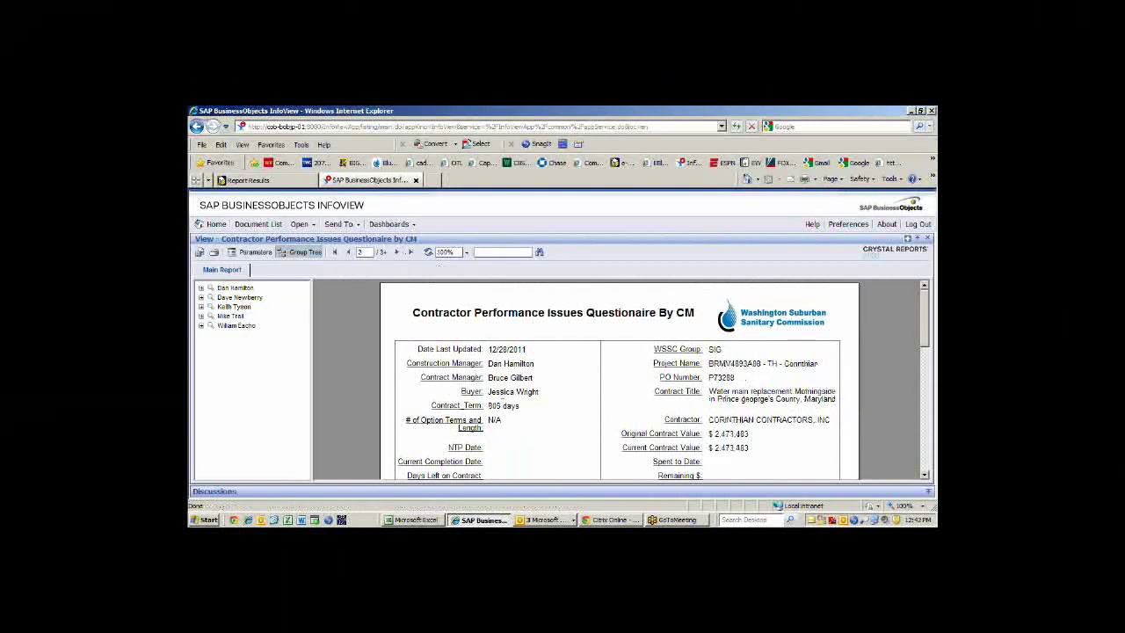
scroll(502, 391, down, 1)
scroll(502, 391, down, 8)
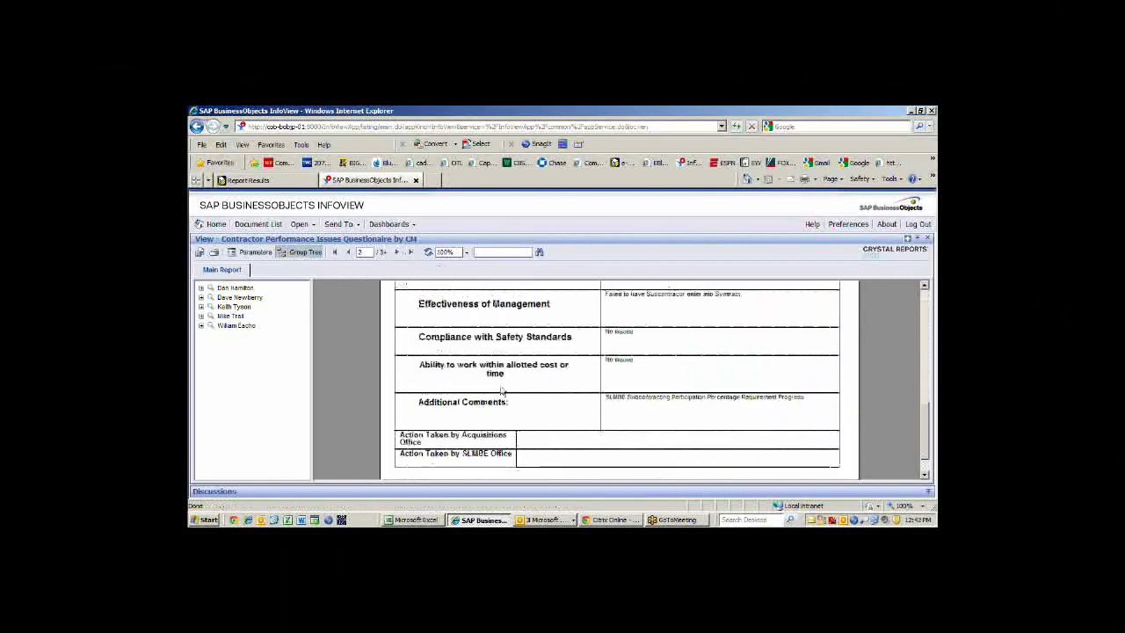
scroll(502, 391, up, 8)
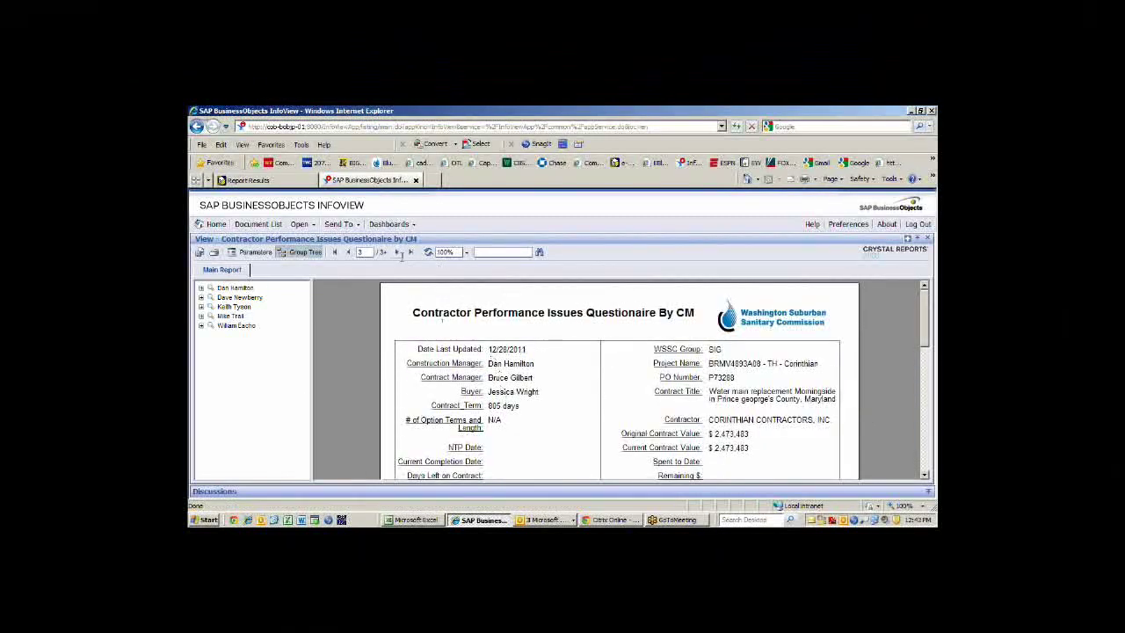
Drill into one construction manager's questionnaire in the Group Tree, then return to the document list
click(234, 305)
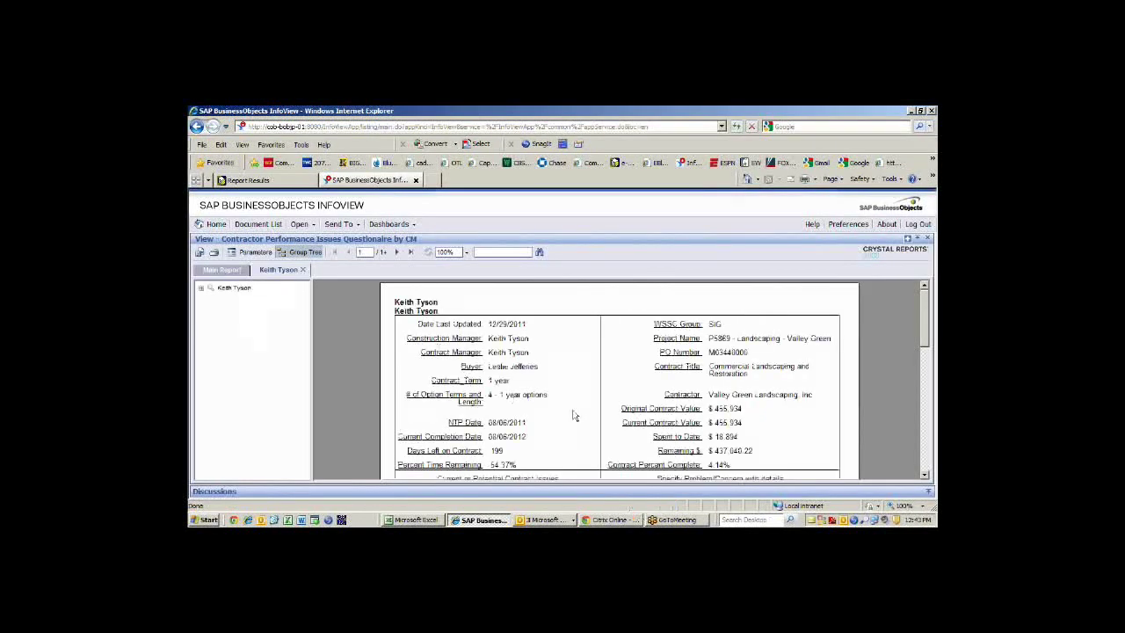
scroll(573, 414, down, 2)
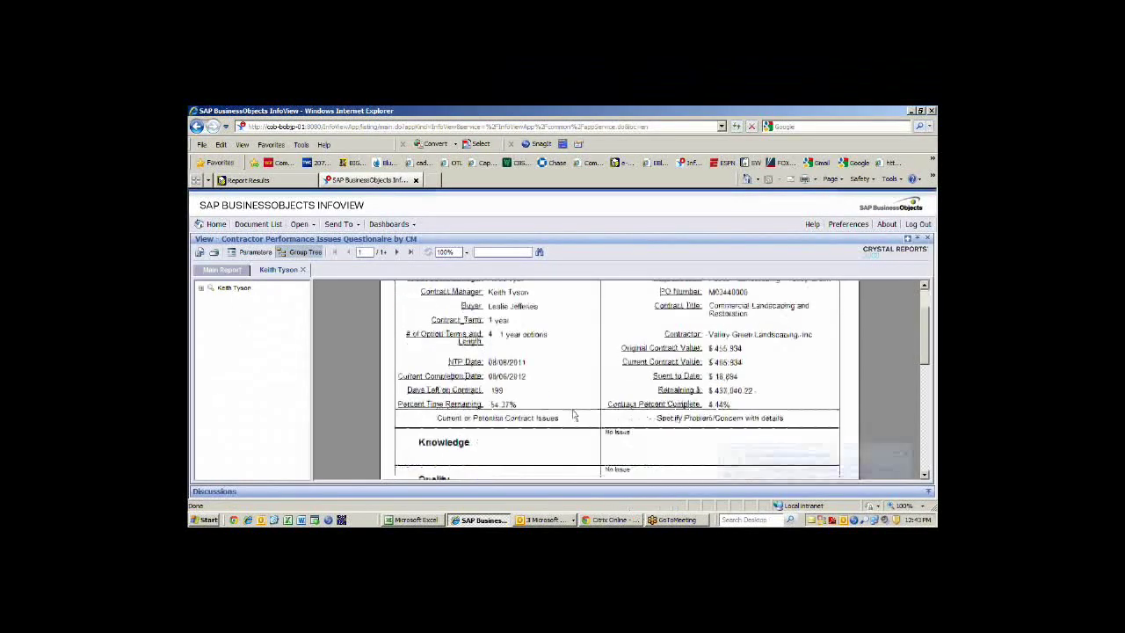
scroll(573, 415, down, 3)
scroll(573, 414, up, 5)
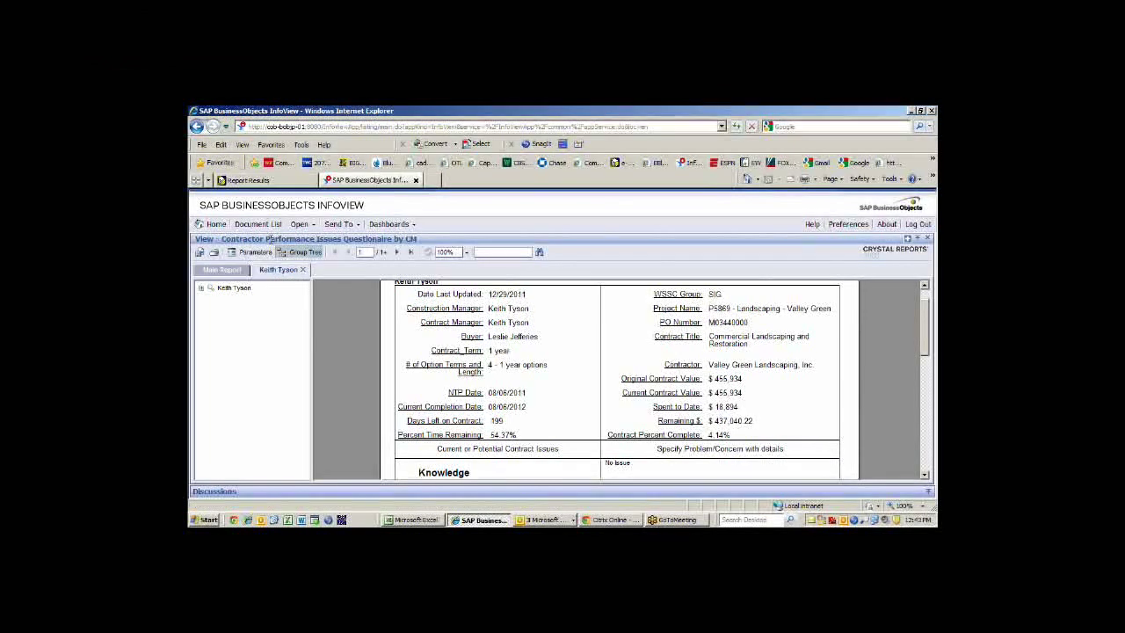
click(215, 224)
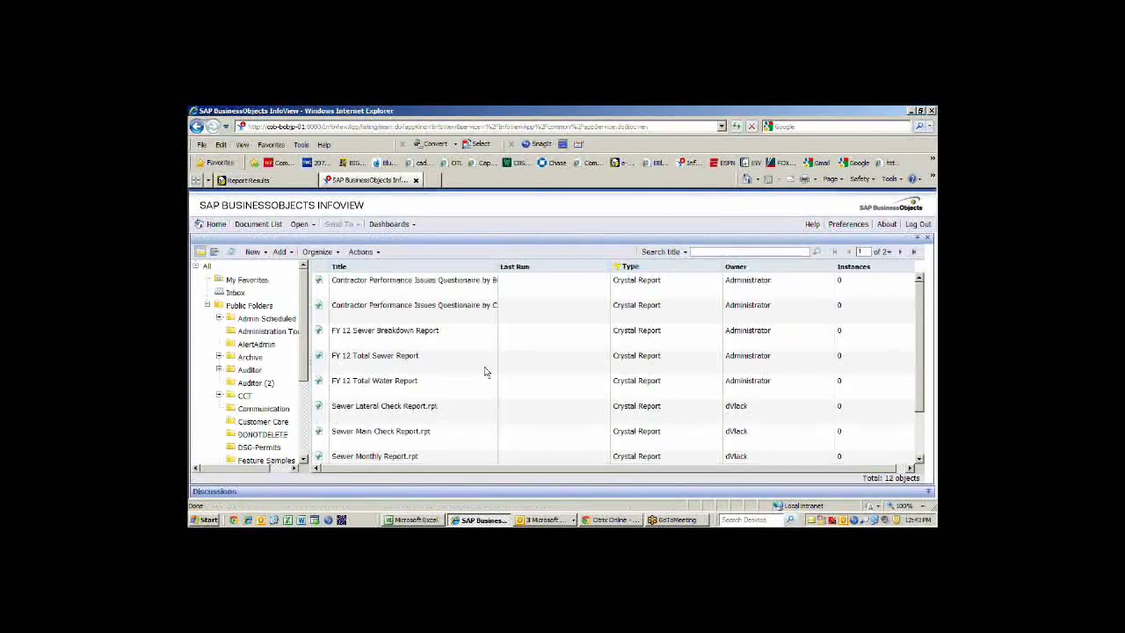
Run Sewer Monthly Report.rpt with 12/1/2011 as the first day and 12/31/2011 as month end
scroll(434, 390, down, 2)
double_click(384, 400)
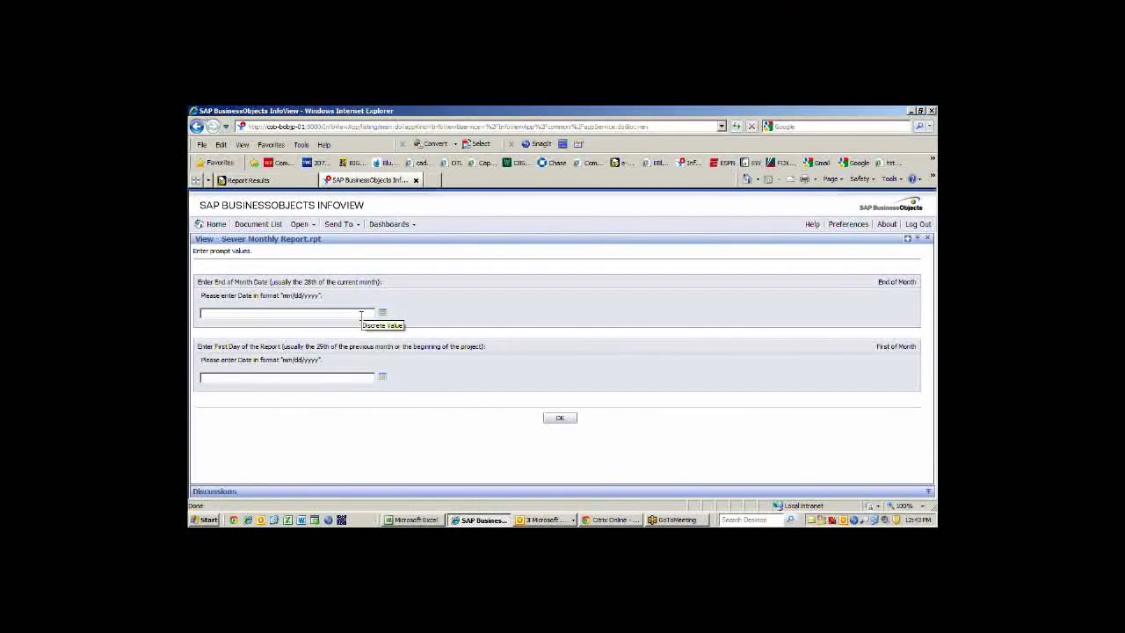
click(383, 313)
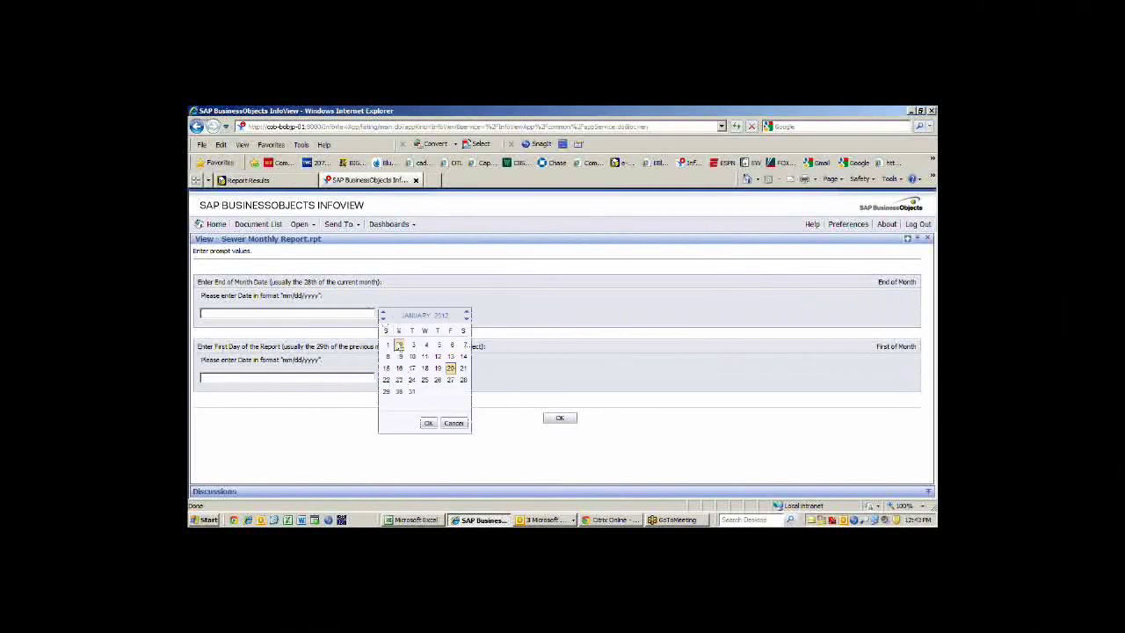
click(383, 317)
click(463, 391)
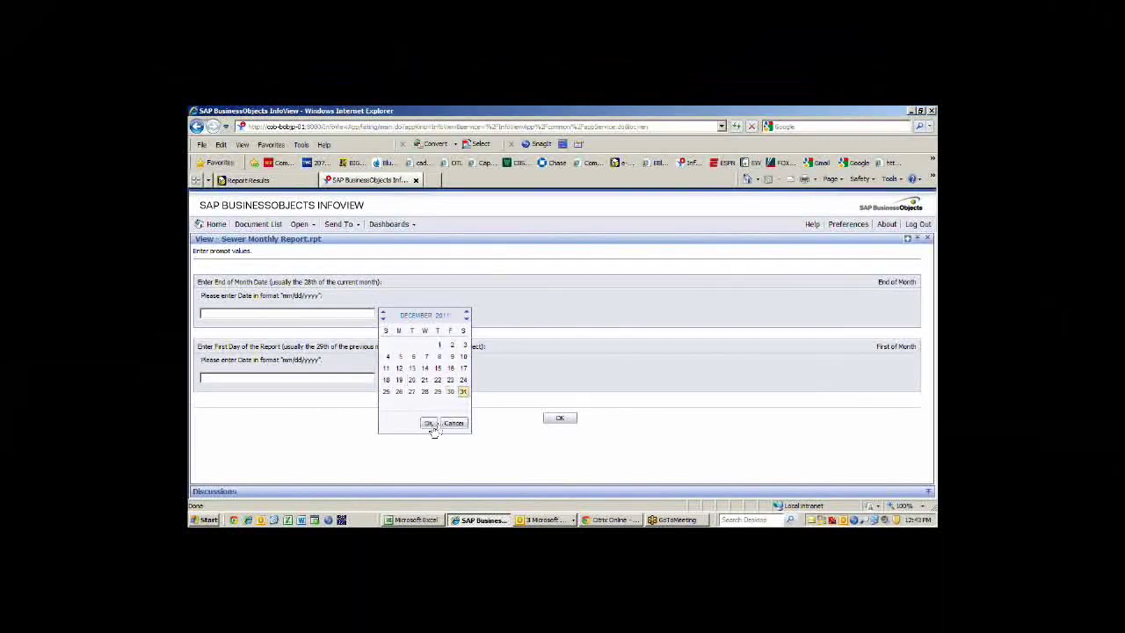
click(428, 423)
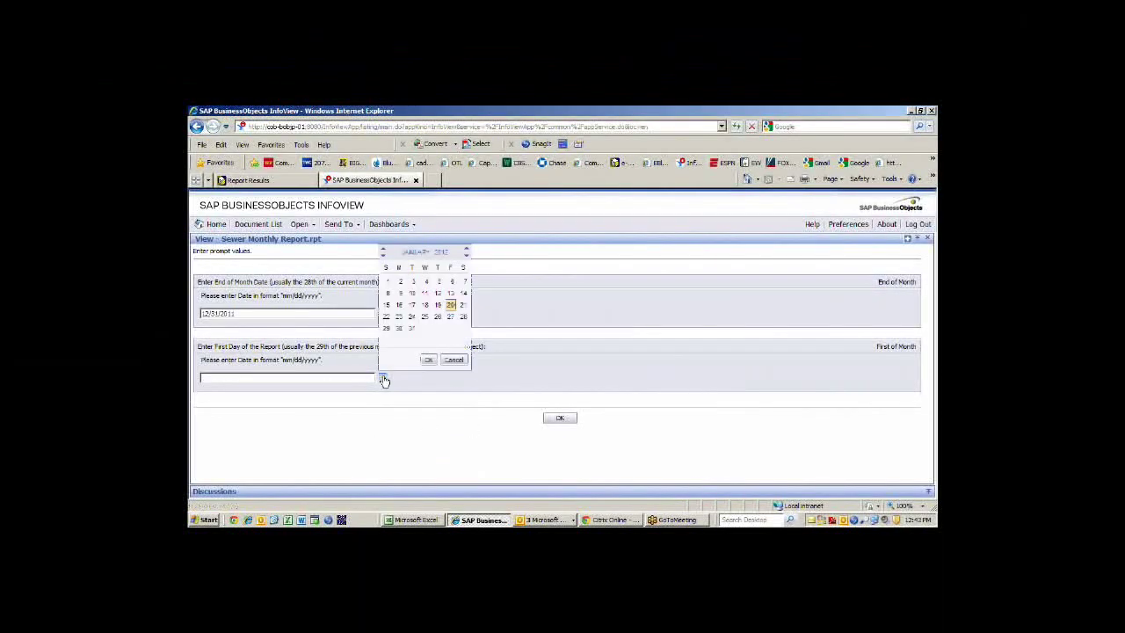
click(382, 251)
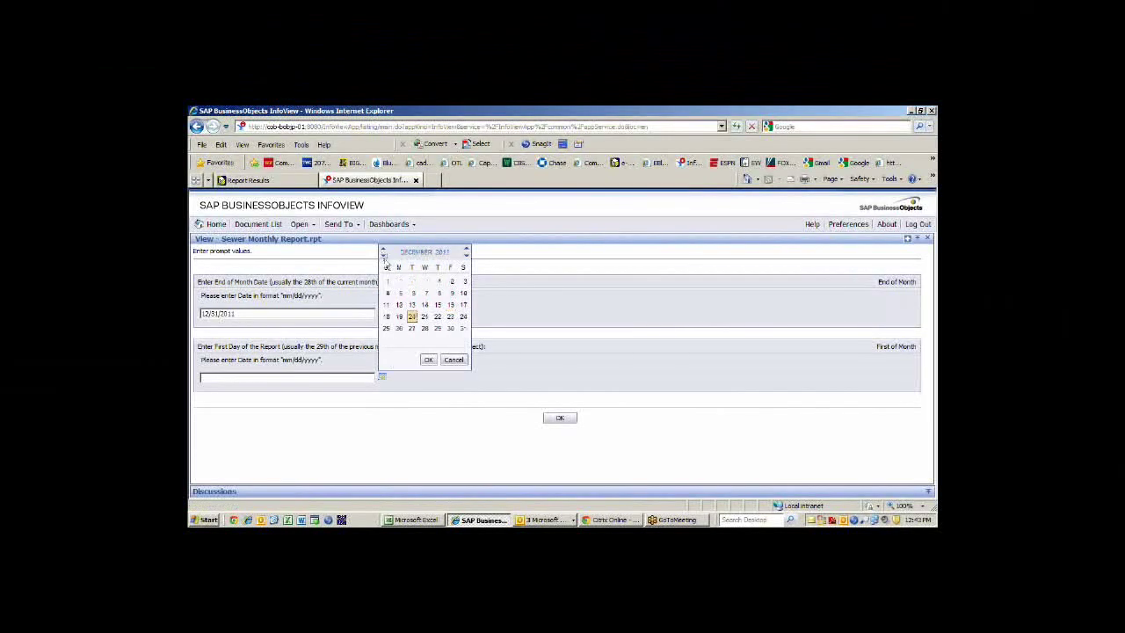
click(440, 282)
click(429, 360)
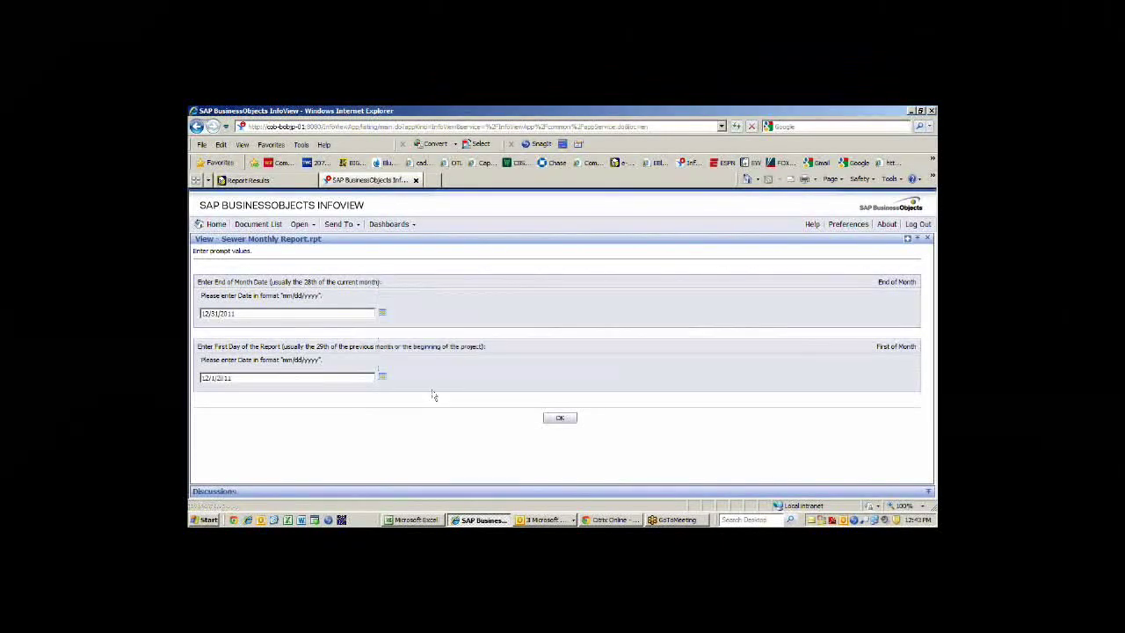
click(557, 419)
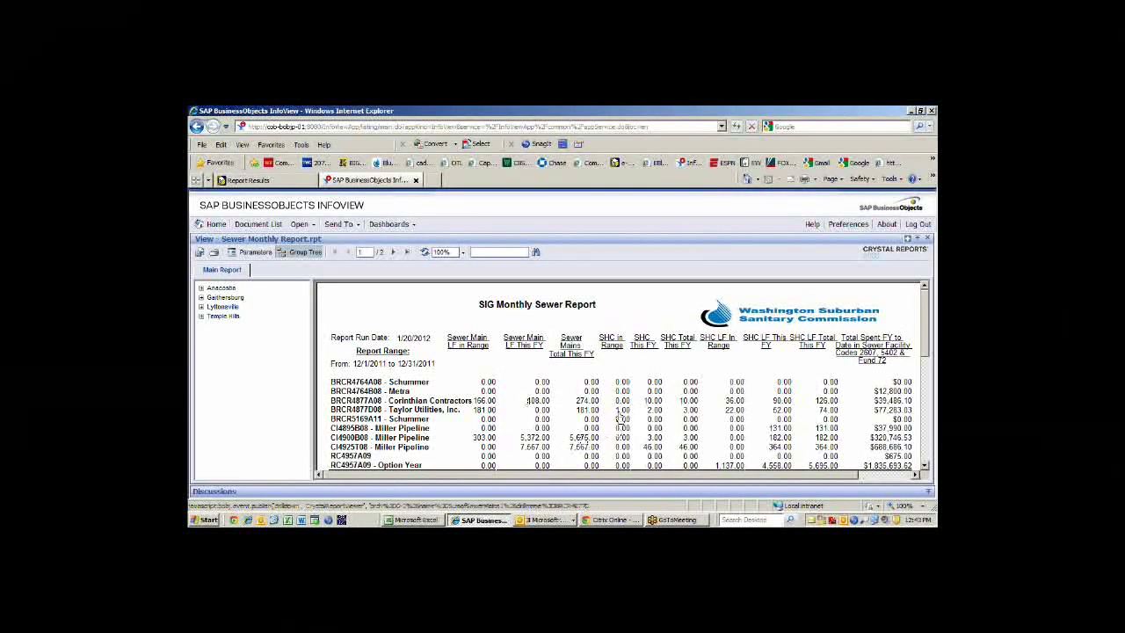
Review each area's totals on page 1 of the sewer report through to Temple Hills and the $20,420,686.48 grand total
scroll(603, 401, down, 2)
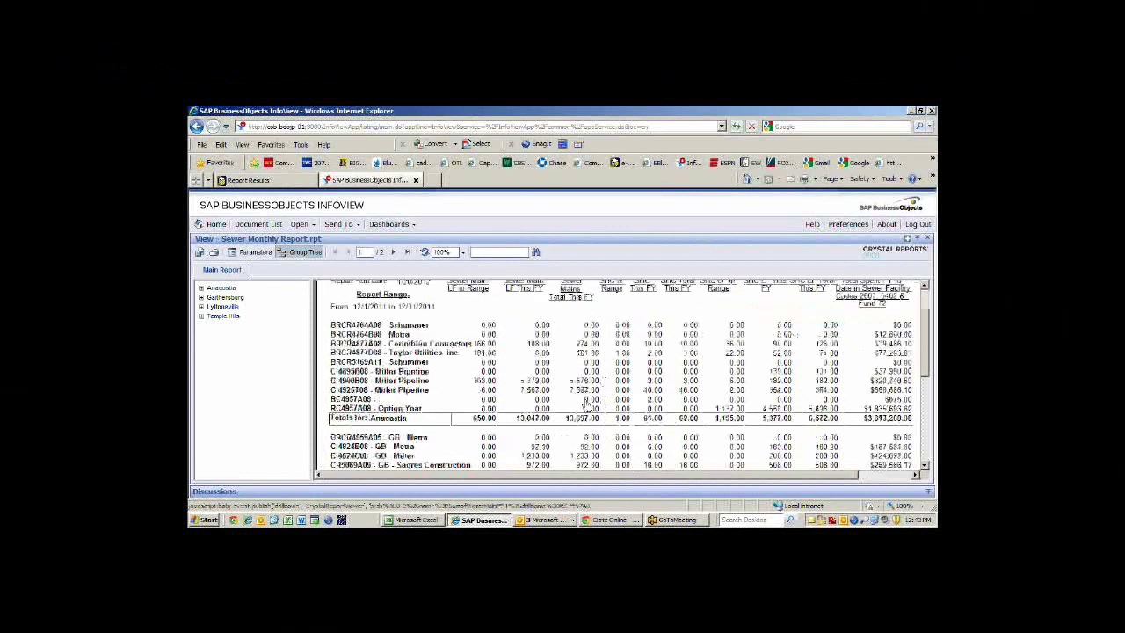
scroll(587, 406, up, 1)
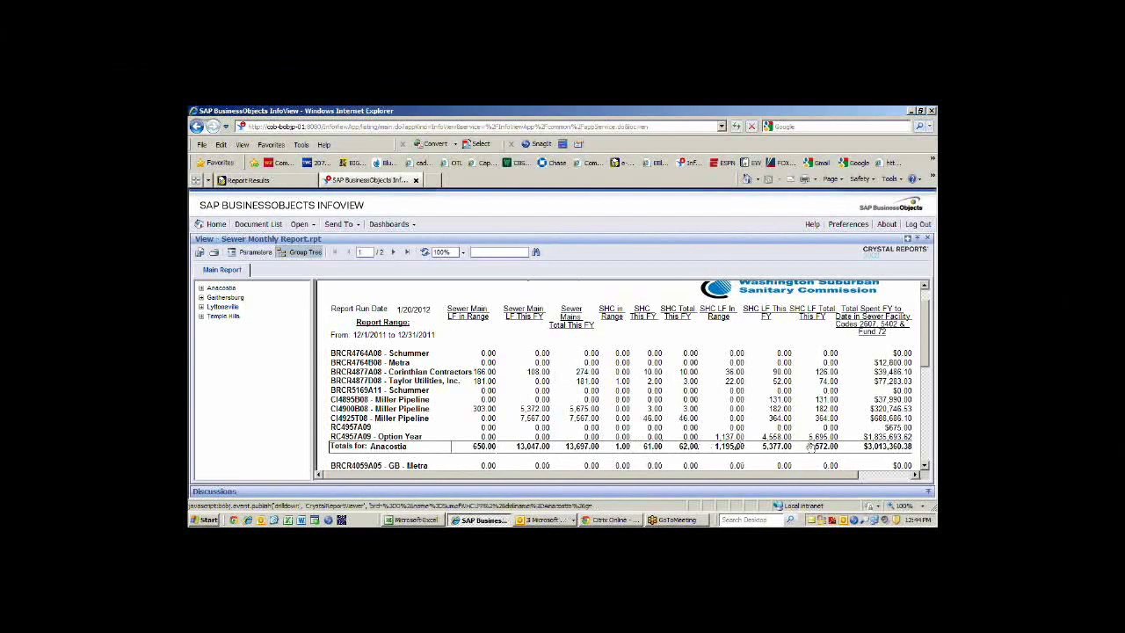
scroll(812, 444, down, 1)
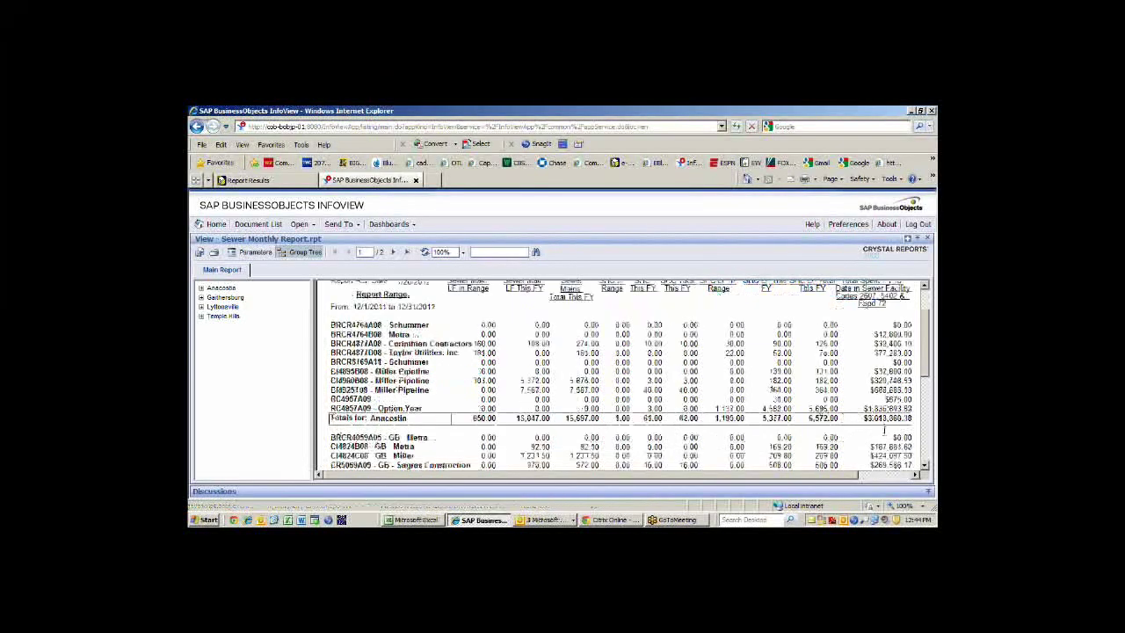
scroll(883, 428, up, 1)
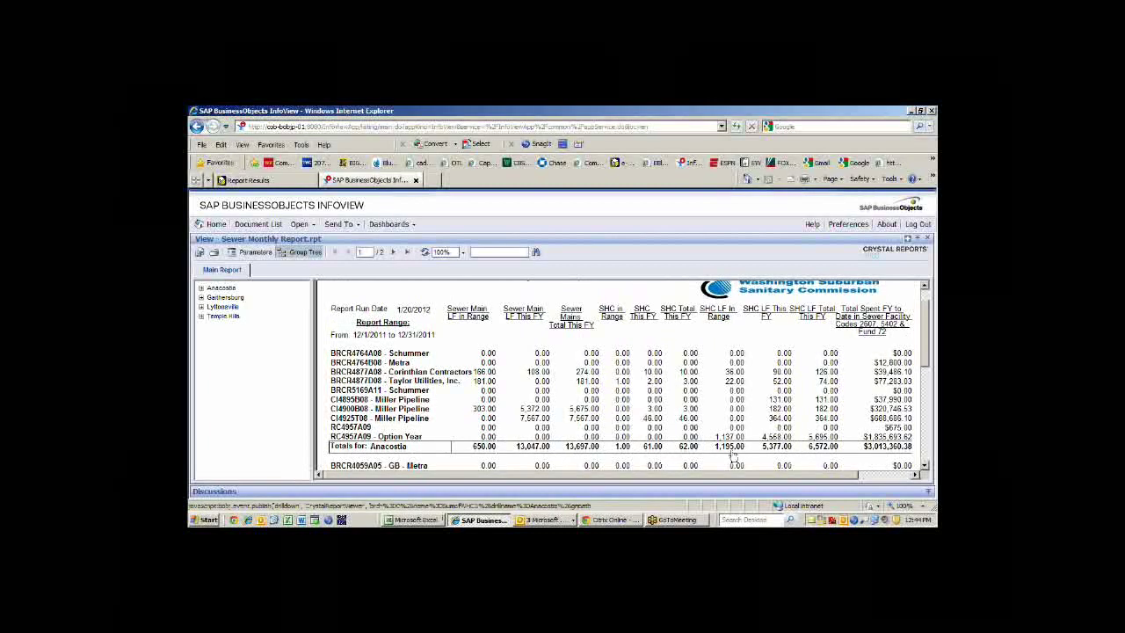
scroll(873, 455, down, 2)
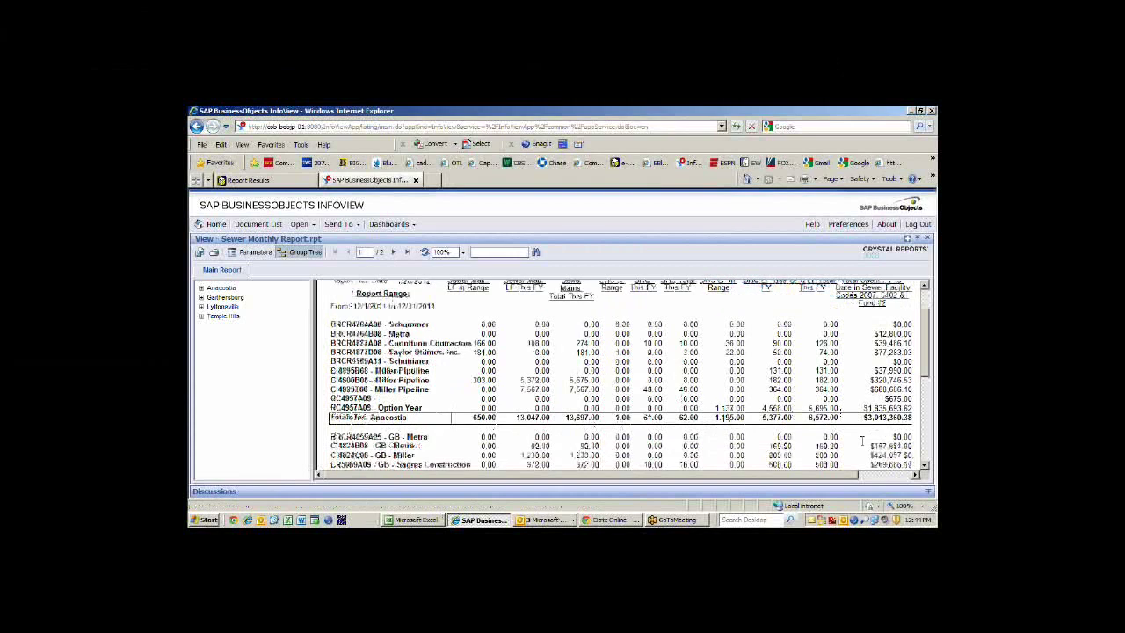
scroll(862, 442, down, 5)
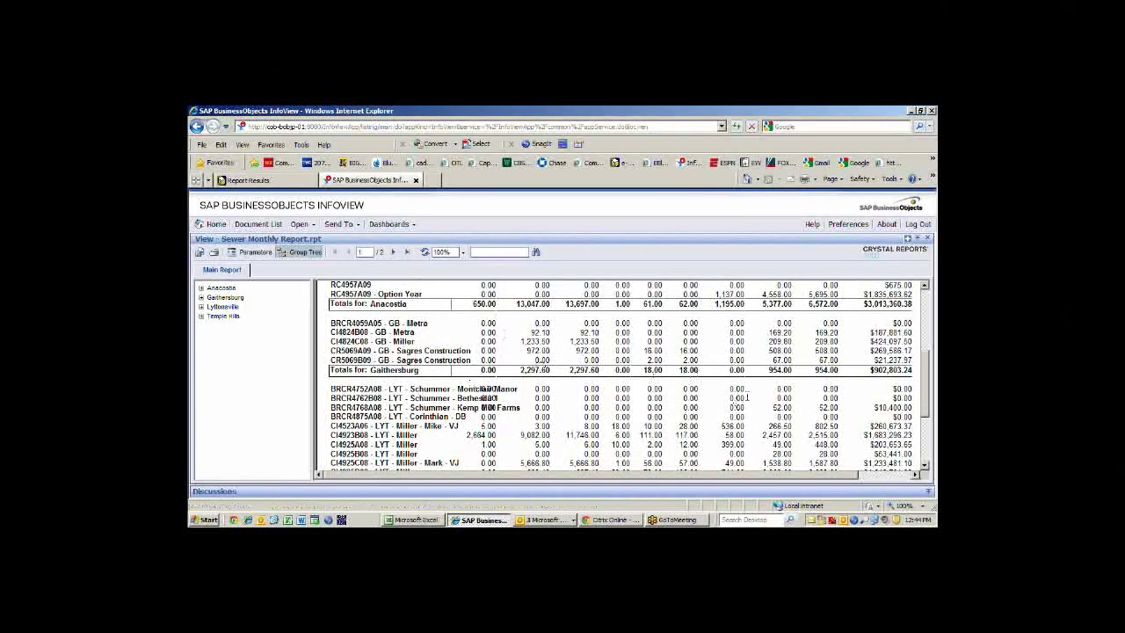
scroll(746, 403, down, 1)
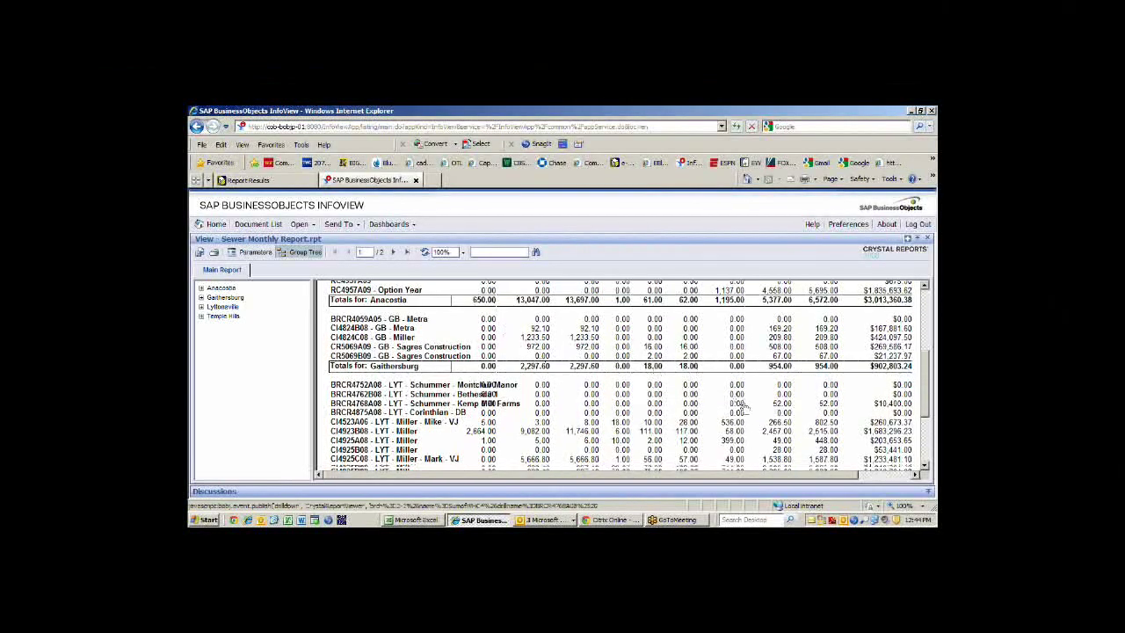
scroll(746, 406, down, 1)
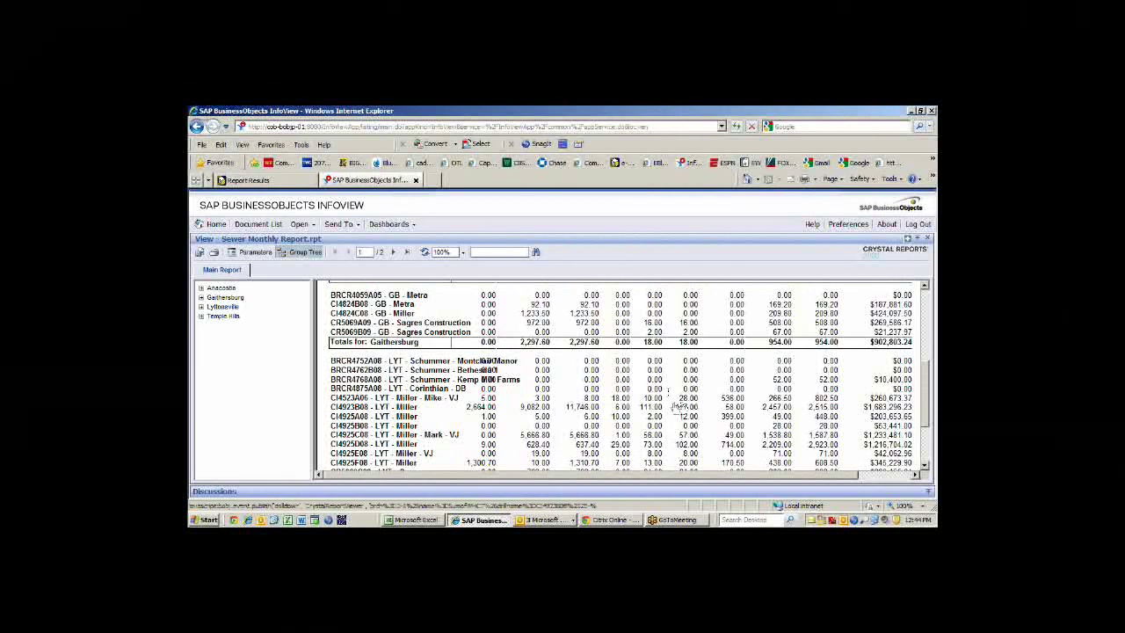
scroll(671, 397, down, 2)
scroll(486, 404, up, 2)
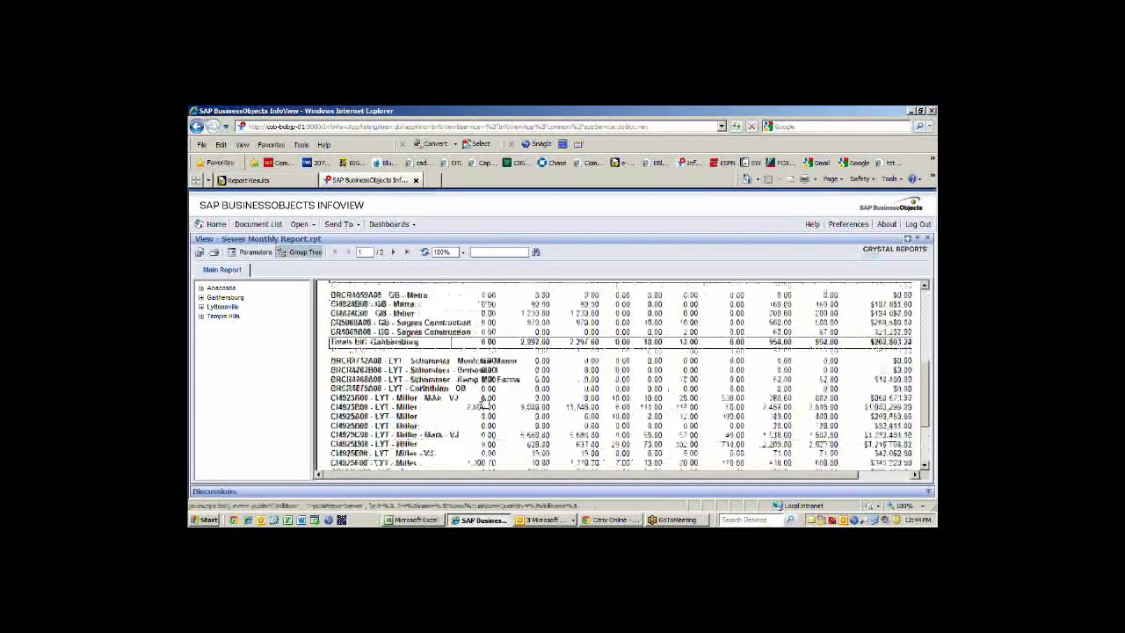
scroll(484, 403, down, 3)
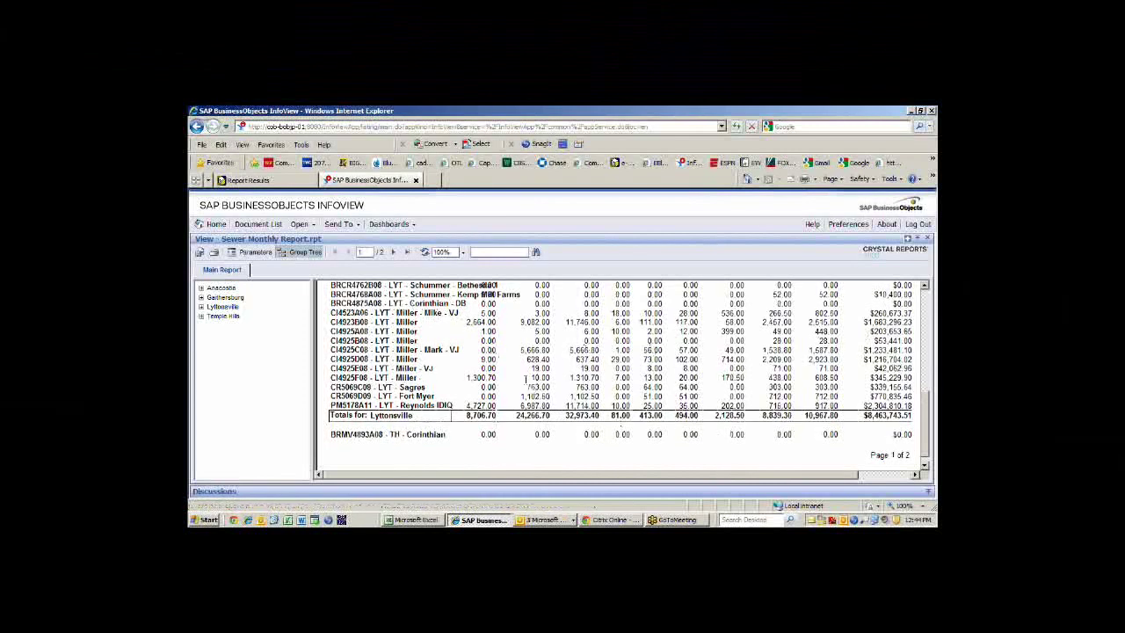
scroll(501, 365, up, 2)
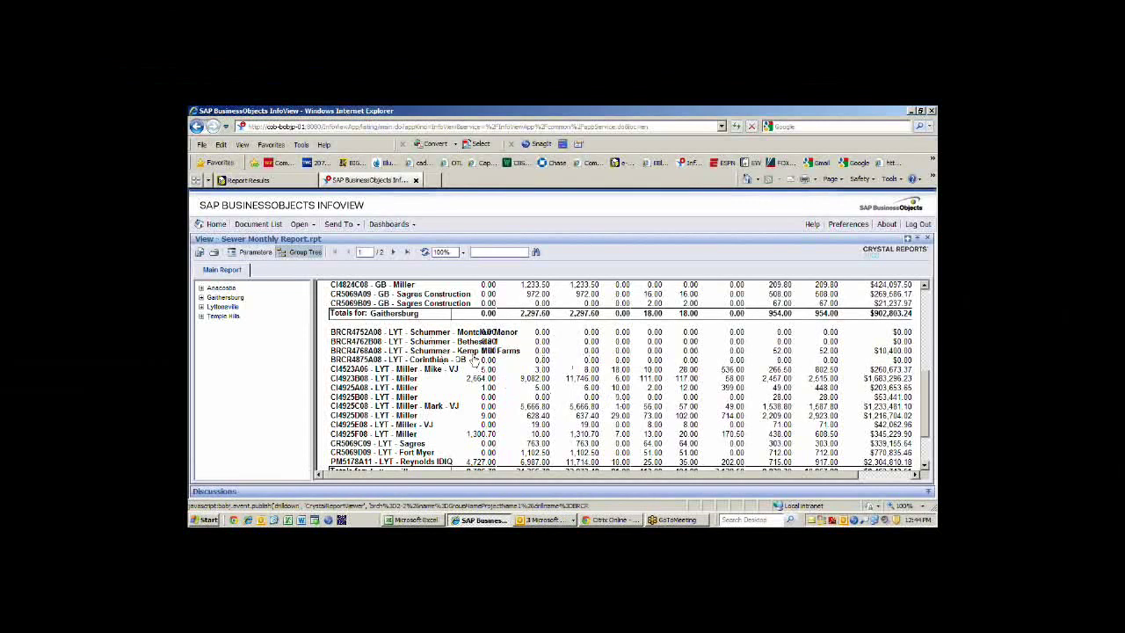
scroll(475, 360, down, 1)
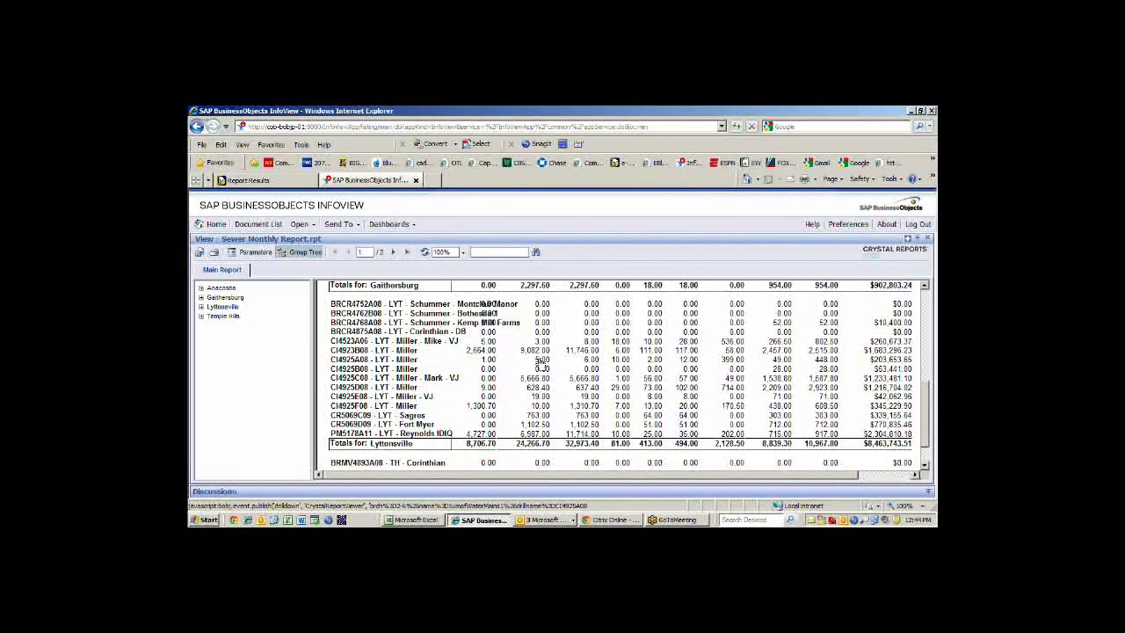
scroll(541, 364, down, 1)
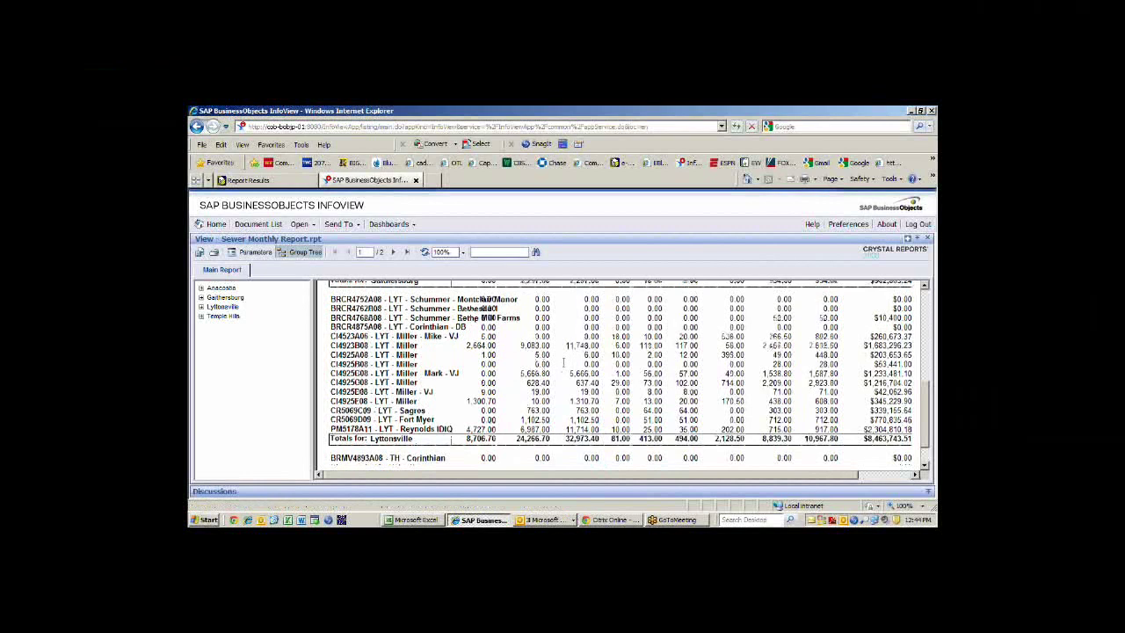
scroll(563, 361, down, 3)
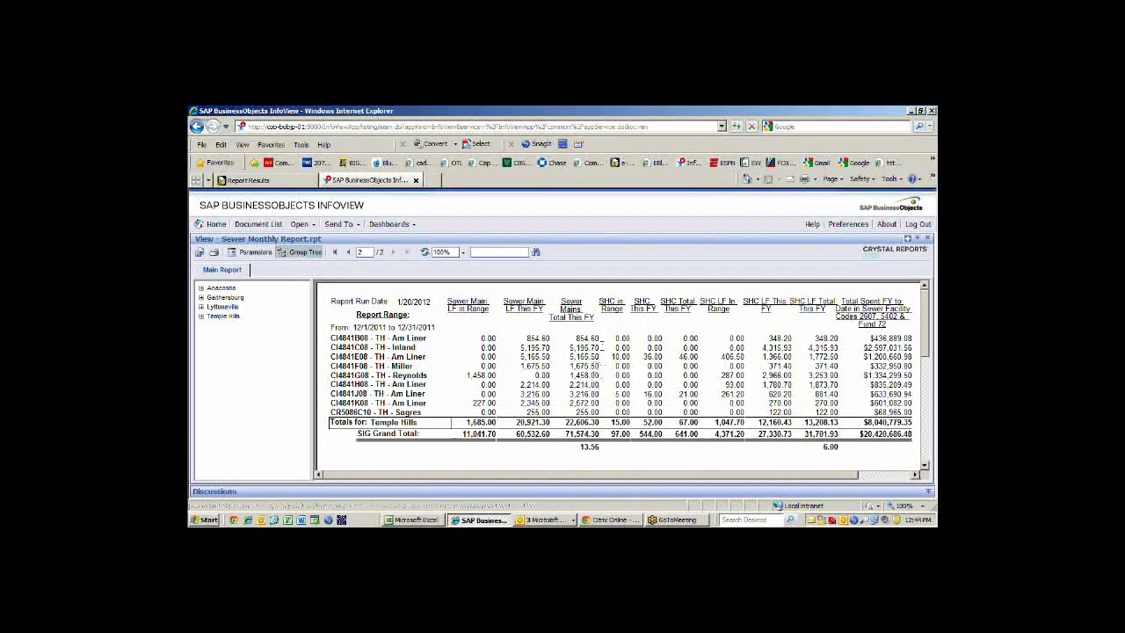
Open Water Monthly Report from page 2 of the list and enter dates 12/31/2011 and 12/1/2011
click(215, 224)
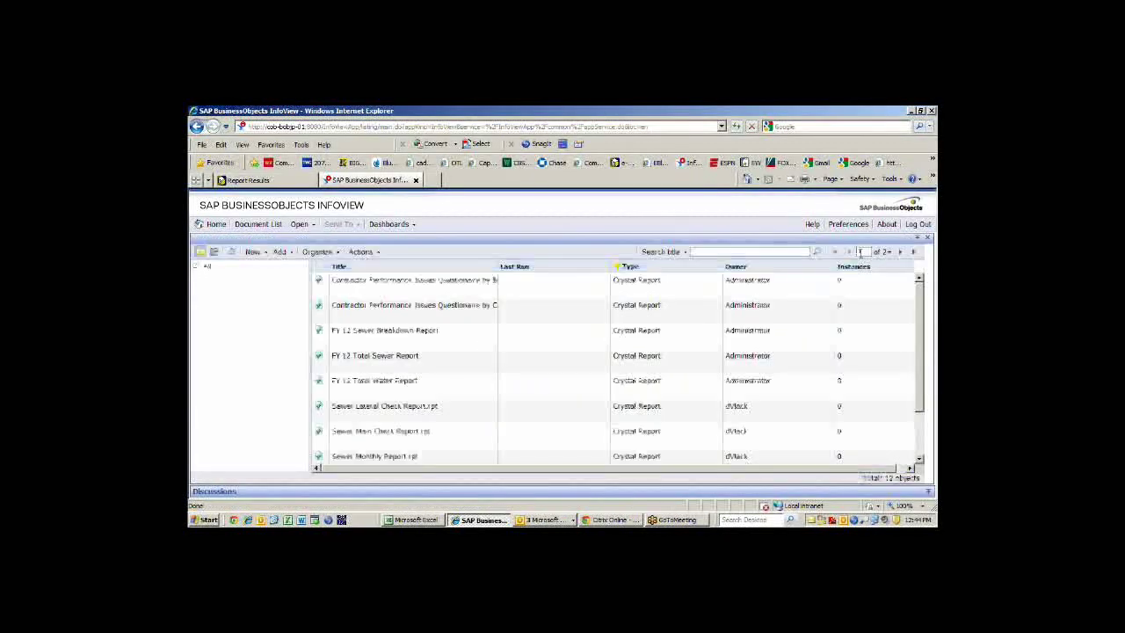
click(900, 252)
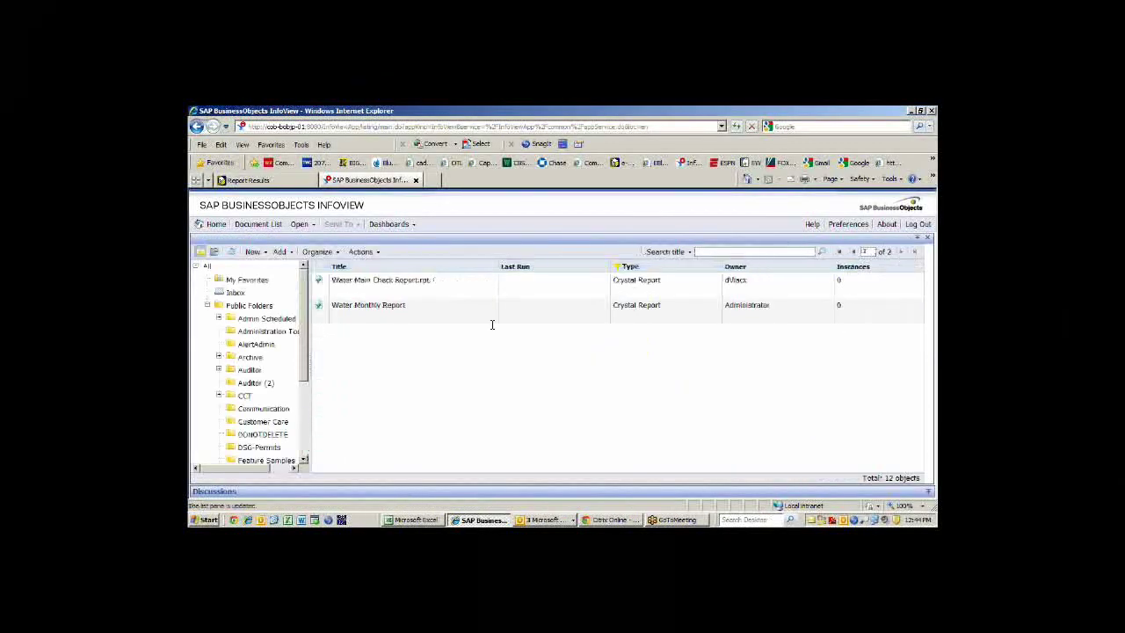
click(370, 305)
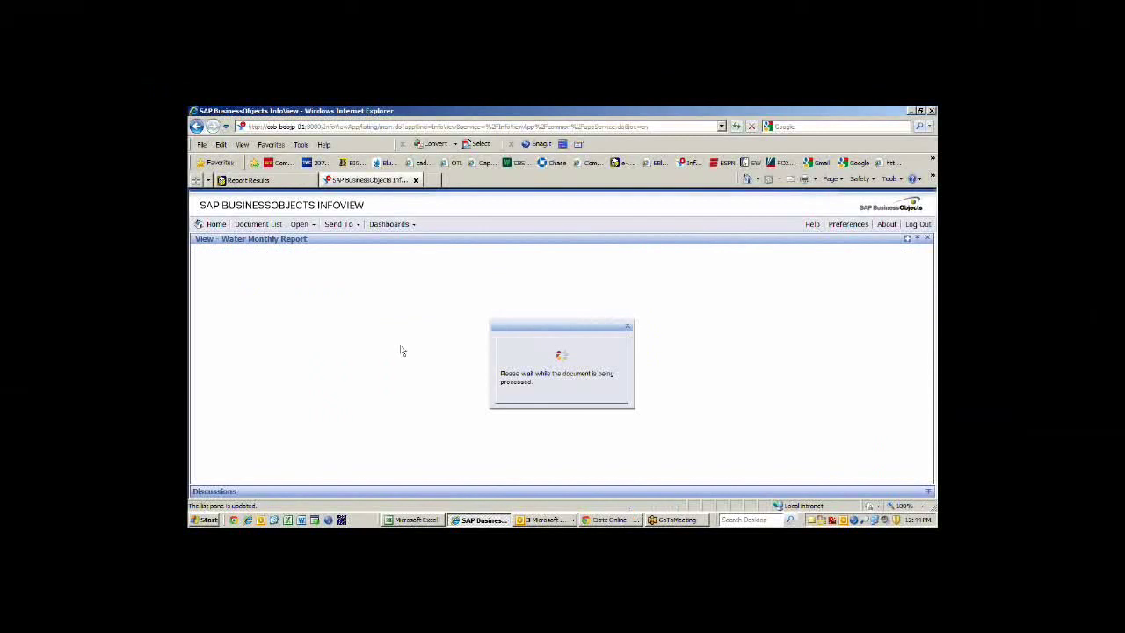
click(382, 314)
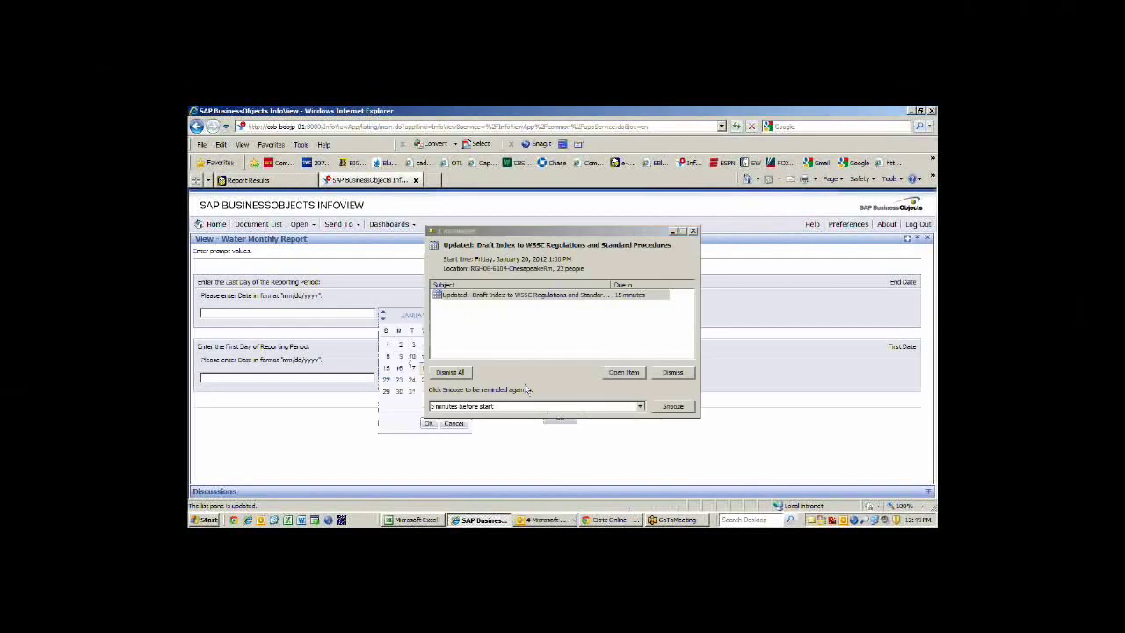
click(672, 371)
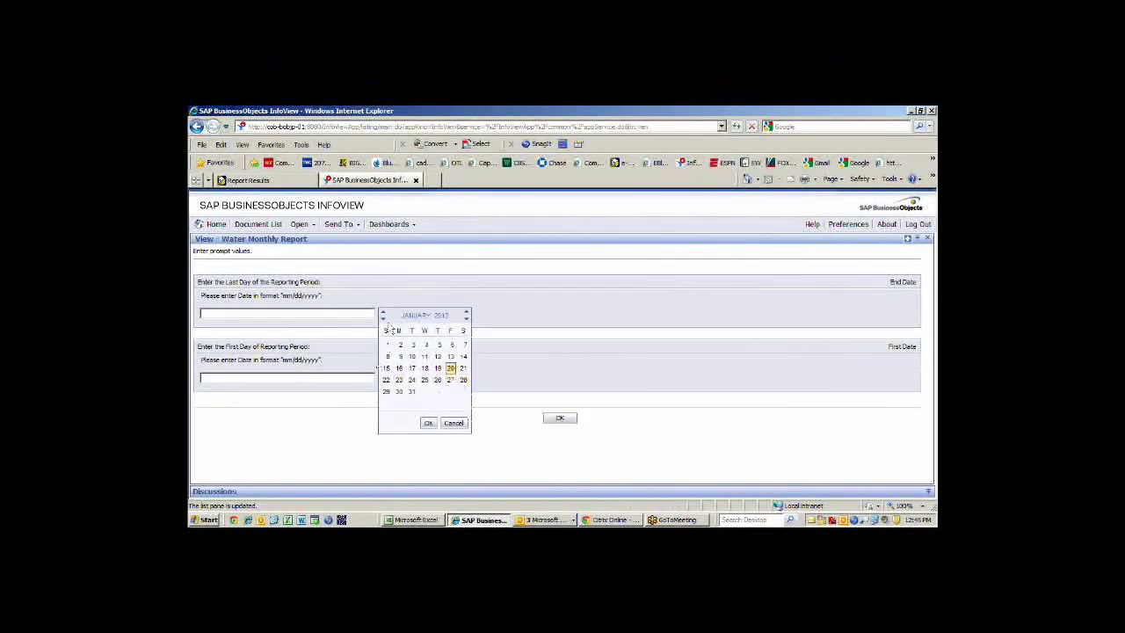
click(382, 317)
click(463, 391)
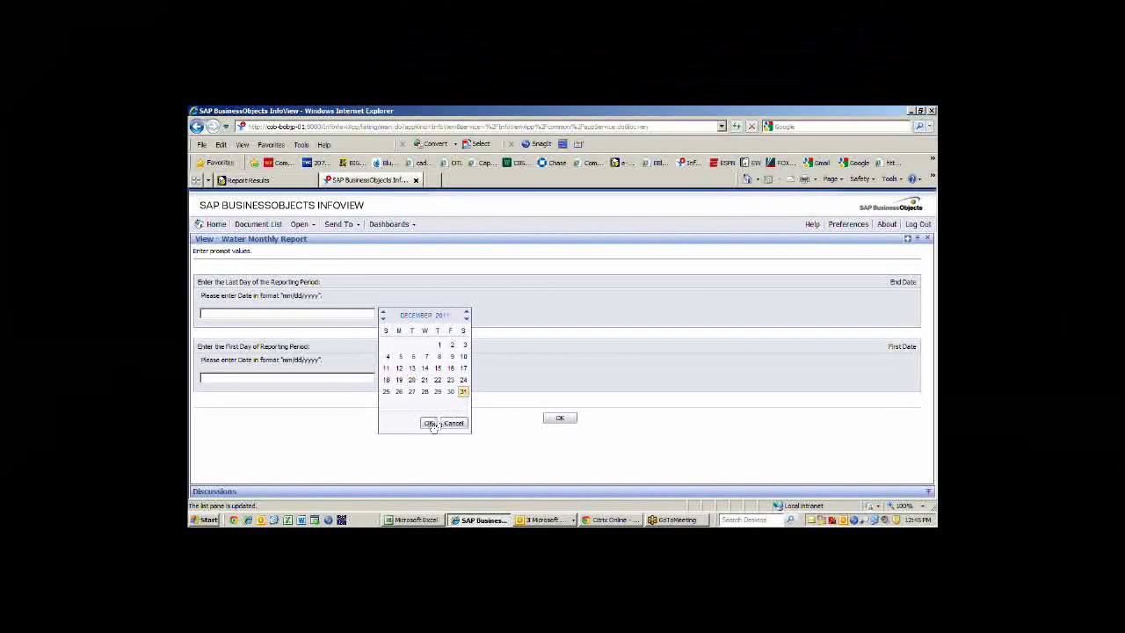
click(428, 423)
click(382, 377)
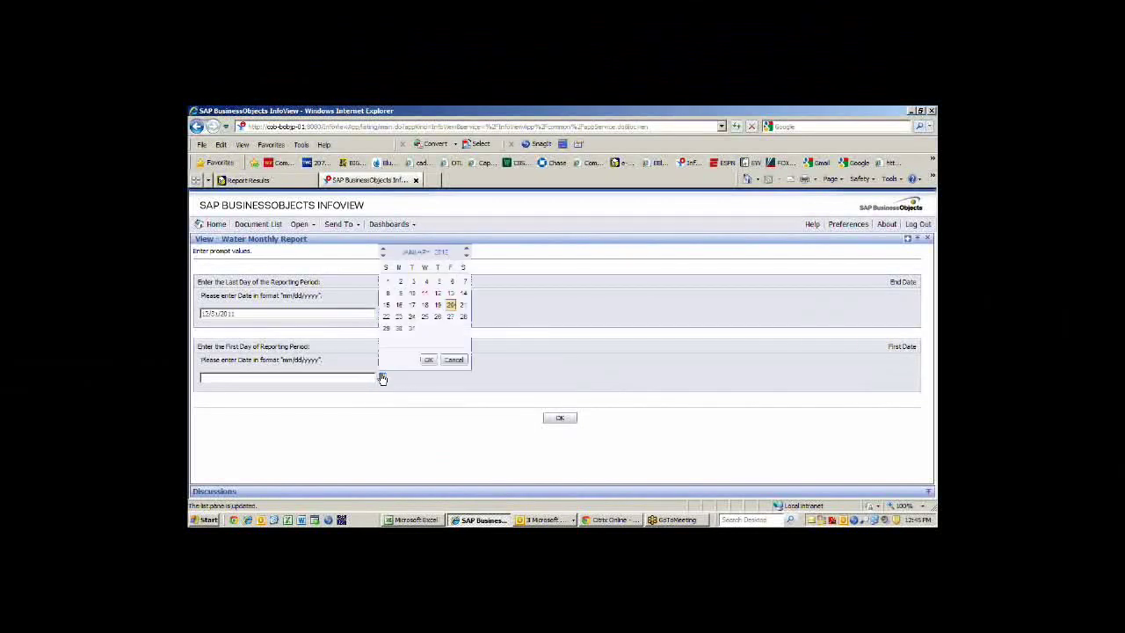
click(382, 251)
click(437, 282)
click(427, 359)
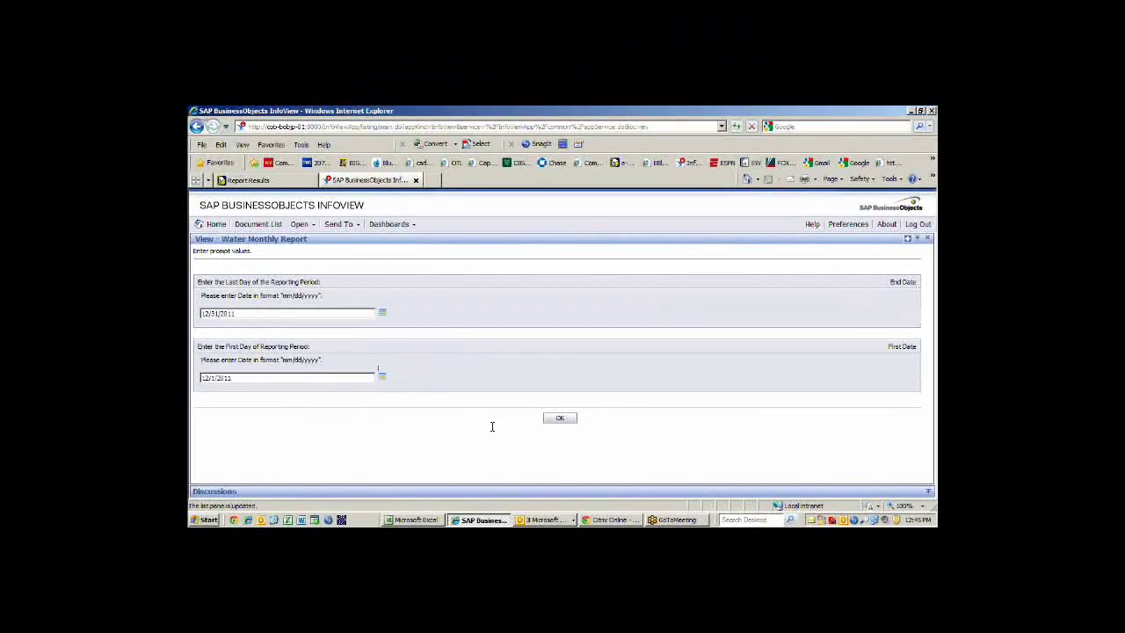
Run the Water Monthly Report, review page 1, then view page 2 with the $12,219,655.70 grand total
click(562, 423)
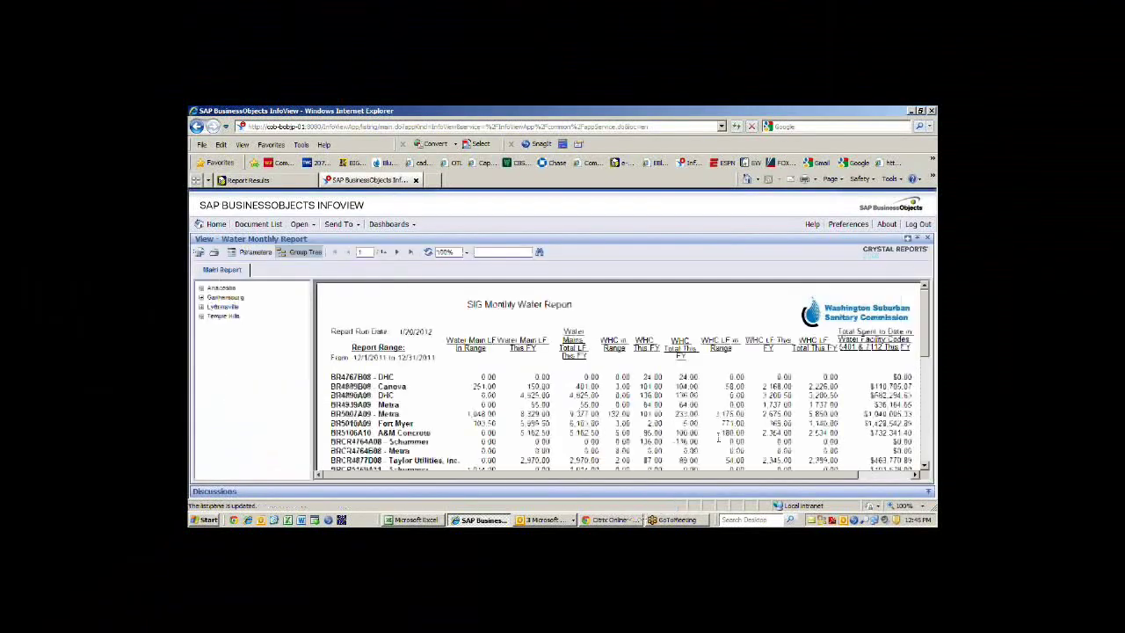
scroll(718, 439, down, 1)
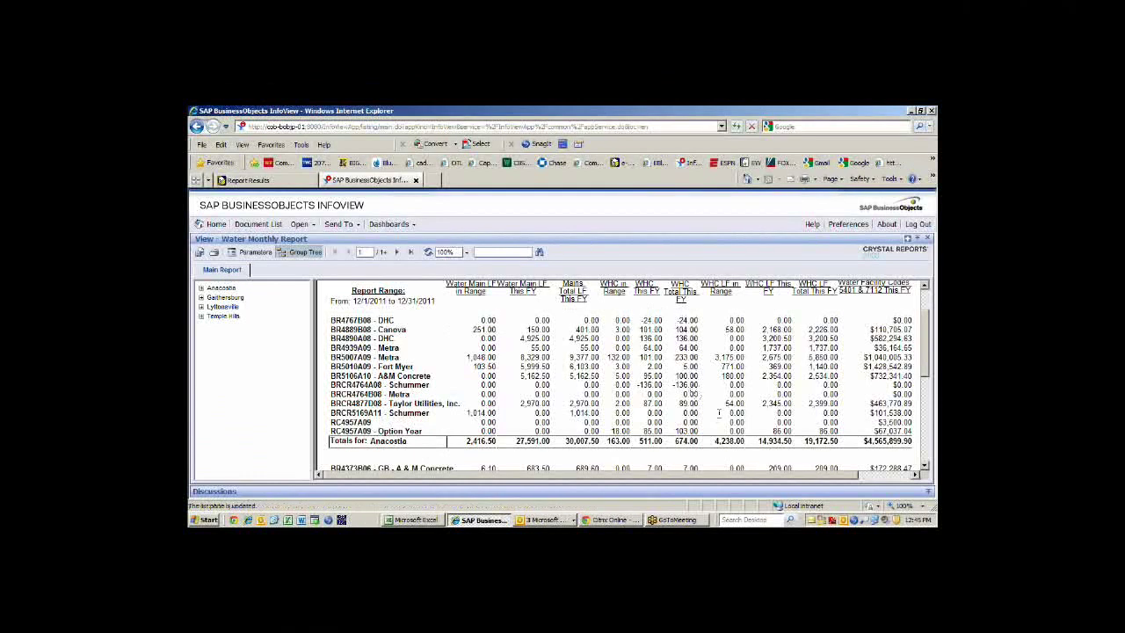
scroll(719, 412, up, 1)
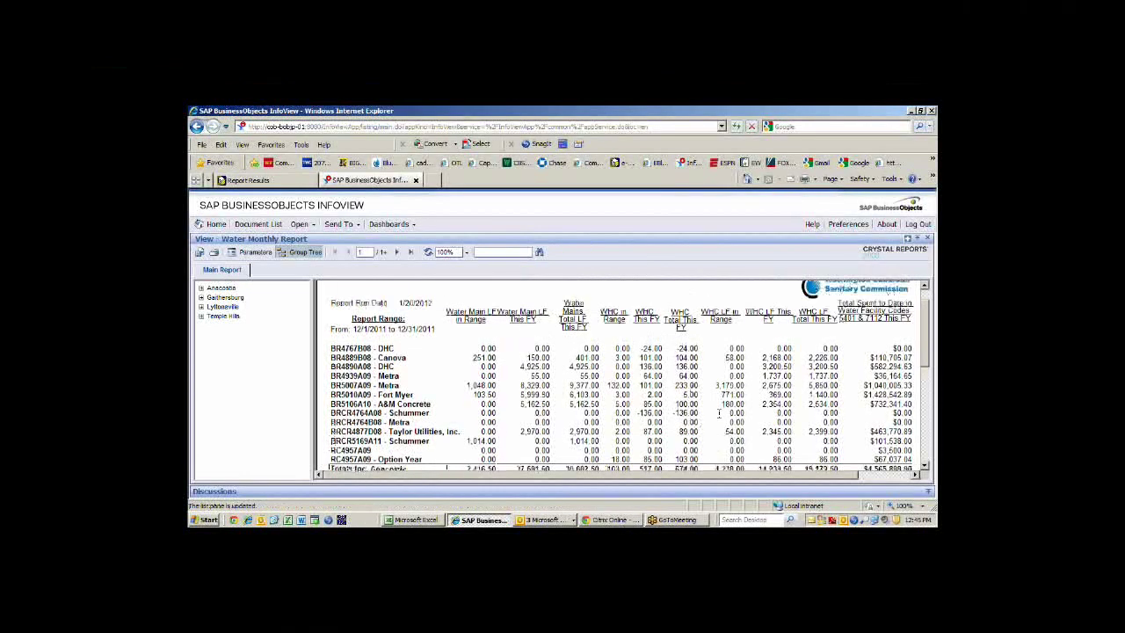
scroll(706, 401, down, 5)
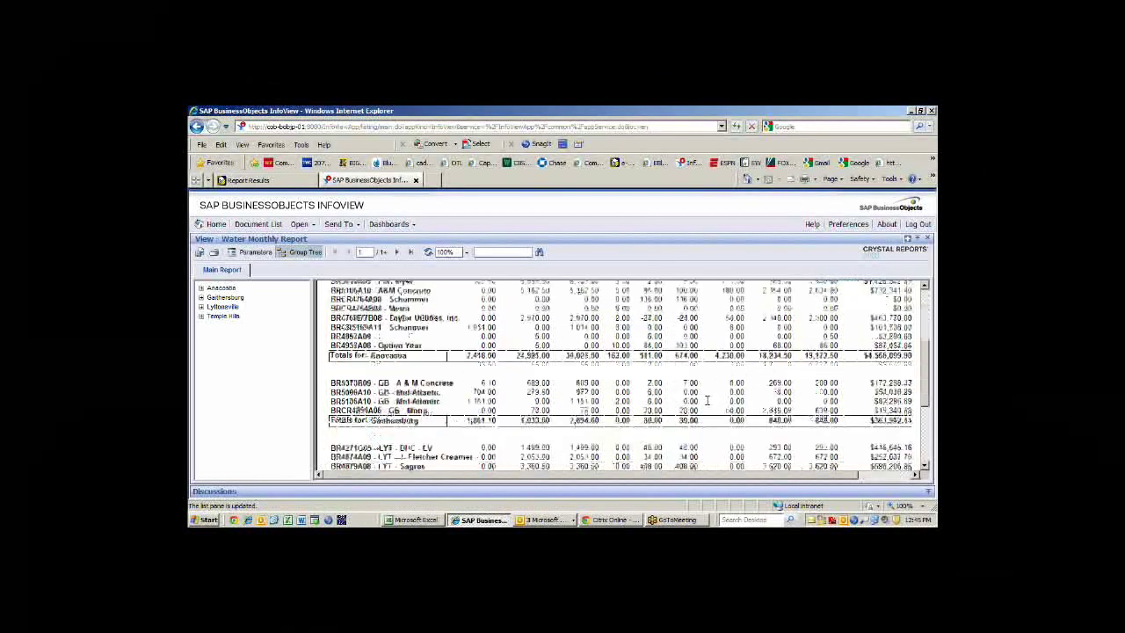
scroll(706, 401, down, 1)
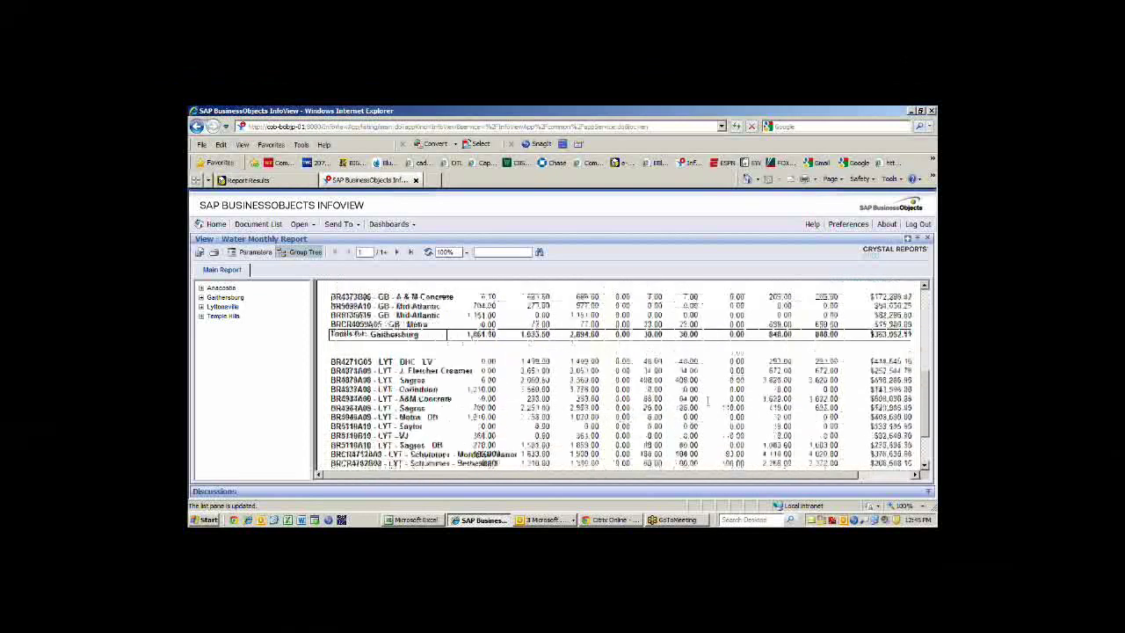
scroll(706, 400, down, 2)
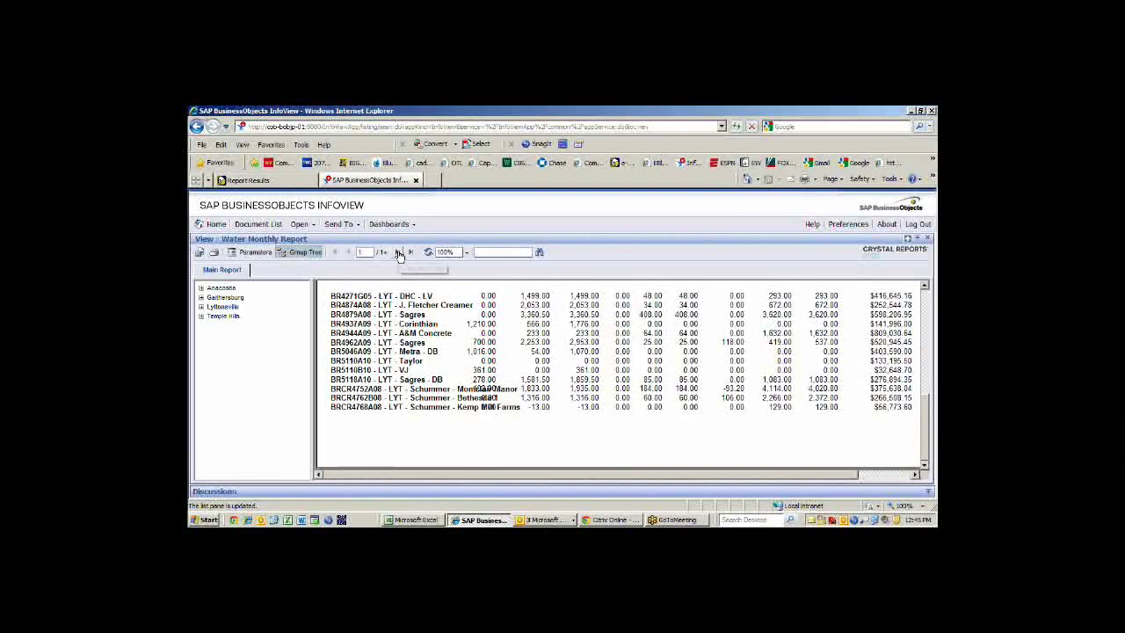
click(396, 252)
scroll(666, 428, down, 2)
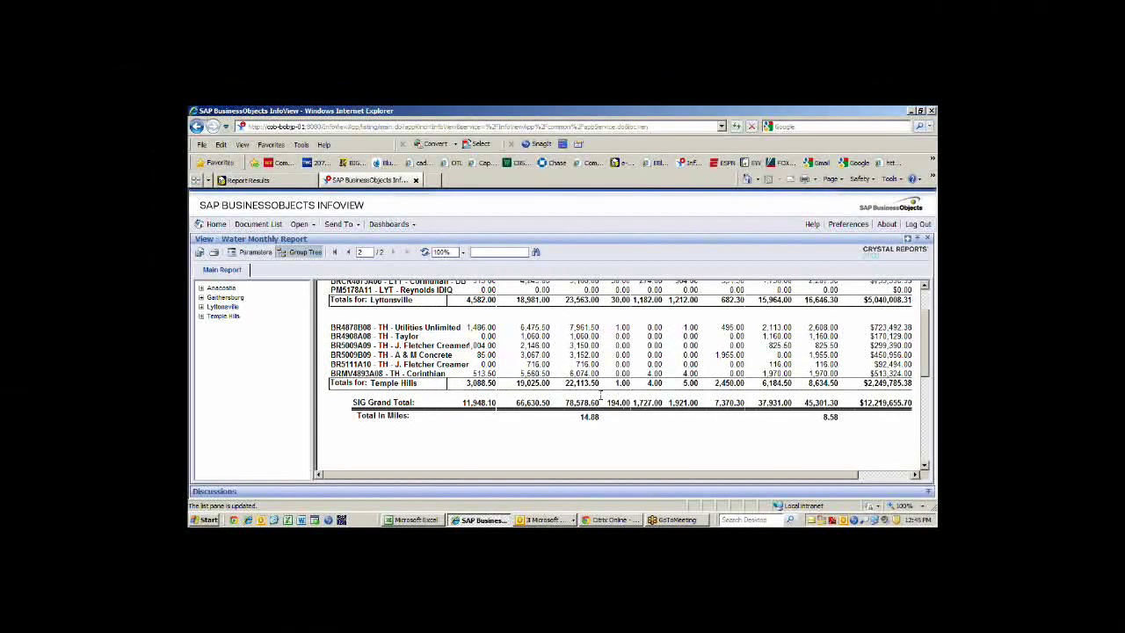
scroll(601, 396, up, 2)
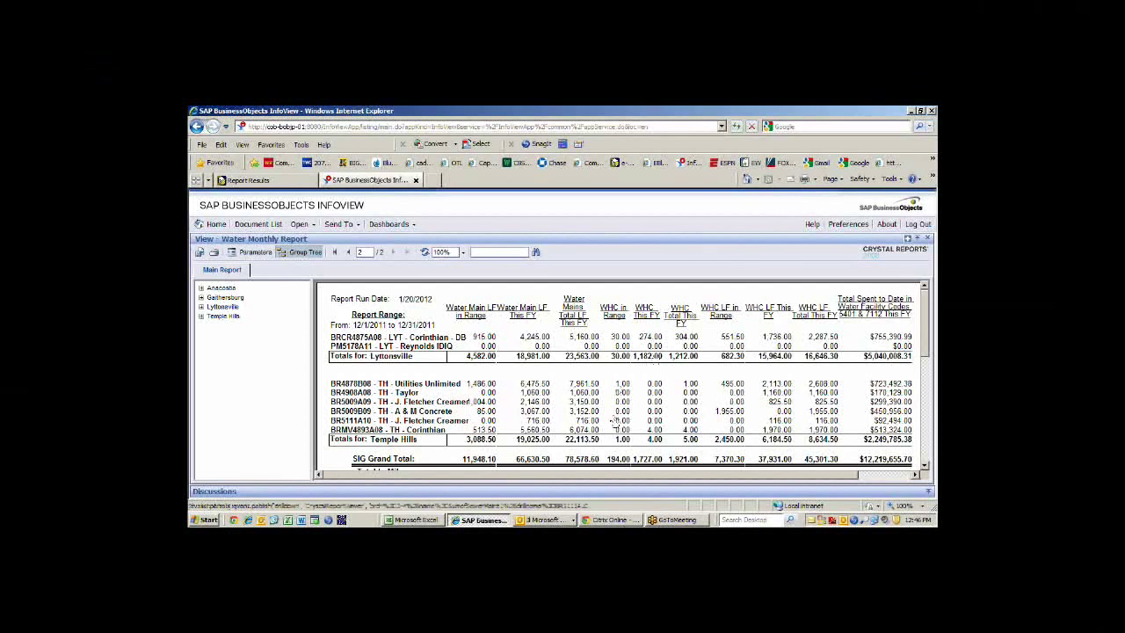
Return to the e-Builder Report Results listing CI4925F08 sewer lining actuals
click(272, 181)
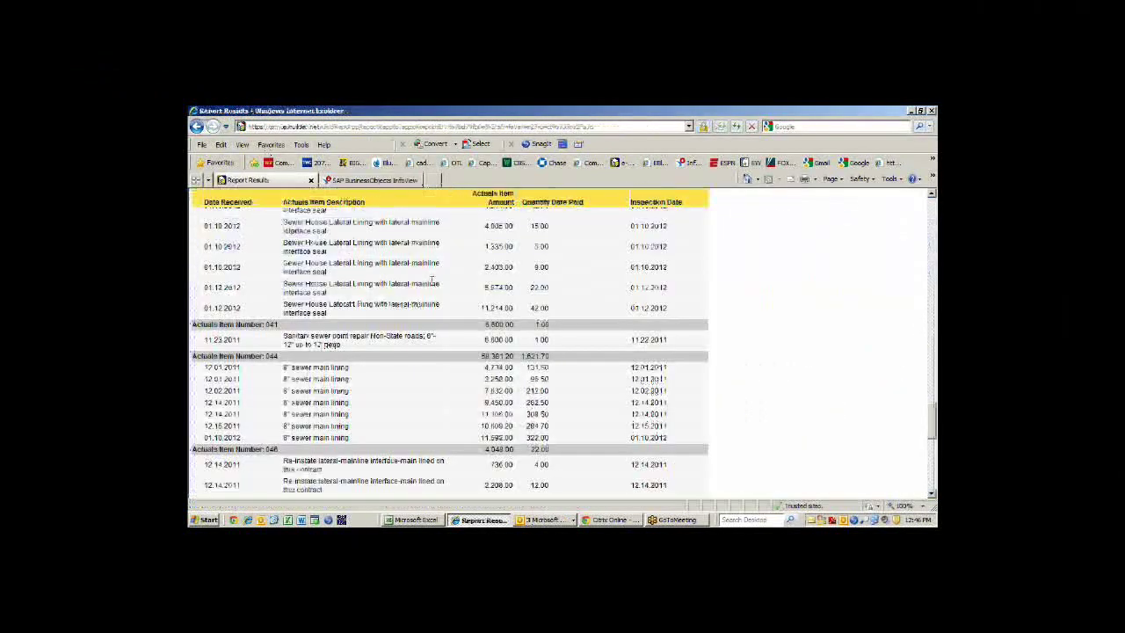
Rerun the e-Builder report for SCP Projects
scroll(431, 279, up, 10)
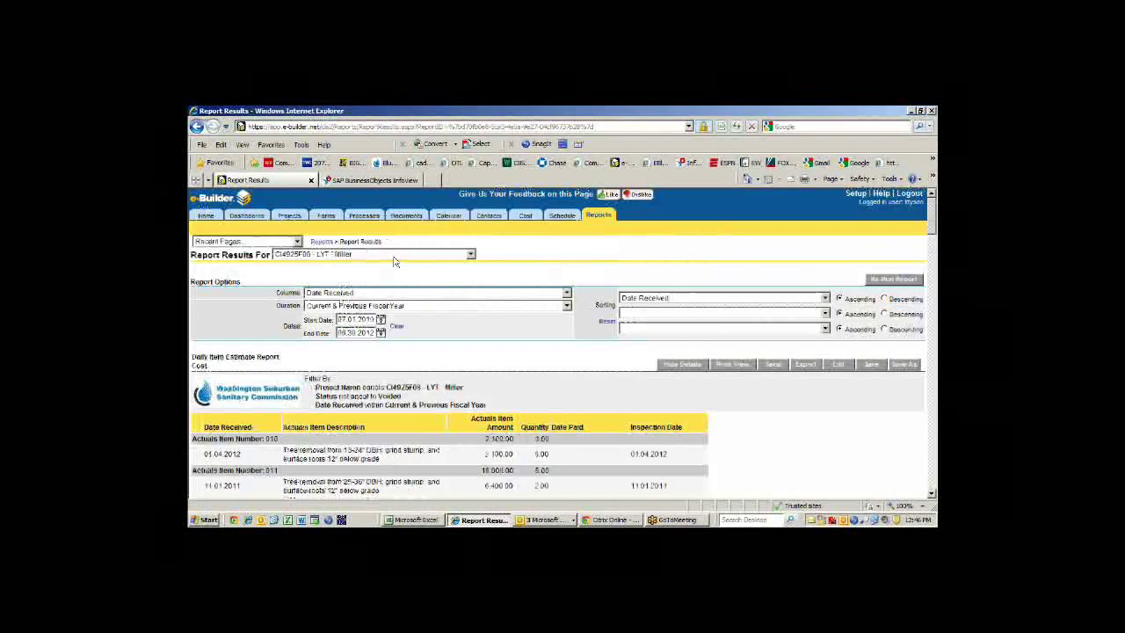
click(395, 255)
scroll(393, 278, down, 9)
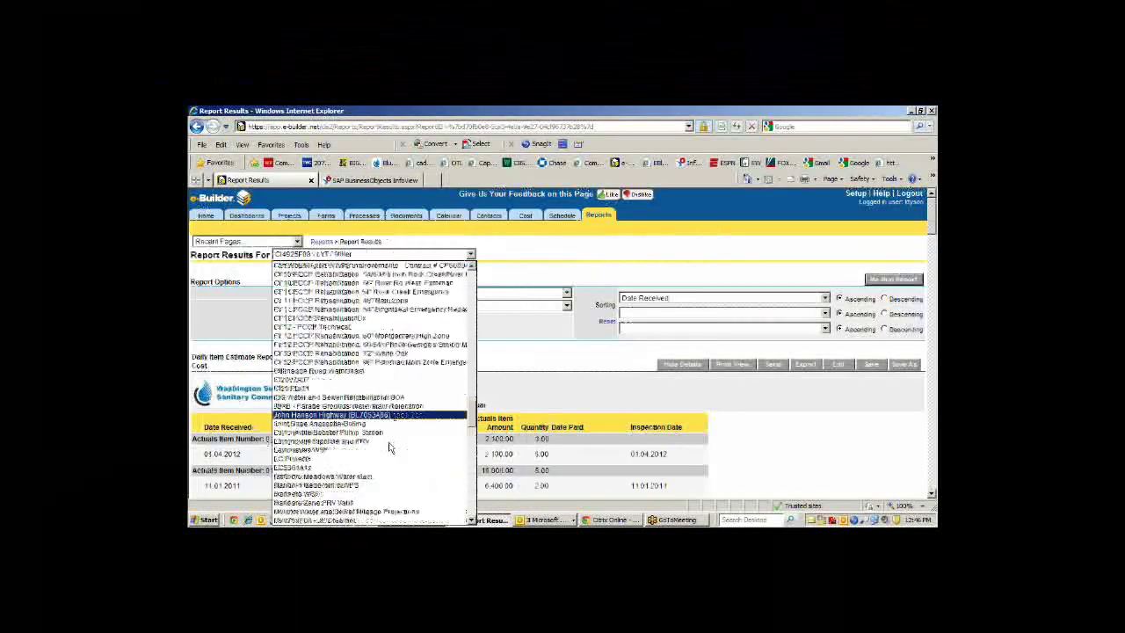
scroll(389, 448, down, 10)
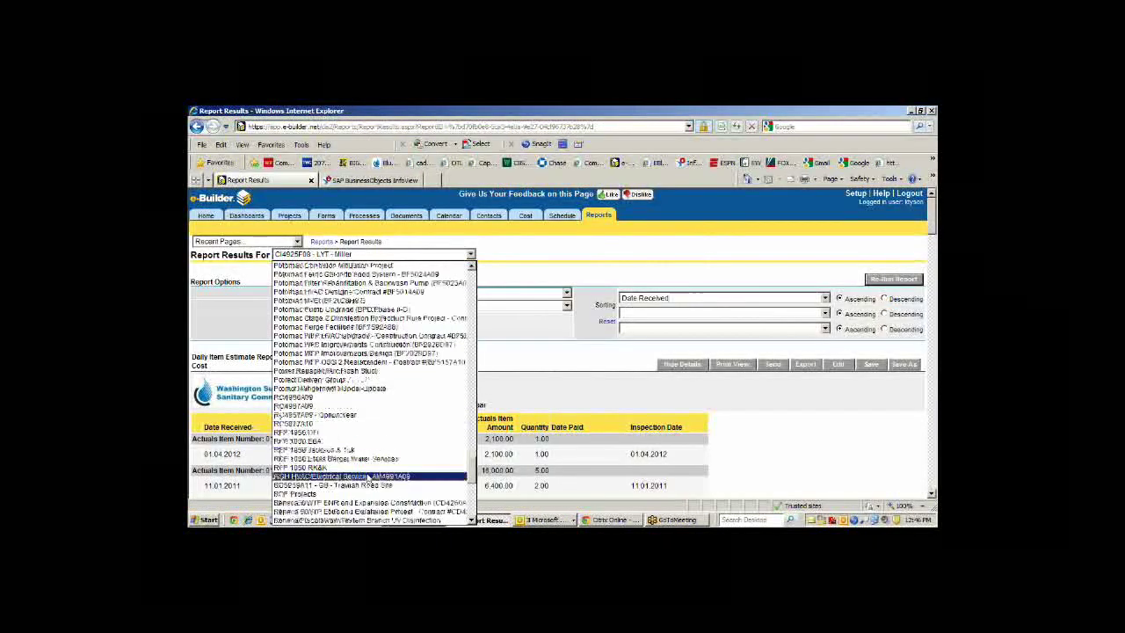
click(347, 446)
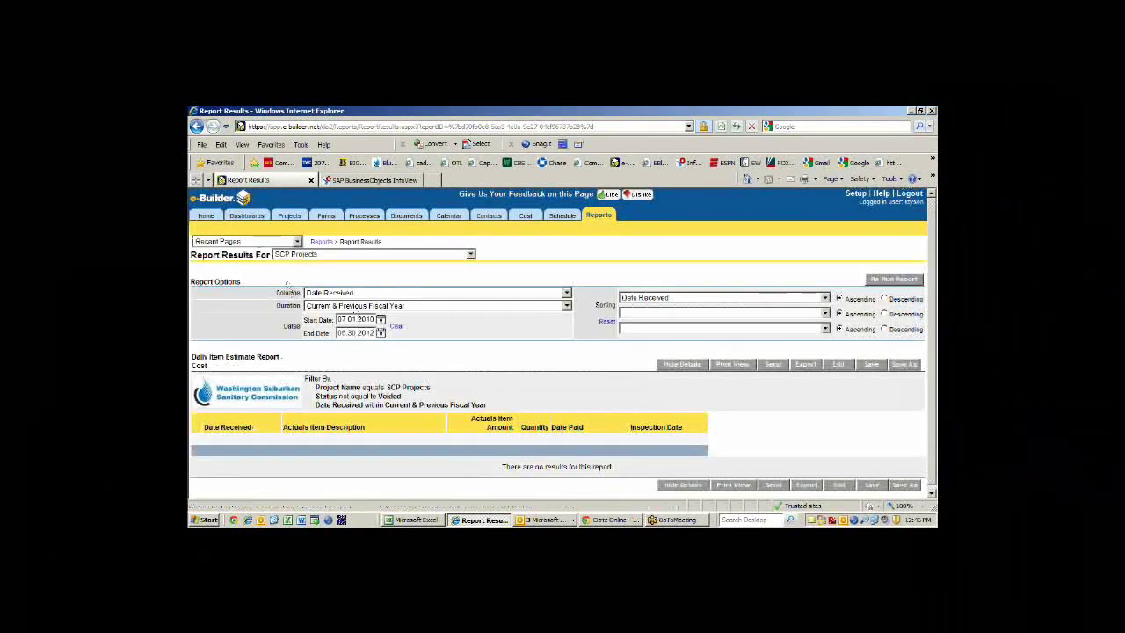
Glance at Recent Pages, then switch the Projects view to Laurel
click(263, 241)
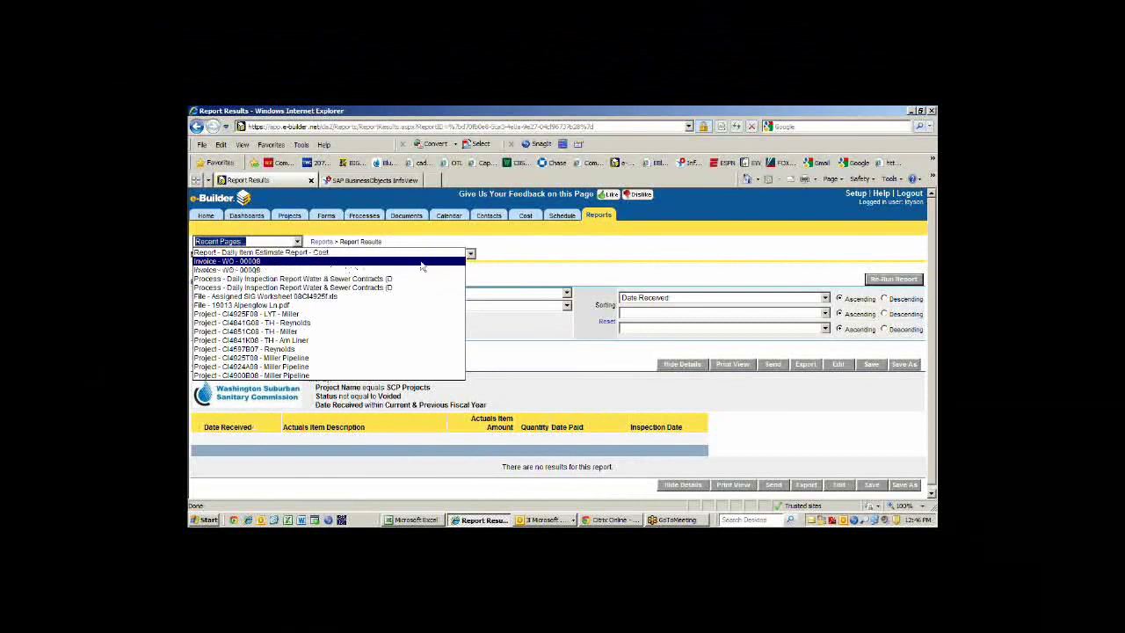
click(479, 258)
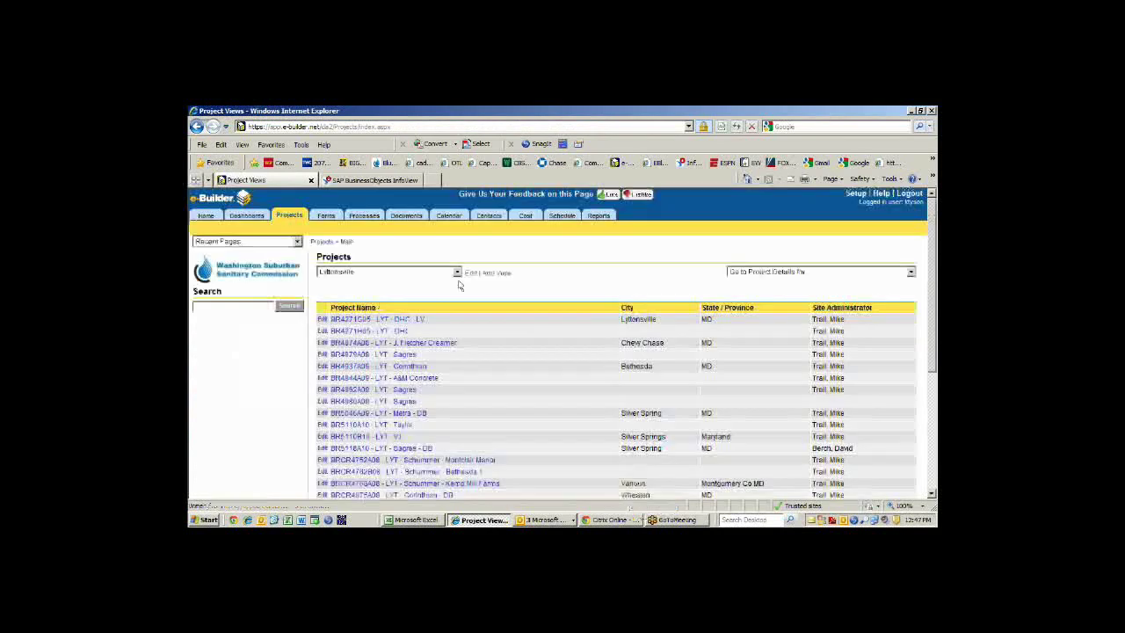
click(456, 272)
click(365, 321)
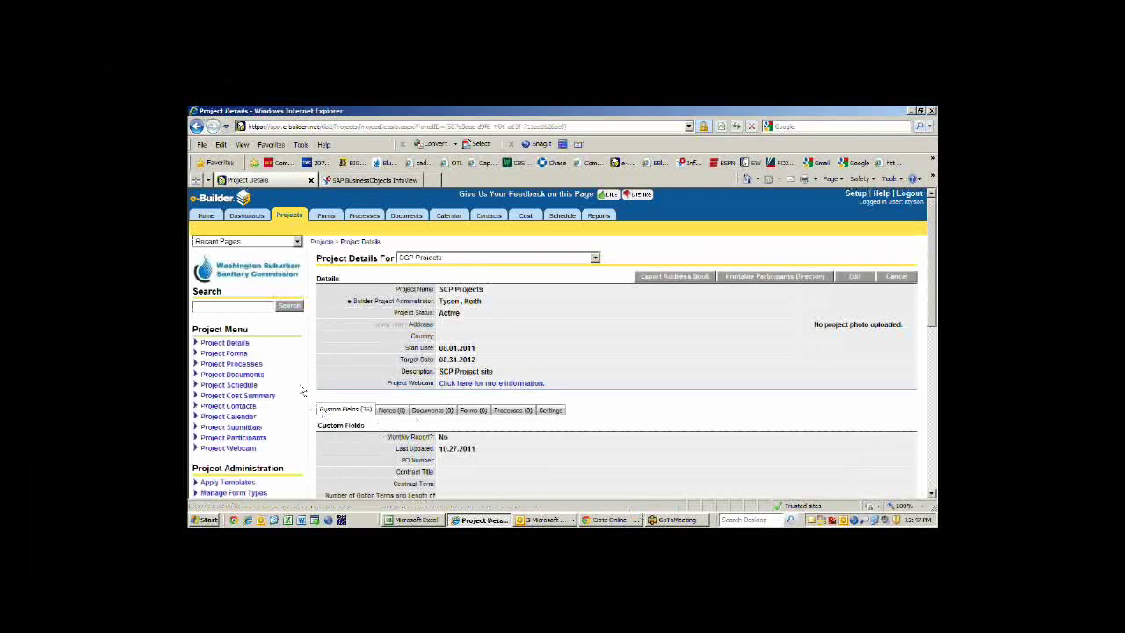
Scroll through the 67 SCP and Connection Tracking processes for SCP Projects, then switch to Excel
click(231, 362)
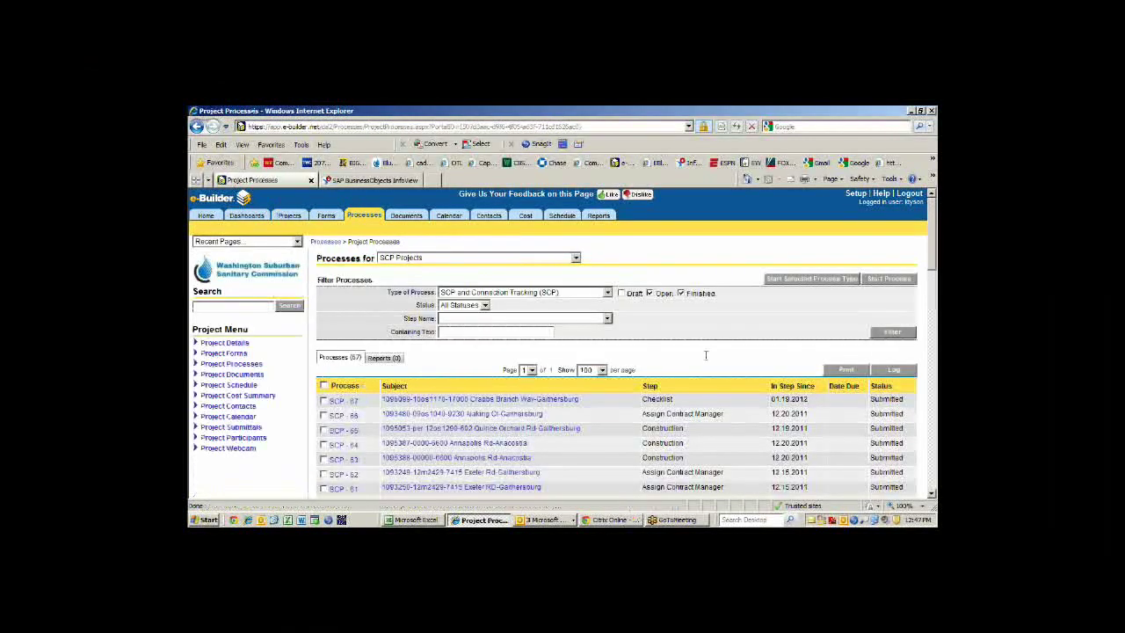
scroll(705, 355, down, 1)
scroll(705, 355, down, 3)
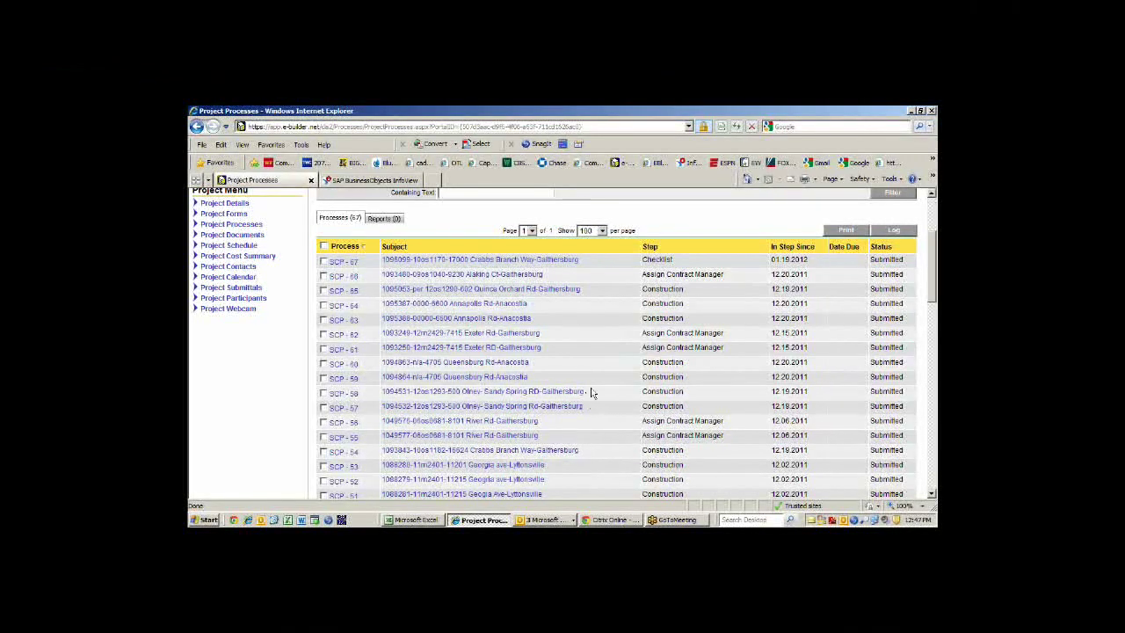
scroll(593, 385, down, 1)
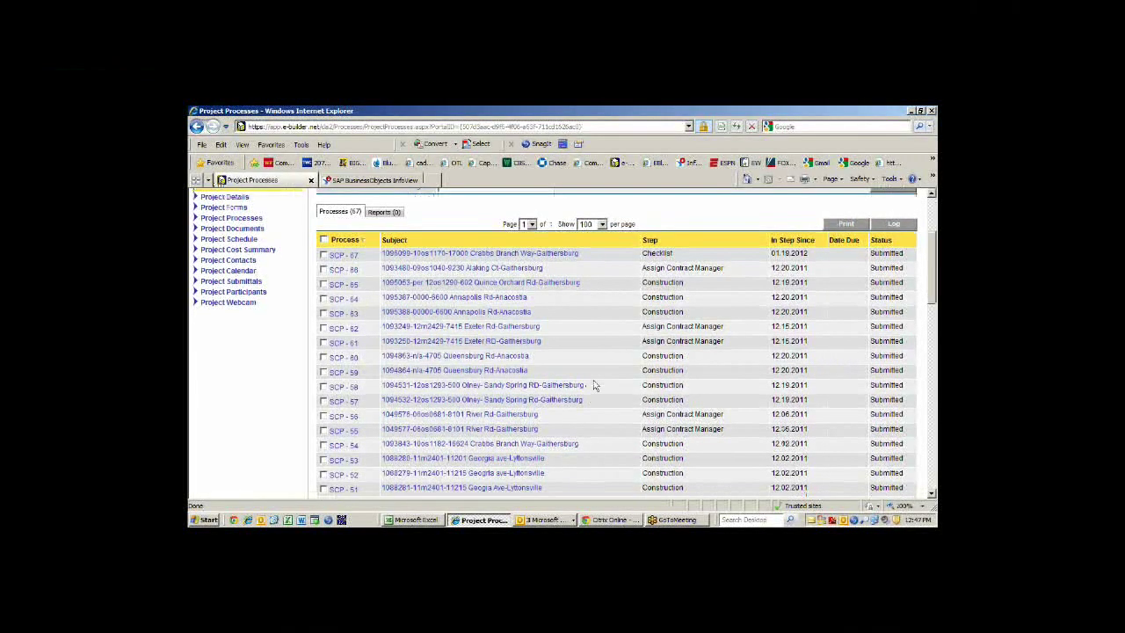
scroll(594, 385, down, 6)
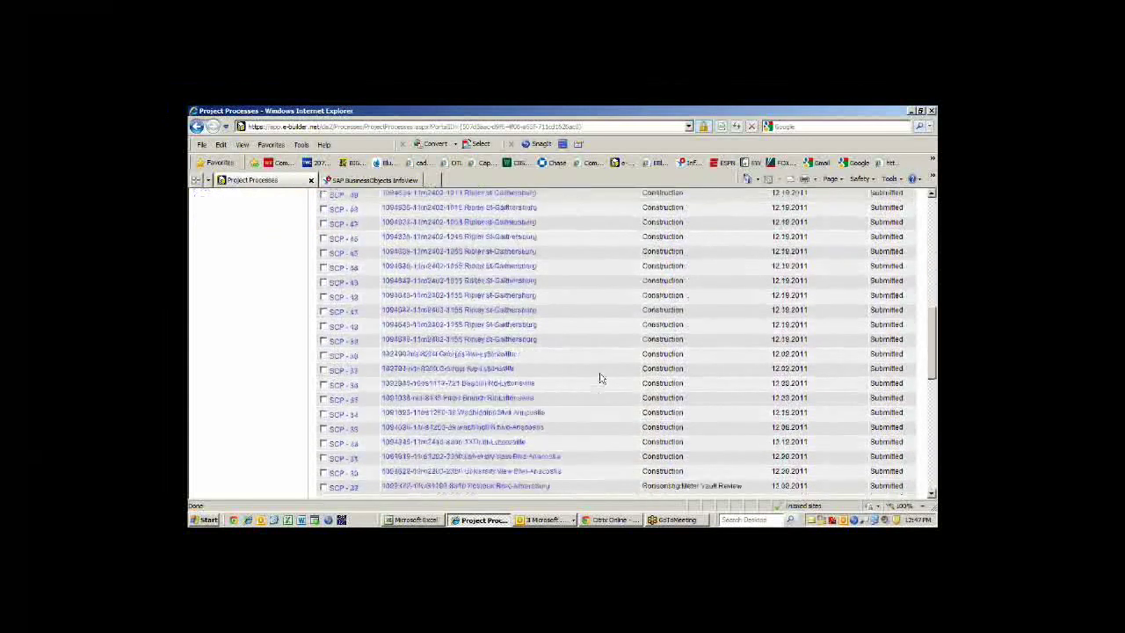
scroll(601, 379, down, 10)
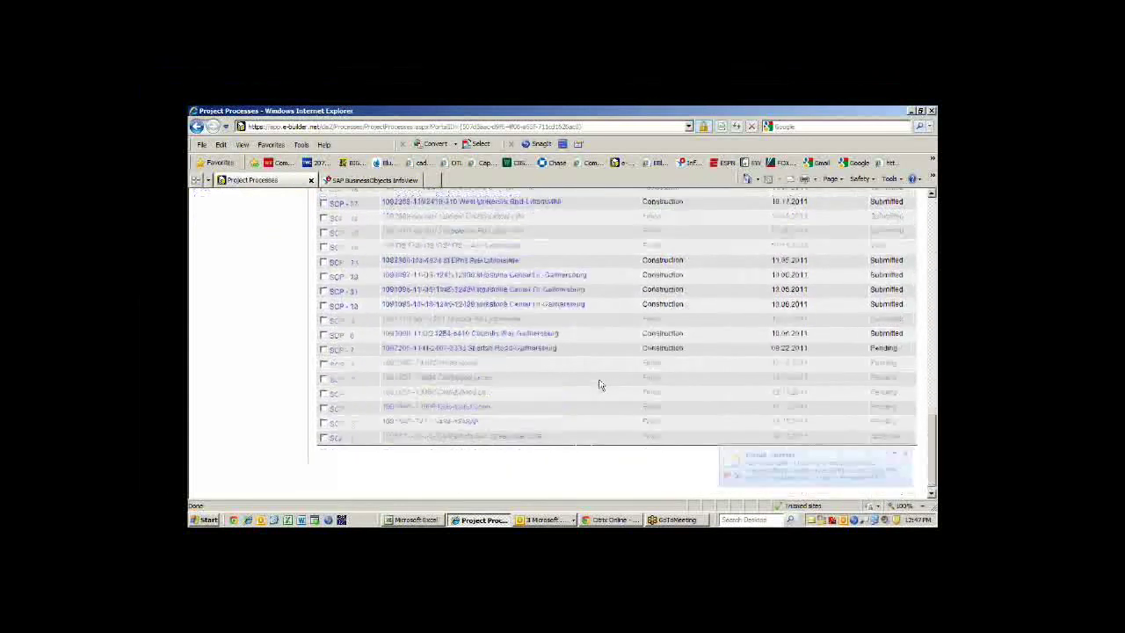
scroll(599, 384, up, 9)
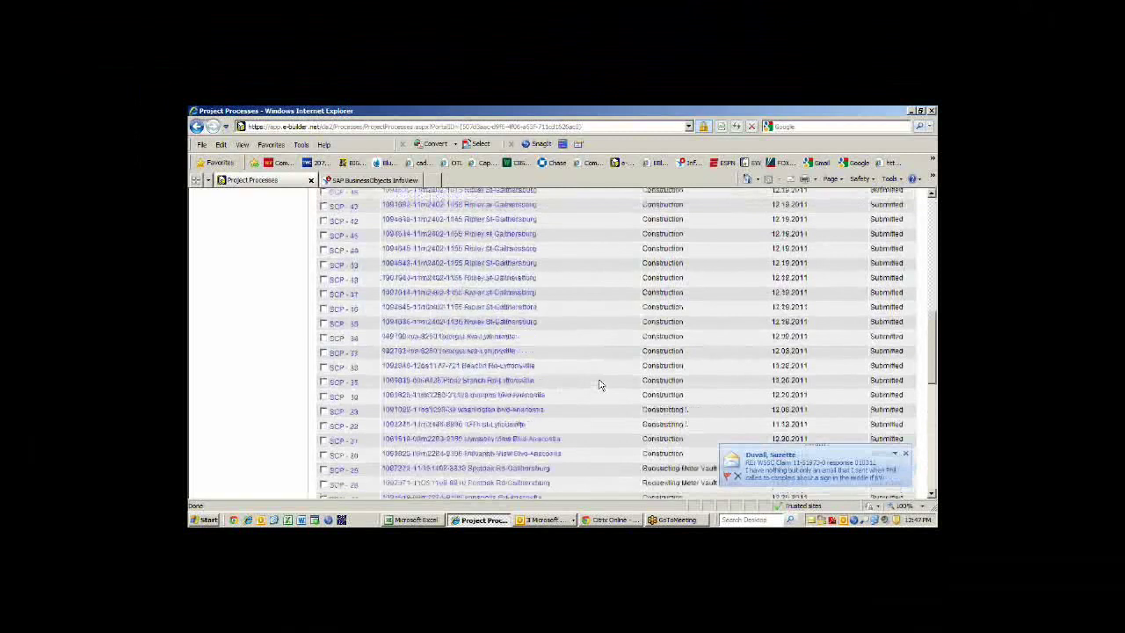
scroll(600, 384, up, 12)
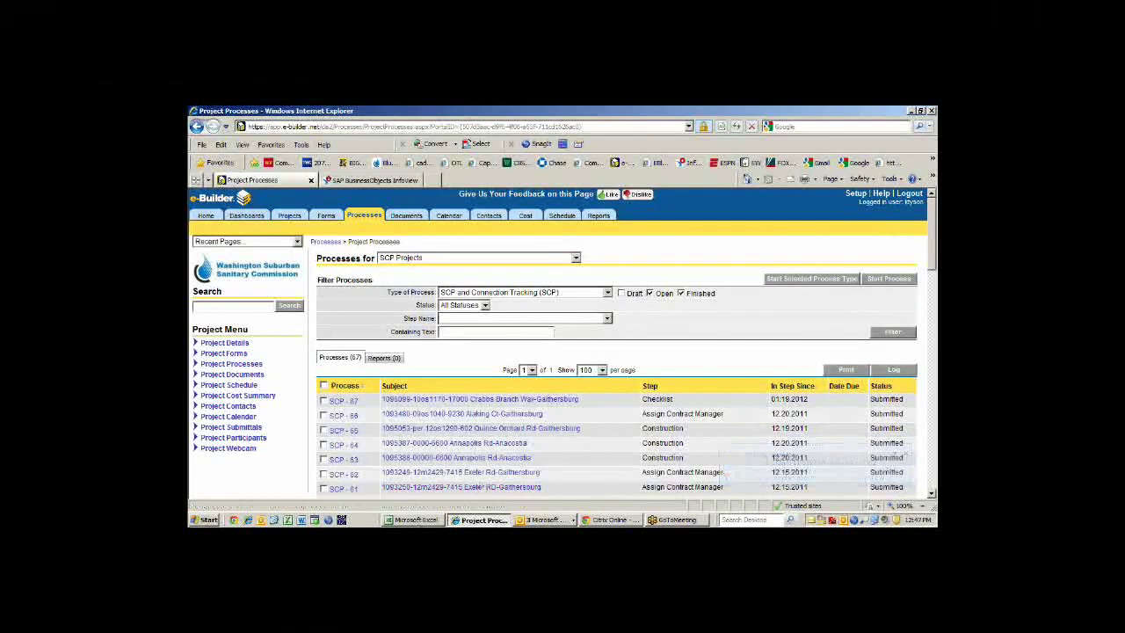
click(416, 520)
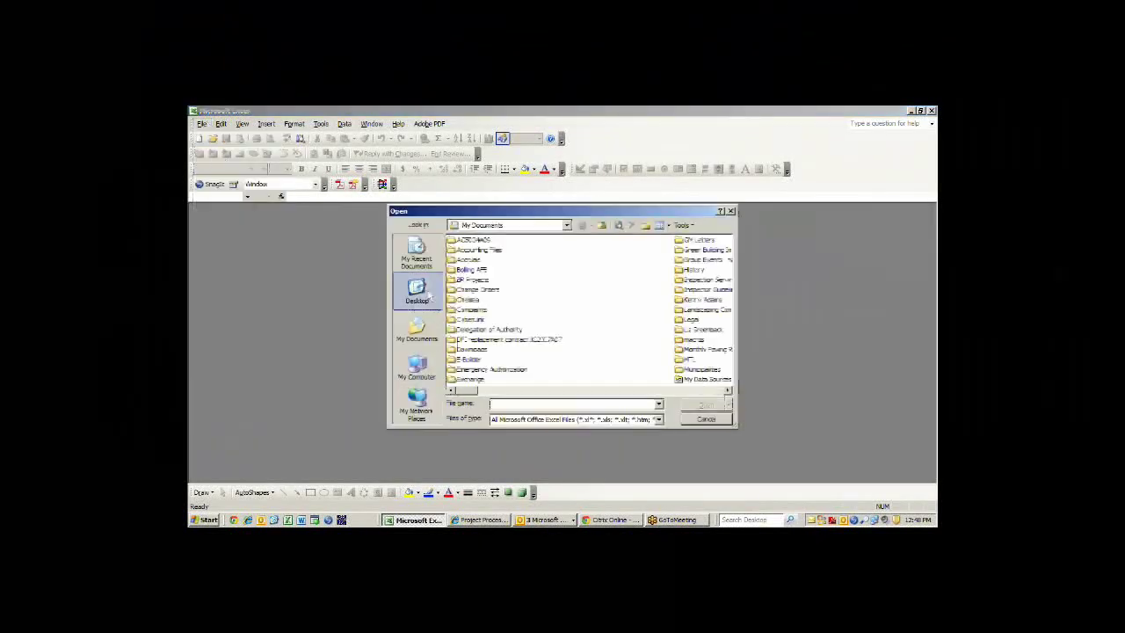
Open SCP LOGSHEET.xls from the Desktop, view its Nov–Dec 2011 rows, and return to e-Builder
click(417, 296)
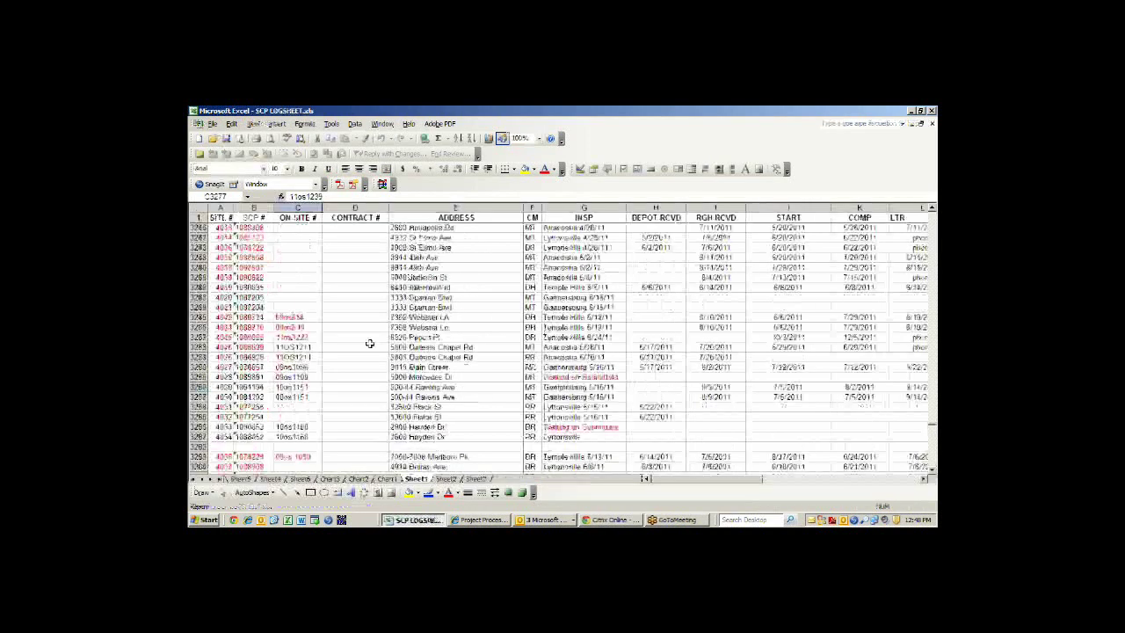
scroll(369, 342, down, 20)
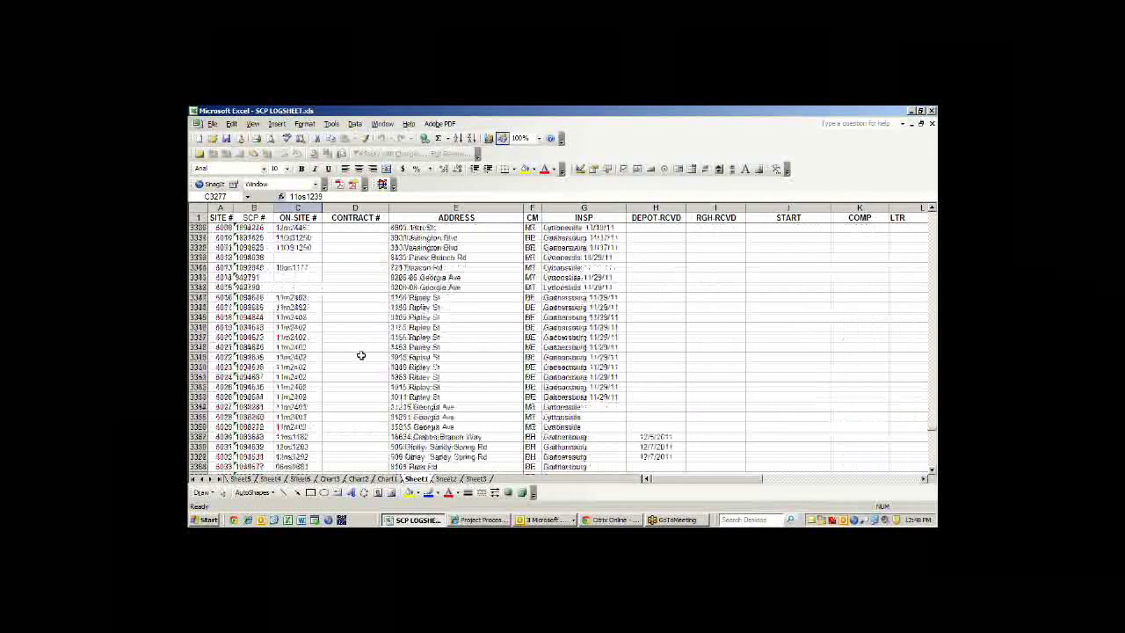
click(489, 522)
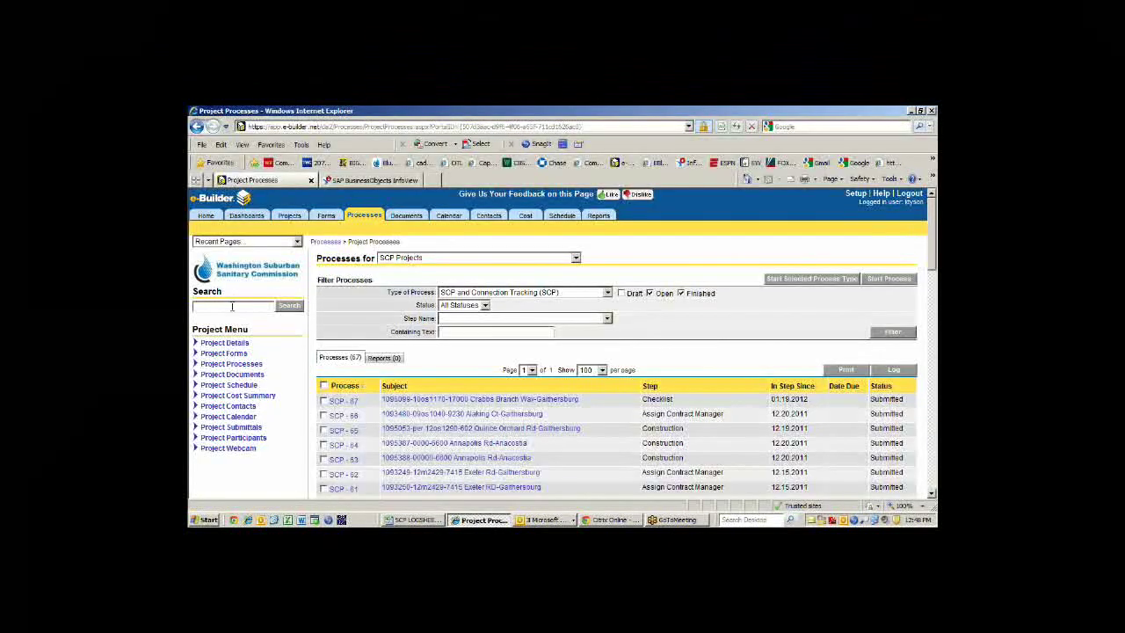
Scroll through the process list and the 'piney' search results for Piney Branch Rd
scroll(250, 317, down, 1)
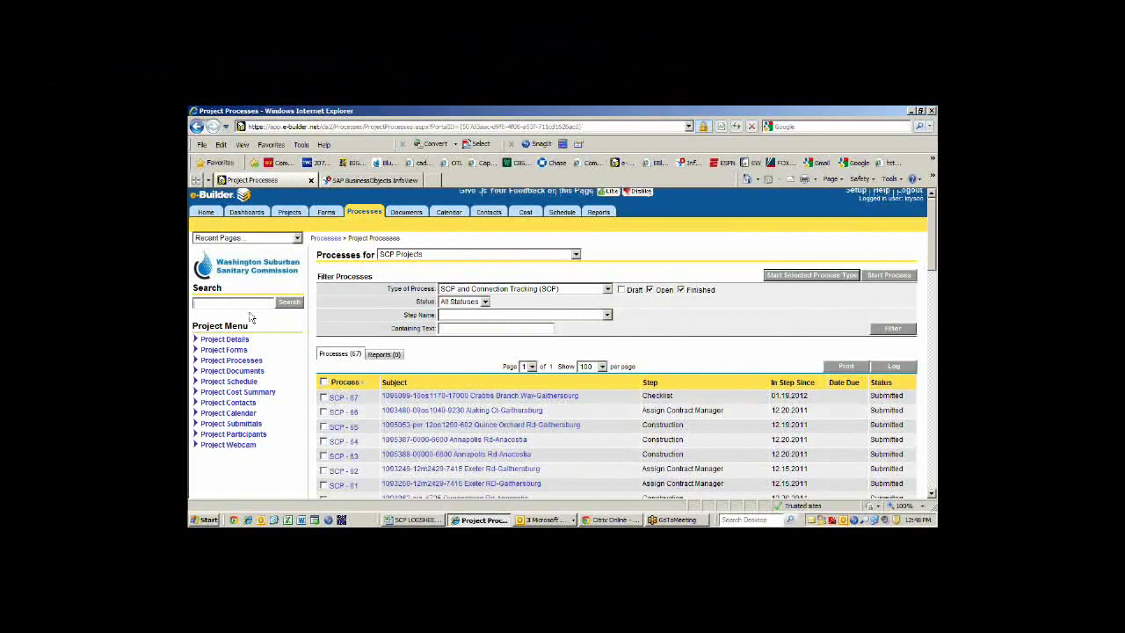
scroll(250, 317, down, 6)
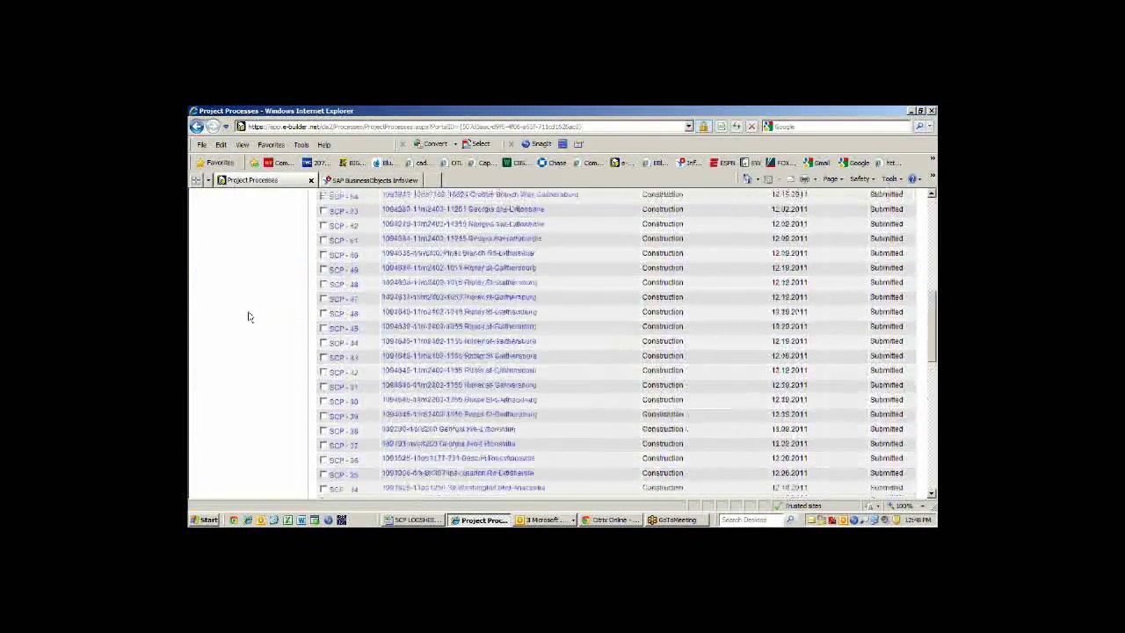
scroll(248, 317, up, 8)
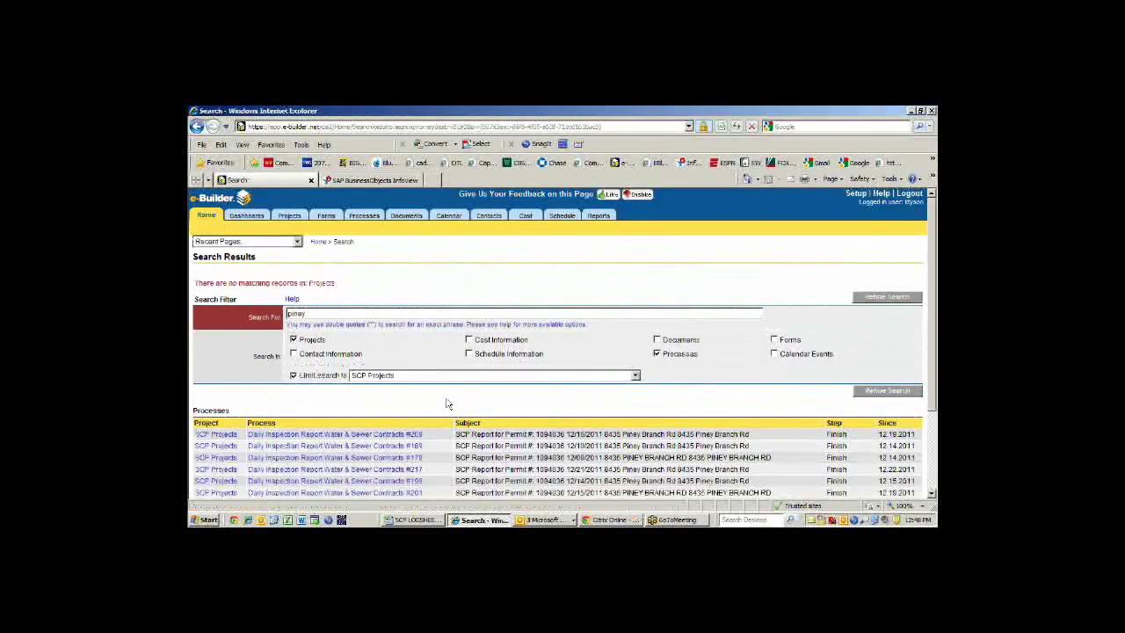
scroll(447, 404, down, 3)
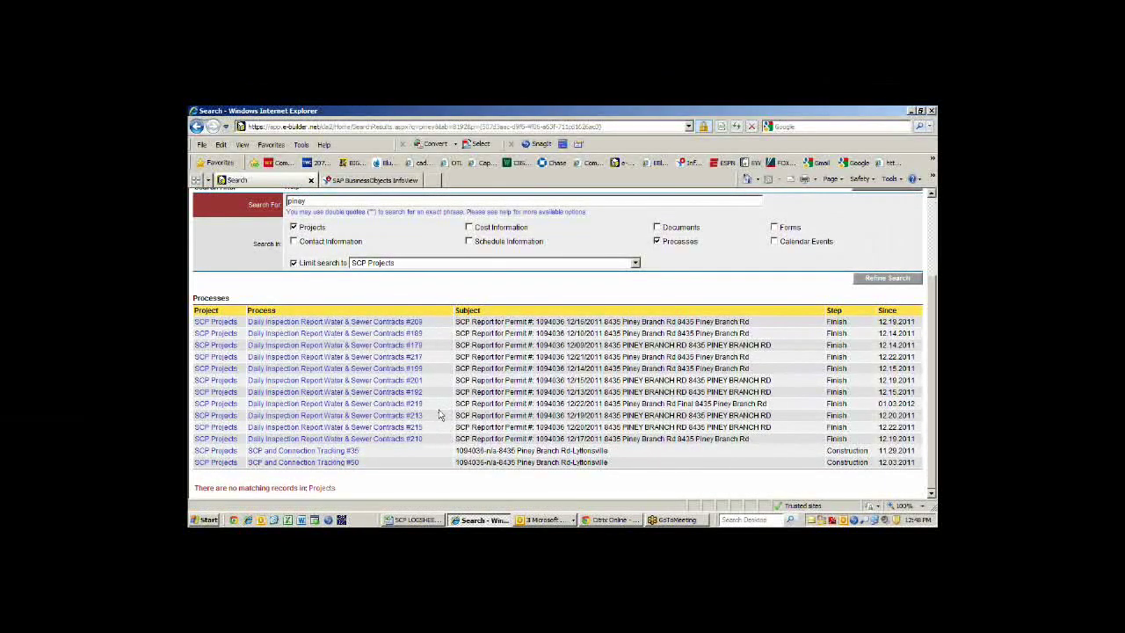
scroll(439, 415, up, 3)
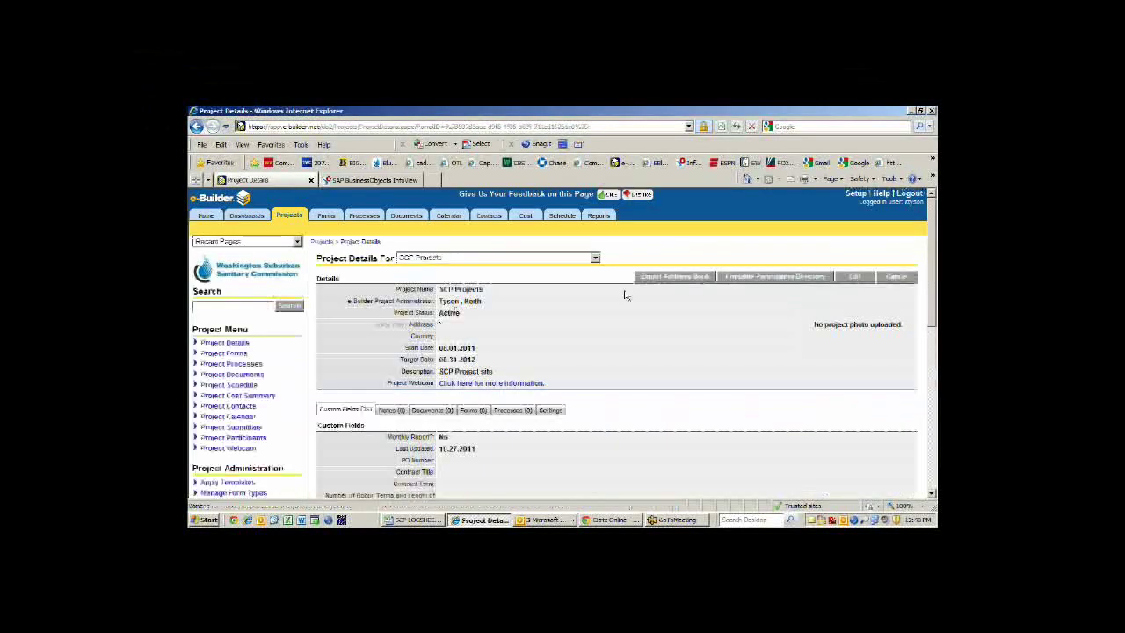
Open SCP-67 (Crabbs Branch Way) from the process list and review its form fields and permits
click(231, 363)
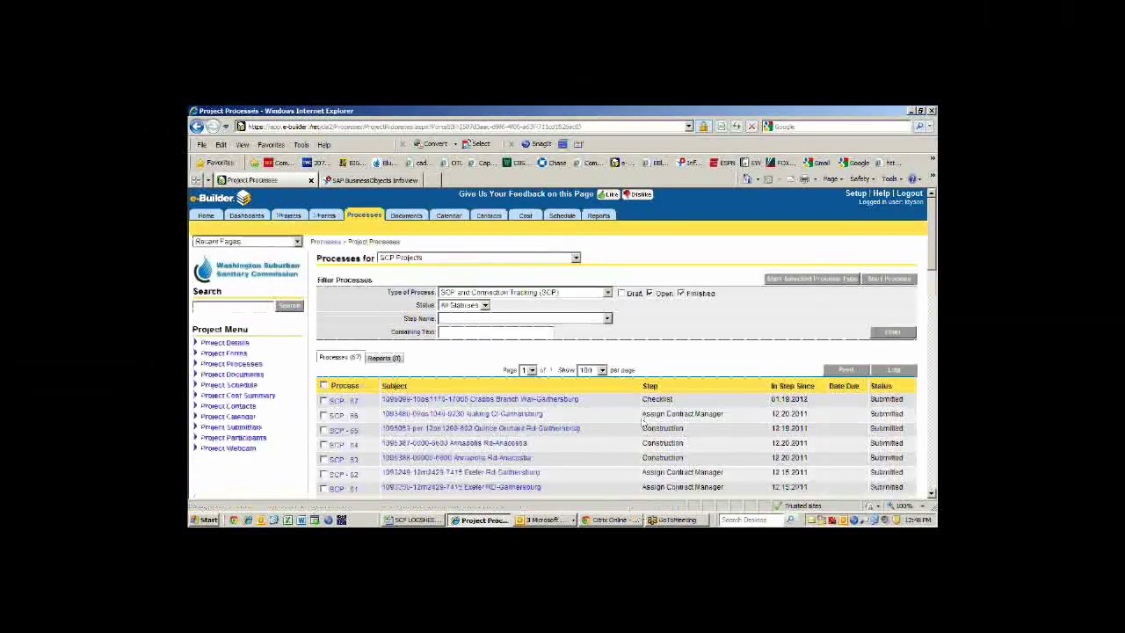
click(494, 401)
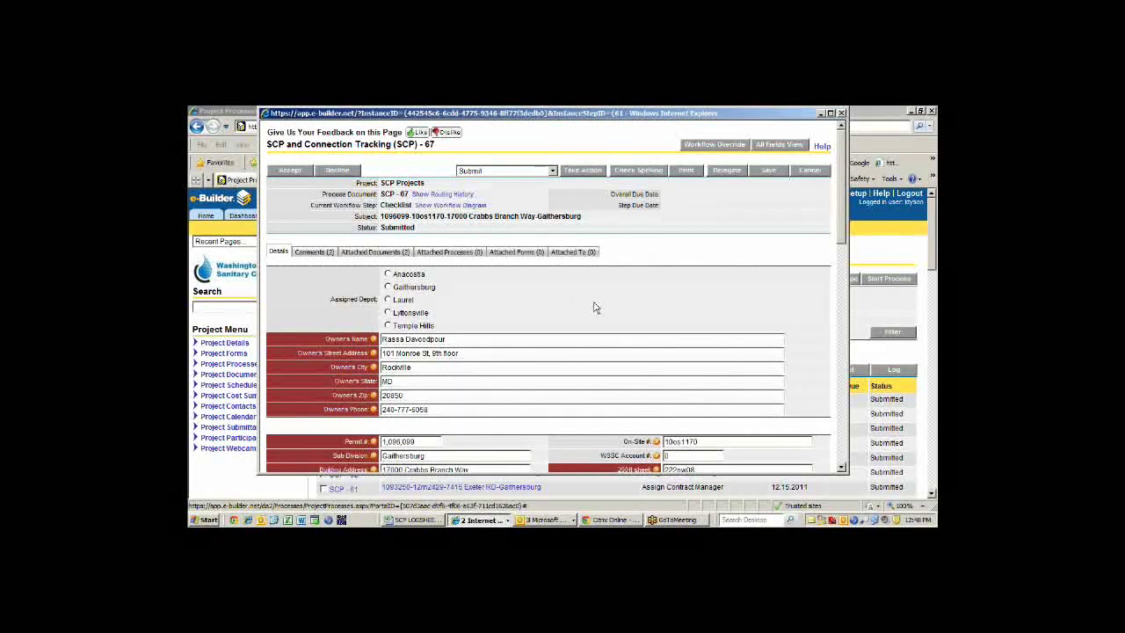
scroll(593, 303, down, 3)
scroll(583, 306, down, 1)
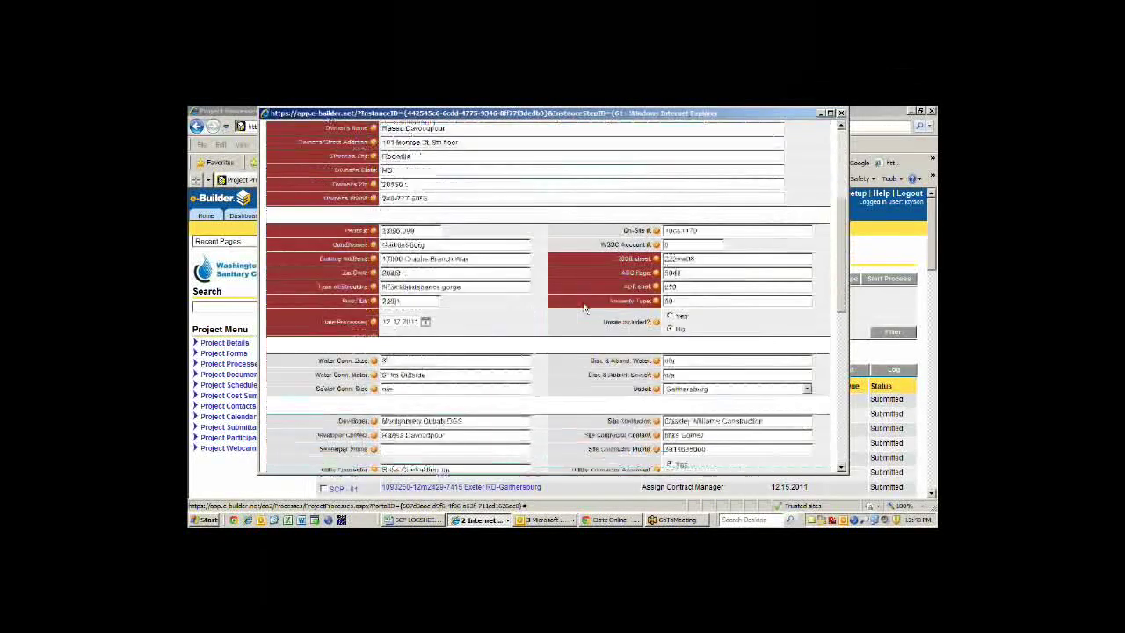
scroll(583, 301, up, 2)
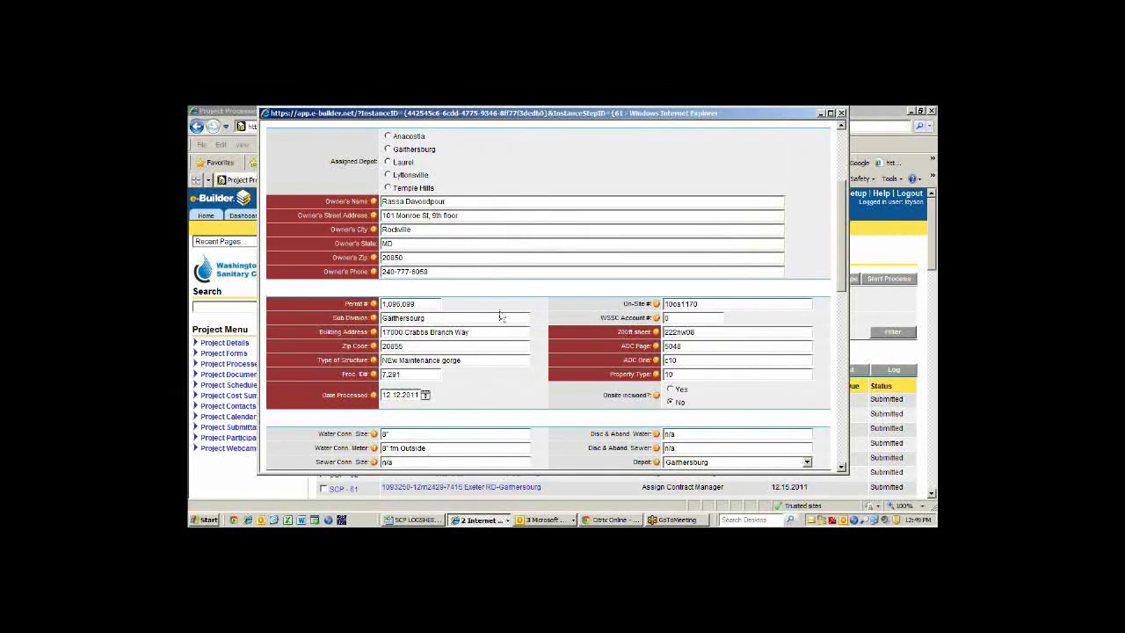
scroll(500, 316, down, 5)
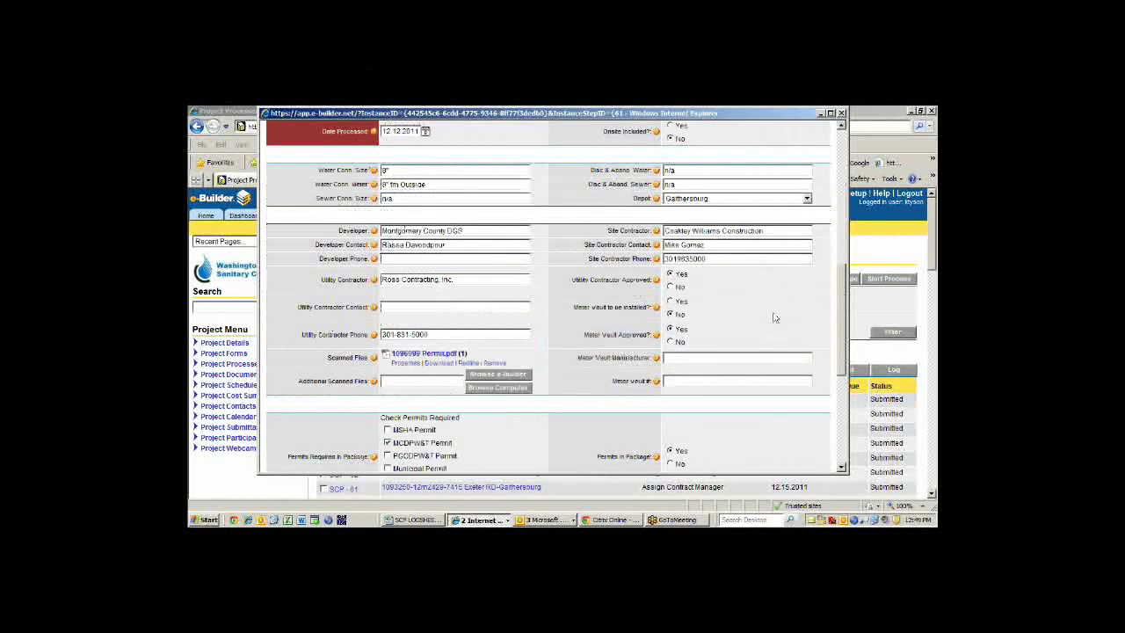
scroll(606, 342, down, 3)
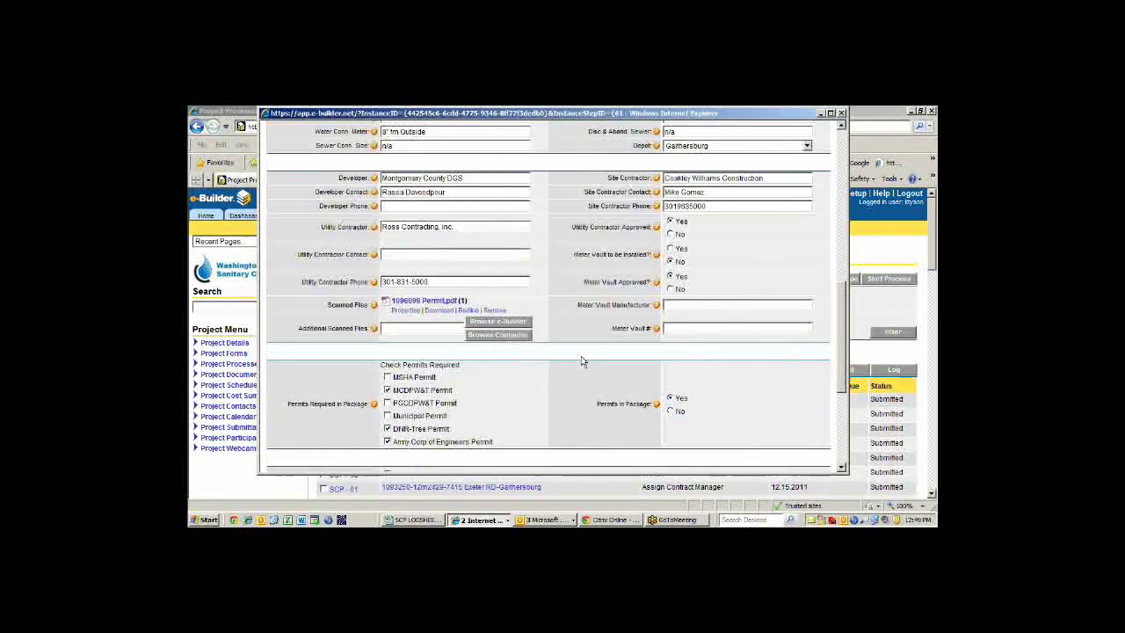
scroll(548, 363, down, 2)
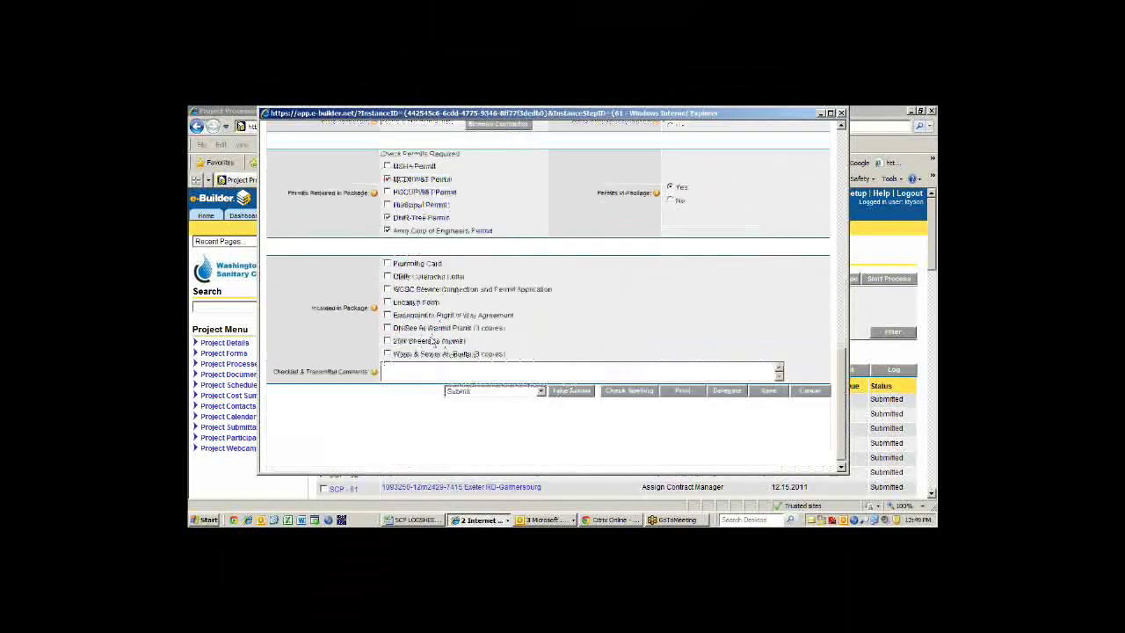
scroll(484, 336, up, 1)
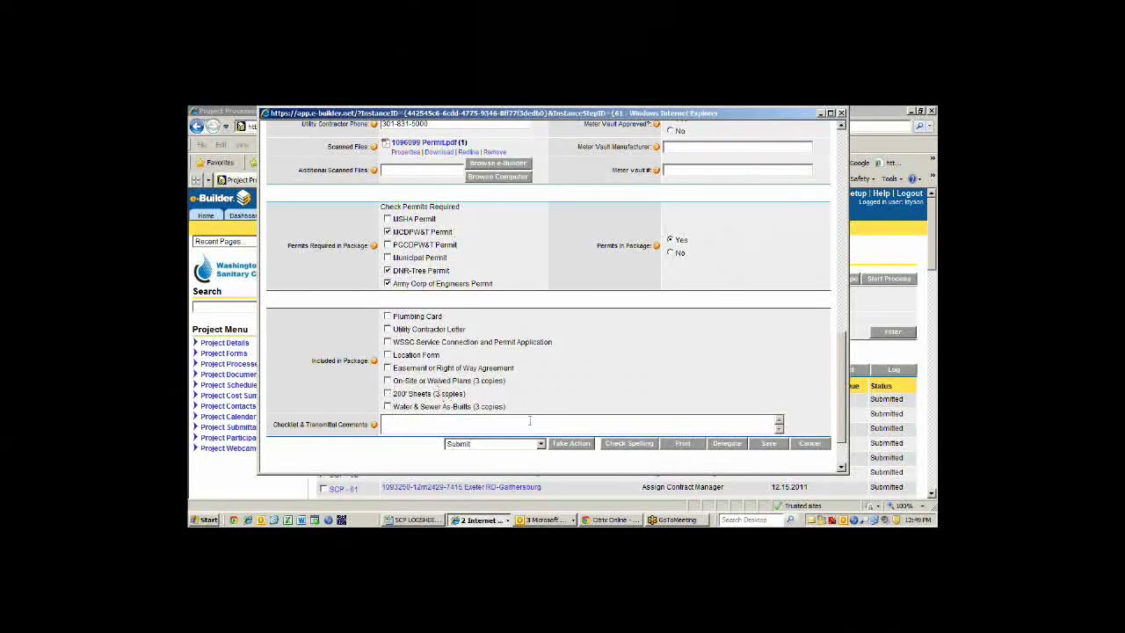
scroll(552, 396, up, 3)
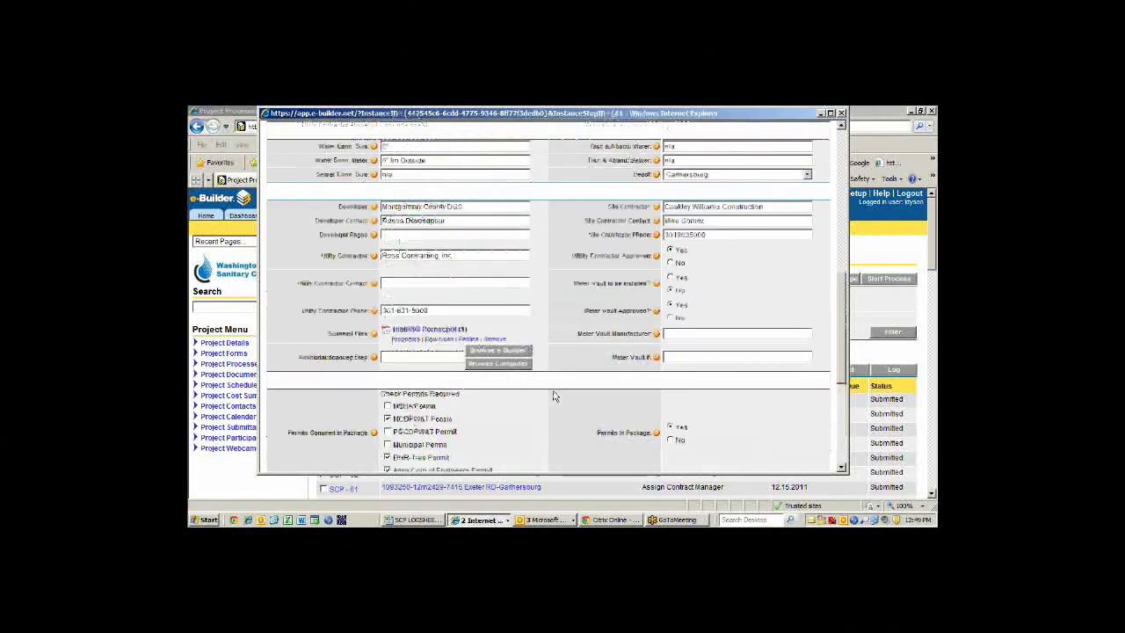
scroll(553, 396, up, 10)
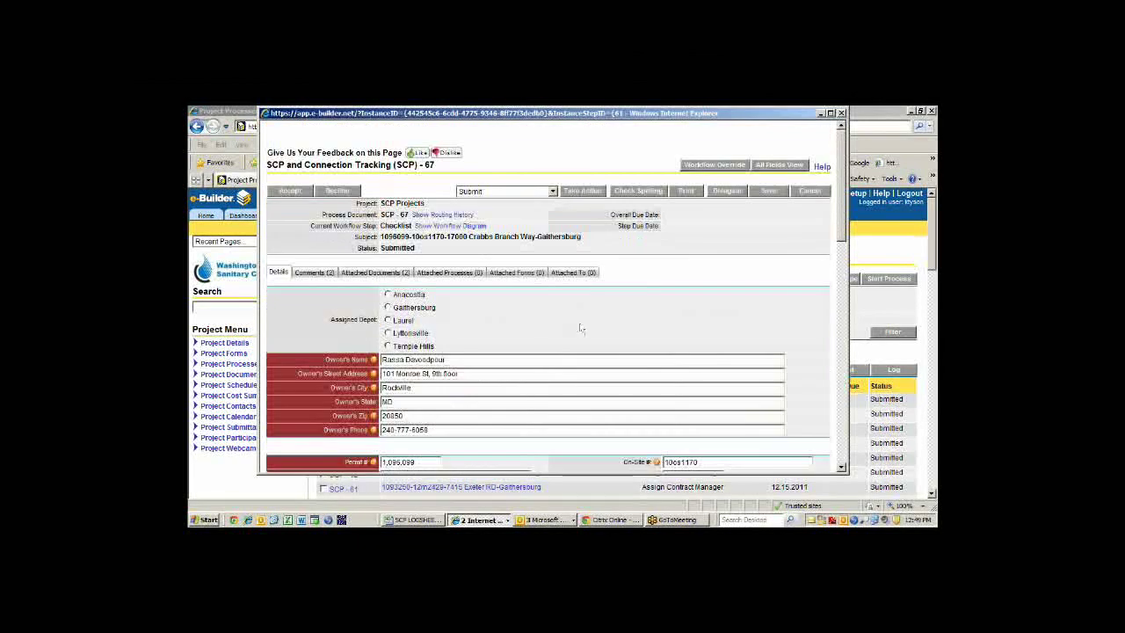
click(449, 226)
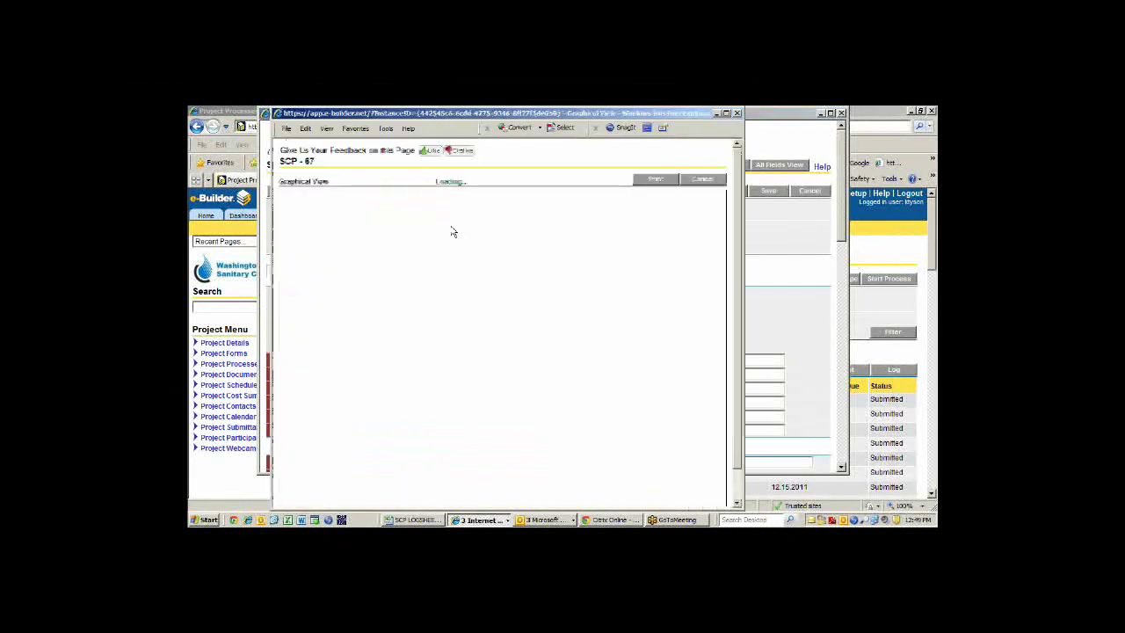
click(725, 113)
scroll(655, 254, down, 1)
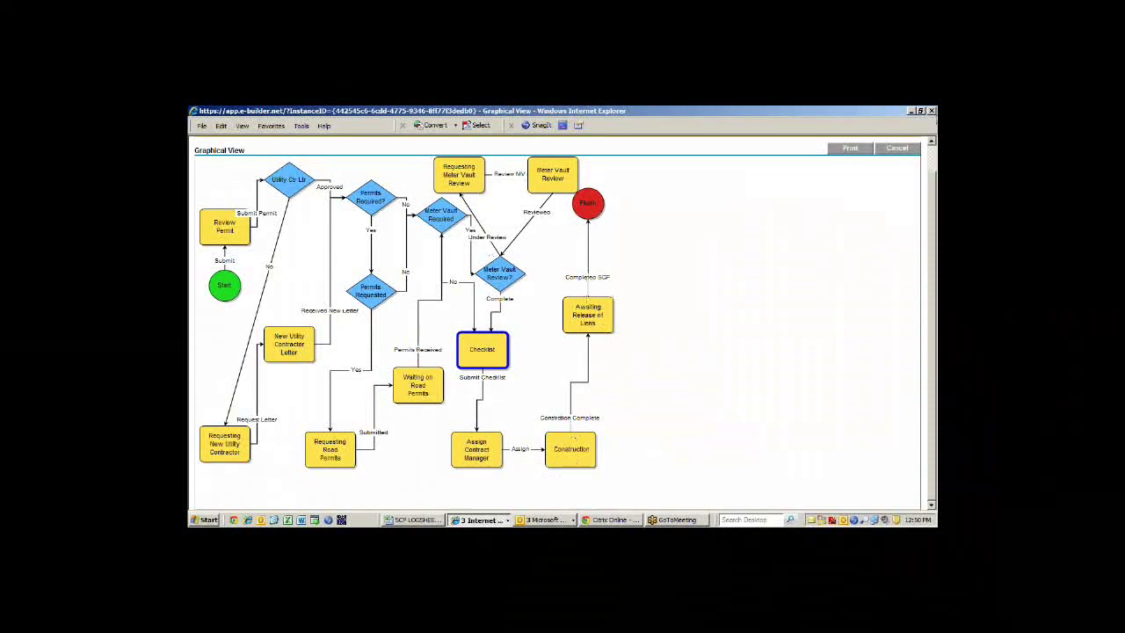
click(896, 148)
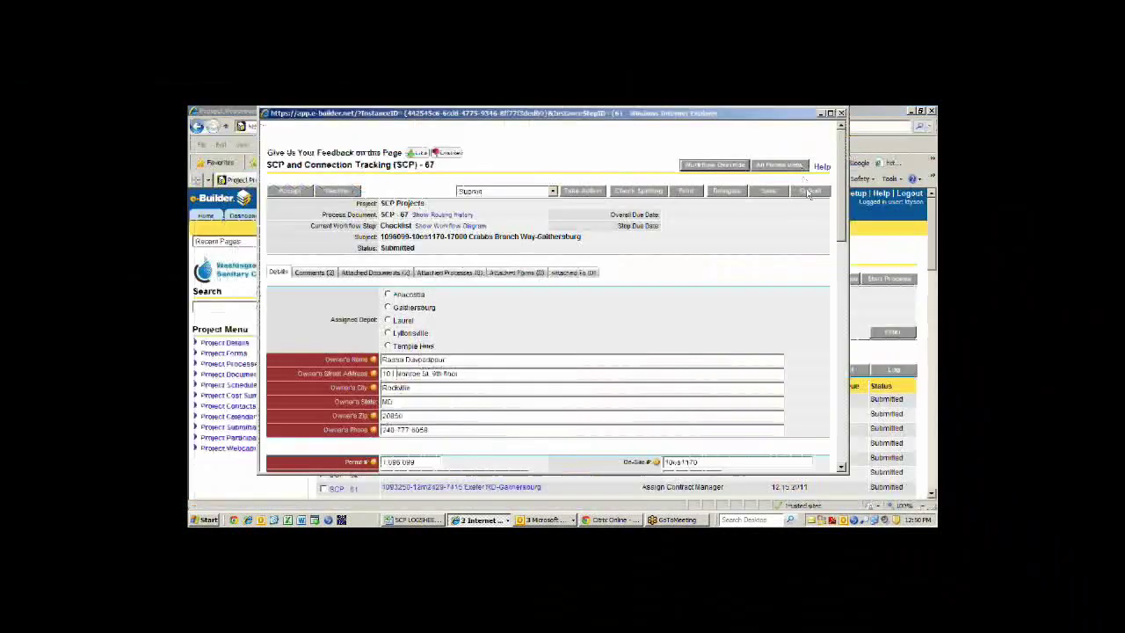
Cancel out of SCP-67, then open SCP-53 and review its inspector checklist
click(808, 192)
scroll(589, 402, down, 5)
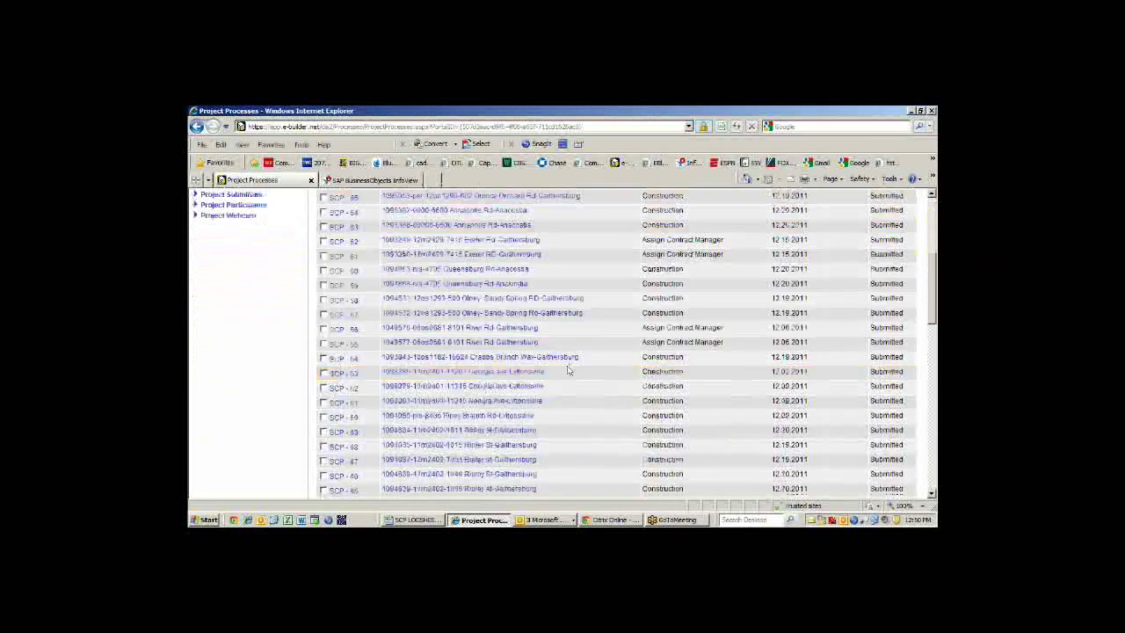
click(512, 325)
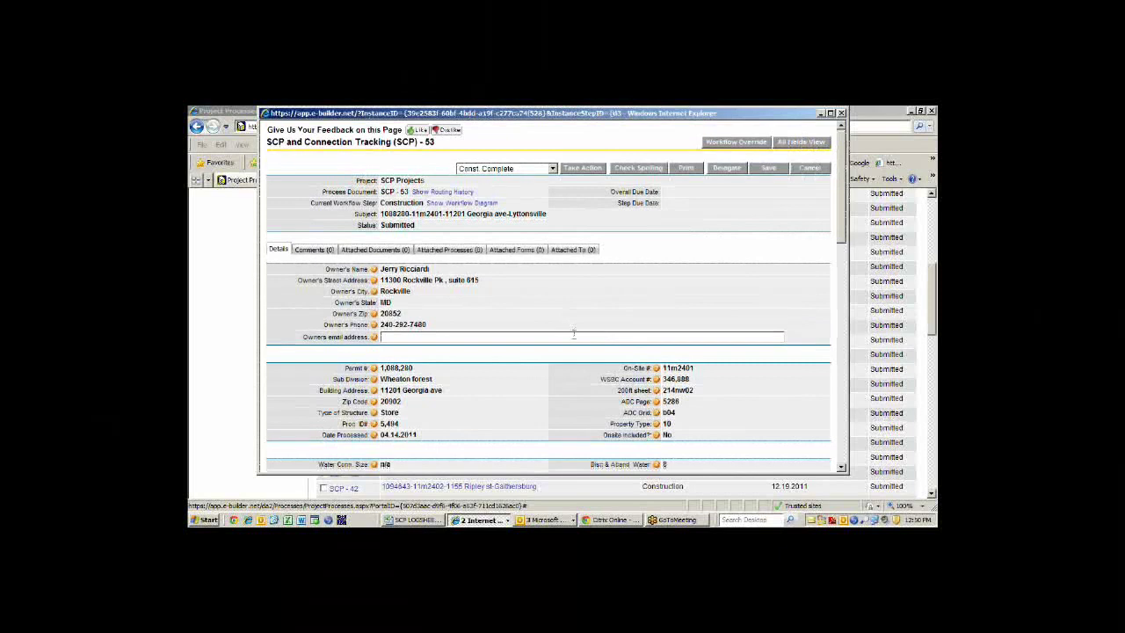
scroll(574, 333, down, 10)
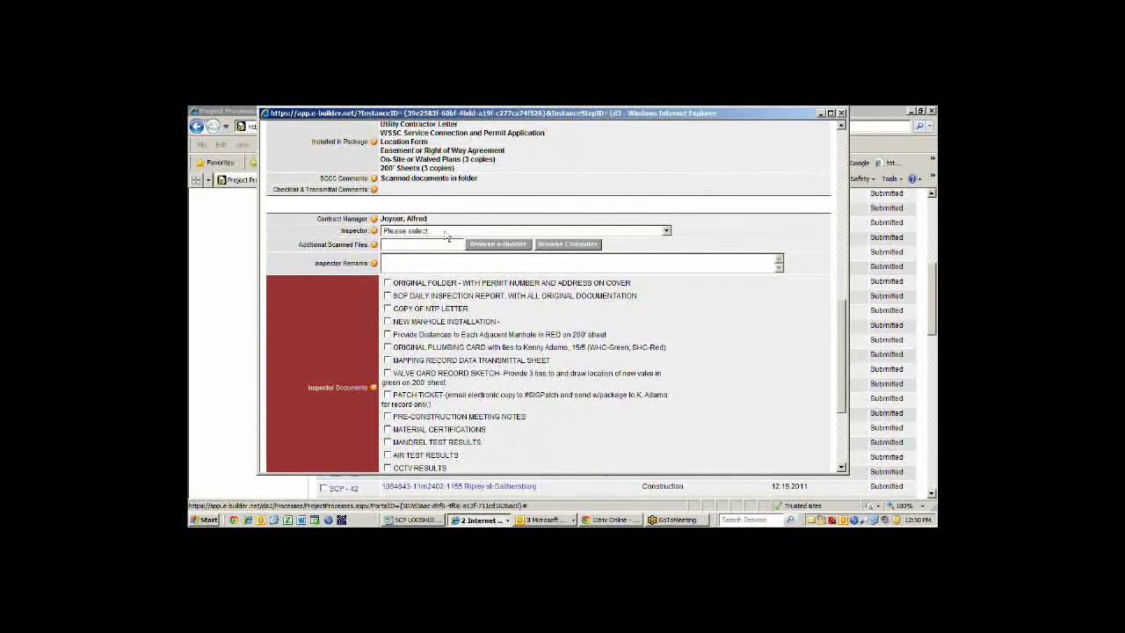
scroll(514, 352, down, 1)
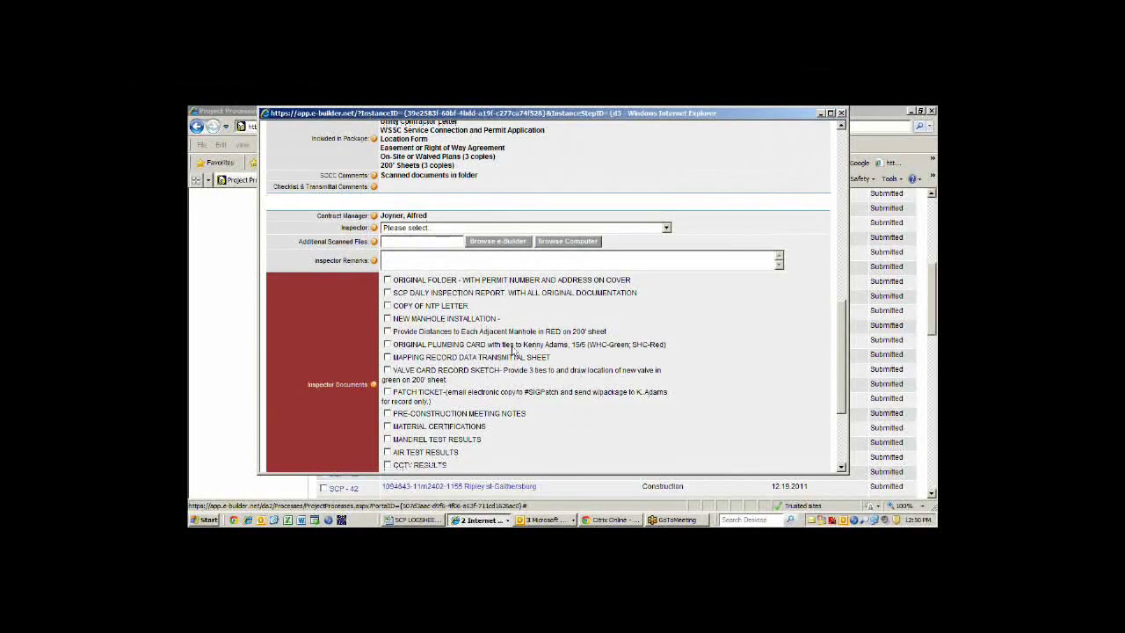
scroll(514, 352, down, 3)
scroll(394, 355, up, 1)
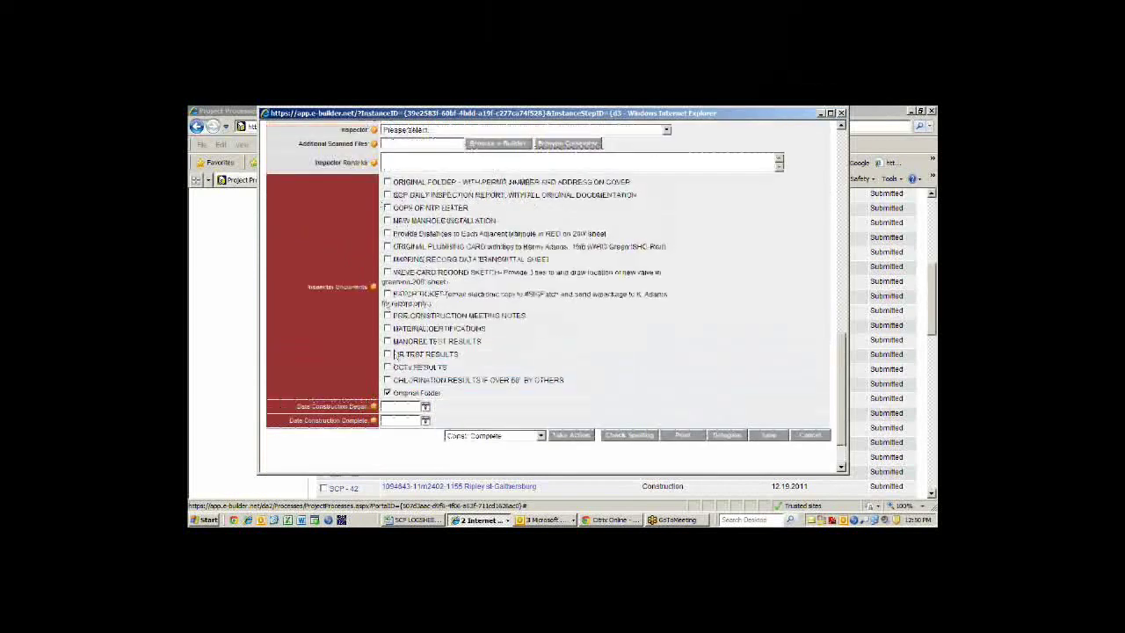
scroll(620, 374, up, 10)
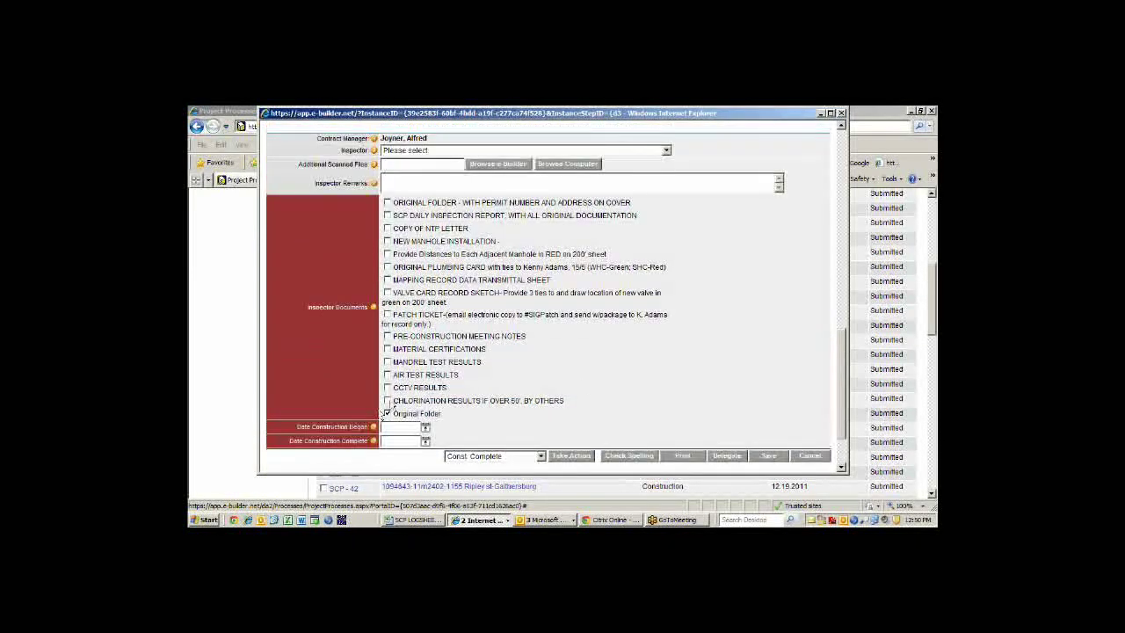
scroll(621, 374, up, 5)
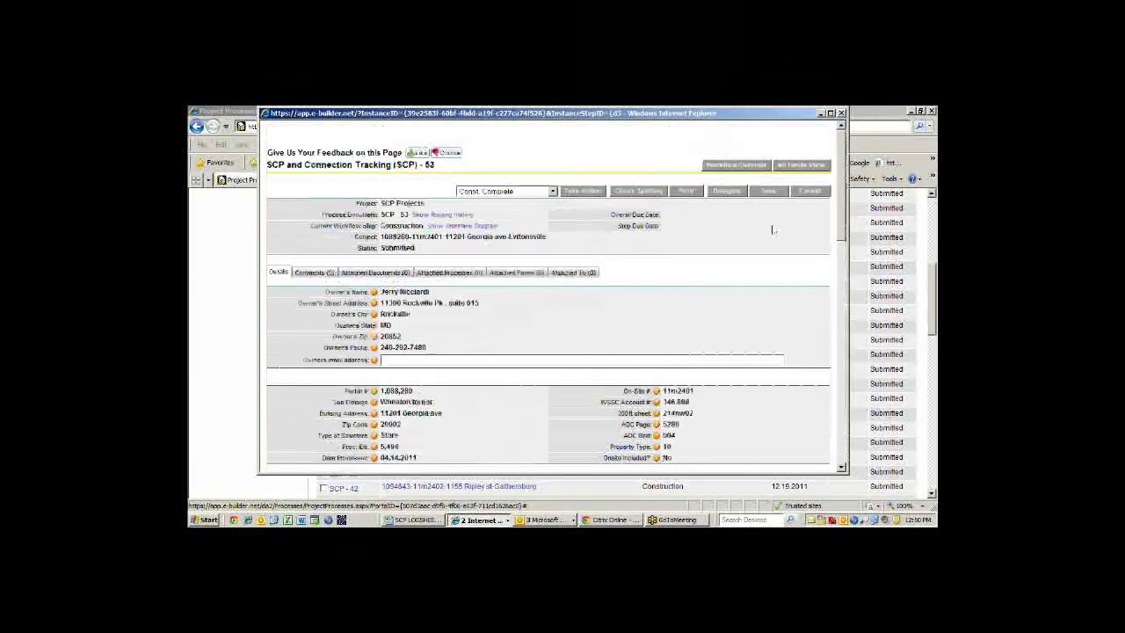
Close the SCP-53 form and look over the 67-process list again
click(841, 112)
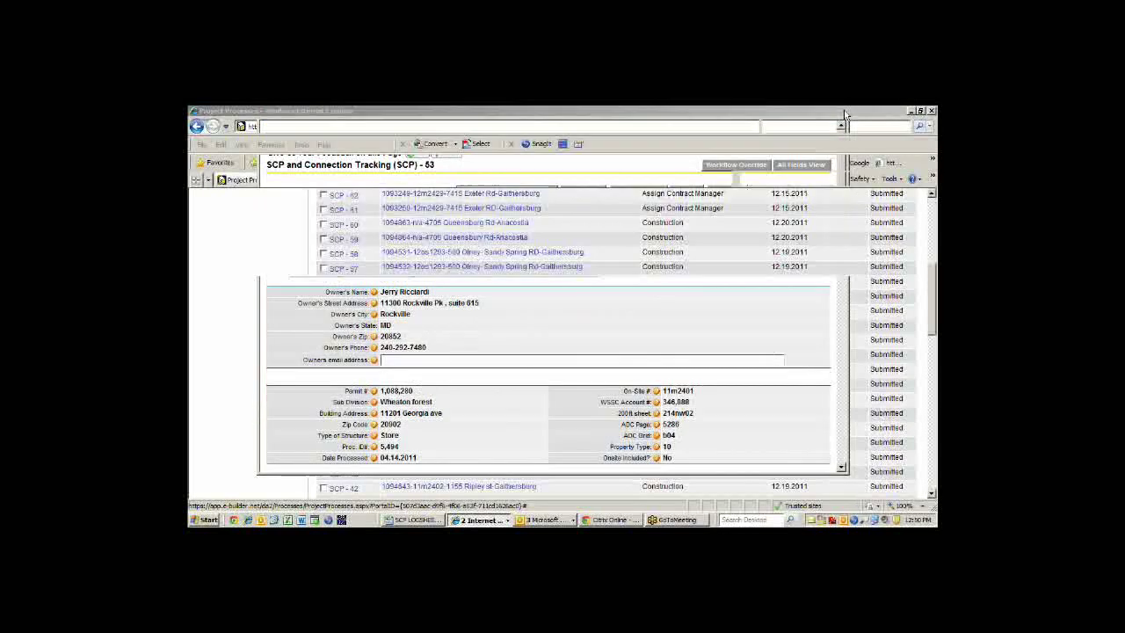
scroll(629, 399, up, 3)
scroll(629, 399, down, 10)
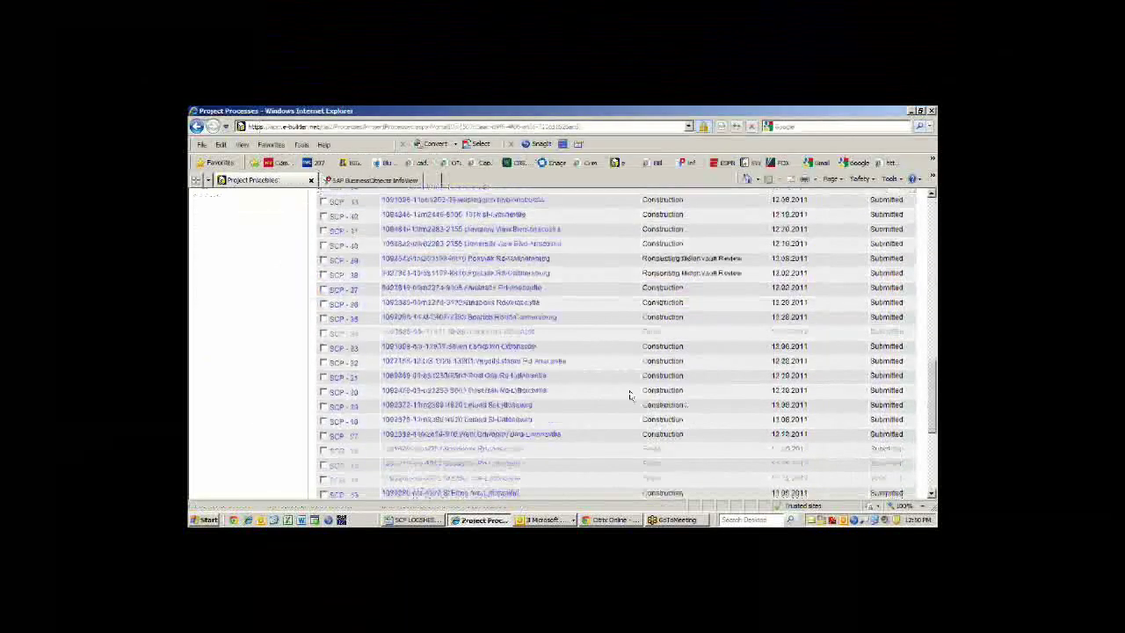
scroll(629, 394, up, 3)
Filter the process list to show only the 11 Finished SCP tracking processes
scroll(629, 397, up, 4)
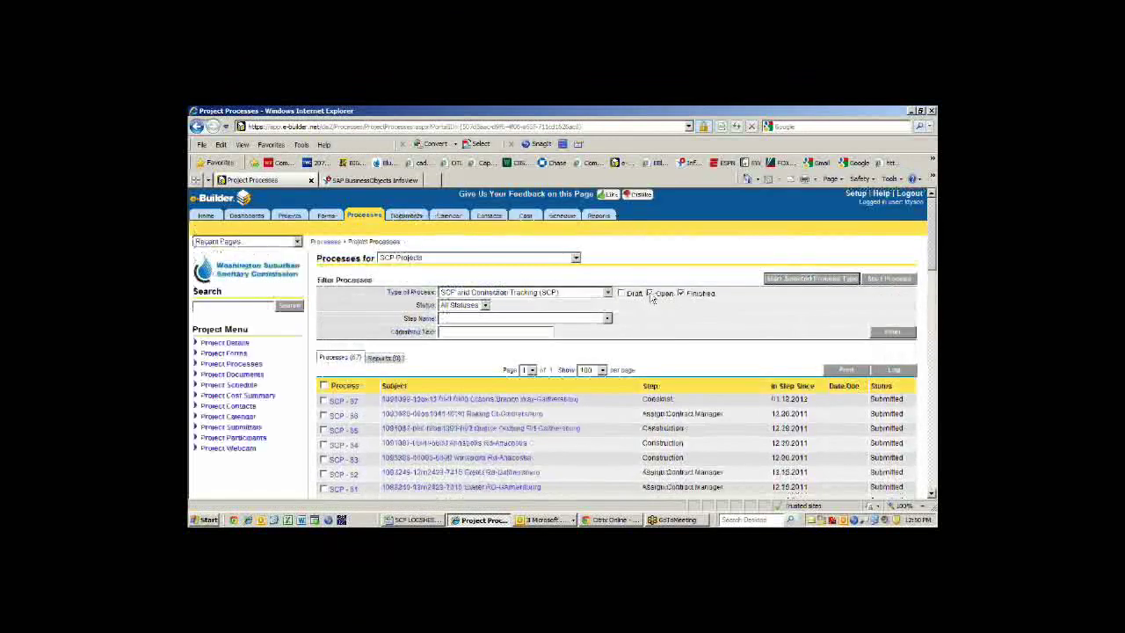
click(892, 338)
scroll(478, 310, down, 3)
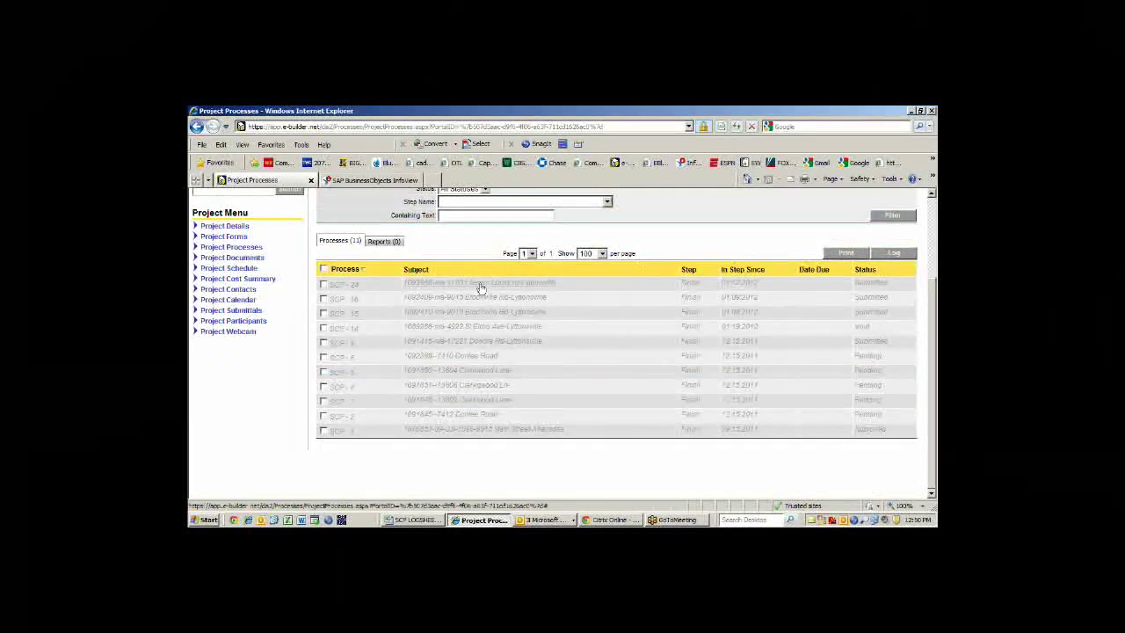
Review the SCP-24 record details, then cancel out of it
click(480, 284)
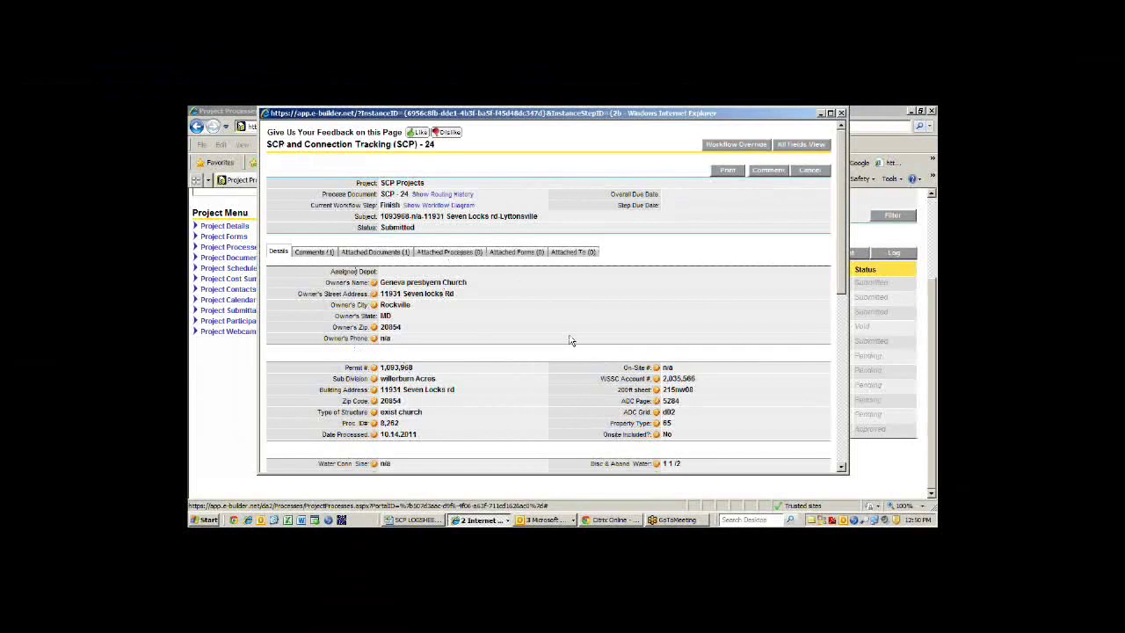
scroll(568, 338, down, 1)
scroll(568, 339, down, 1)
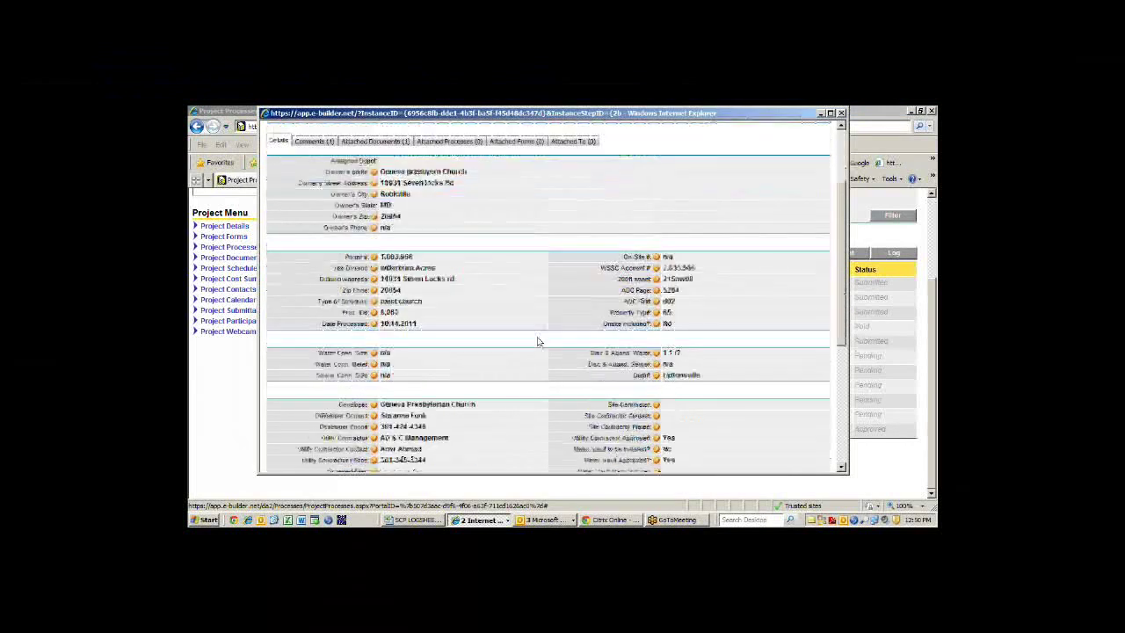
scroll(539, 341, down, 5)
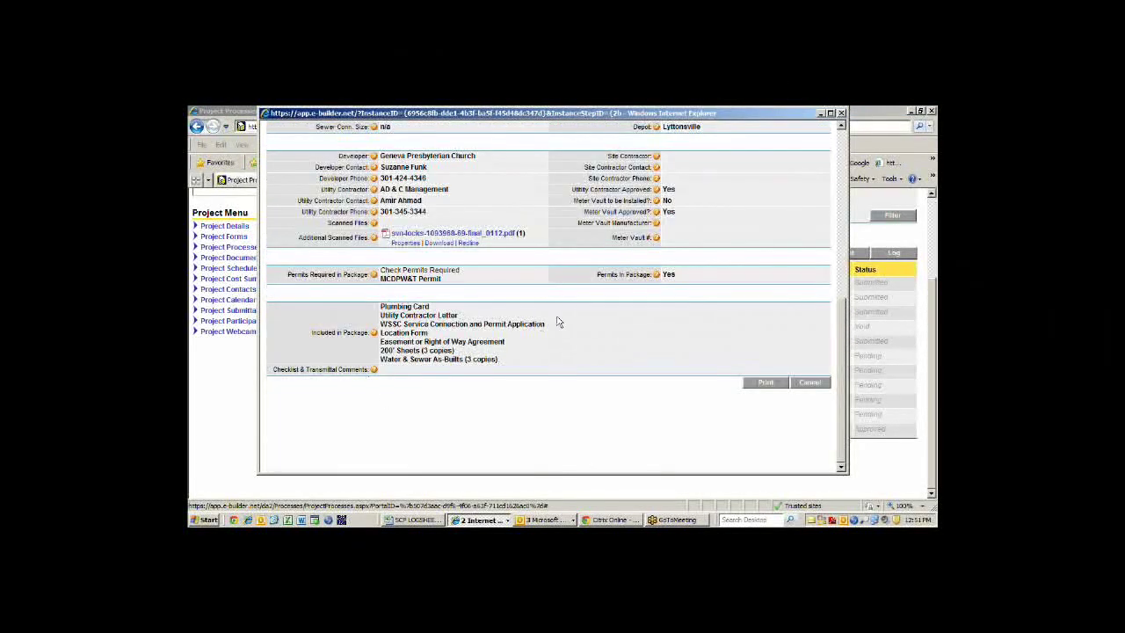
scroll(557, 321, up, 1)
scroll(557, 322, up, 7)
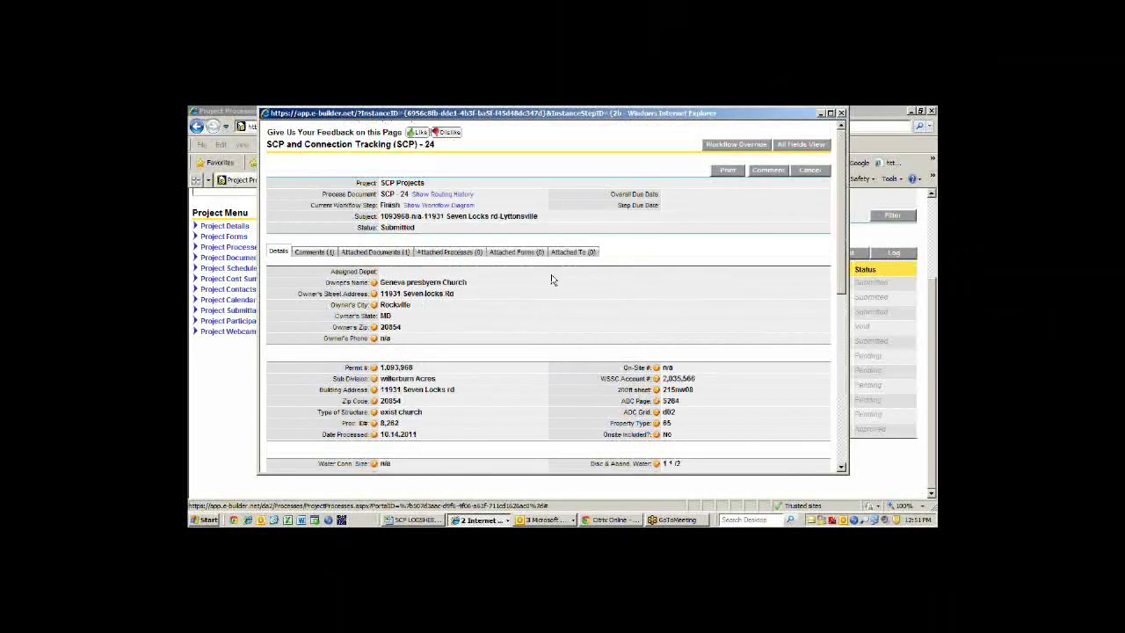
click(810, 169)
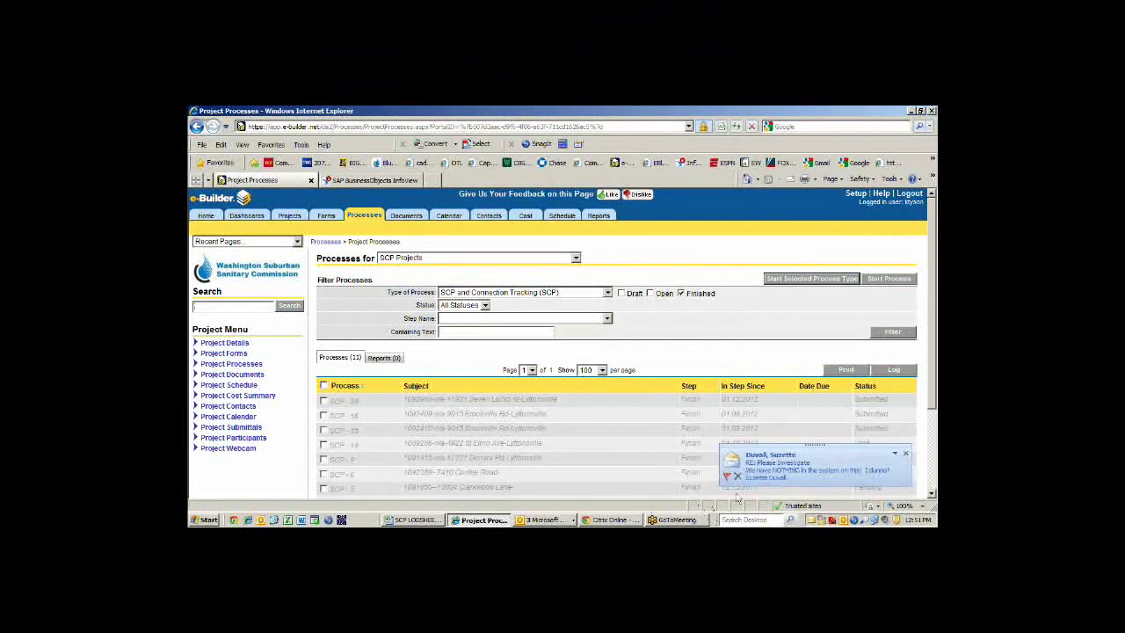
Dismiss the Outlook alert, search 'piney', and open SCP and Connection Tracking #50 from the results
click(905, 453)
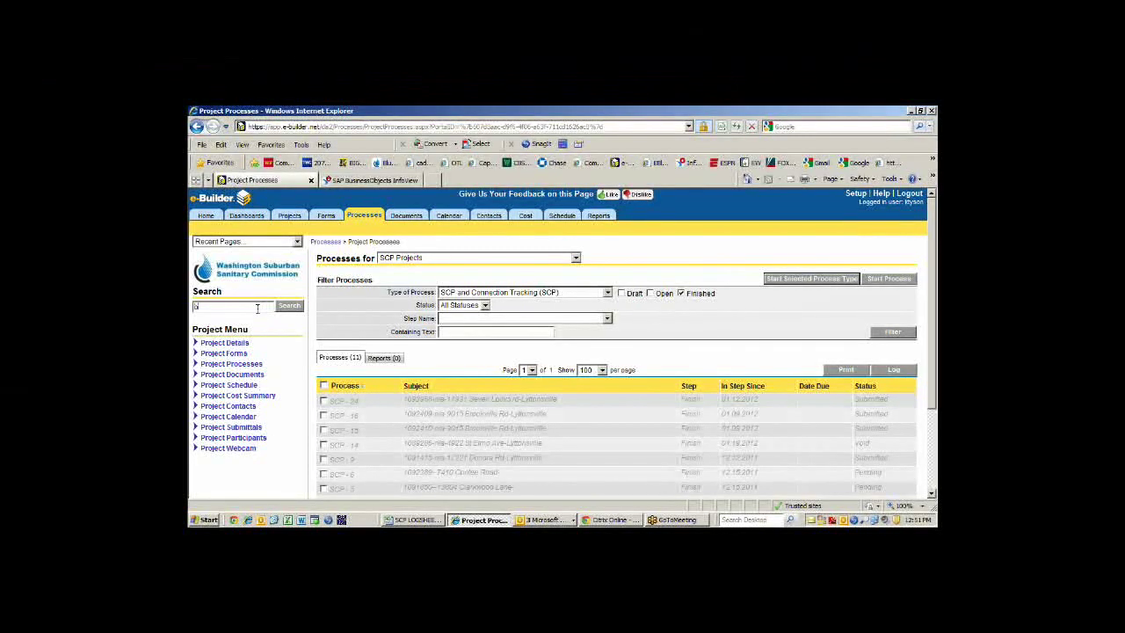
click(289, 305)
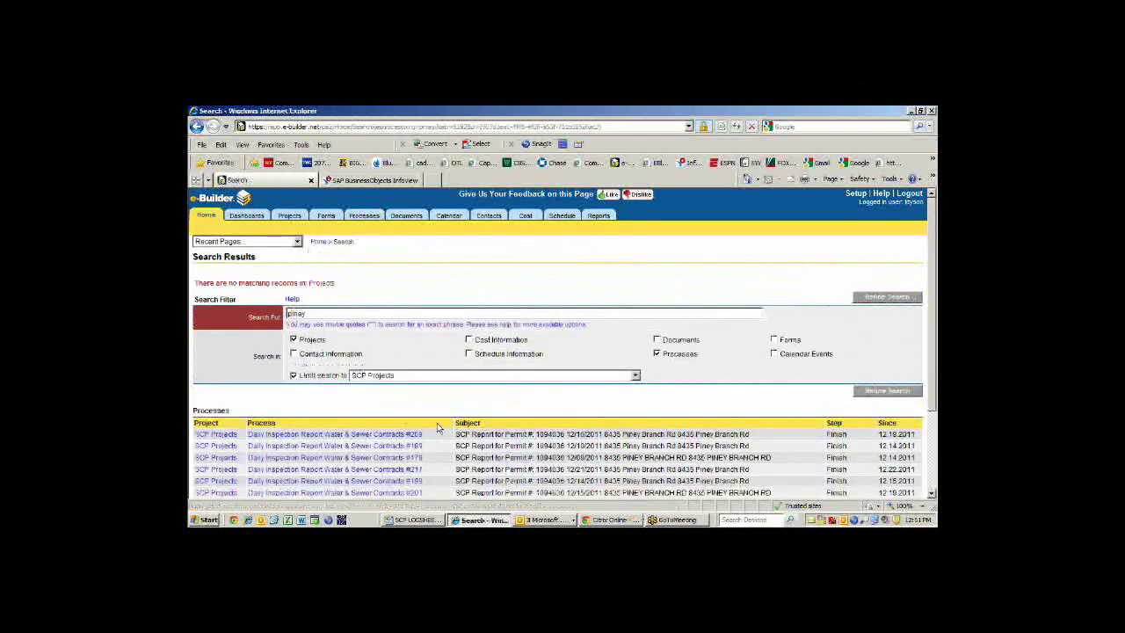
scroll(437, 427, down, 1)
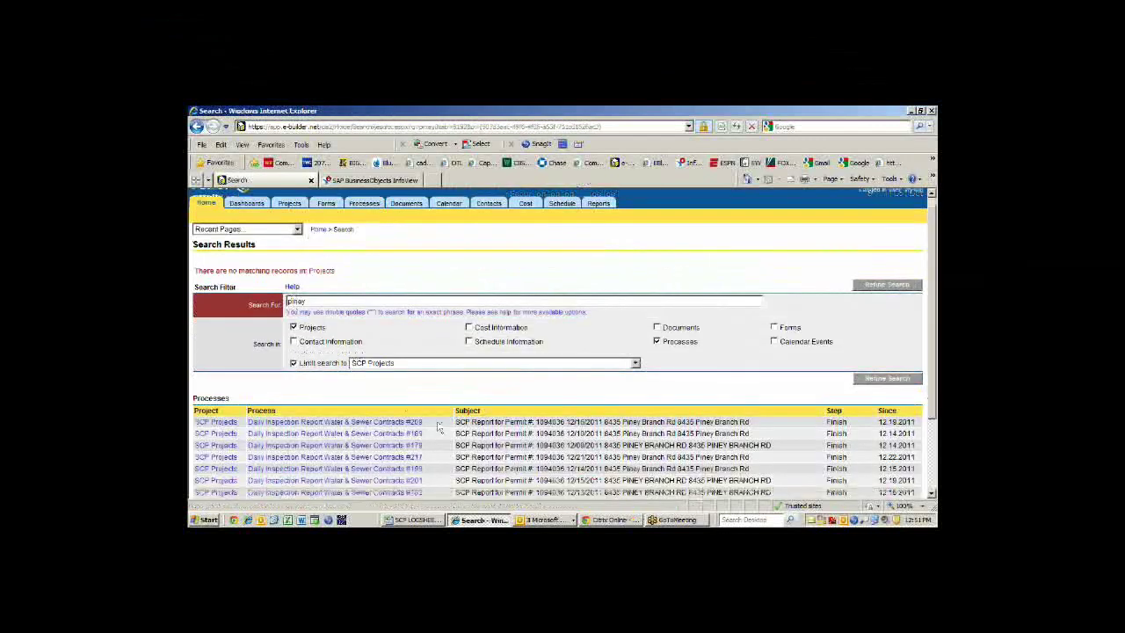
scroll(437, 427, down, 3)
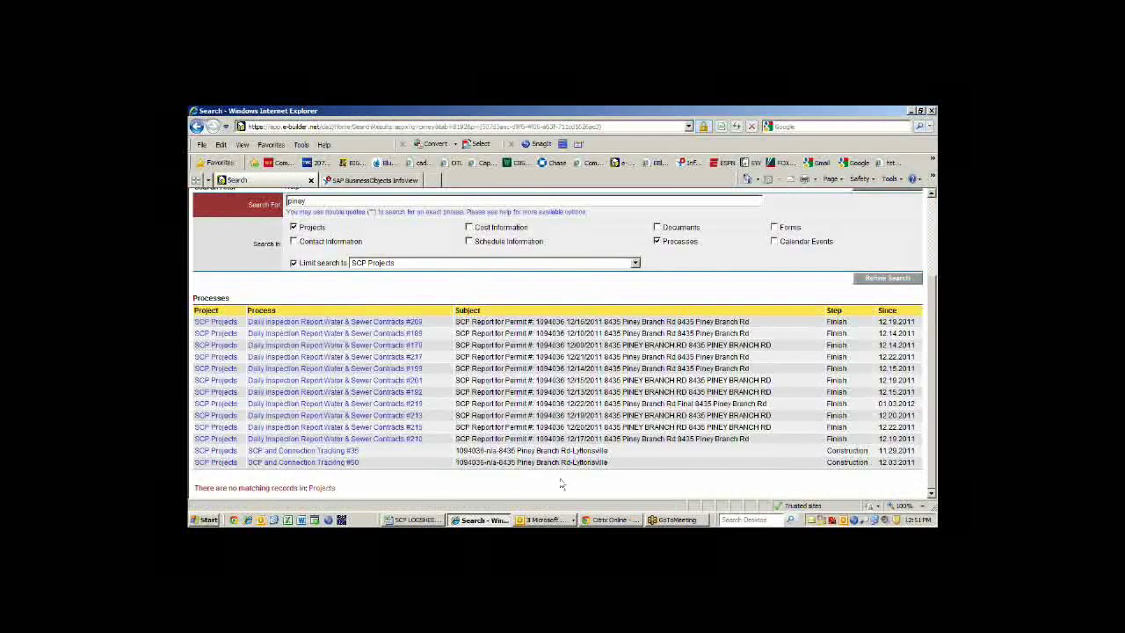
click(325, 466)
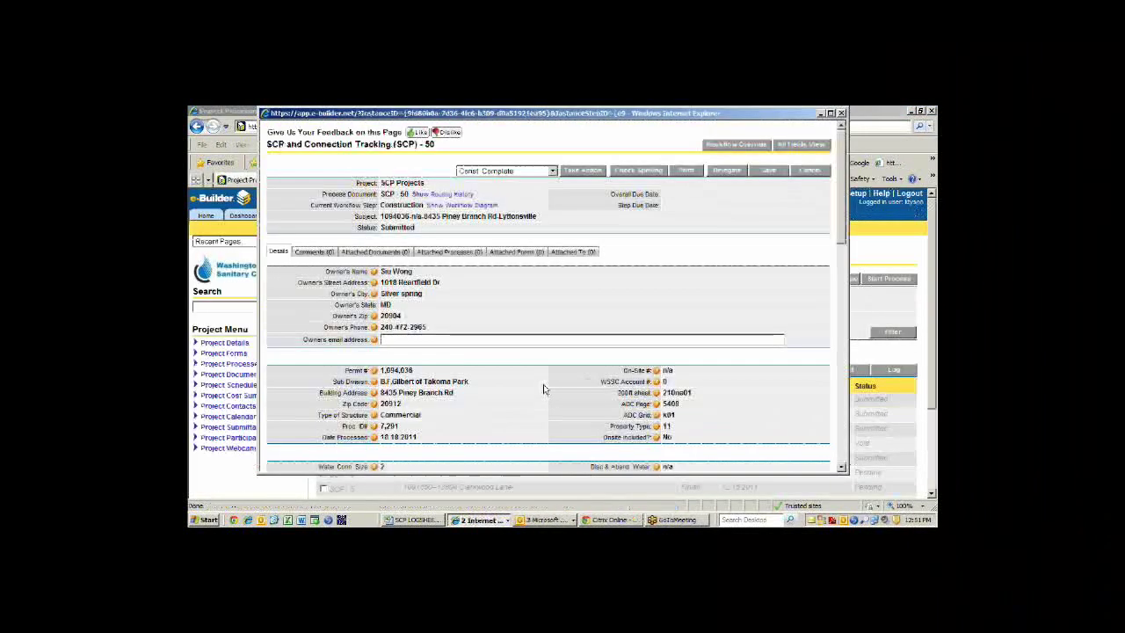
Scroll through the SCP-50 form details, then close its window
scroll(543, 394, down, 1)
scroll(508, 328, down, 4)
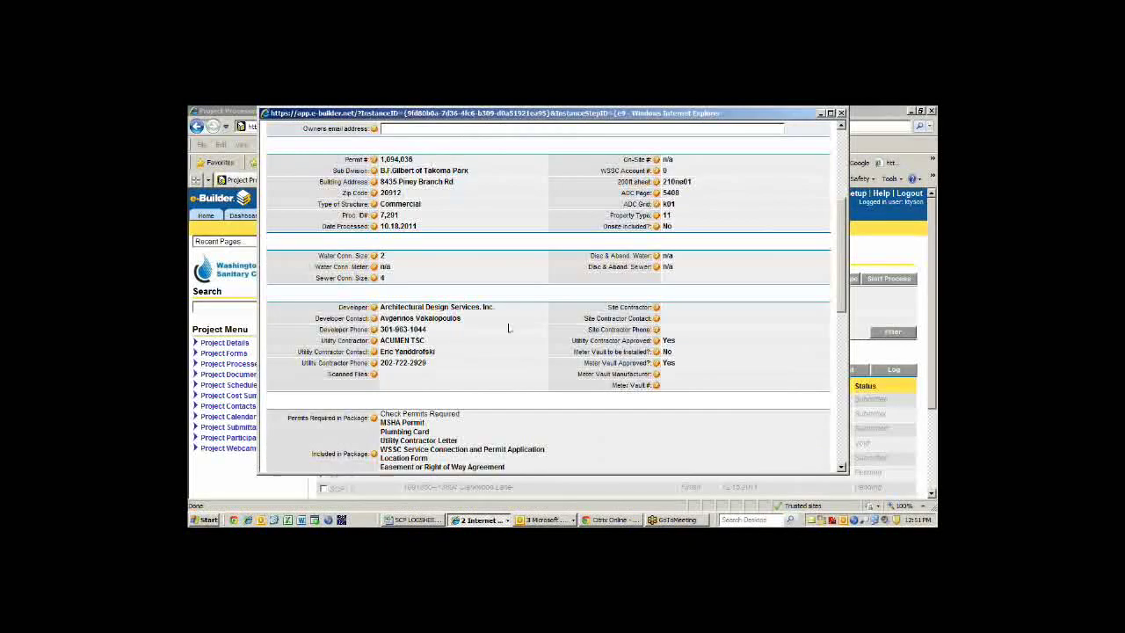
scroll(387, 264, up, 1)
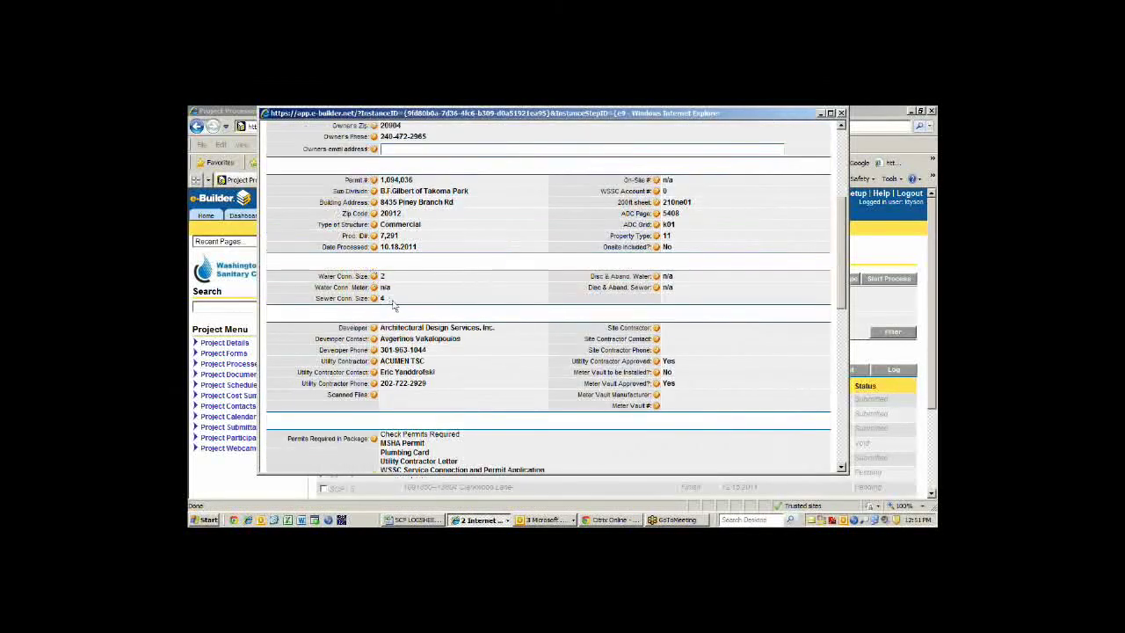
scroll(537, 381, down, 1)
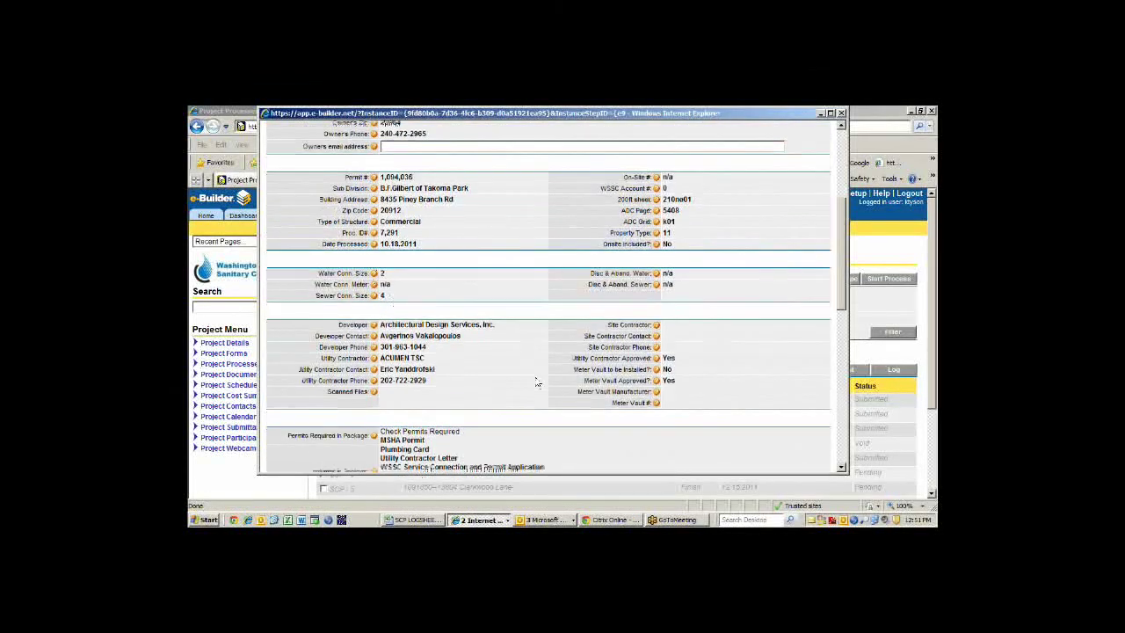
scroll(536, 381, down, 1)
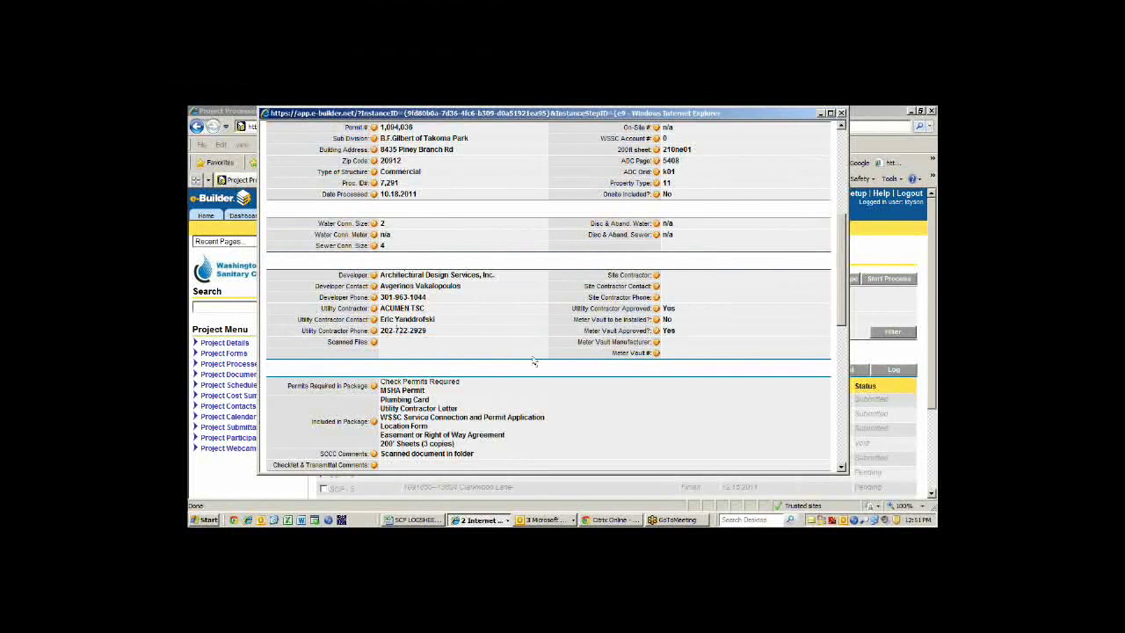
scroll(534, 361, down, 3)
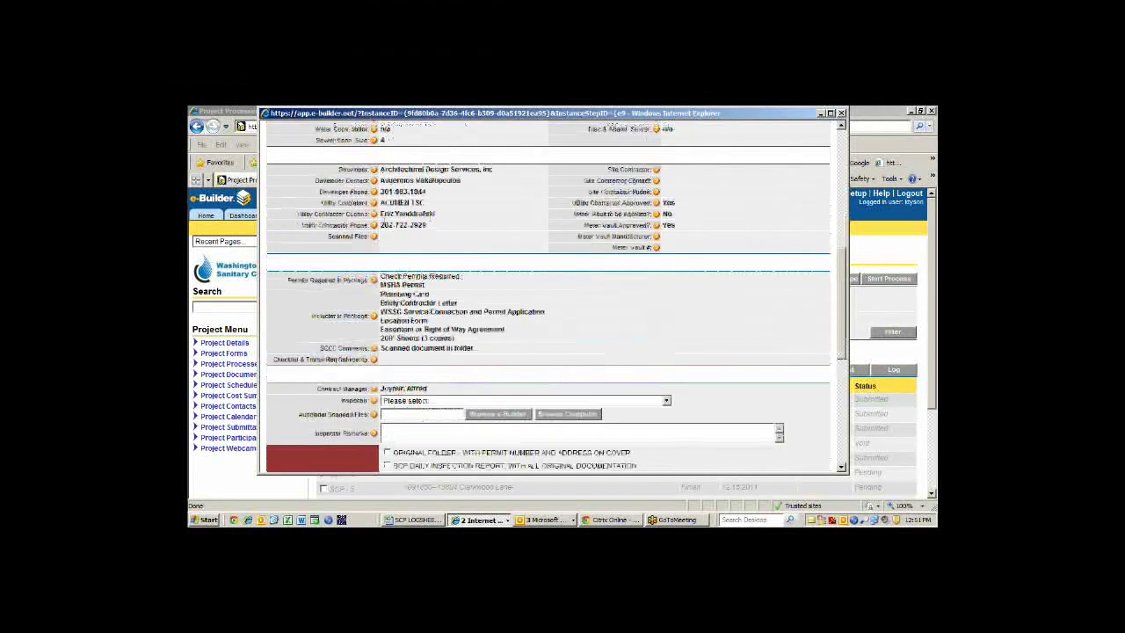
scroll(400, 339, down, 3)
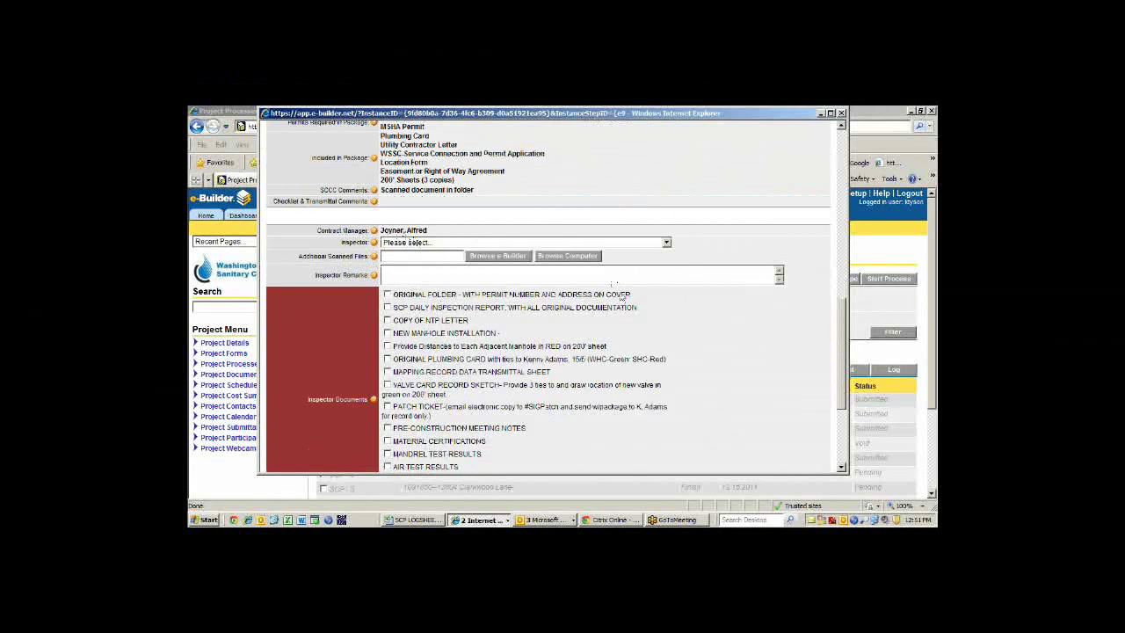
scroll(686, 296, up, 10)
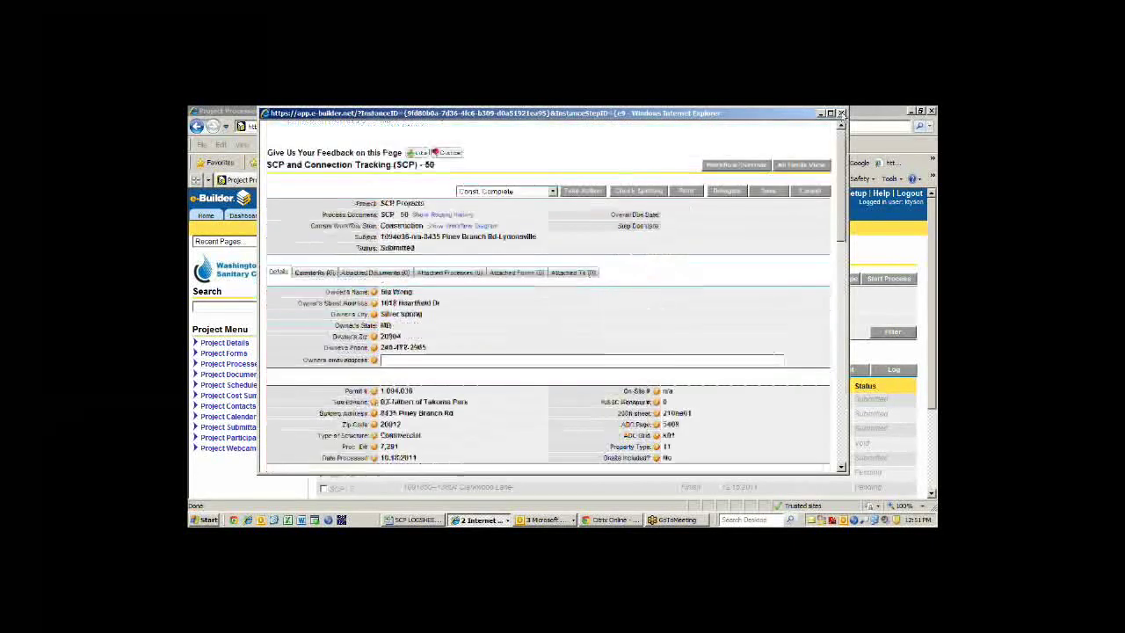
click(841, 114)
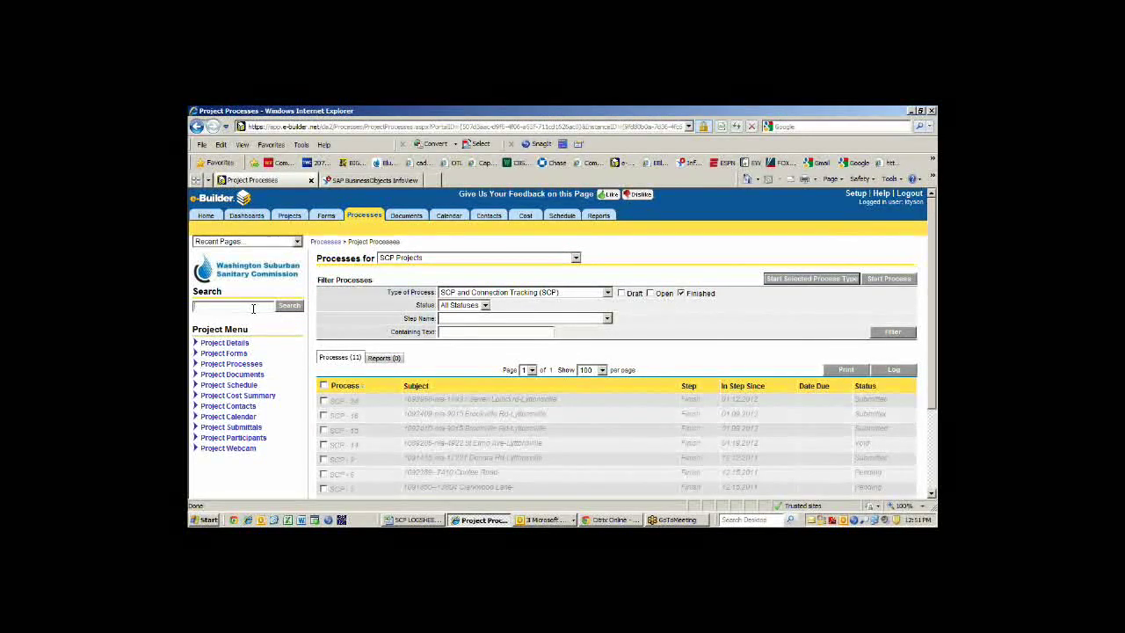
Go to Setup > Processes > Manage Processes and browse the process list
click(856, 194)
scroll(436, 403, down, 3)
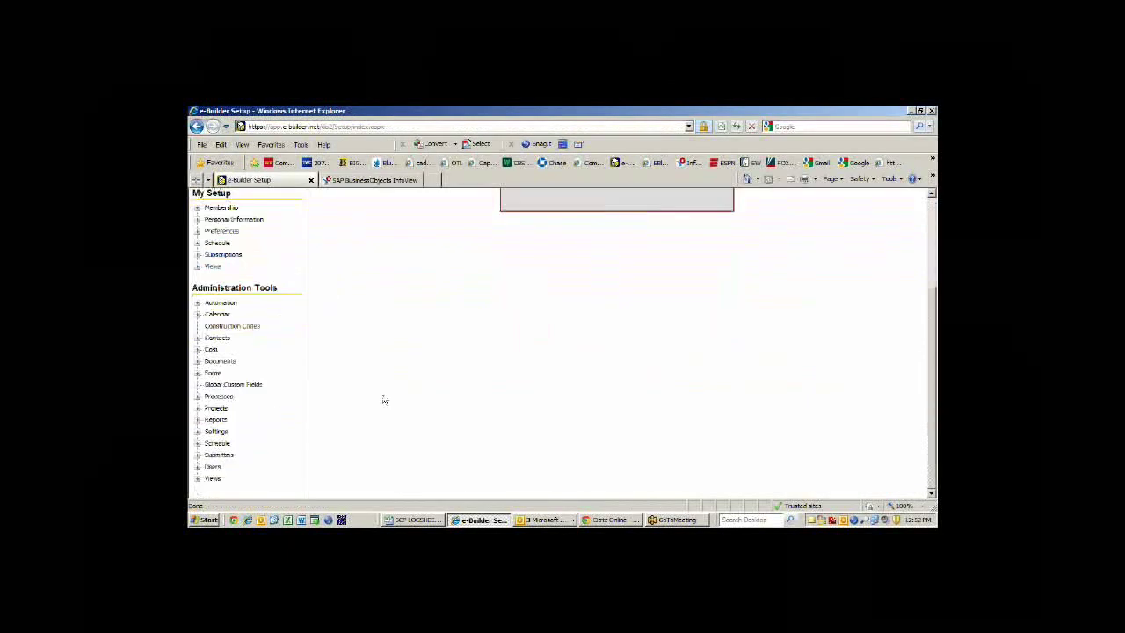
click(219, 397)
click(251, 410)
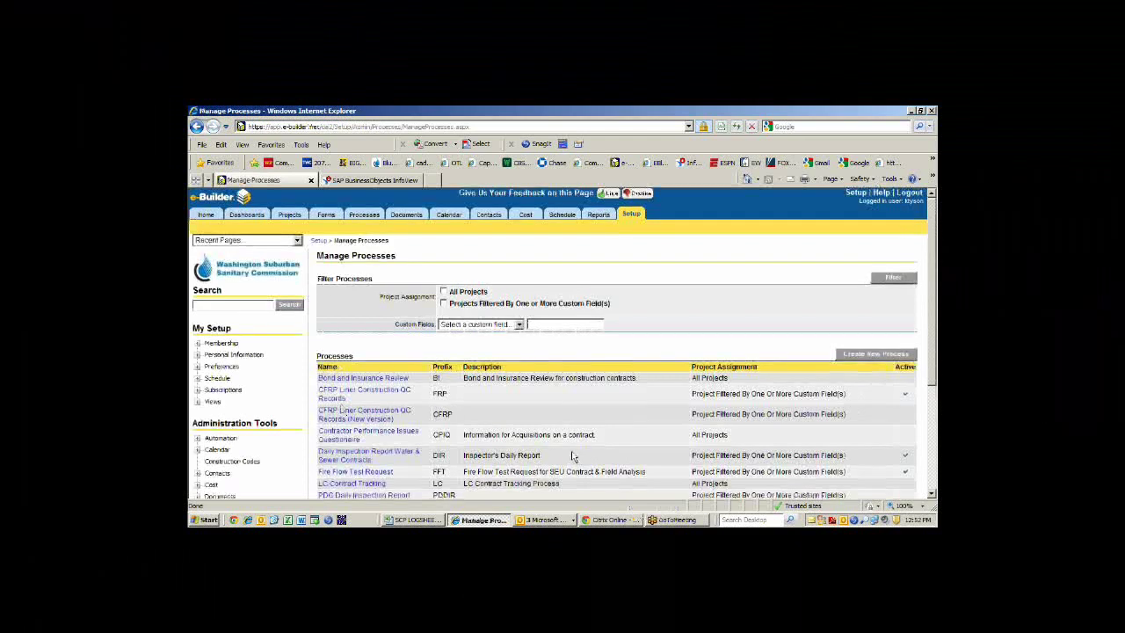
scroll(572, 456, down, 3)
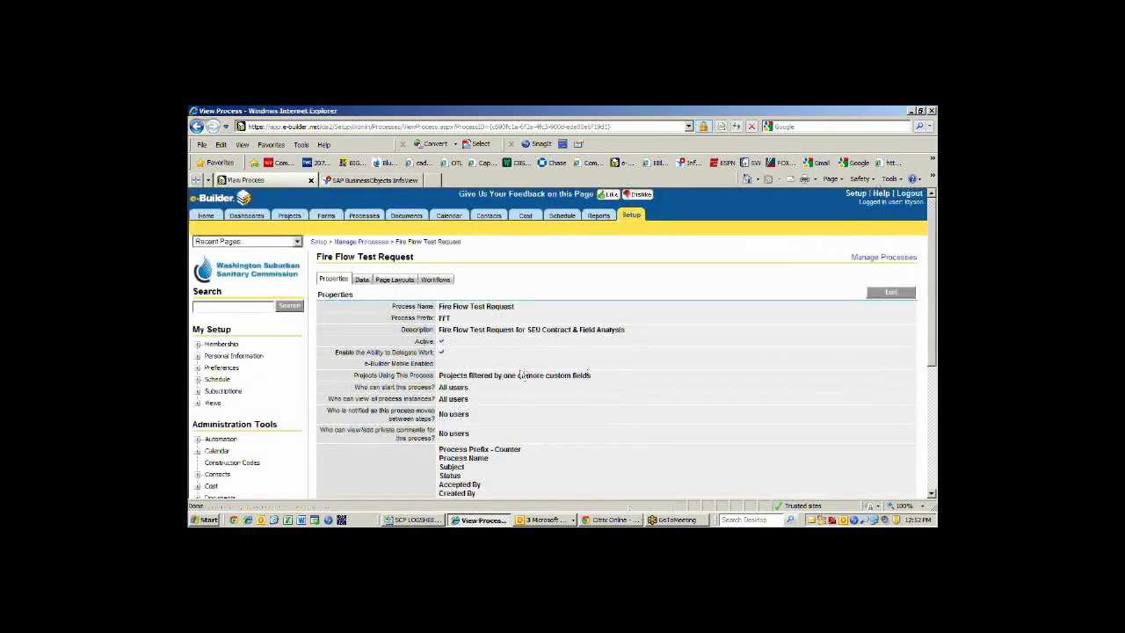
scroll(632, 378, down, 1)
scroll(627, 387, down, 1)
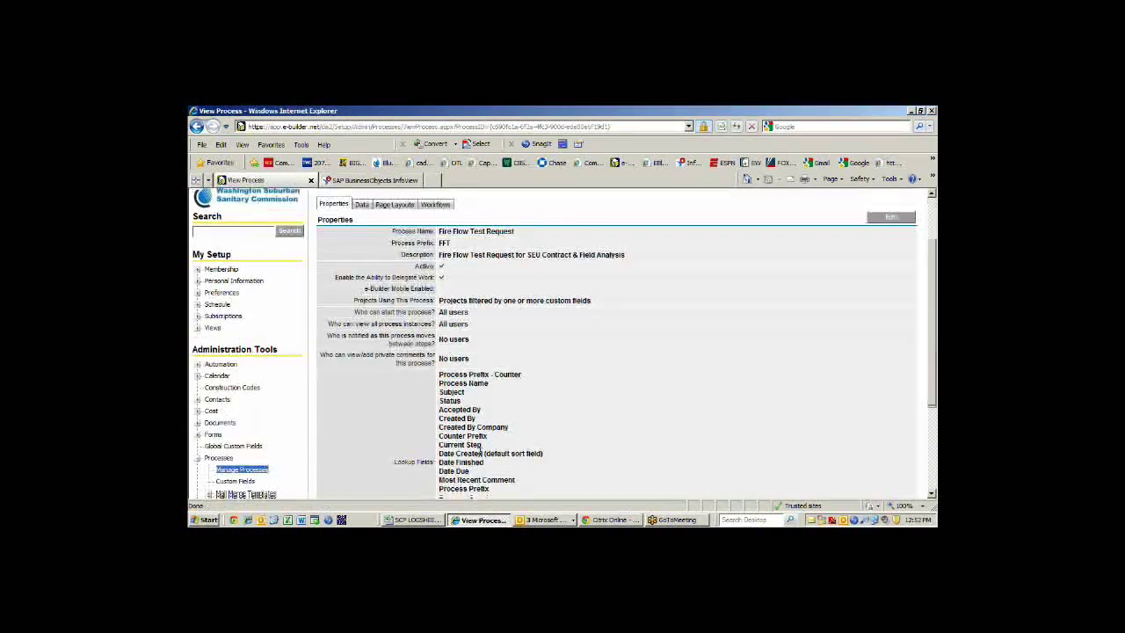
scroll(510, 438, down, 3)
scroll(536, 426, up, 6)
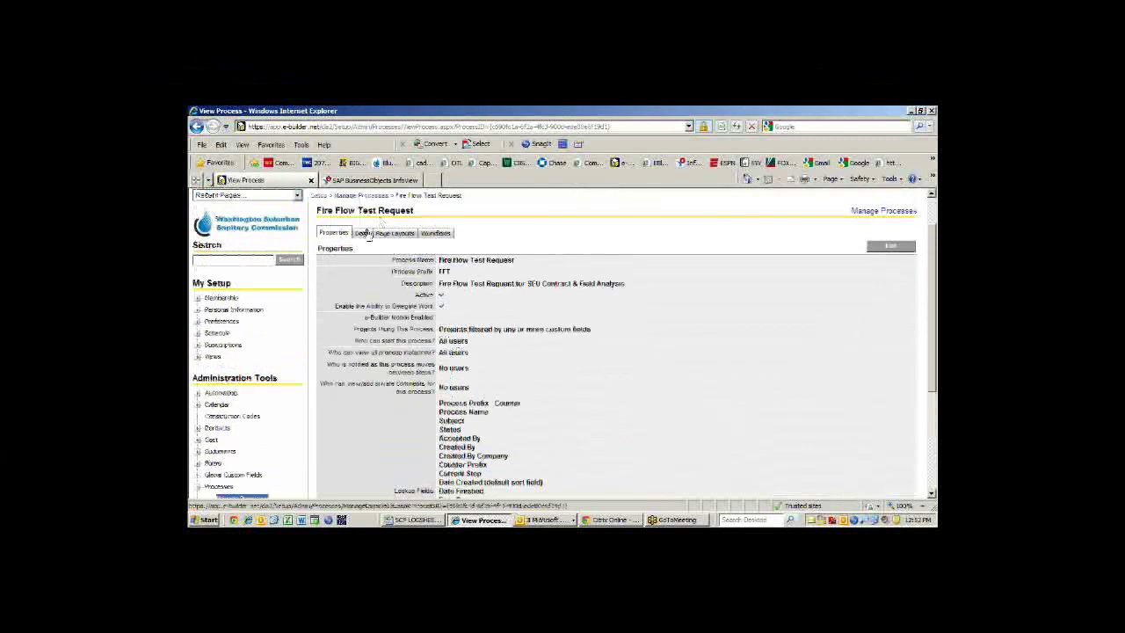
Review the Fire Flow Test Request data fields, then show its seven page layouts
click(364, 233)
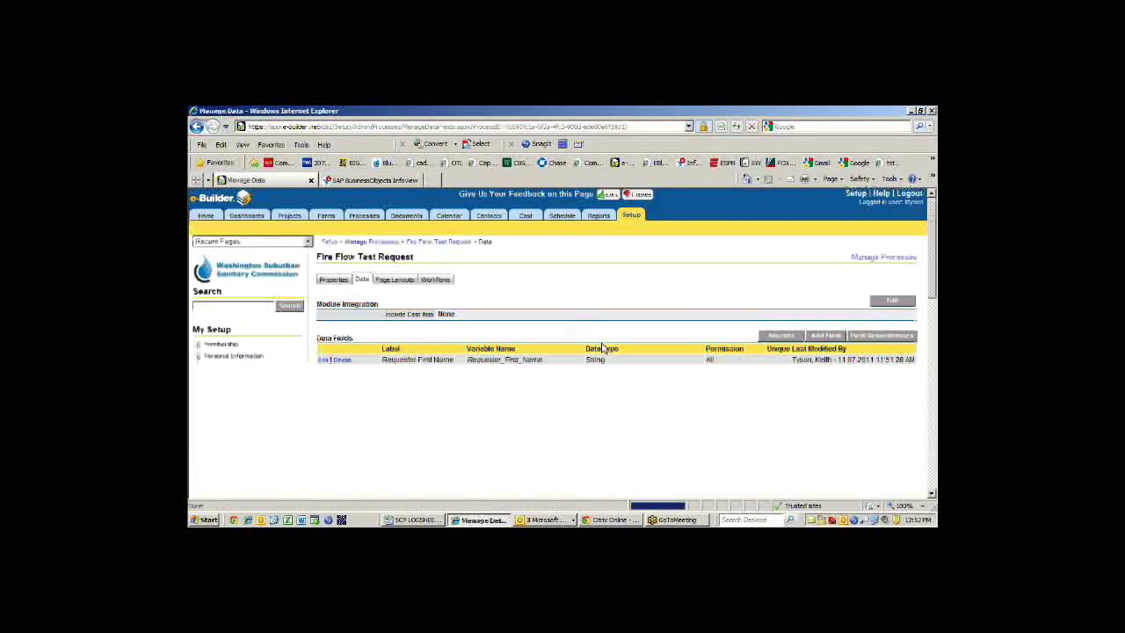
scroll(614, 403, down, 1)
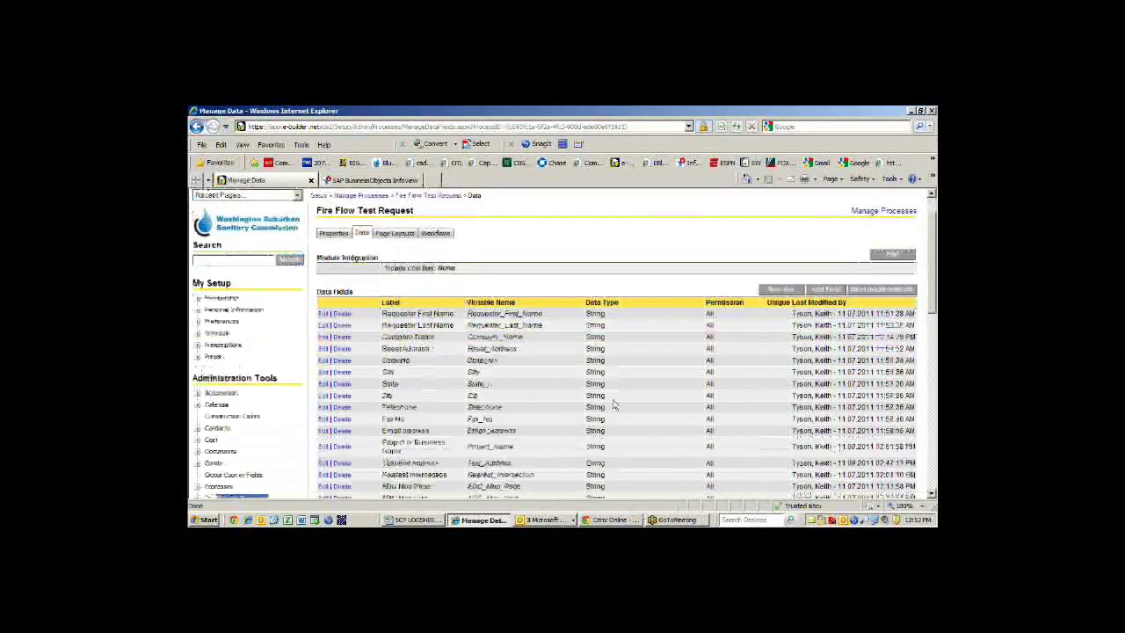
scroll(613, 403, down, 5)
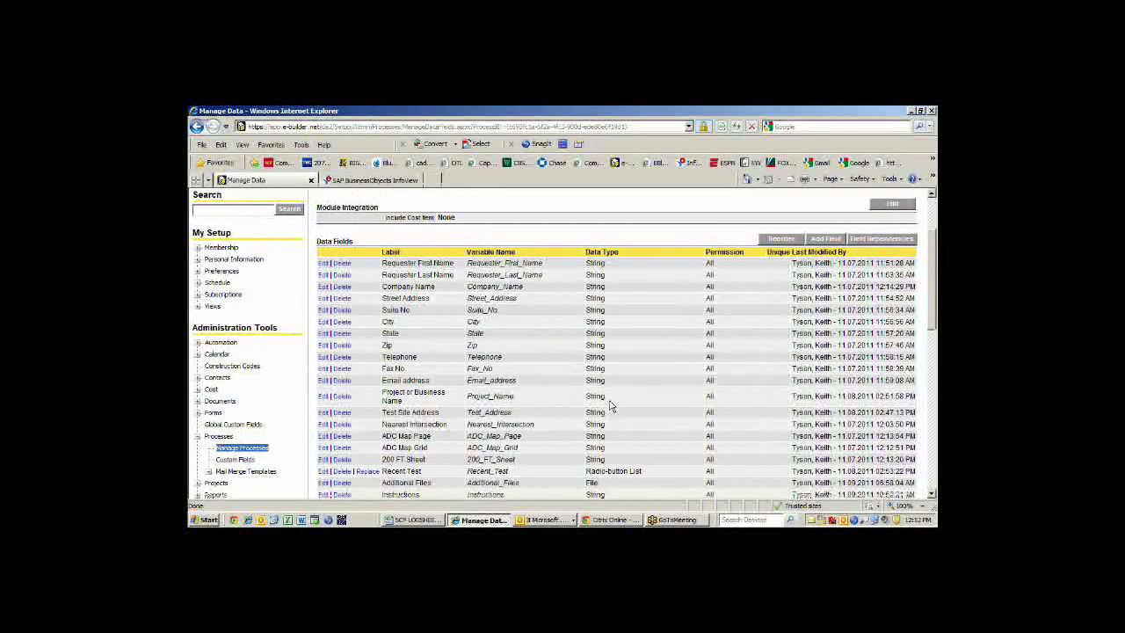
scroll(613, 403, down, 3)
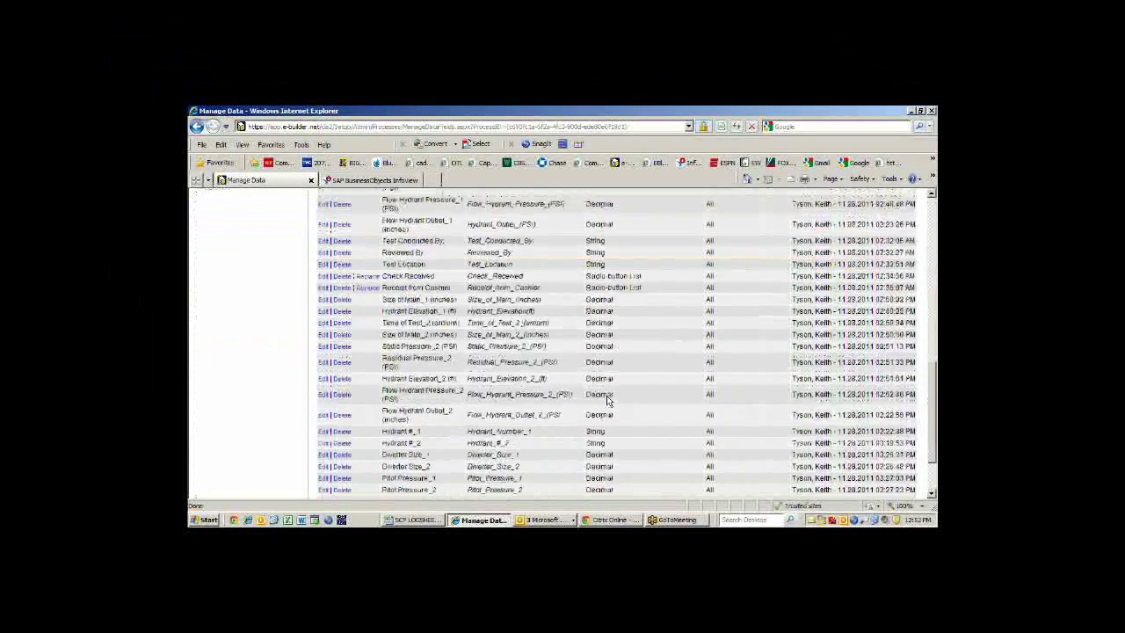
scroll(606, 397, up, 10)
click(400, 282)
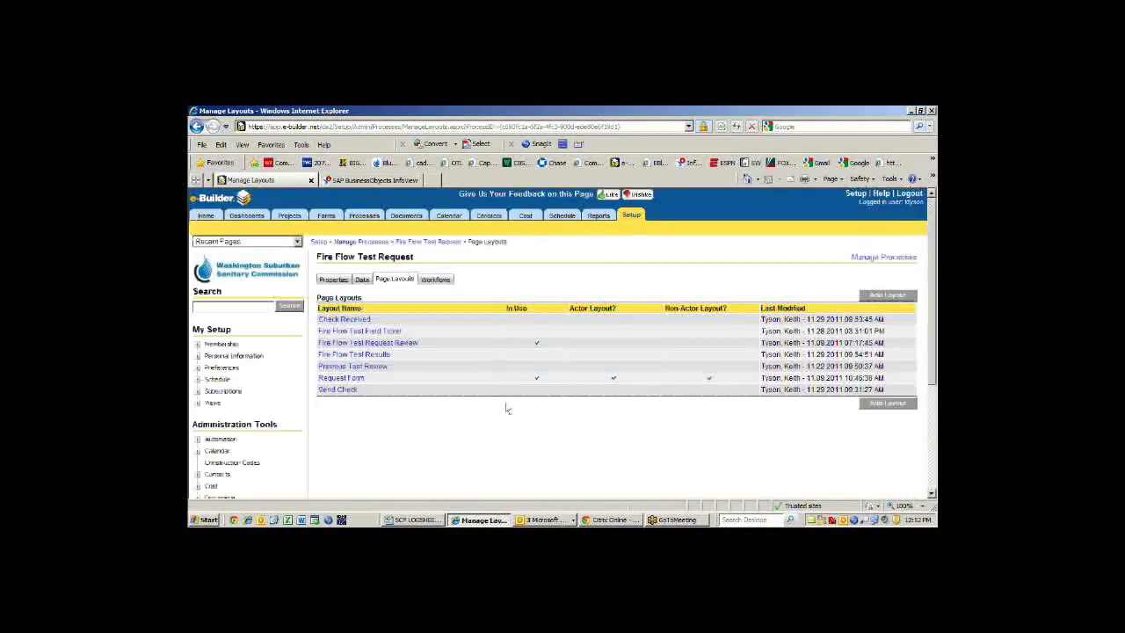
Open the Request Form page layout of Fire Flow Test Request and review it
click(349, 381)
scroll(693, 446, down, 4)
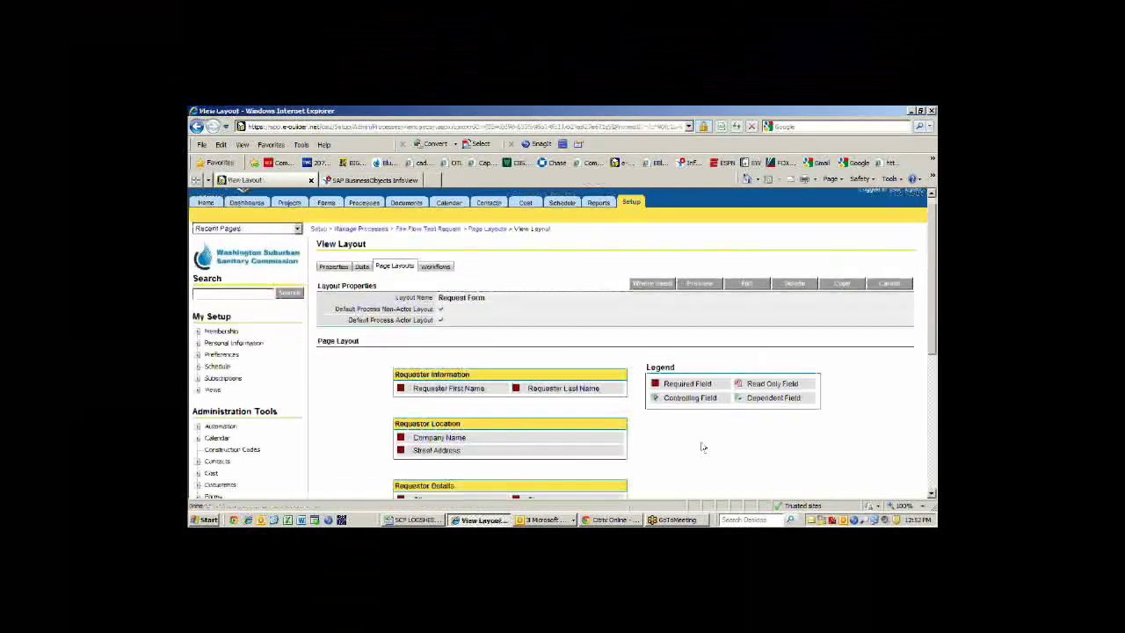
scroll(681, 435, down, 1)
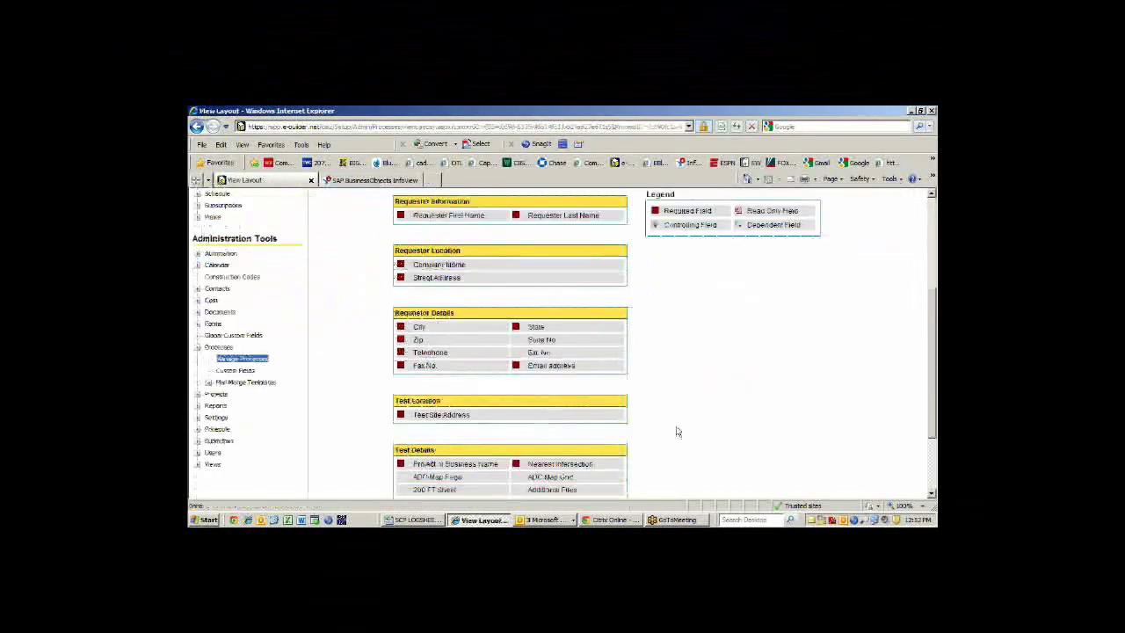
scroll(678, 431, down, 2)
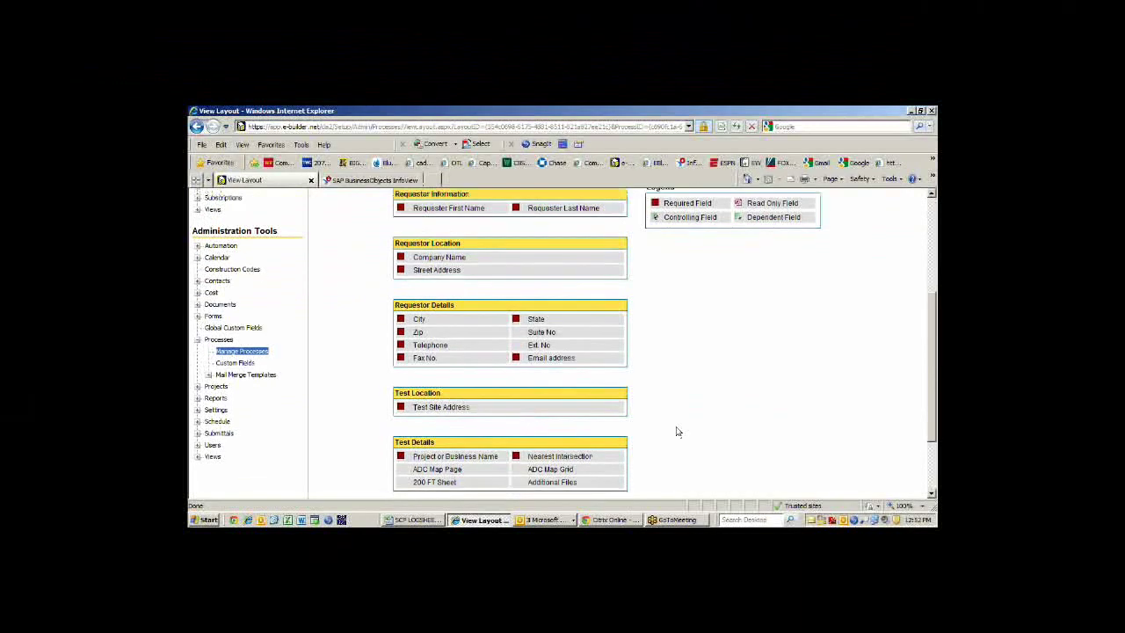
scroll(708, 249, up, 5)
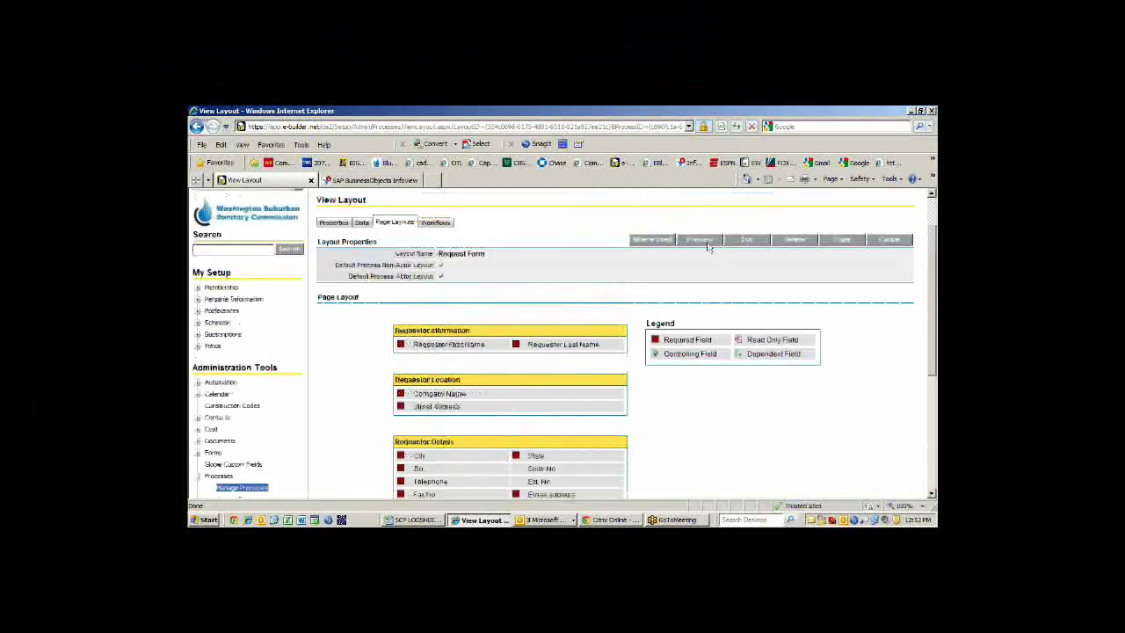
Preview the Request Form as users see it, then list the Account Default workflow
click(699, 239)
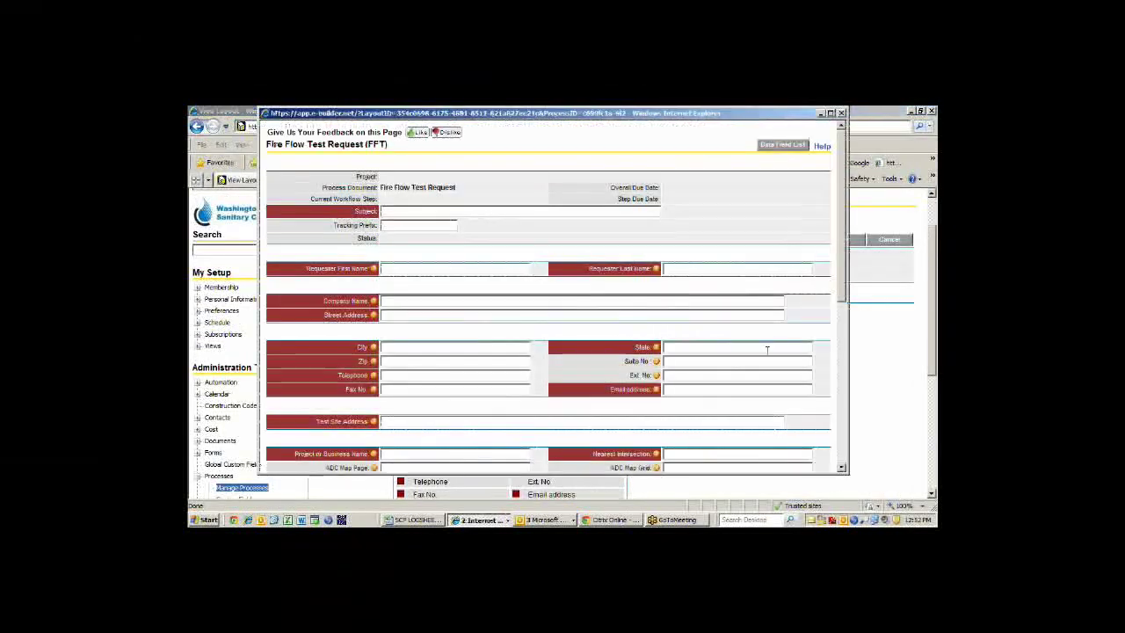
scroll(749, 352, down, 10)
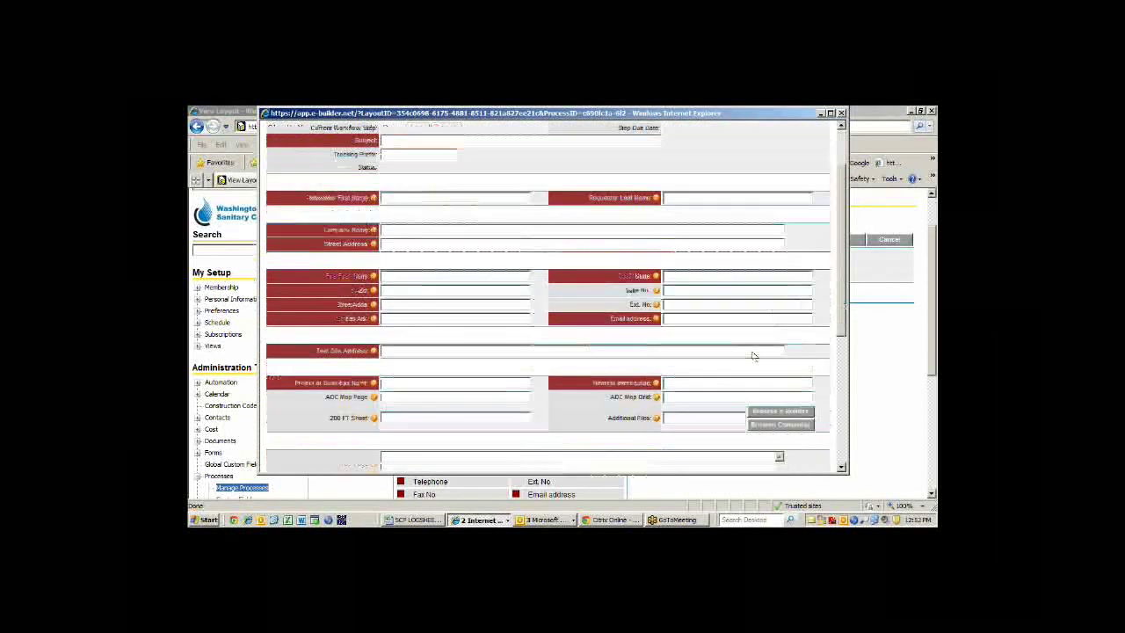
scroll(750, 353, up, 10)
click(841, 114)
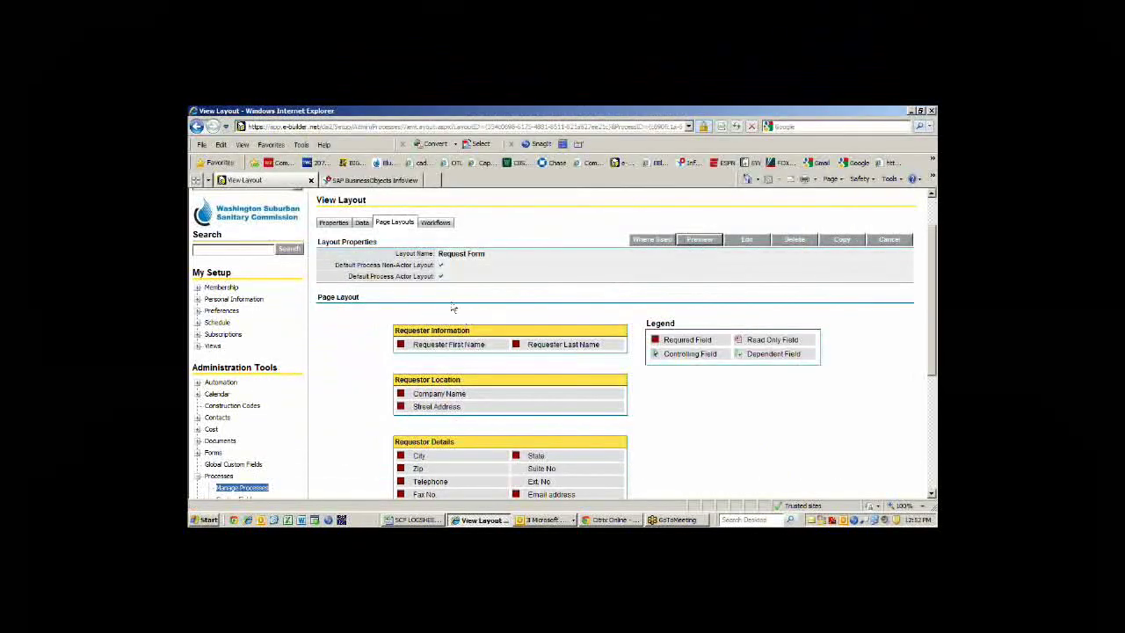
click(434, 223)
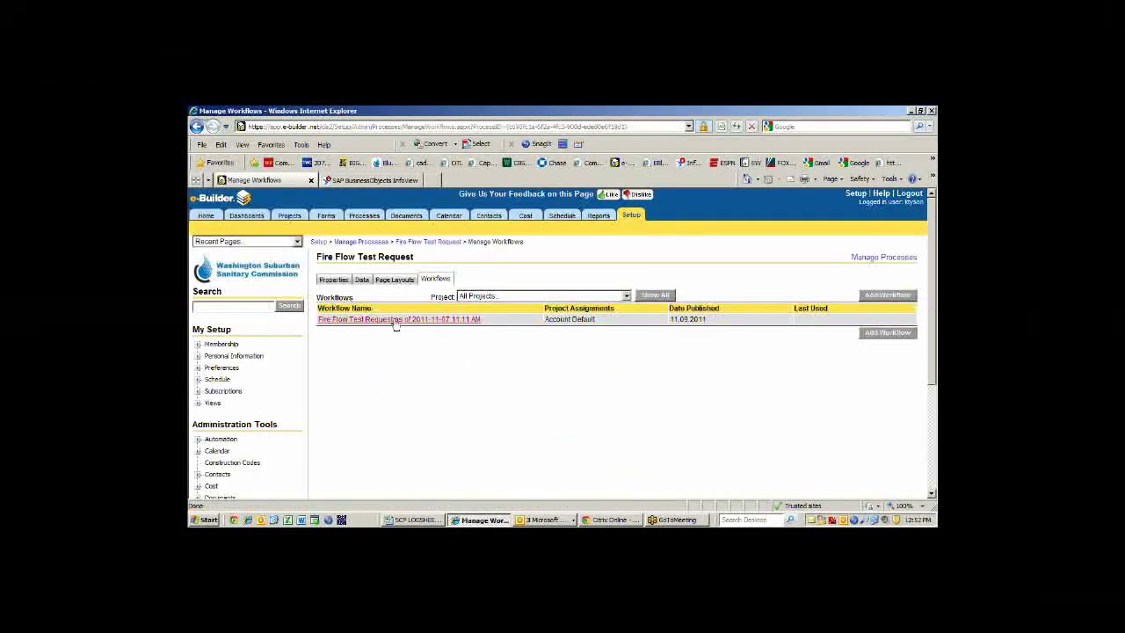
Load the Fire Flow Test Request diagram in the Workflow Designer, from Request Review through field test and results
click(394, 320)
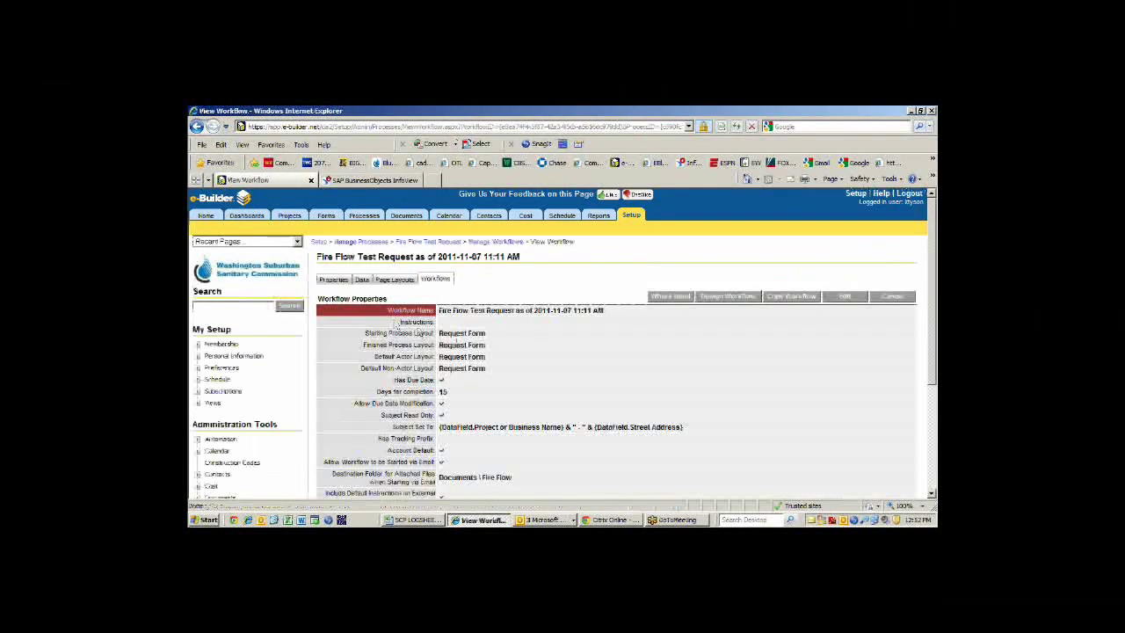
click(711, 299)
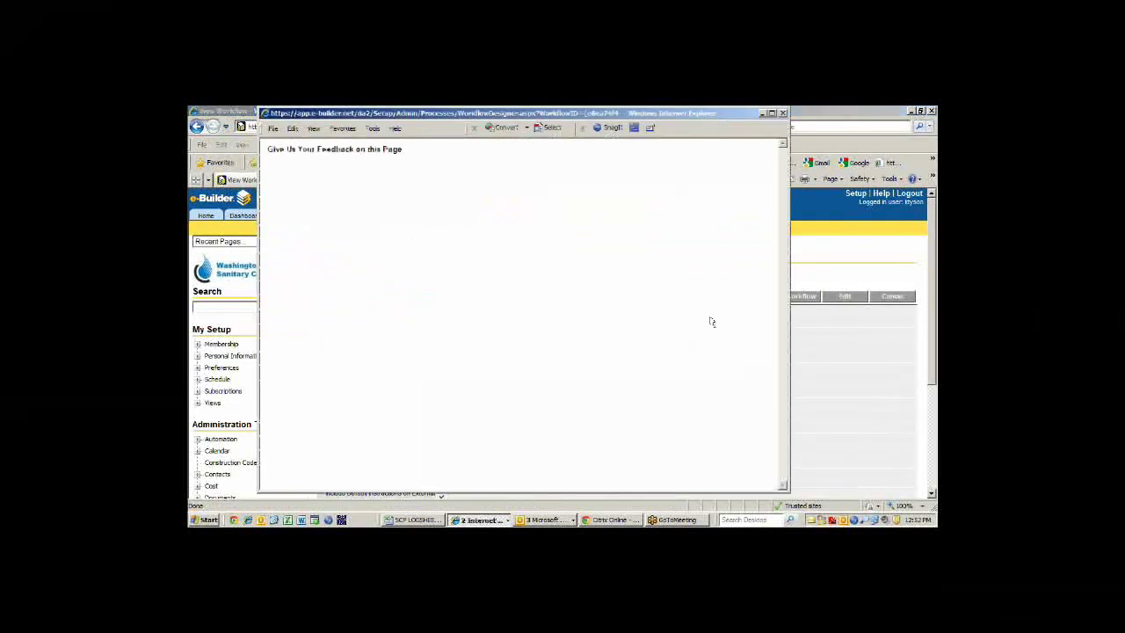
click(722, 229)
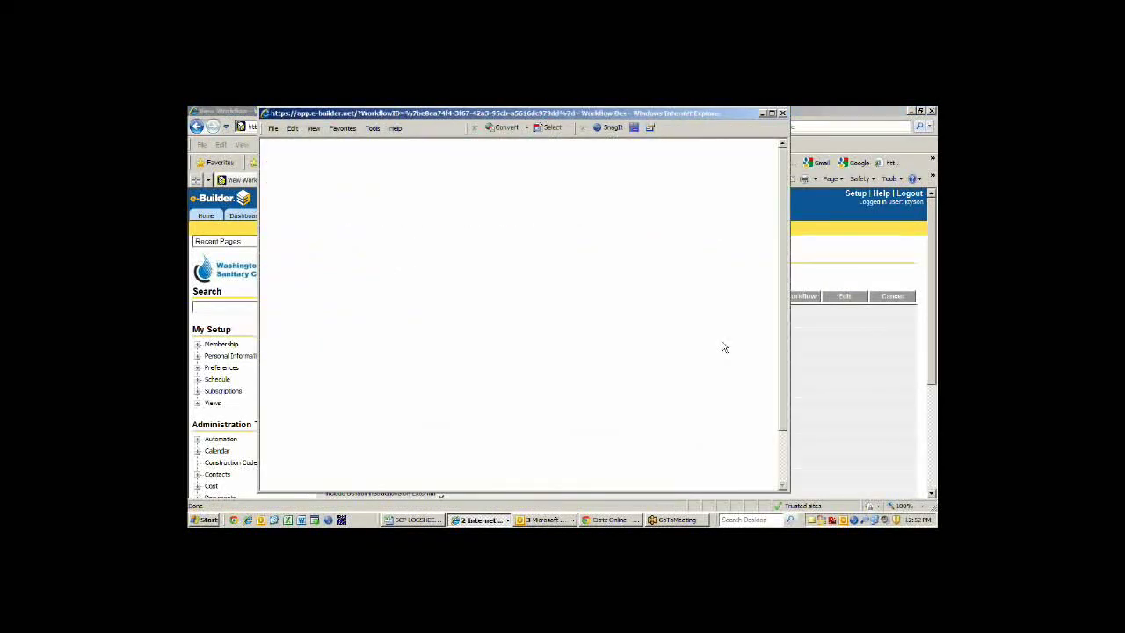
scroll(745, 426, down, 1)
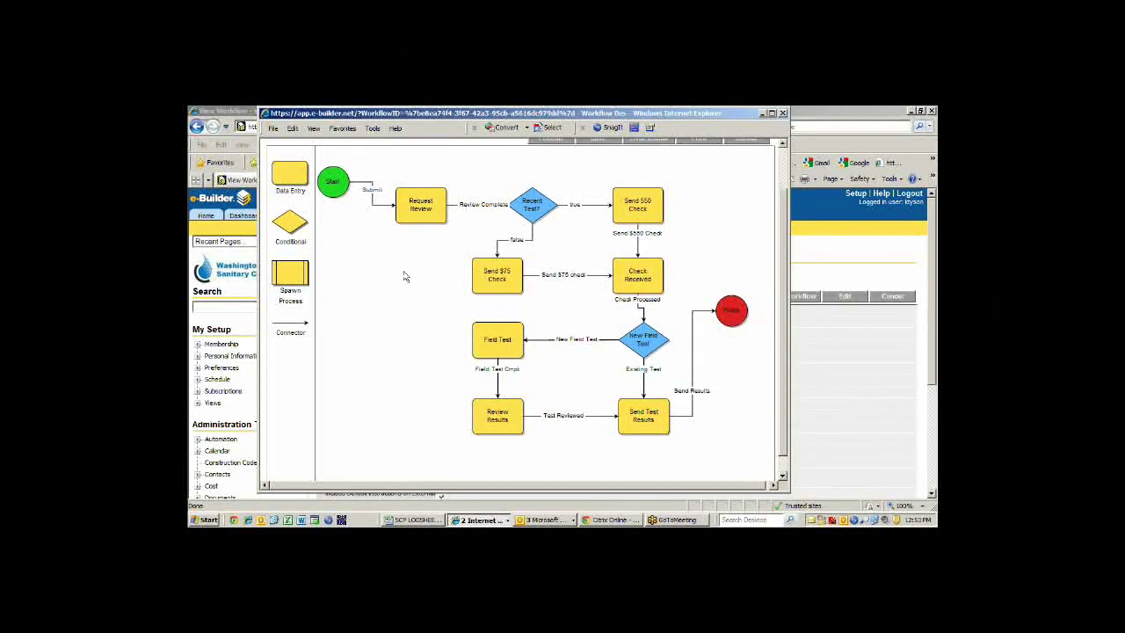
right_click(493, 348)
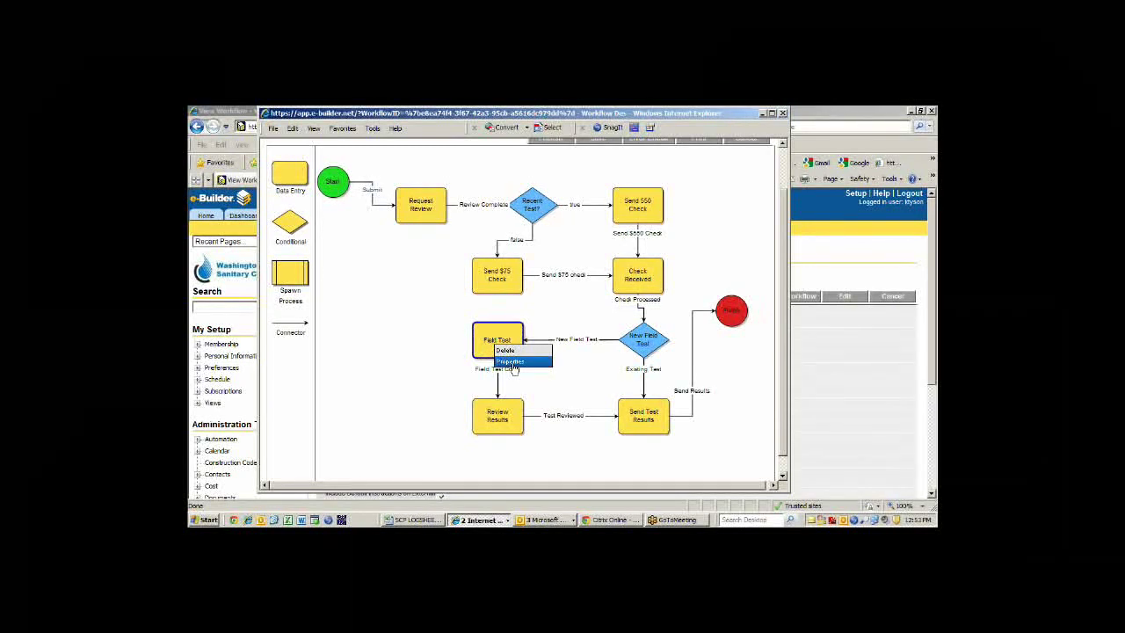
click(514, 365)
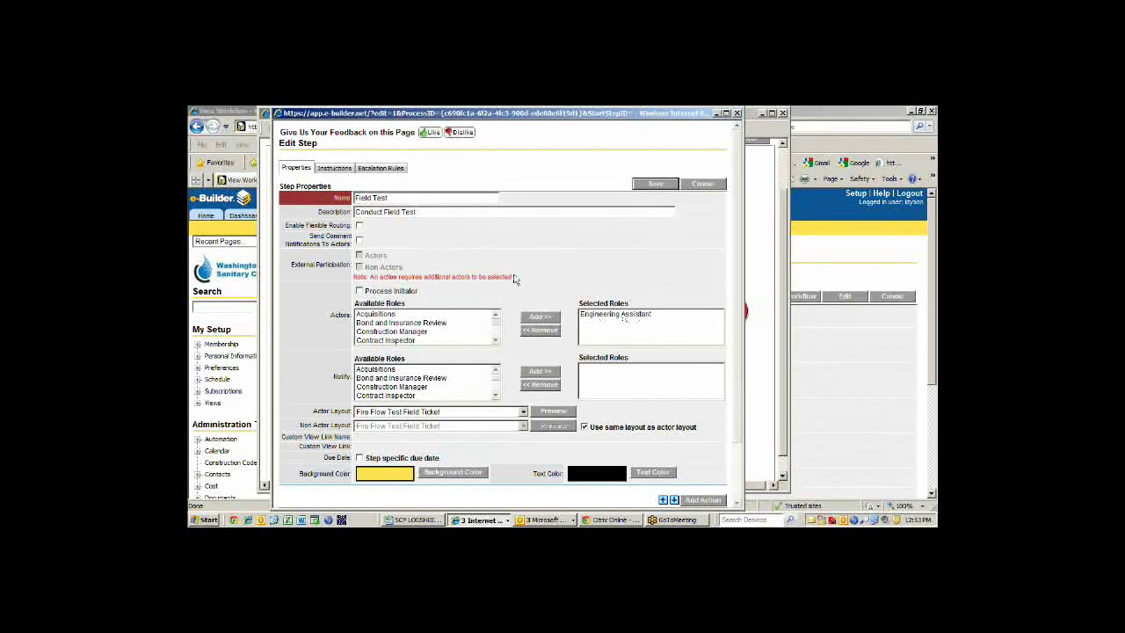
scroll(562, 277, down, 2)
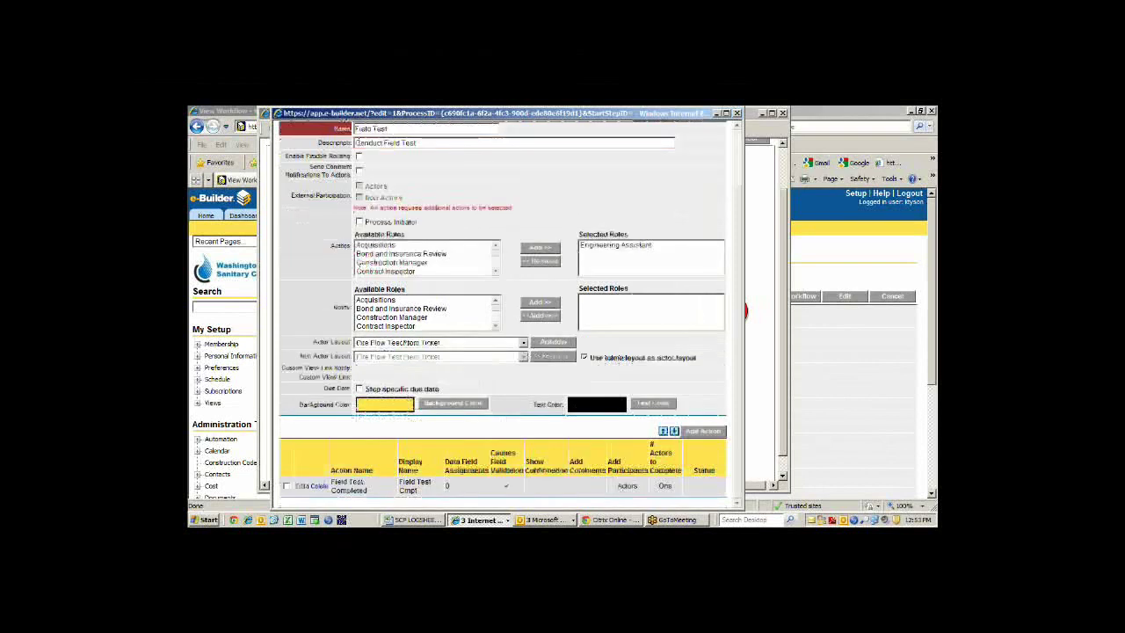
scroll(497, 323, down, 1)
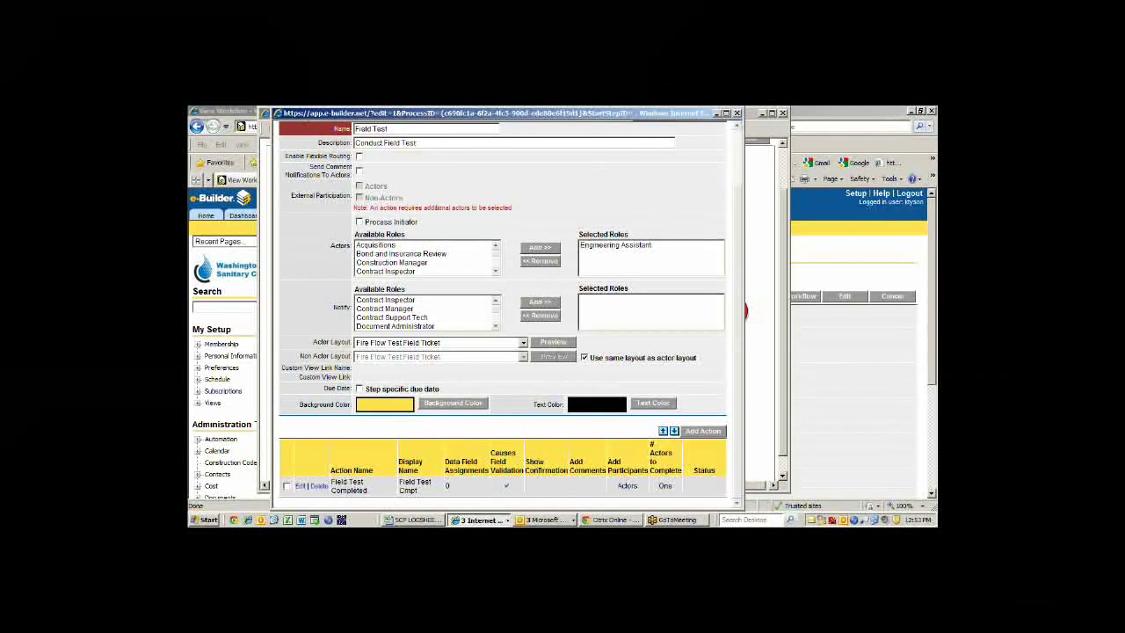
scroll(456, 301, up, 3)
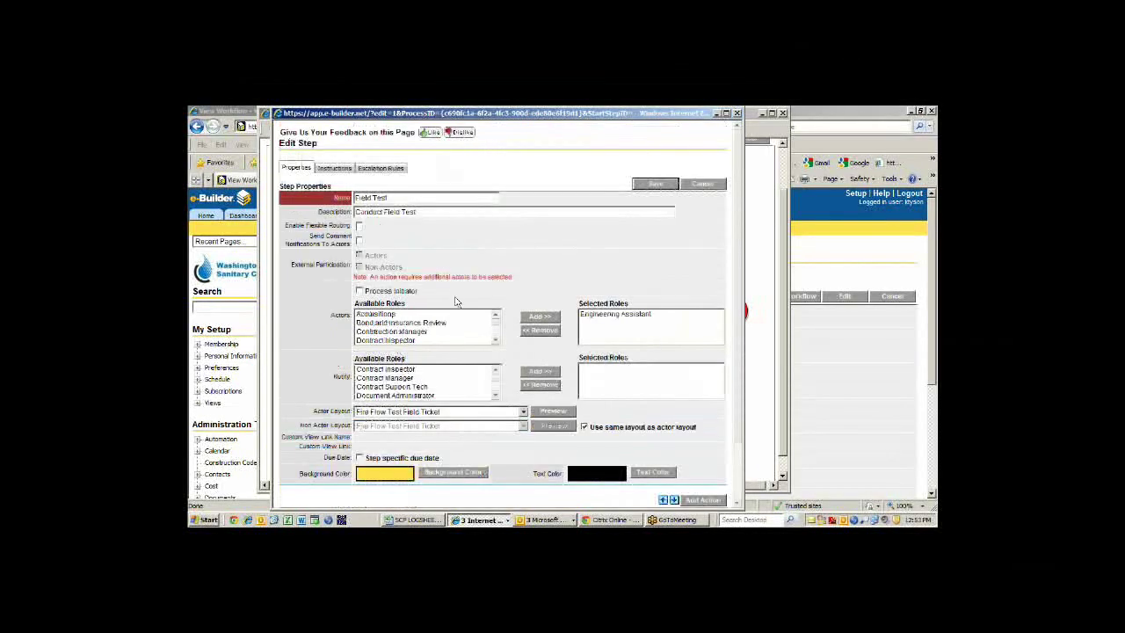
scroll(456, 301, down, 5)
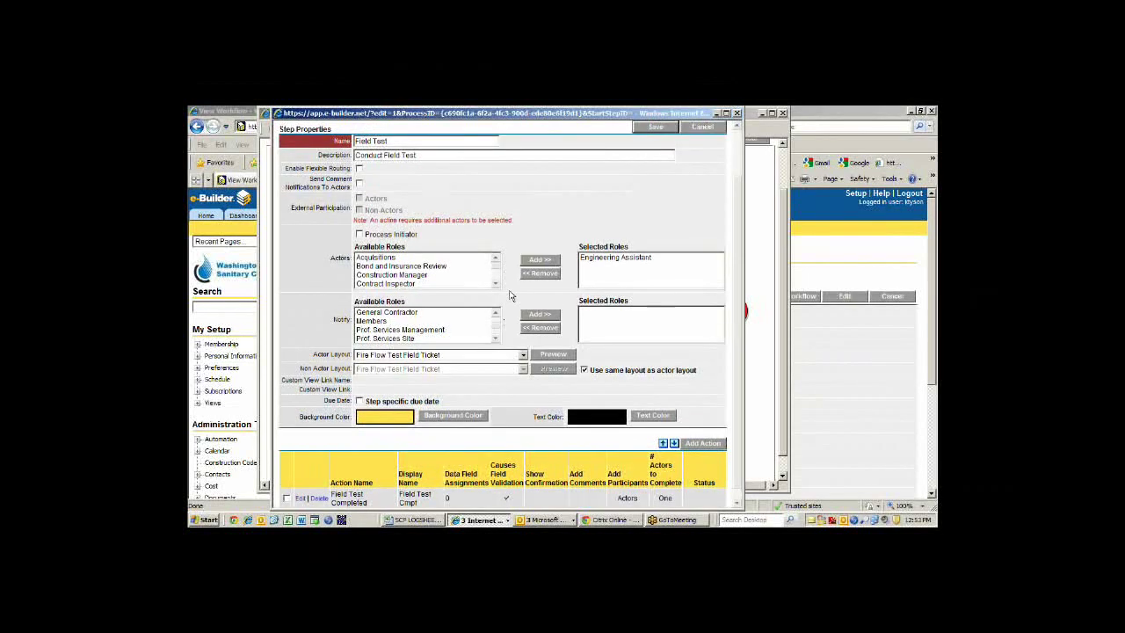
scroll(338, 172, up, 3)
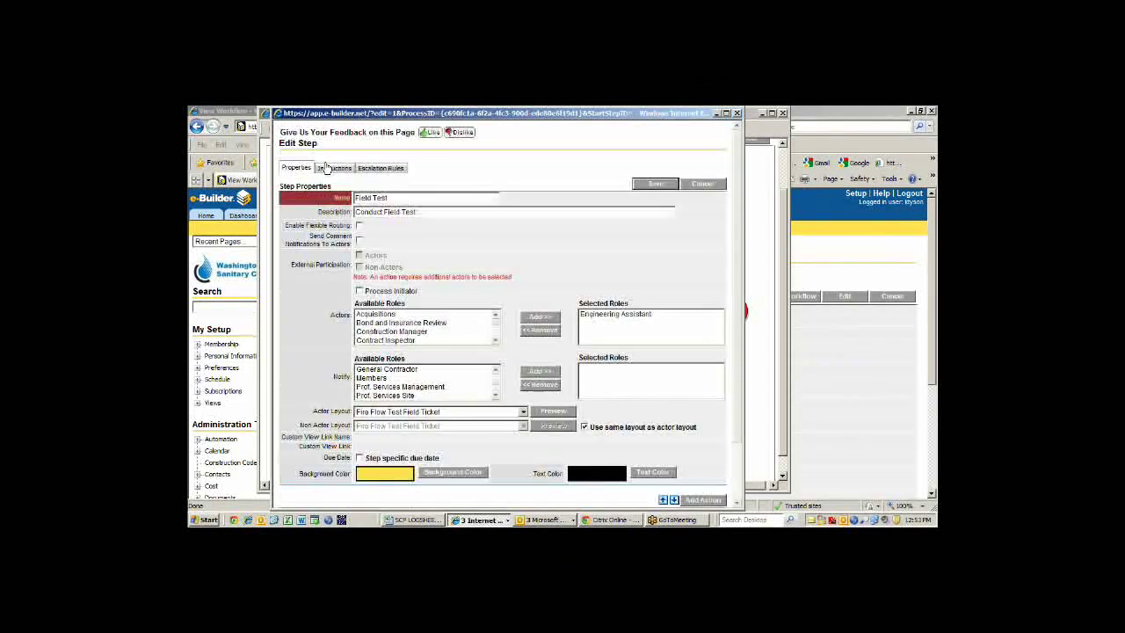
click(702, 184)
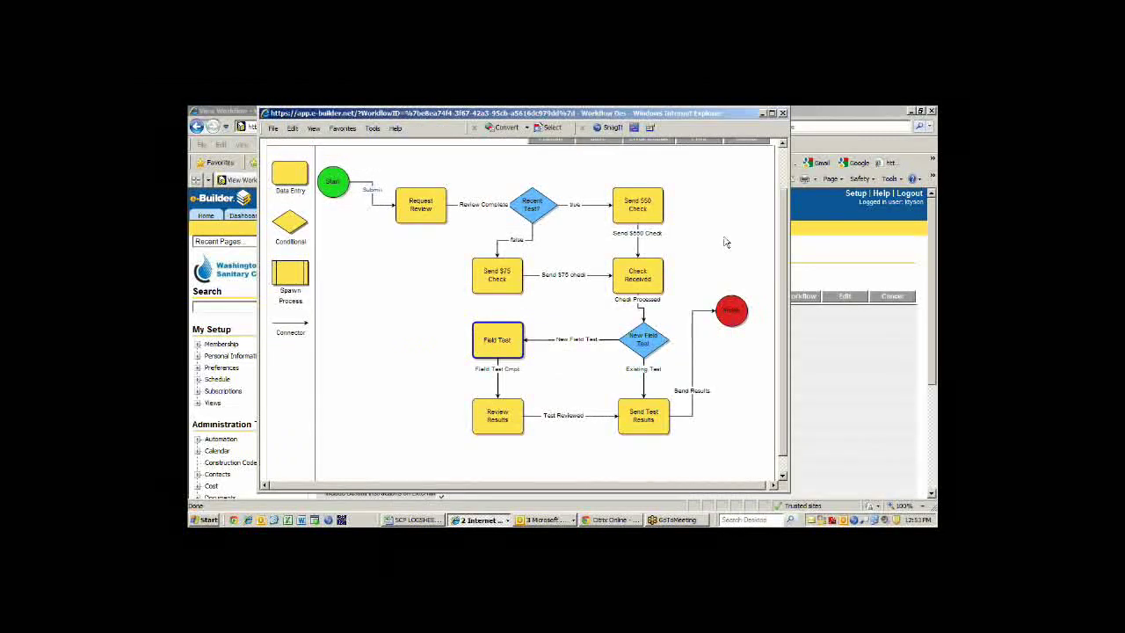
Cancel out of the Fire Flow Test Request designer unsaved, back to its properties showing 15 days for completion
scroll(713, 241, up, 2)
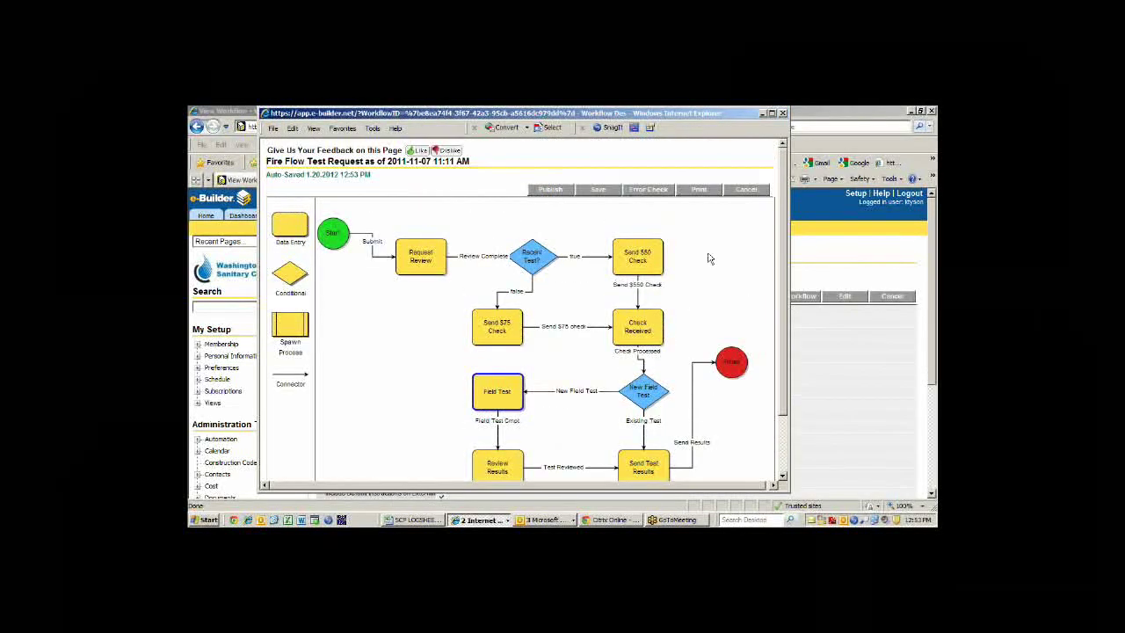
scroll(710, 254, down, 2)
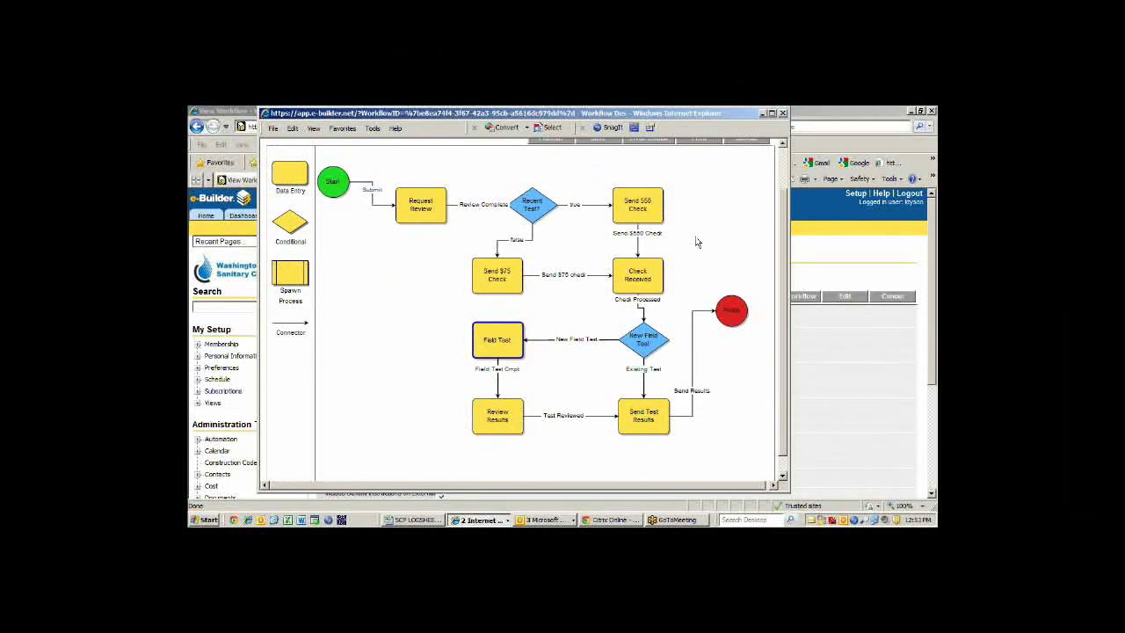
scroll(700, 243, up, 2)
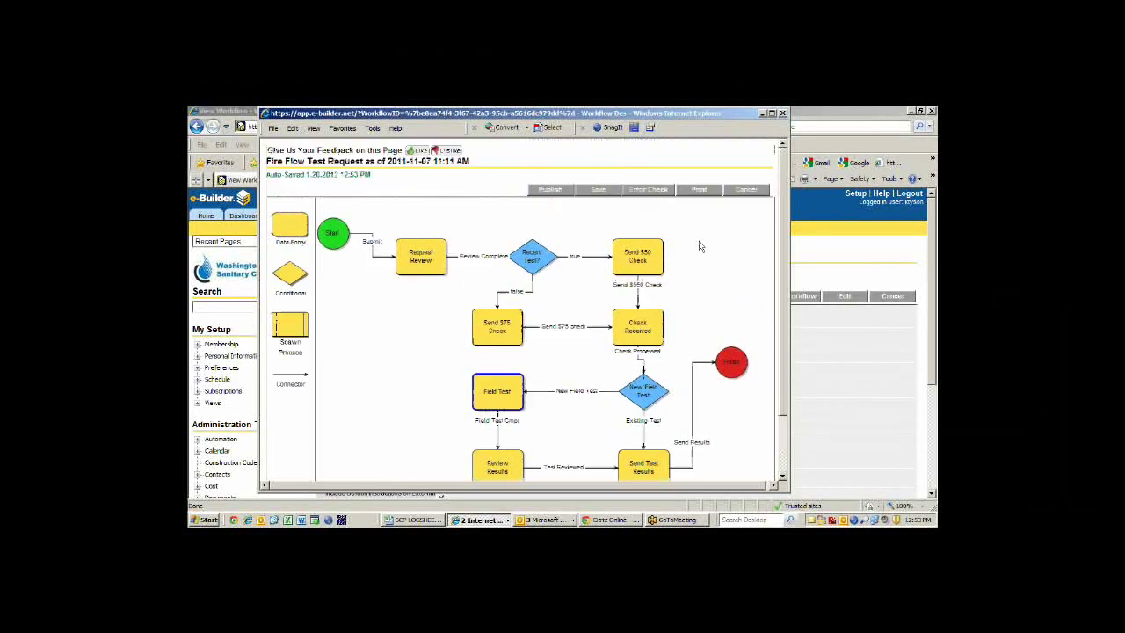
click(745, 190)
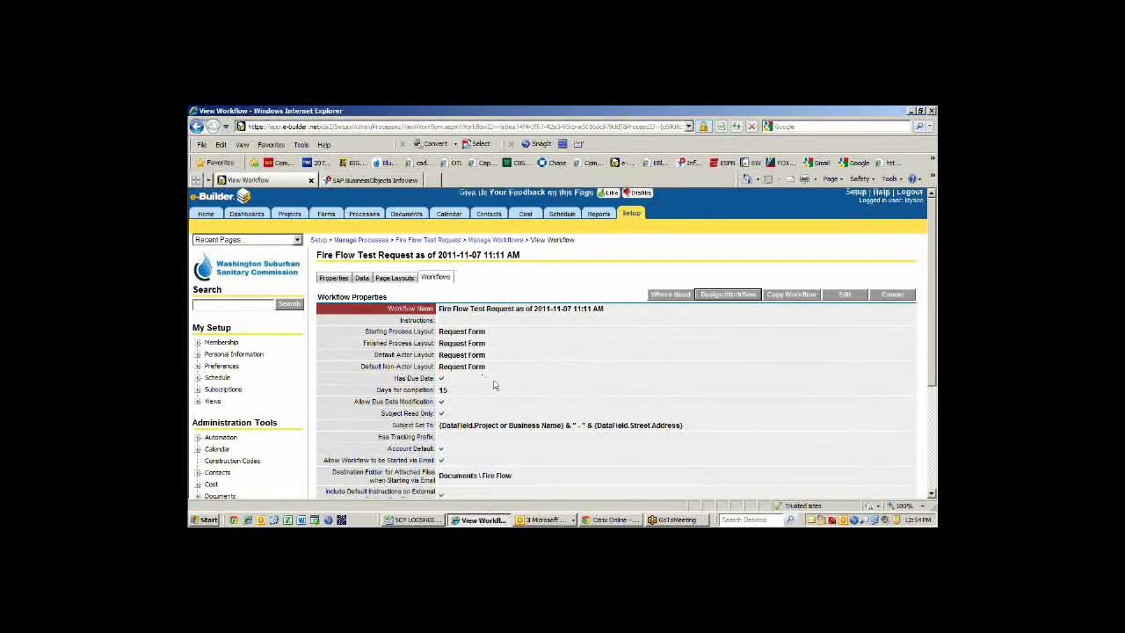
scroll(493, 385, down, 5)
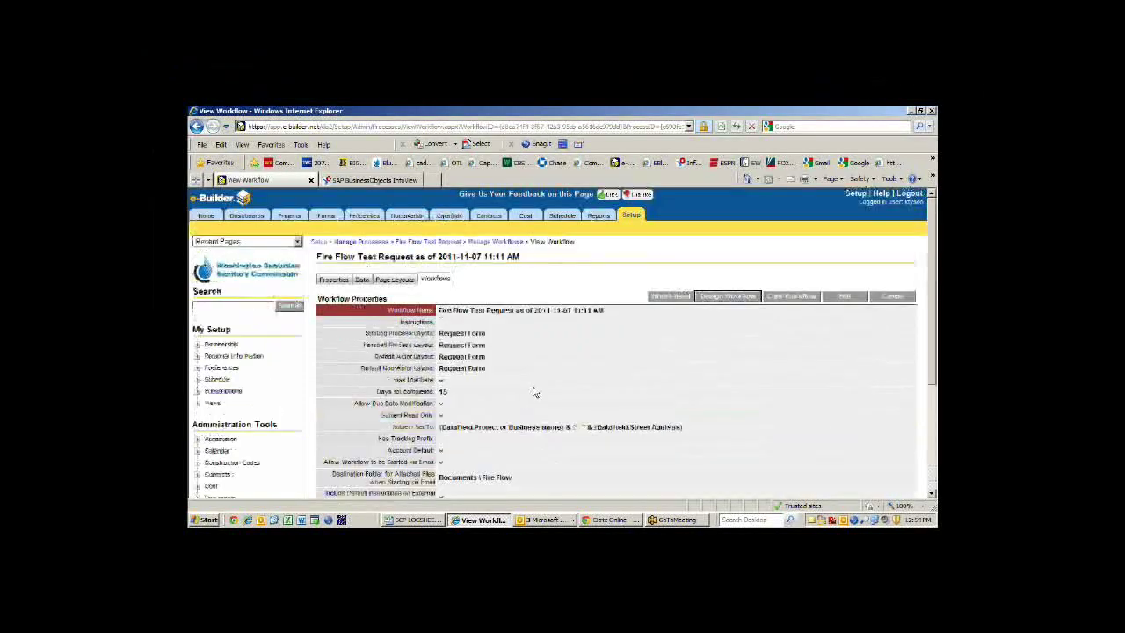